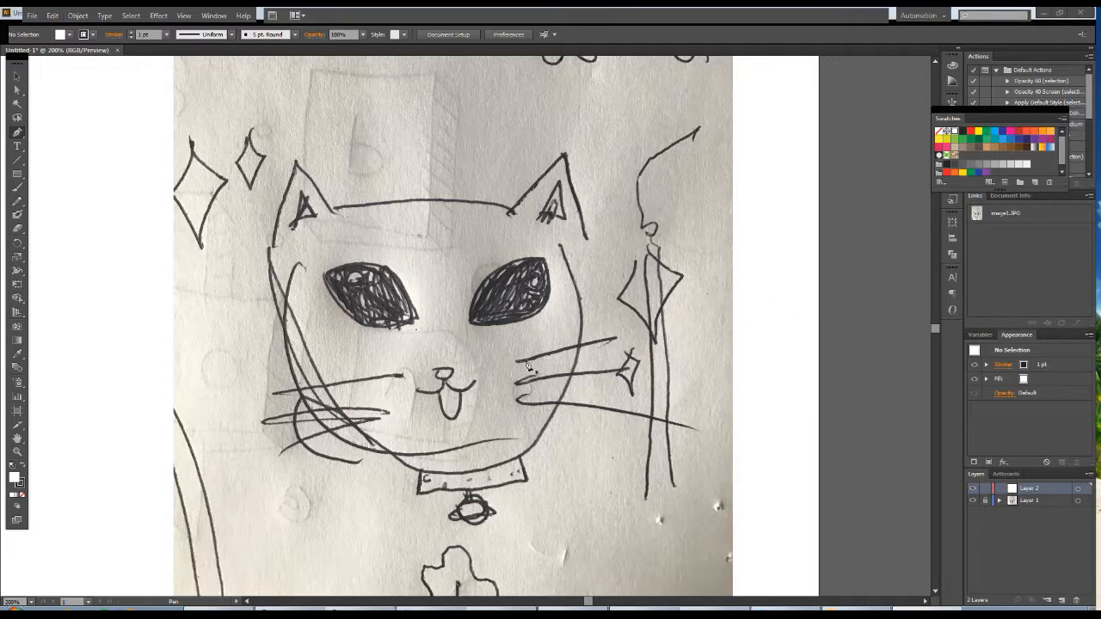
- Toggle the visibility and the lock of Layer 1, which holds the sketch, off and on again
click(1049, 504)
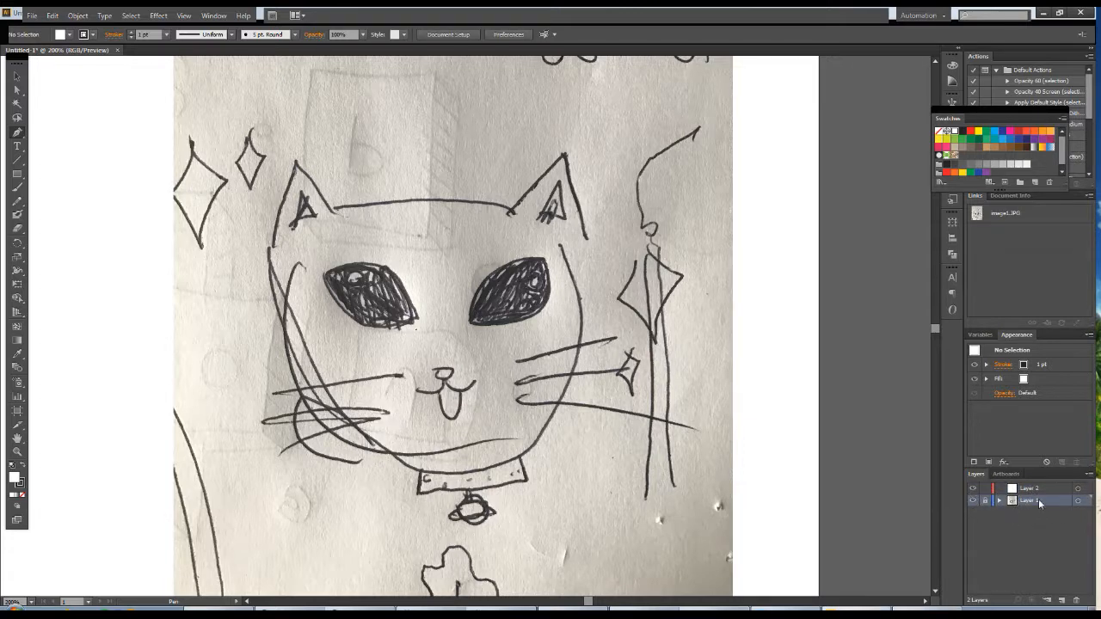
click(973, 501)
click(973, 501)
click(973, 502)
click(973, 501)
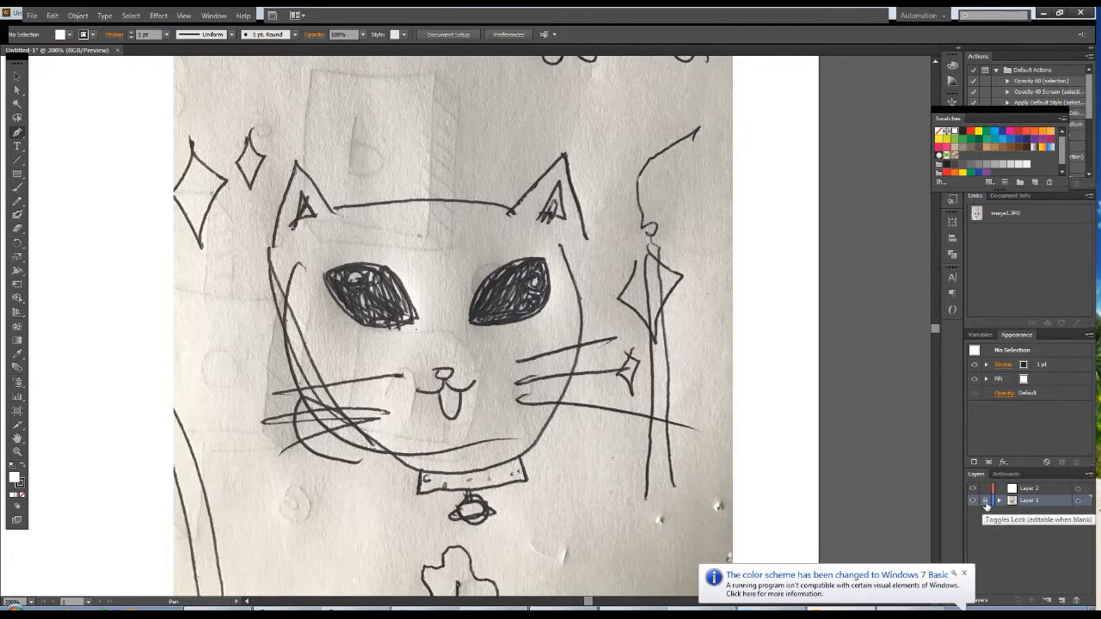
click(986, 503)
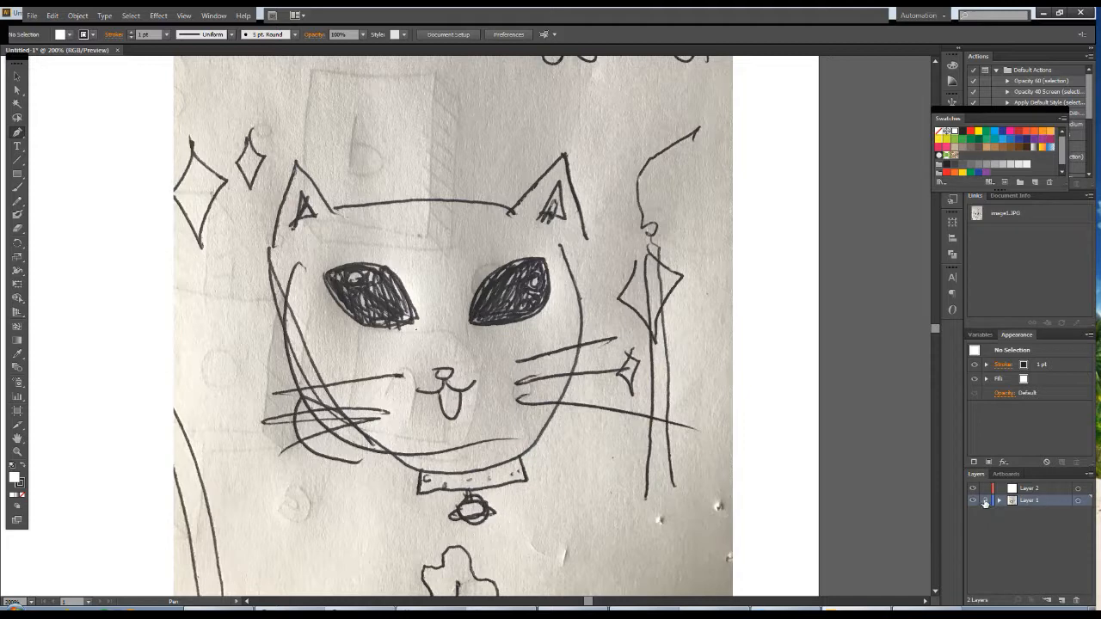
click(986, 502)
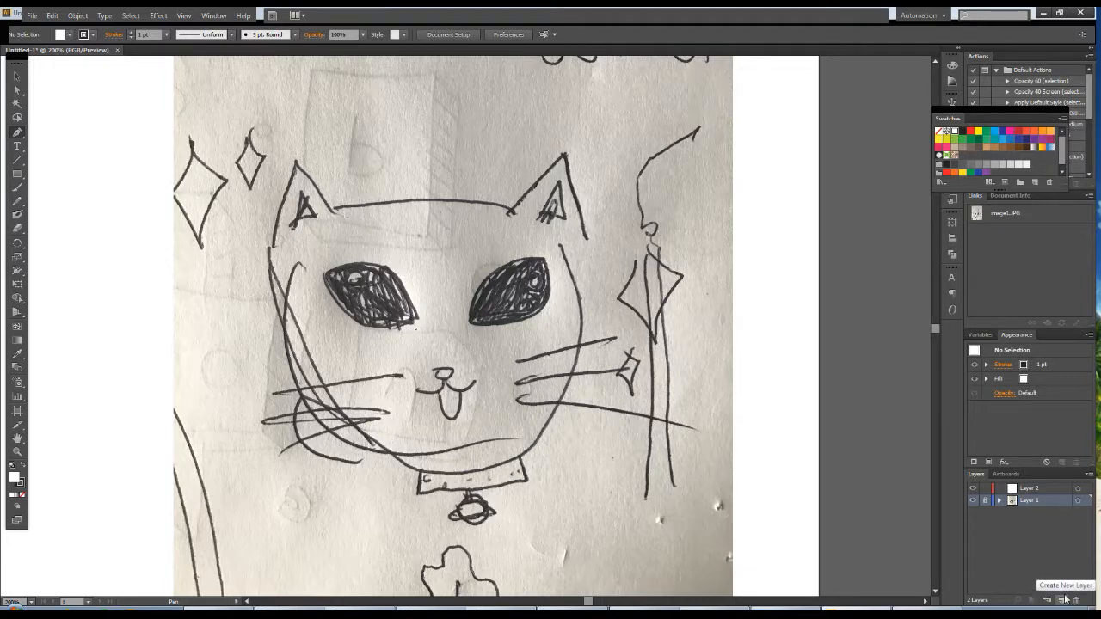
- Draw a closed test shape over the cat's face on the unlocked Layer 1 with the Pen tool, and delete it
click(1049, 491)
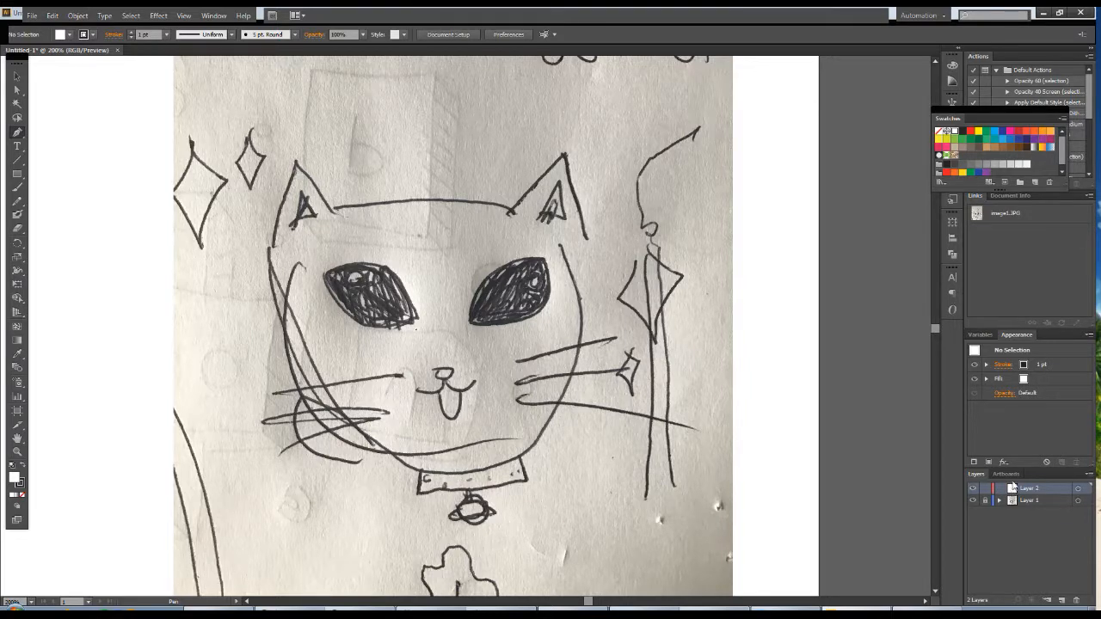
click(1015, 501)
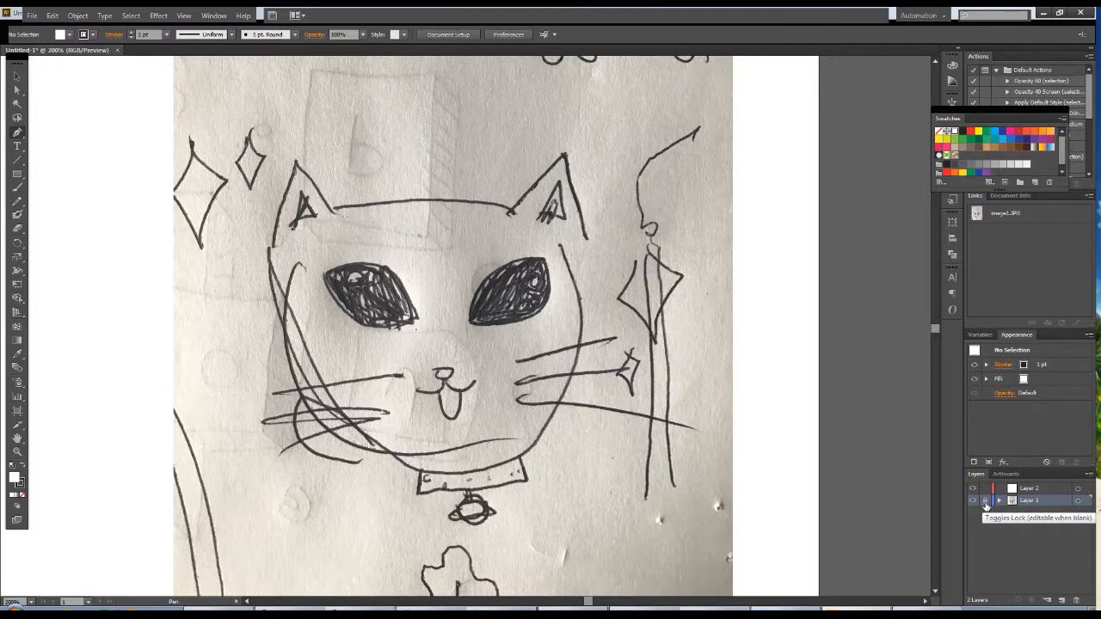
click(424, 241)
click(513, 342)
click(614, 304)
click(540, 249)
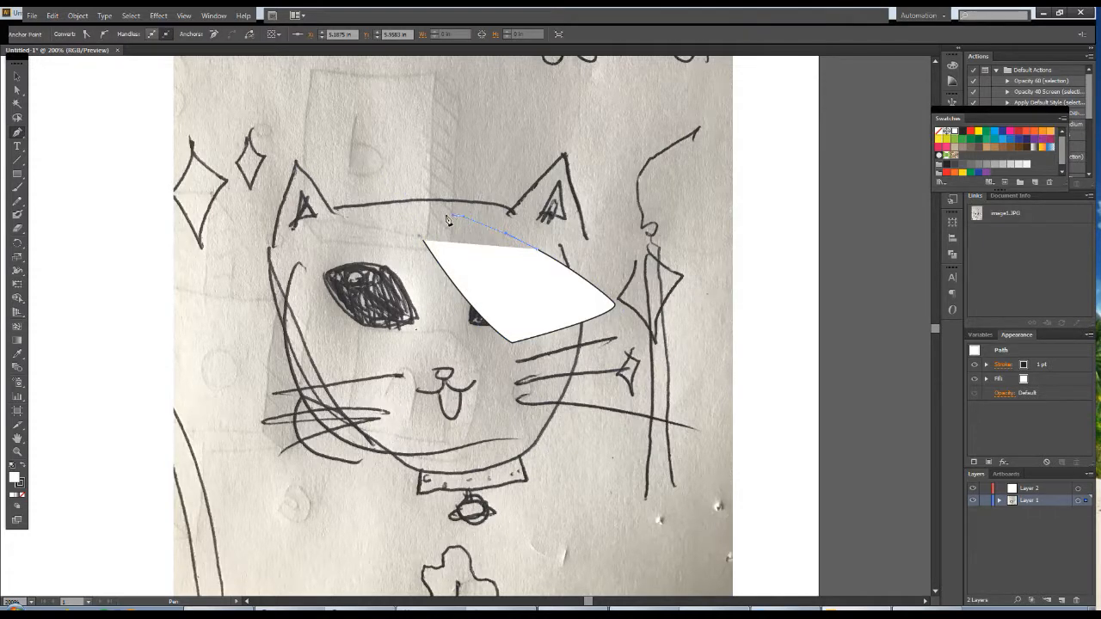
drag(447, 216, 474, 175)
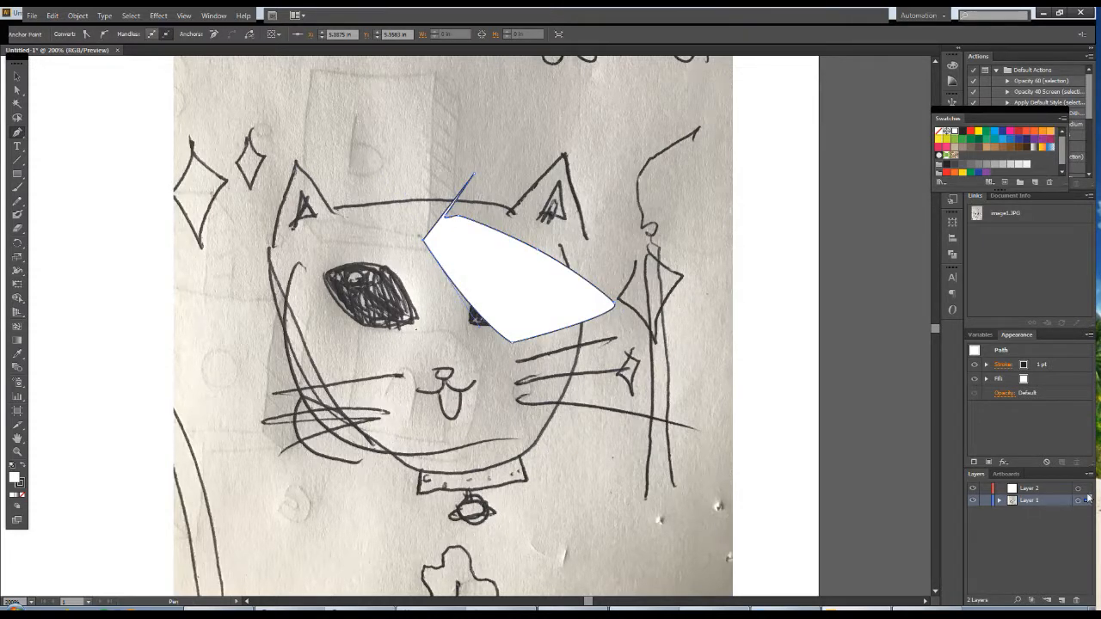
key(v)
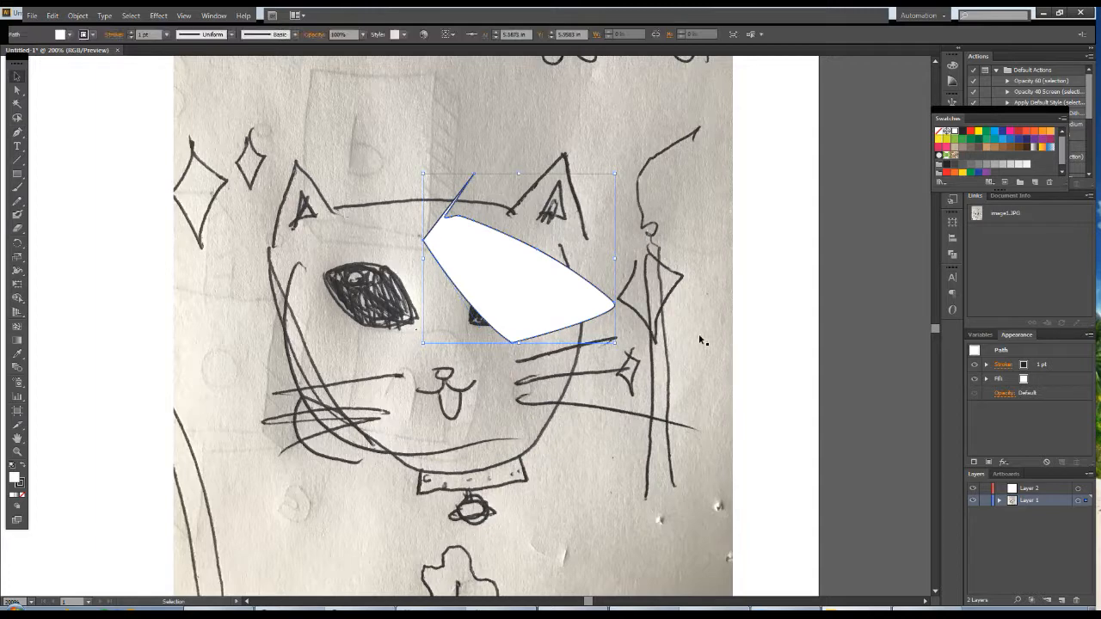
key(Delete)
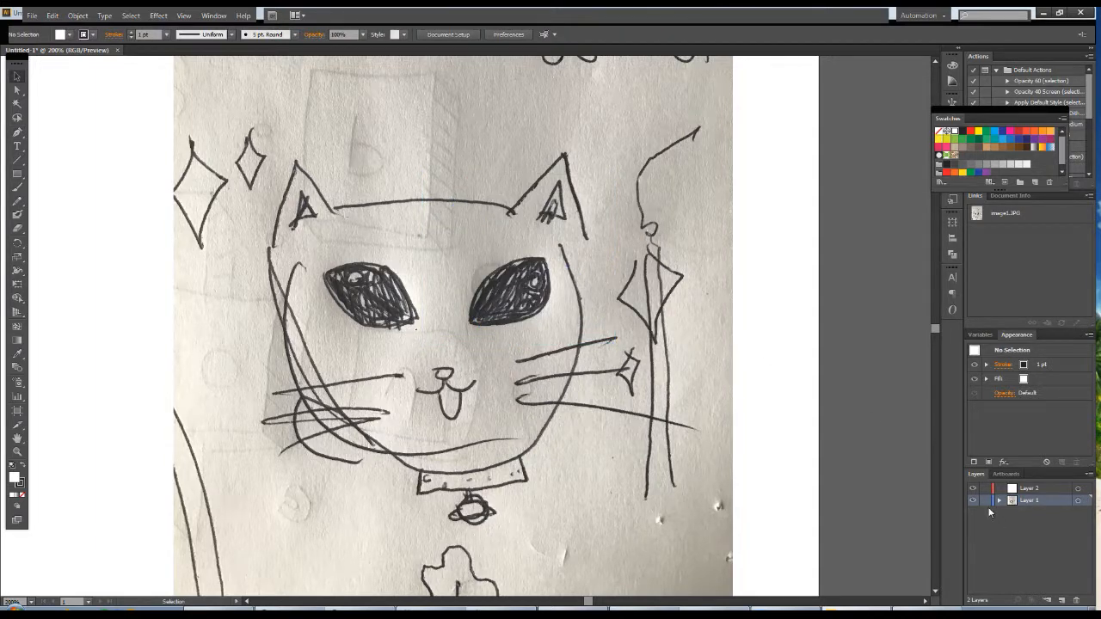
- Lock Layer 1 again and make Layer 2 the active layer for tracing with the Pen tool
click(1042, 489)
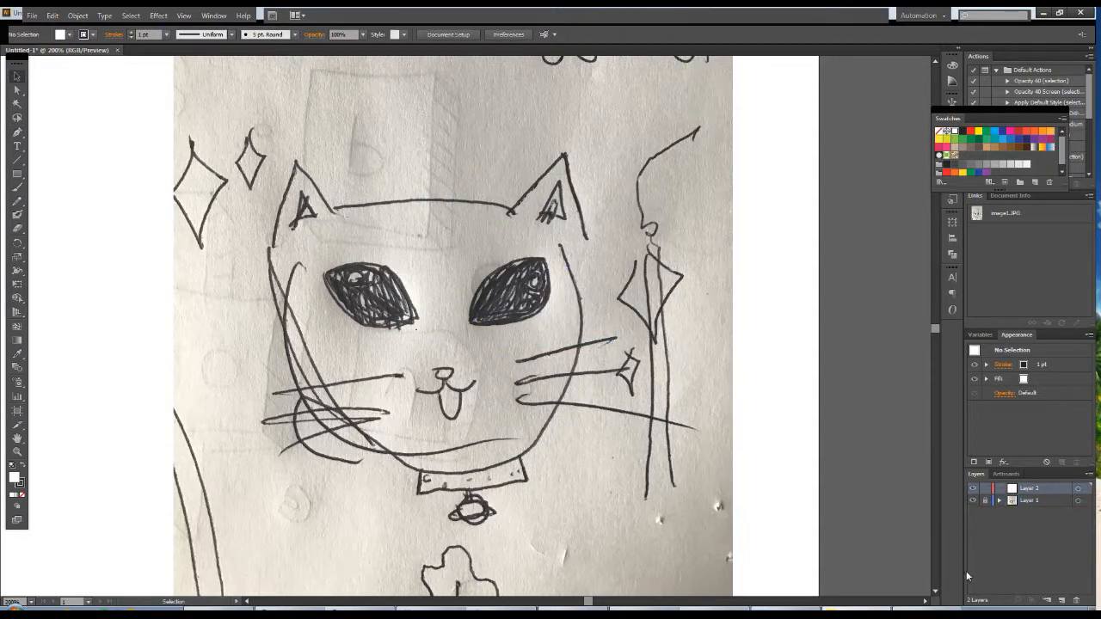
click(1078, 488)
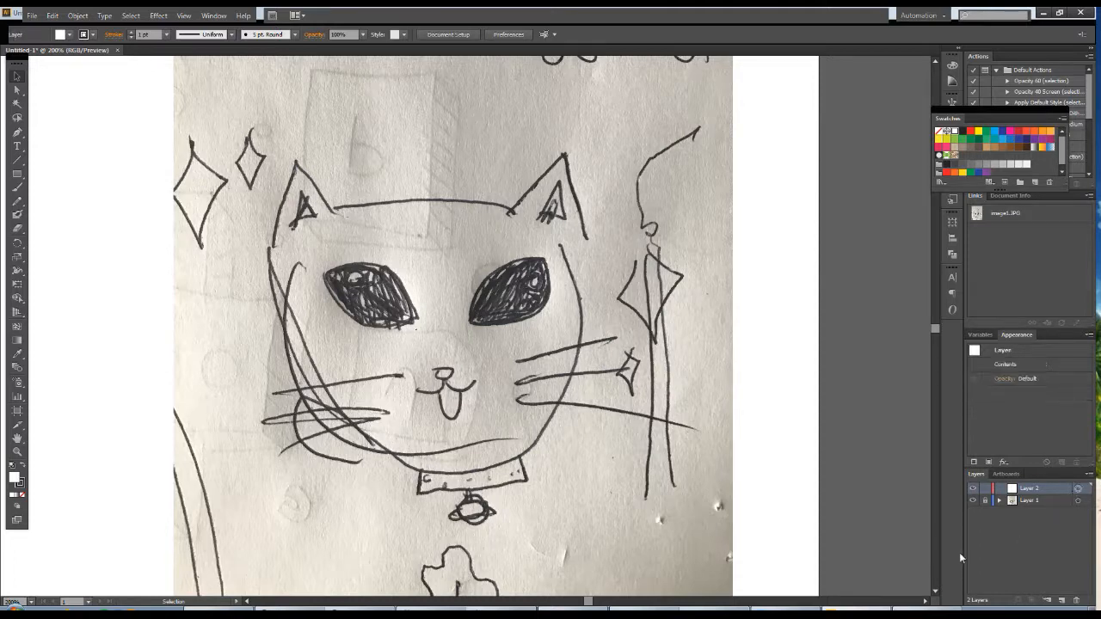
click(16, 132)
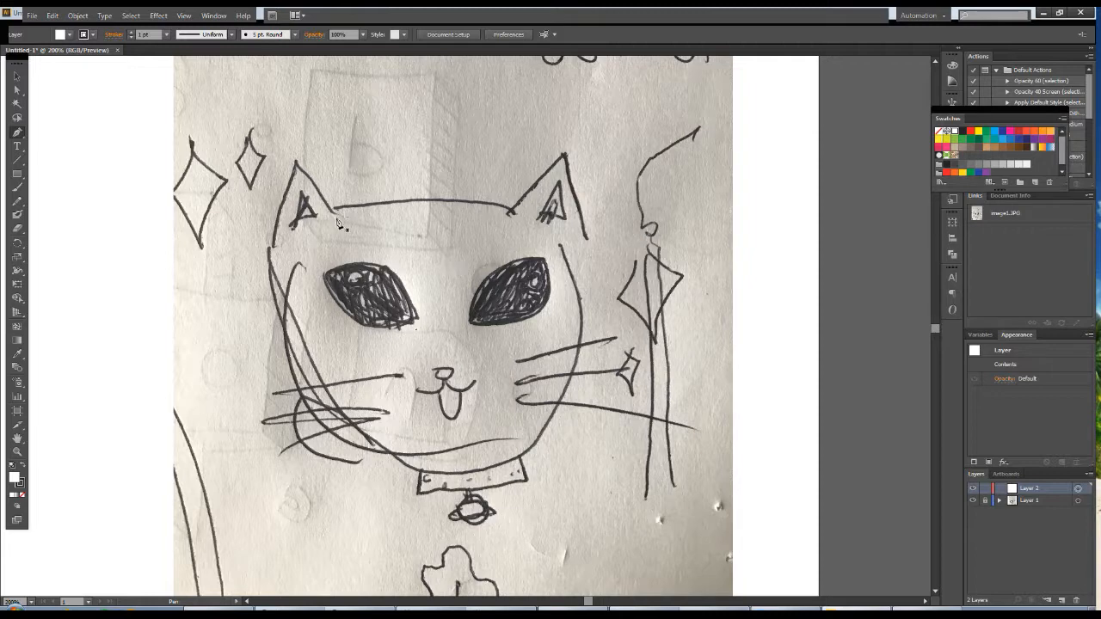
click(15, 135)
- Set the fill to none so that traced paths stay transparent
click(24, 471)
click(24, 472)
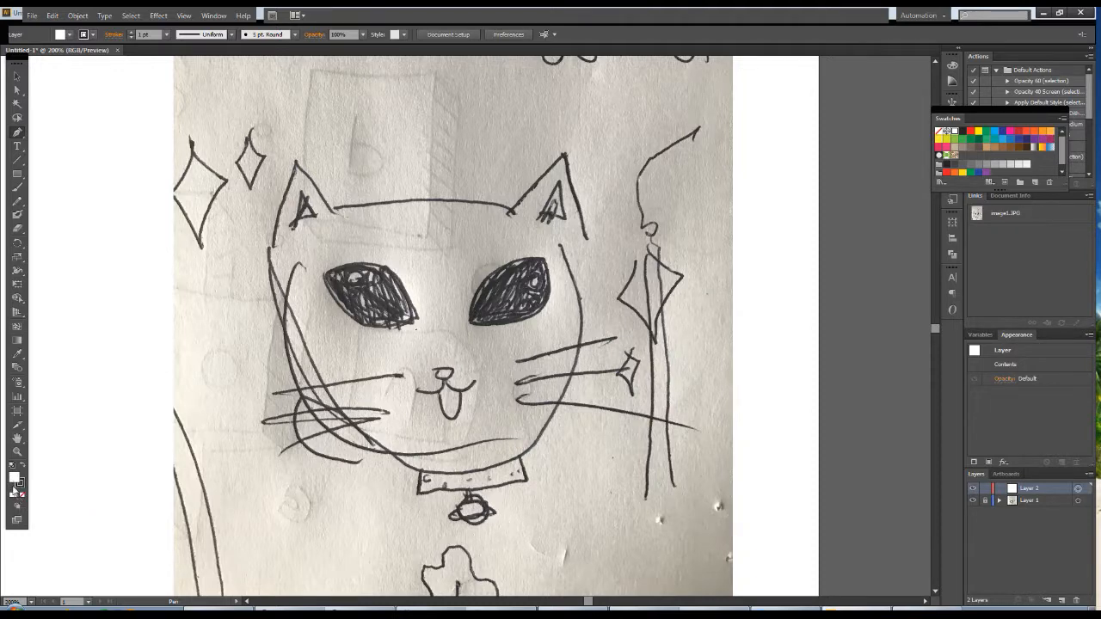
click(15, 483)
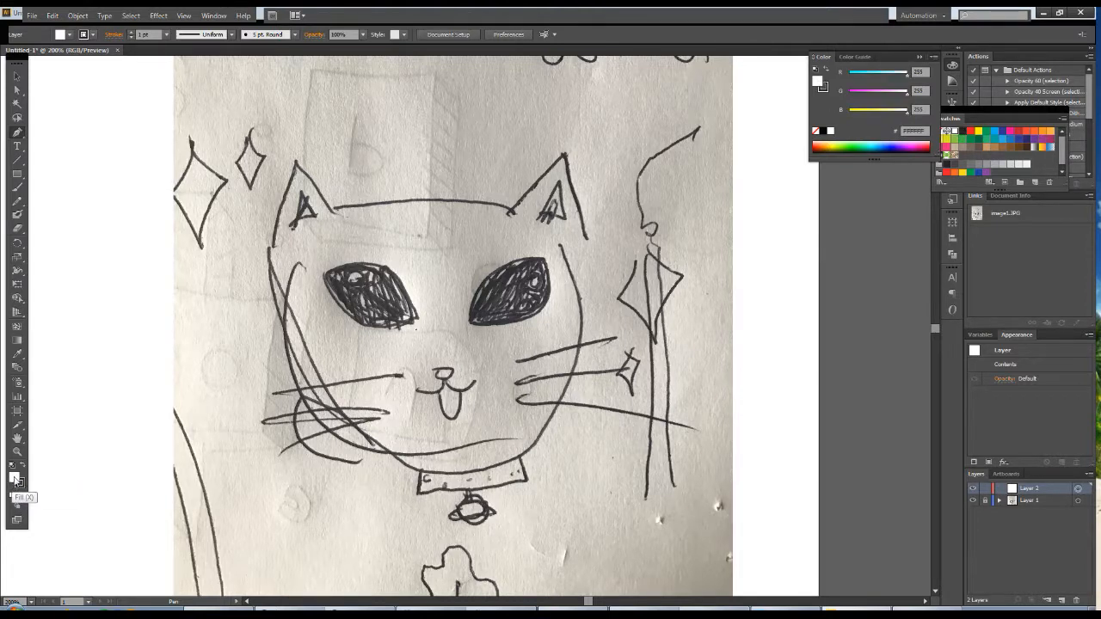
click(22, 498)
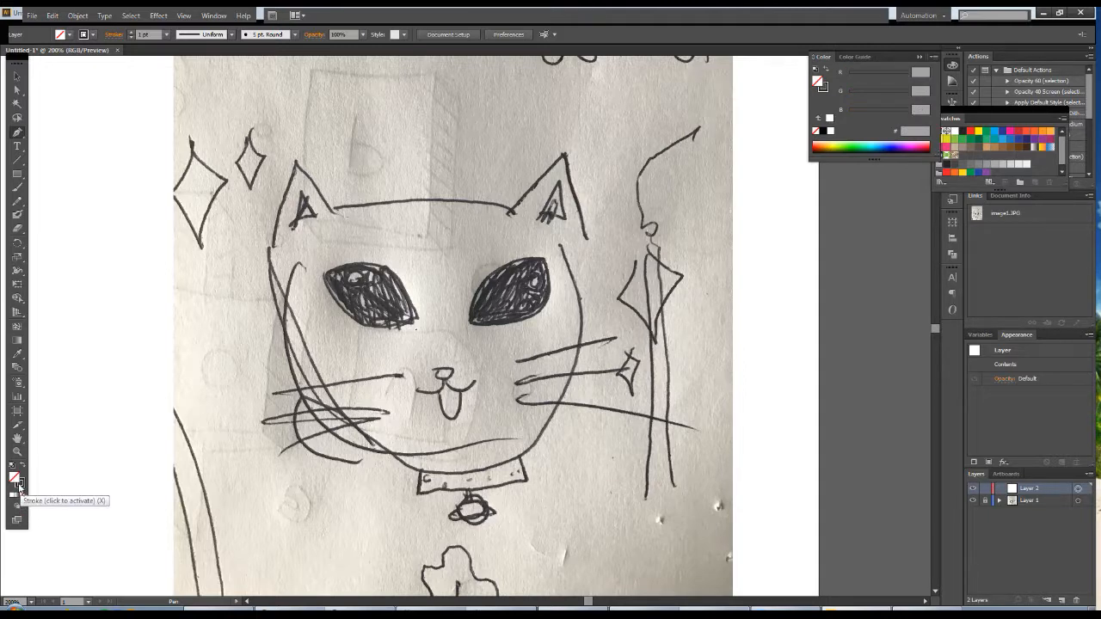
- Set the stroke colour to bright green, 73FF22
click(20, 487)
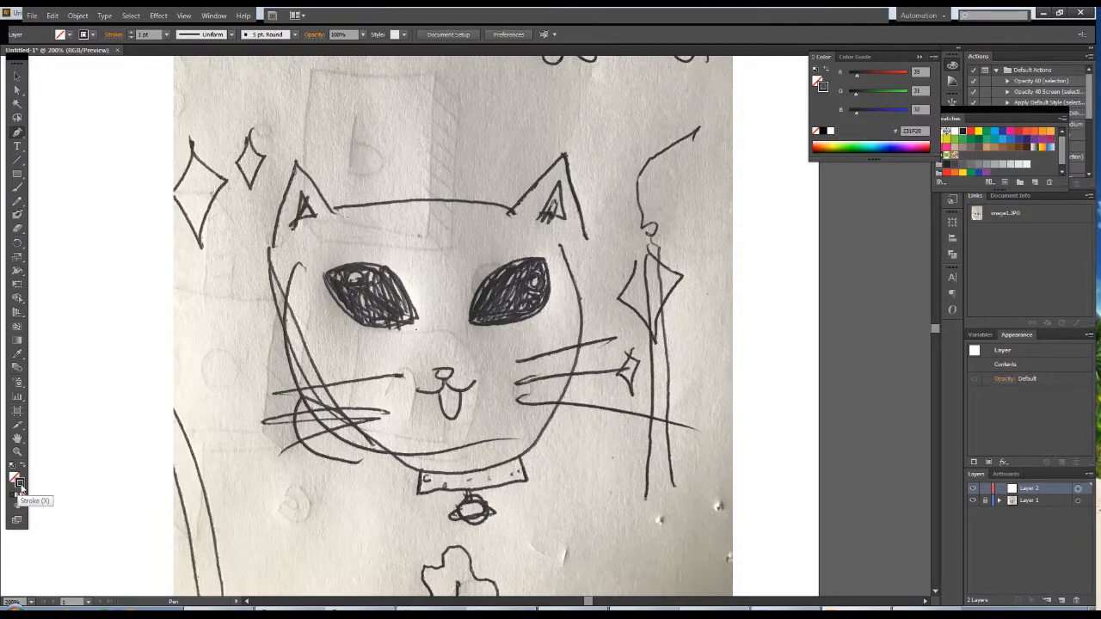
double_click(20, 487)
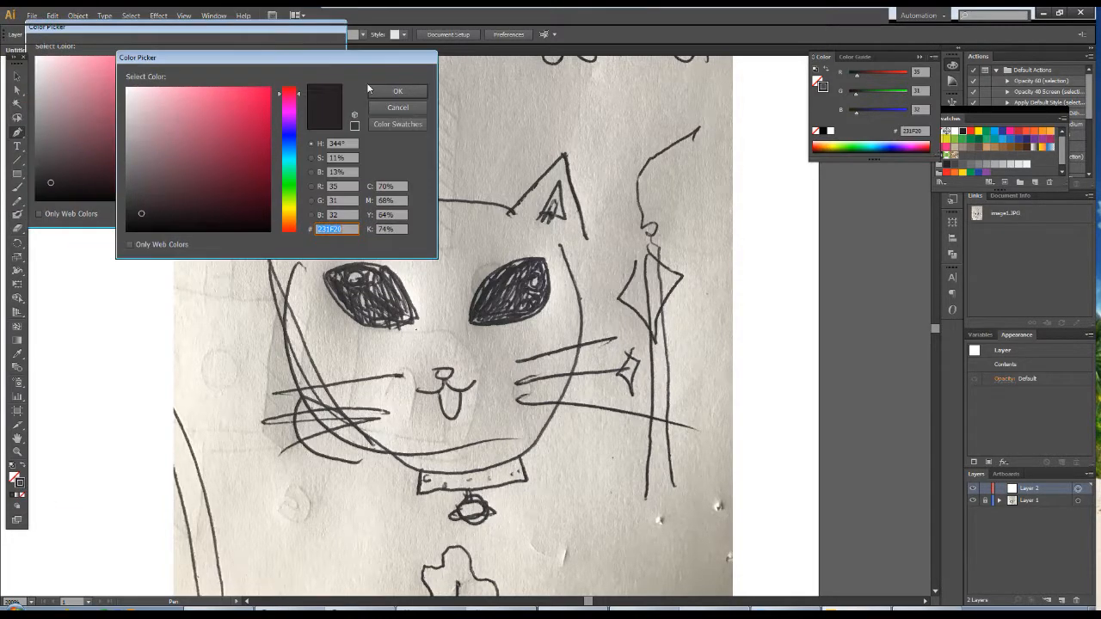
click(451, 201)
drag(419, 200, 418, 180)
drag(449, 268, 449, 299)
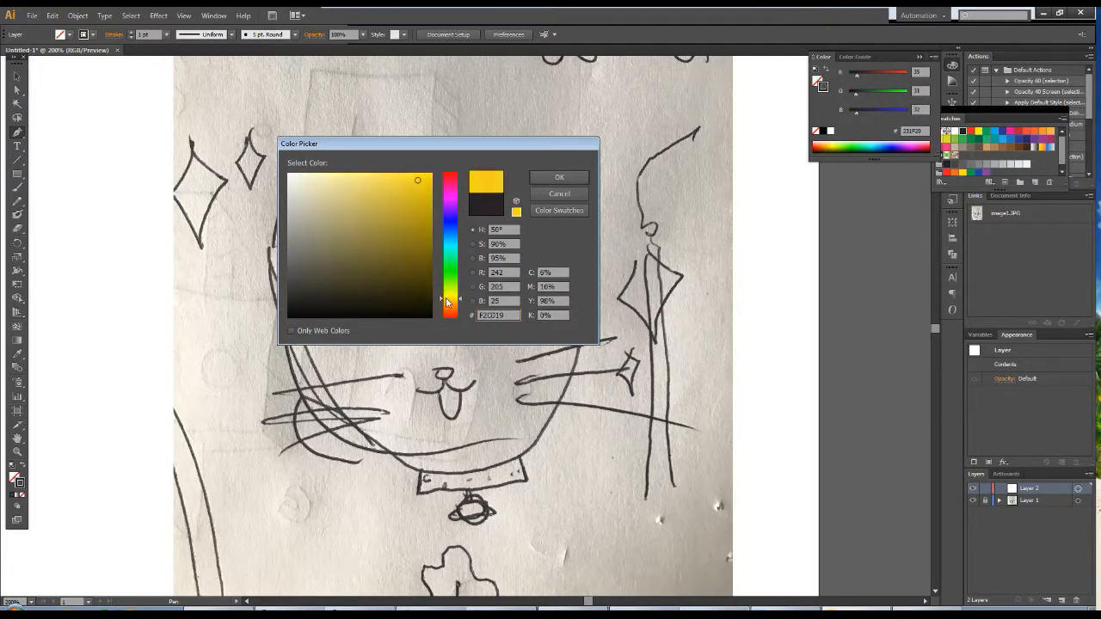
drag(408, 189, 381, 173)
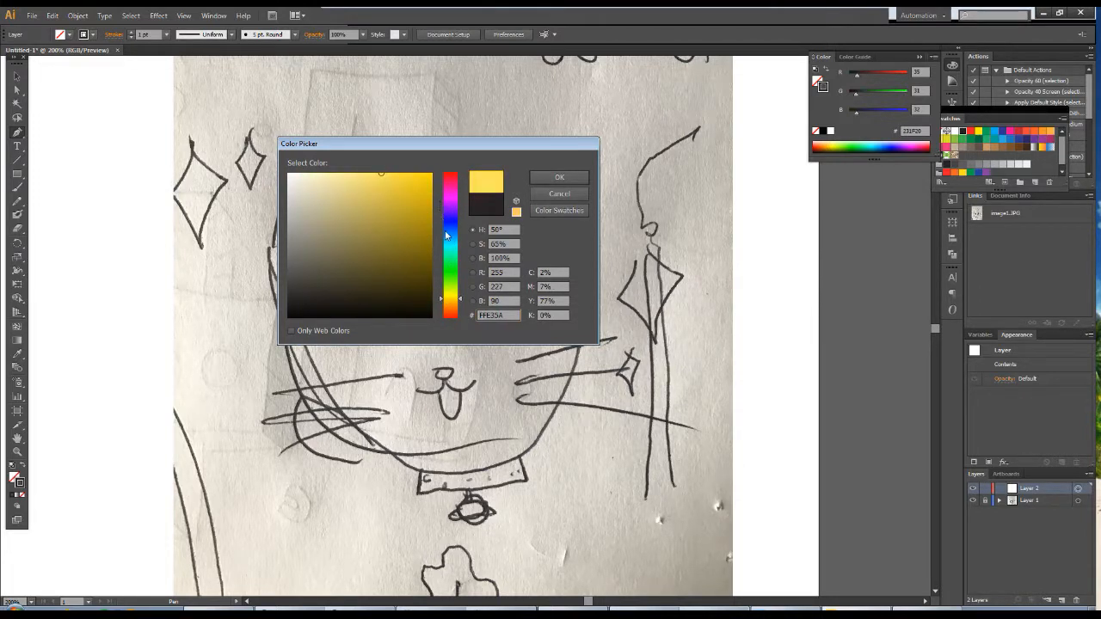
drag(454, 243, 453, 279)
drag(415, 191, 413, 174)
click(559, 177)
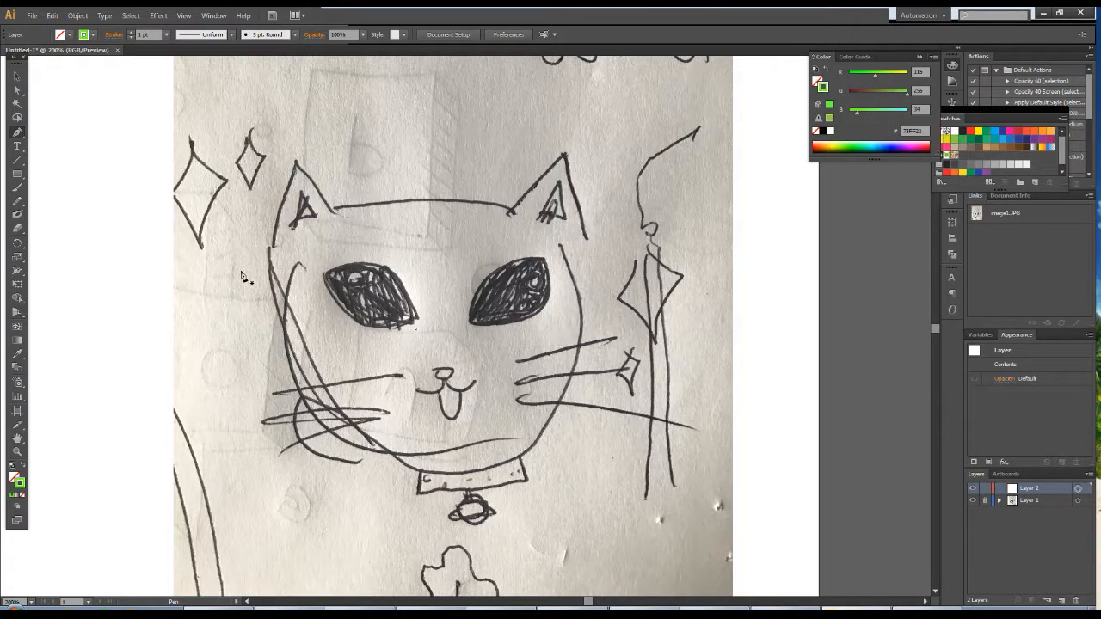
- Change the stroke colour to bright magenta, FF24F5
double_click(20, 484)
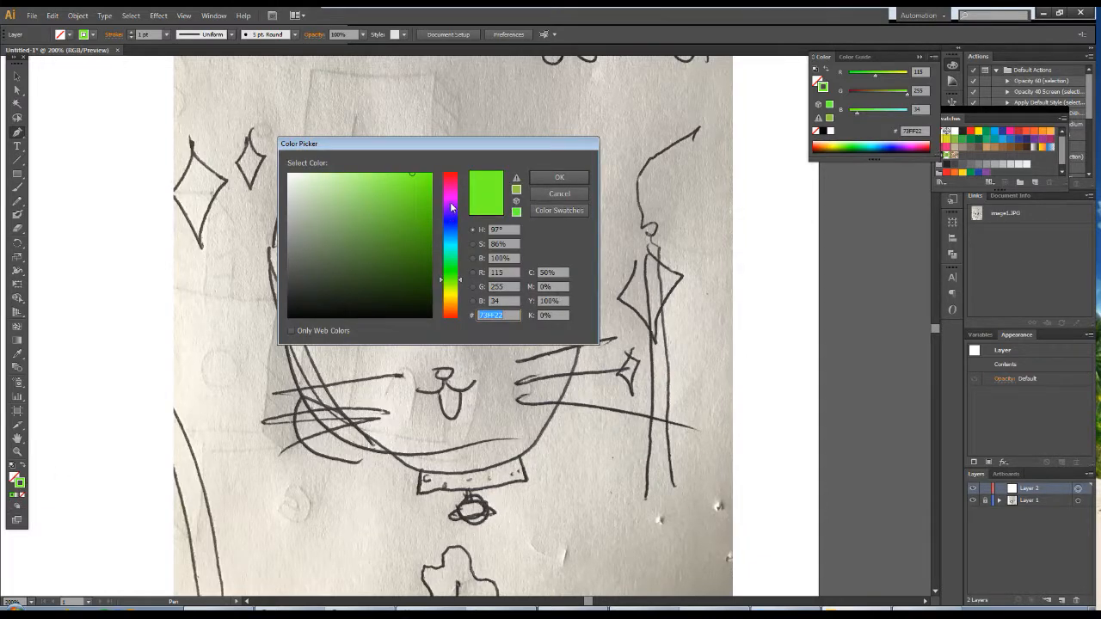
drag(451, 209, 449, 195)
click(551, 176)
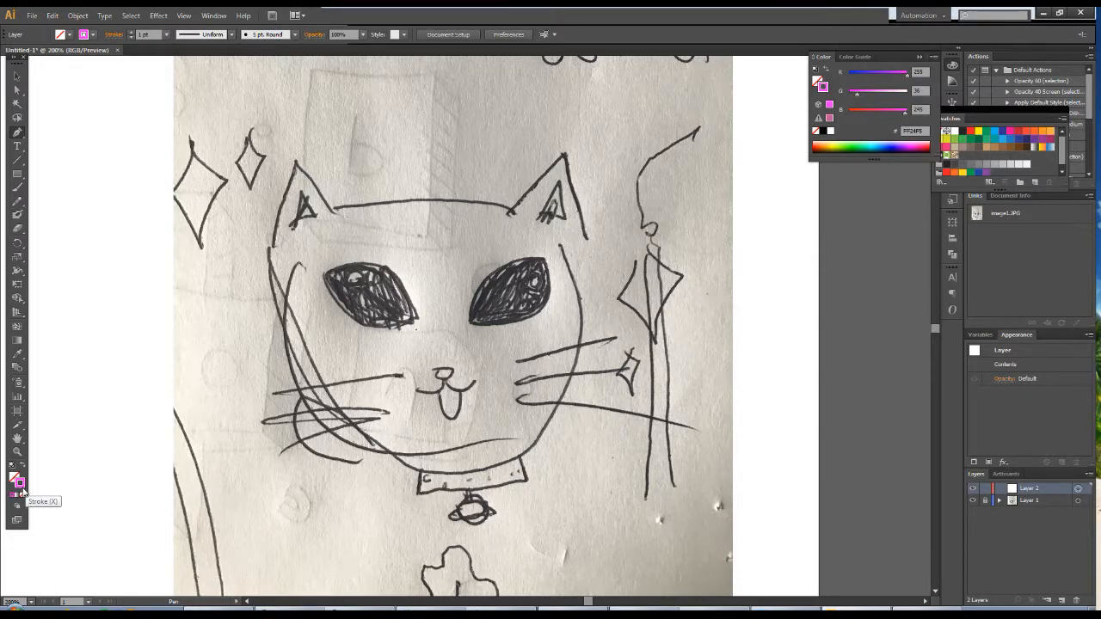
click(18, 134)
scroll(12, 305, up, 2)
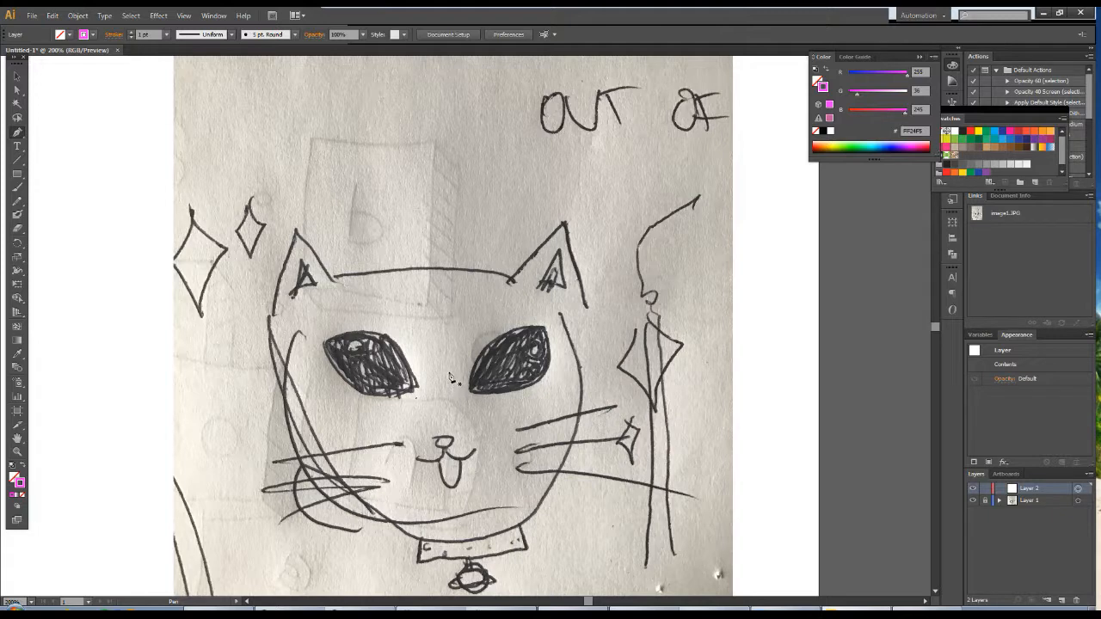
scroll(476, 326, down, 3)
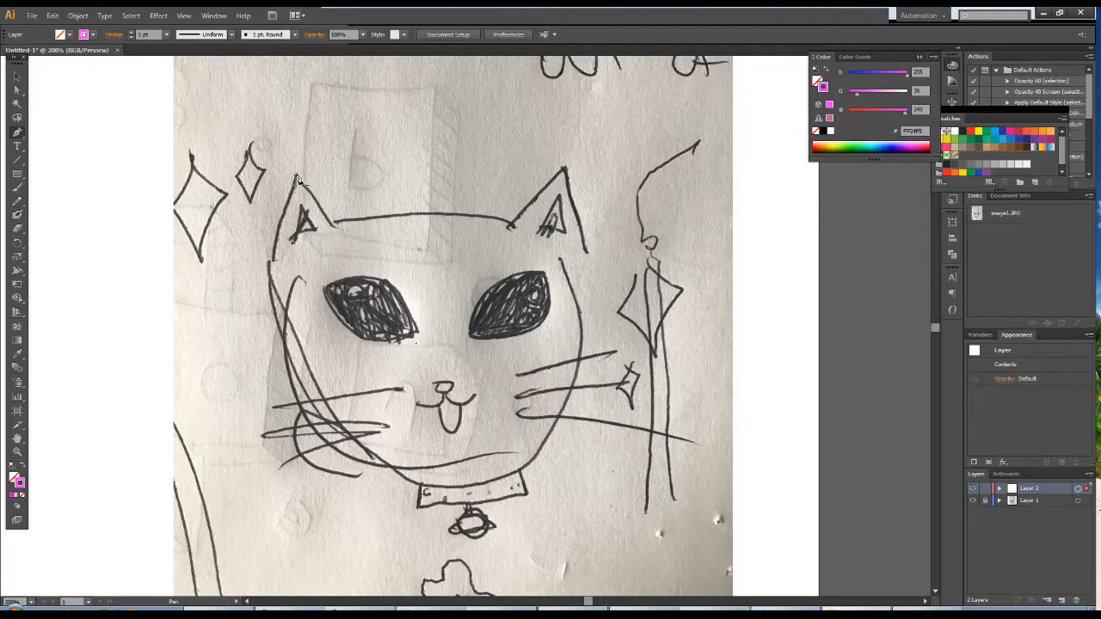
click(296, 176)
drag(269, 267, 264, 315)
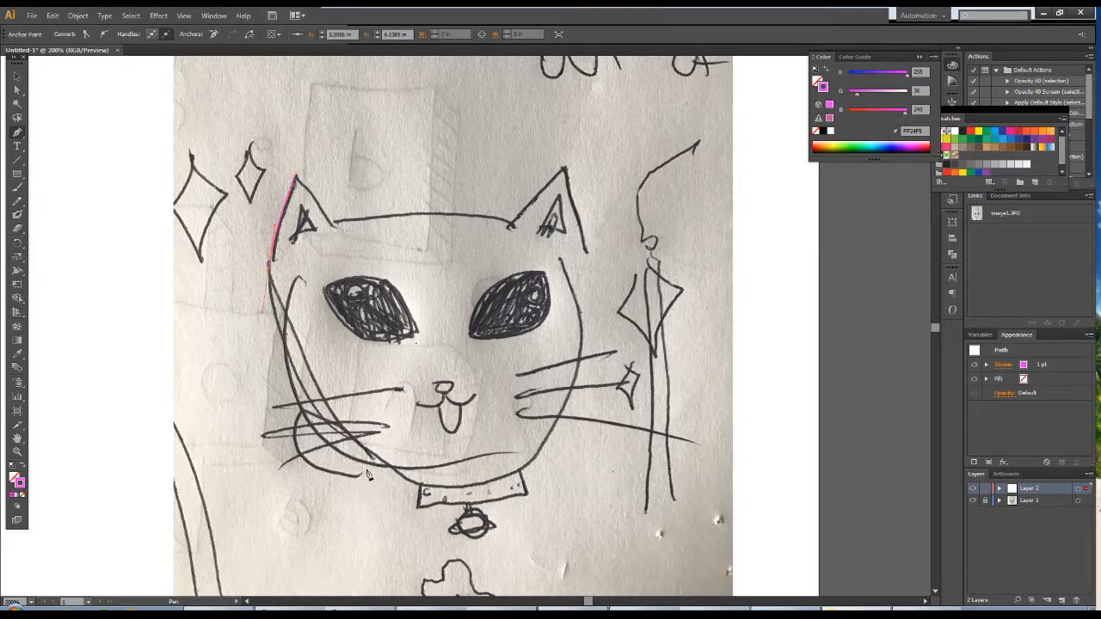
drag(414, 485, 545, 530)
key(ctrl+z)
key(ctrl+z)
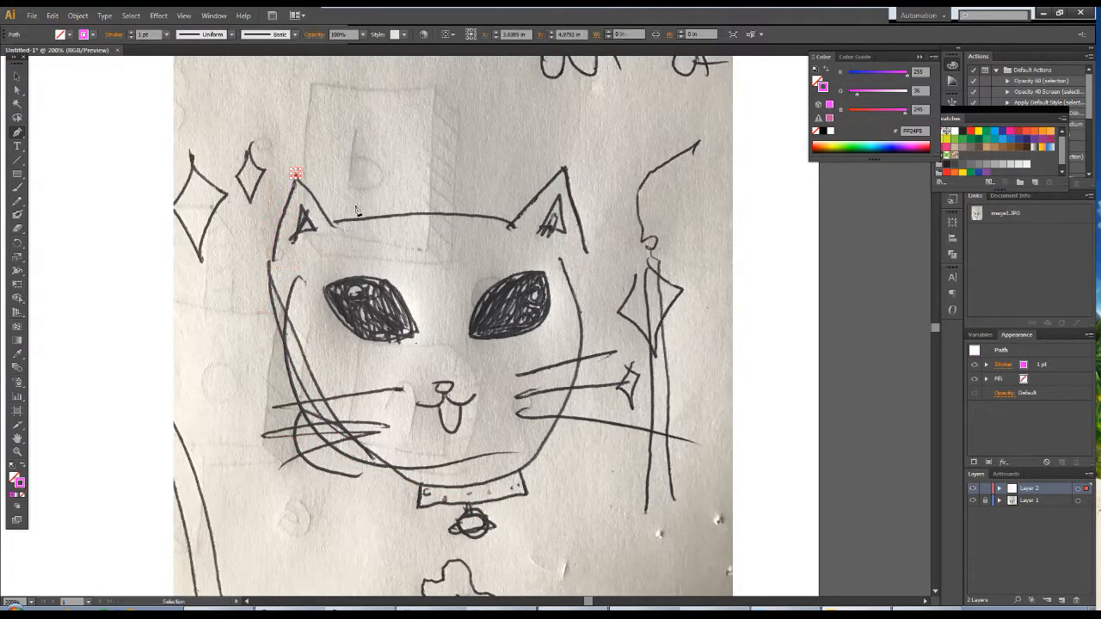
key(ctrl+z)
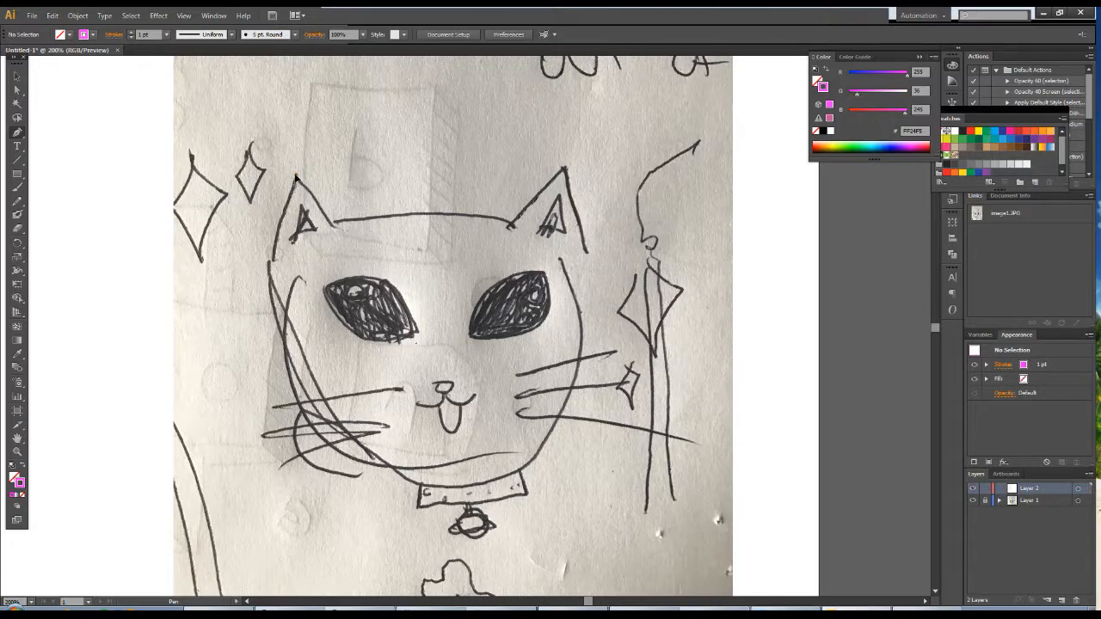
- Trace the cat's outline with curved Pen segments from the left ear tip down the left cheek to the chin
click(295, 178)
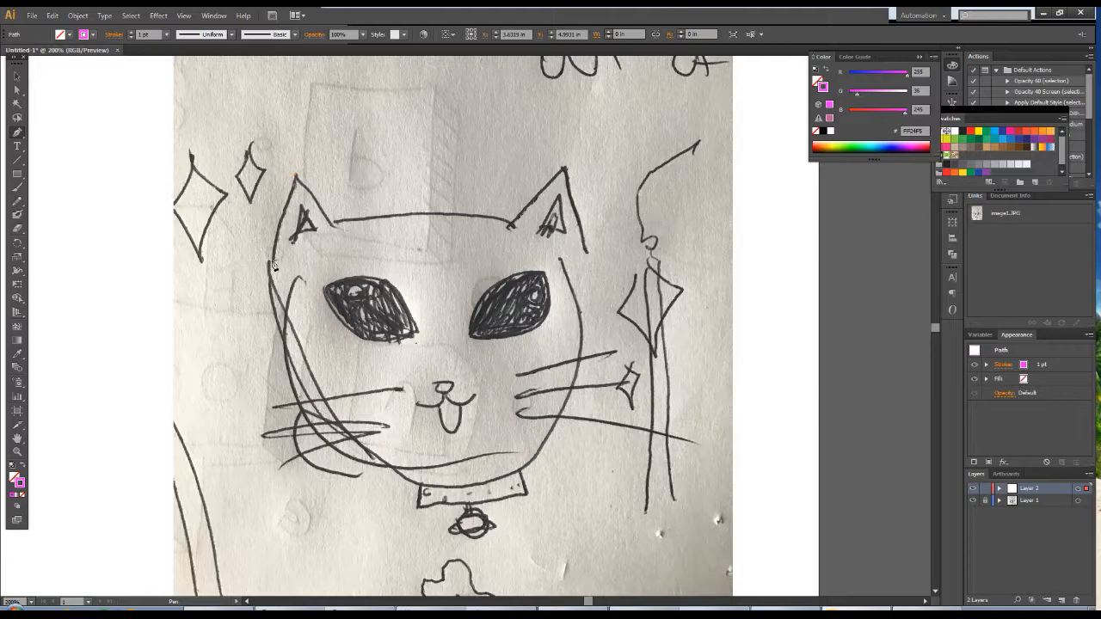
mouse_move(271, 269)
mouse_down()
mouse_move(295, 300)
mouse_move(248, 280)
mouse_move(284, 289)
mouse_move(271, 267)
mouse_up()
mouse_move(271, 268)
mouse_down()
mouse_move(274, 282)
mouse_move(212, 270)
mouse_move(278, 275)
mouse_move(260, 265)
mouse_move(270, 280)
mouse_up()
drag(272, 280, 269, 277)
mouse_move(270, 278)
mouse_down()
mouse_move(312, 266)
mouse_move(298, 280)
mouse_move(254, 258)
mouse_move(268, 290)
mouse_up()
drag(268, 281, 268, 284)
mouse_move(270, 285)
mouse_down()
mouse_move(266, 271)
mouse_move(271, 279)
mouse_up()
drag(275, 265, 269, 297)
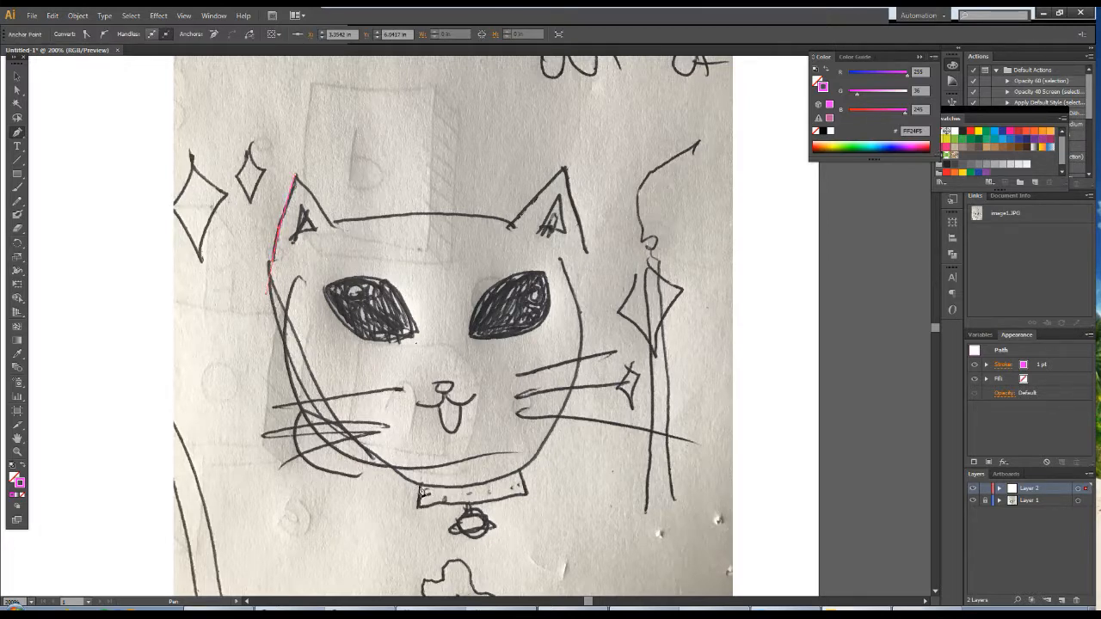
drag(395, 471, 548, 433)
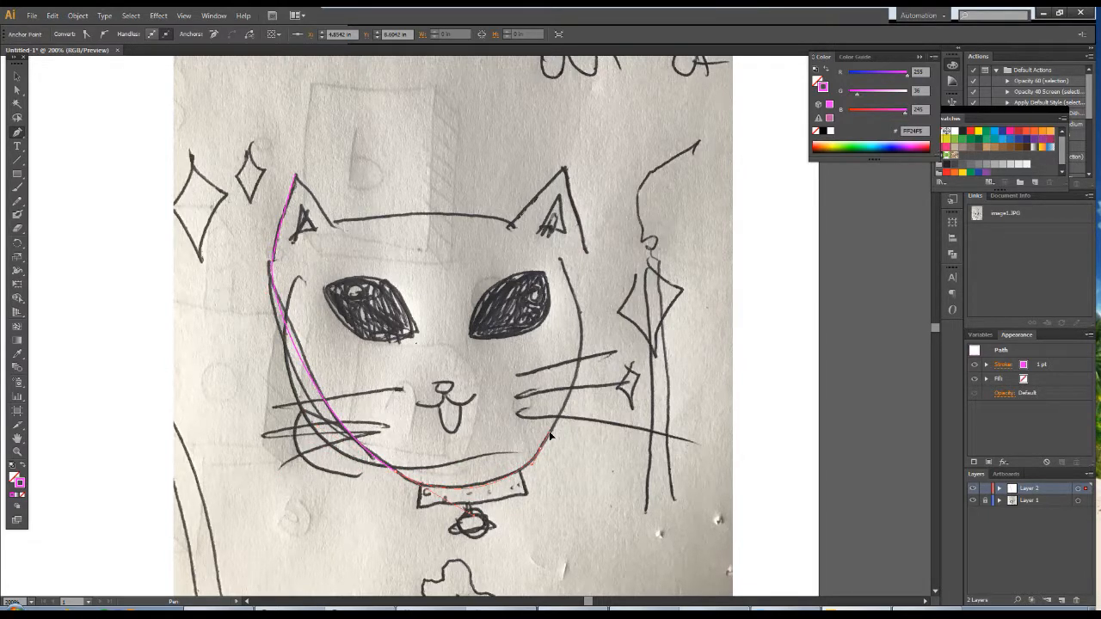
drag(582, 317, 576, 245)
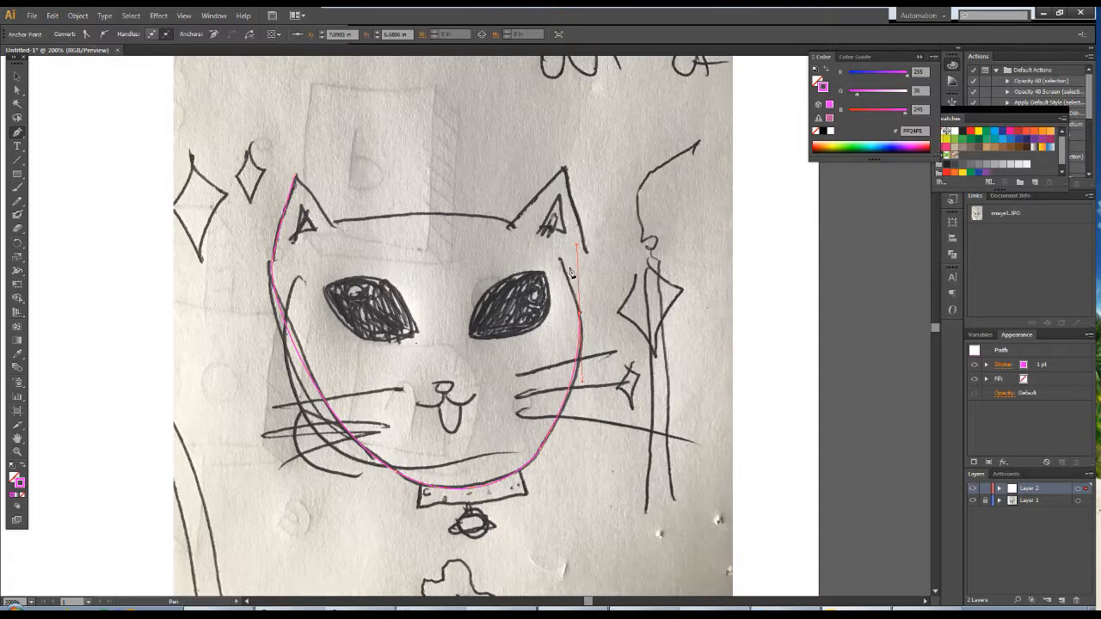
click(561, 263)
key(ctrl+z)
key(ctrl+z)
drag(582, 319, 560, 262)
key(ctrl+z)
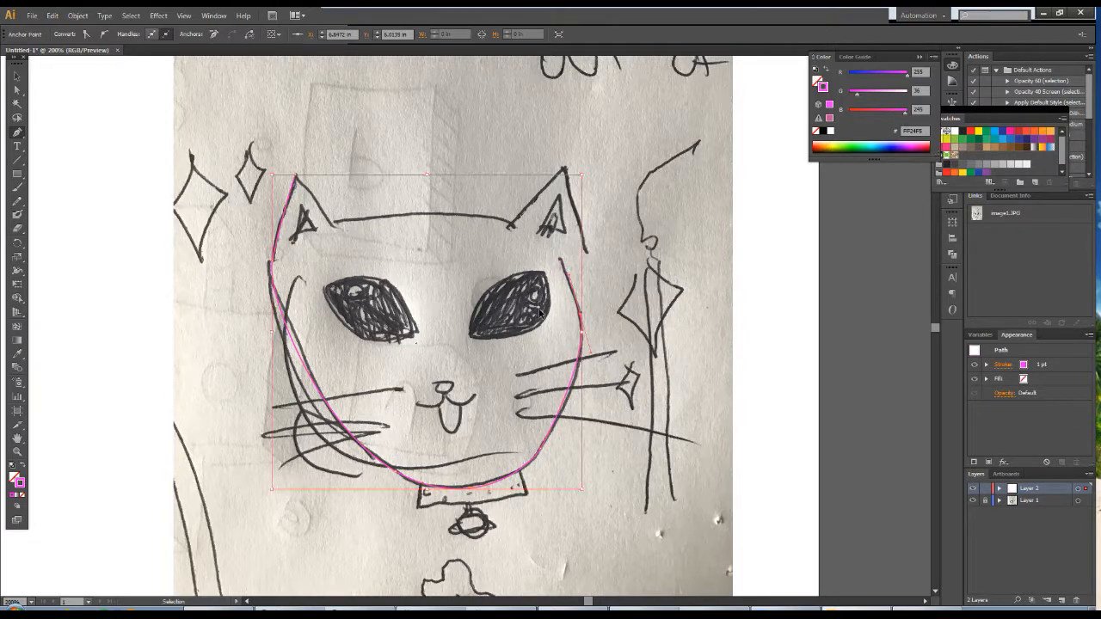
click(563, 261)
key(ctrl+z)
key(ctrl+z)
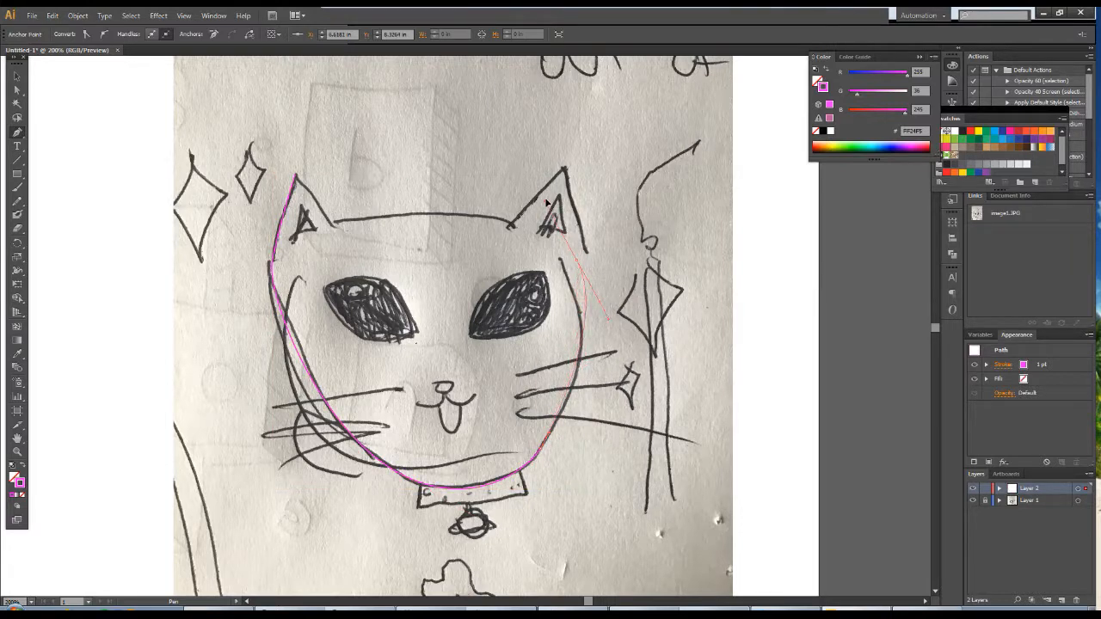
- Continue the outline from the chin up along the right cheek to the tip of the right ear
drag(580, 316, 567, 270)
click(564, 173)
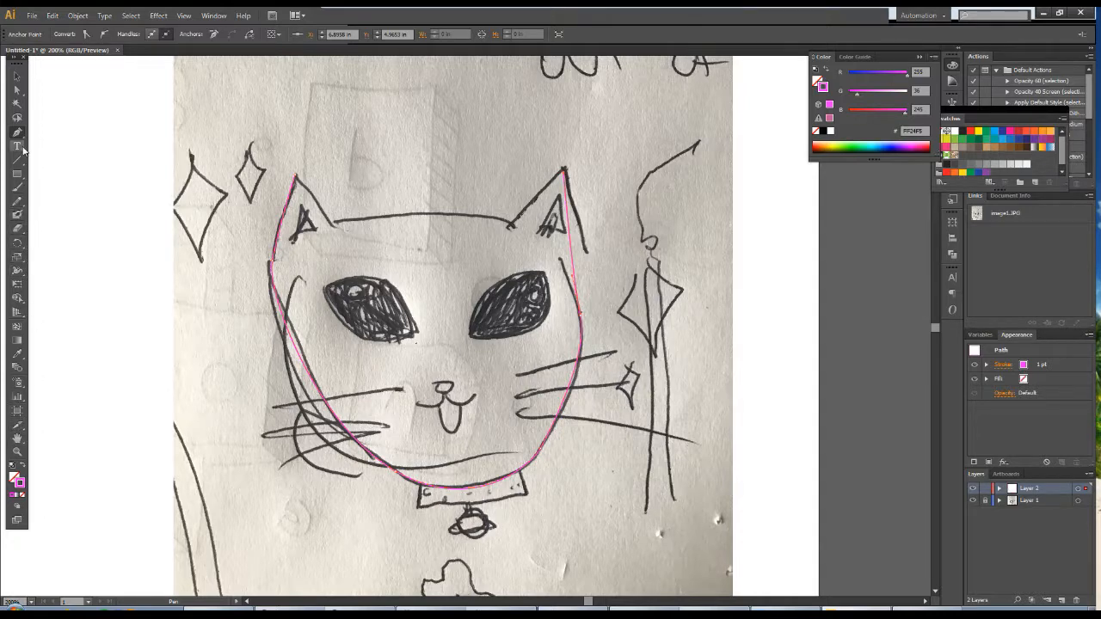
- Try to curve the segment below the right ear tip by pulling direction handles from the right cheek's anchor with the Convert Anchor Point tool
drag(17, 132, 59, 180)
drag(581, 312, 620, 277)
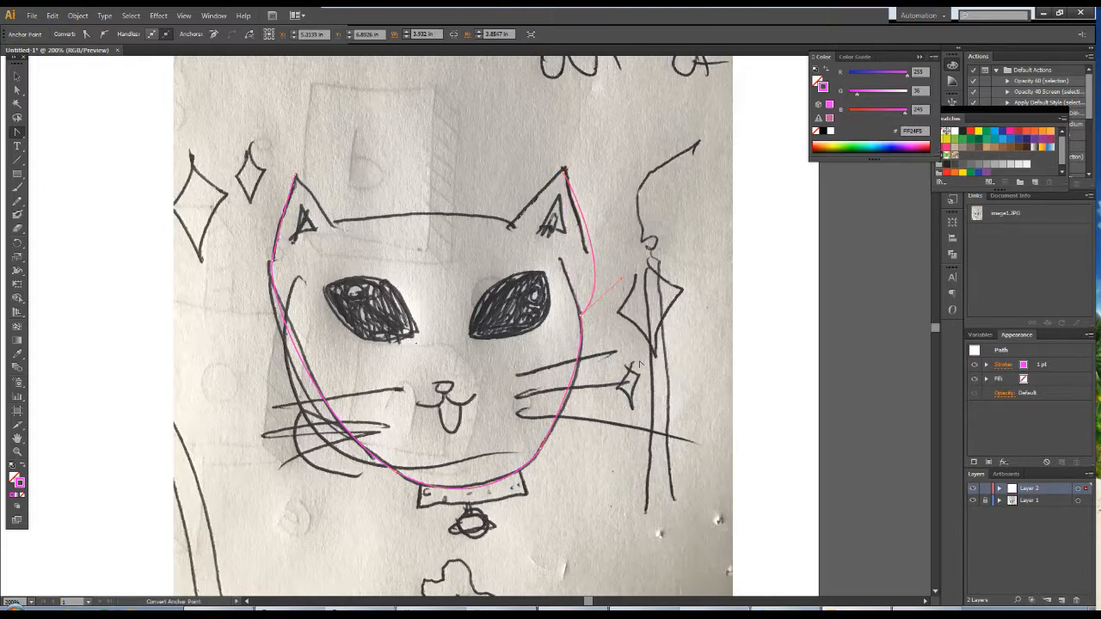
drag(621, 284, 560, 289)
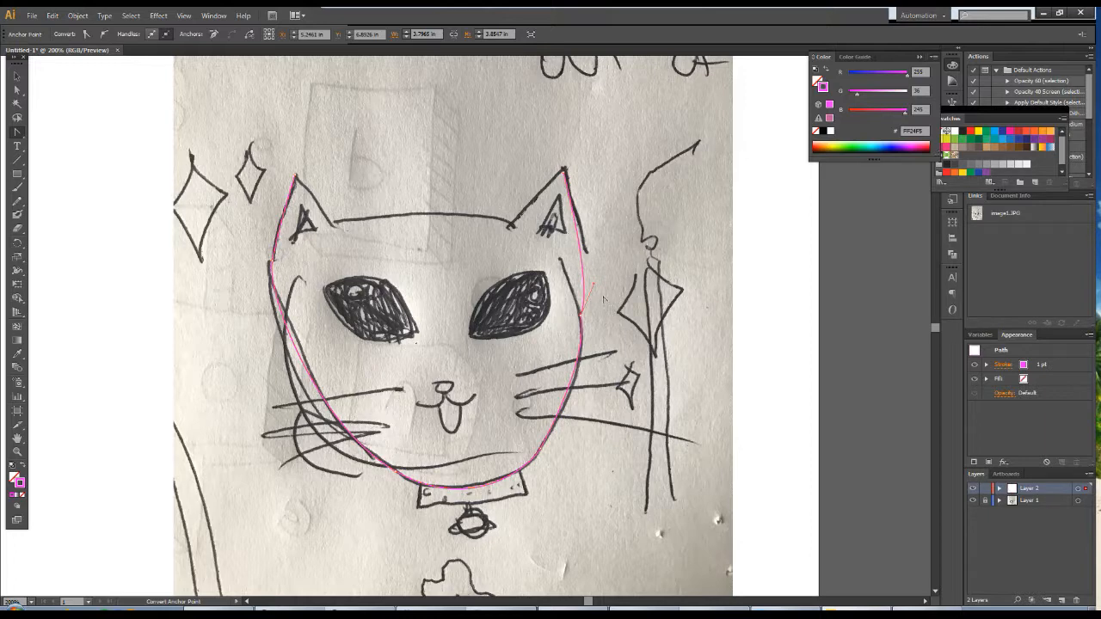
drag(16, 131, 85, 181)
click(600, 293)
click(633, 320)
mouse_move(593, 288)
mouse_down()
mouse_move(563, 290)
mouse_move(581, 258)
mouse_move(594, 279)
mouse_move(609, 276)
mouse_move(597, 267)
mouse_move(588, 344)
mouse_move(568, 275)
mouse_move(600, 276)
mouse_move(578, 267)
mouse_move(606, 285)
mouse_up()
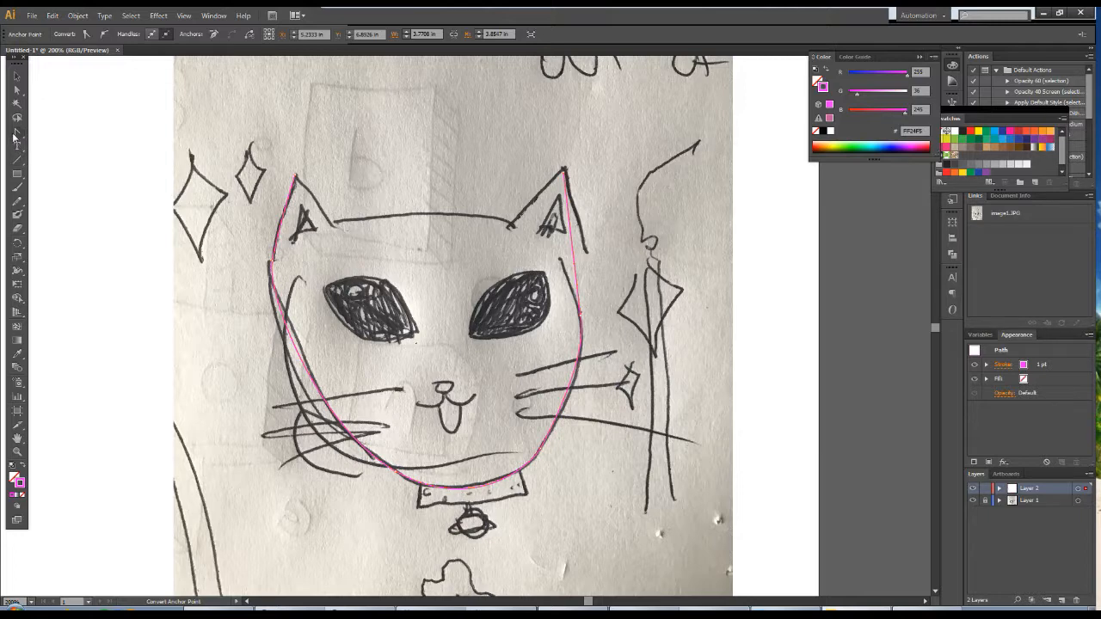
- Continue the head outline with the Pen tool from the right ear tip, curving across the crown, and close it at the left ear tip
drag(16, 133, 67, 134)
click(565, 174)
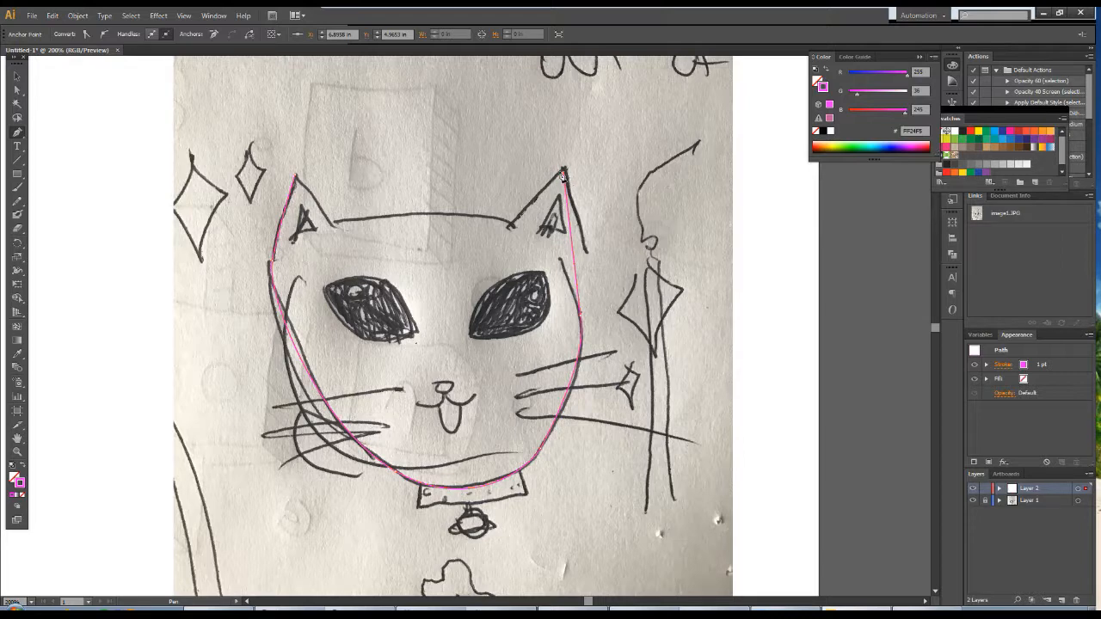
click(511, 226)
drag(337, 223, 207, 245)
click(336, 225)
click(292, 177)
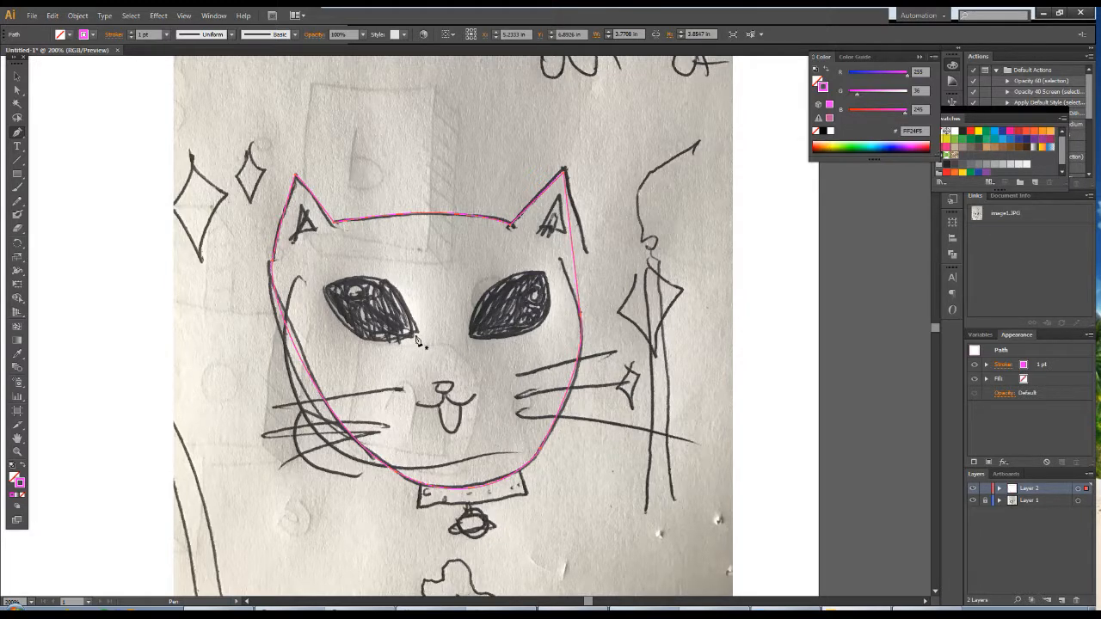
- Trace the left and right eyes as two closed almond shapes with curved Pen segments
click(408, 286)
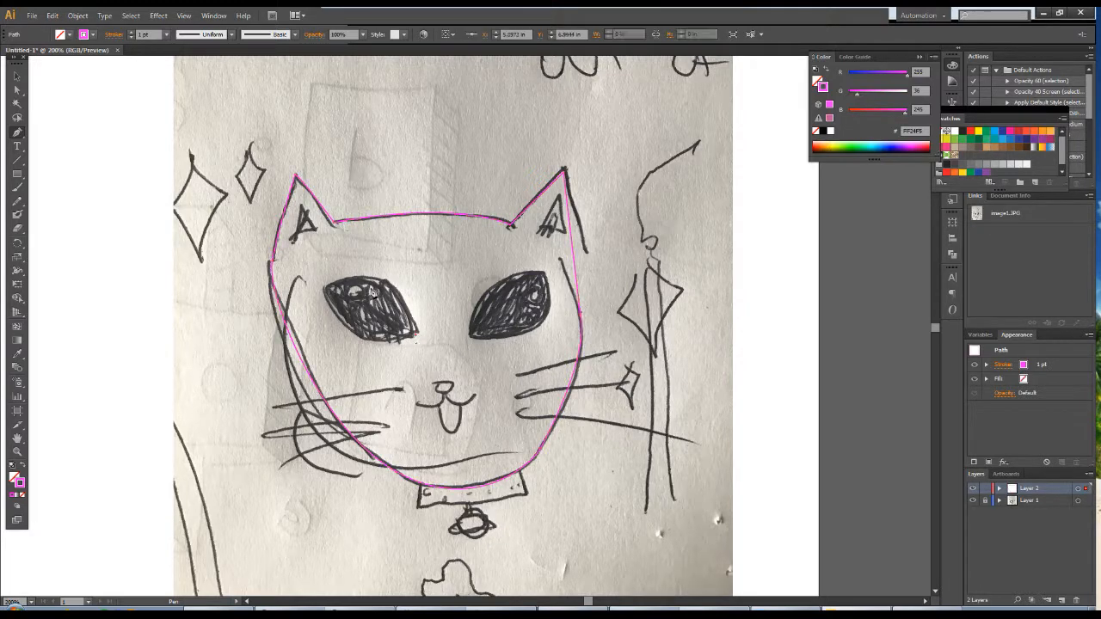
click(341, 272)
drag(418, 337, 503, 344)
click(470, 337)
drag(546, 273, 623, 277)
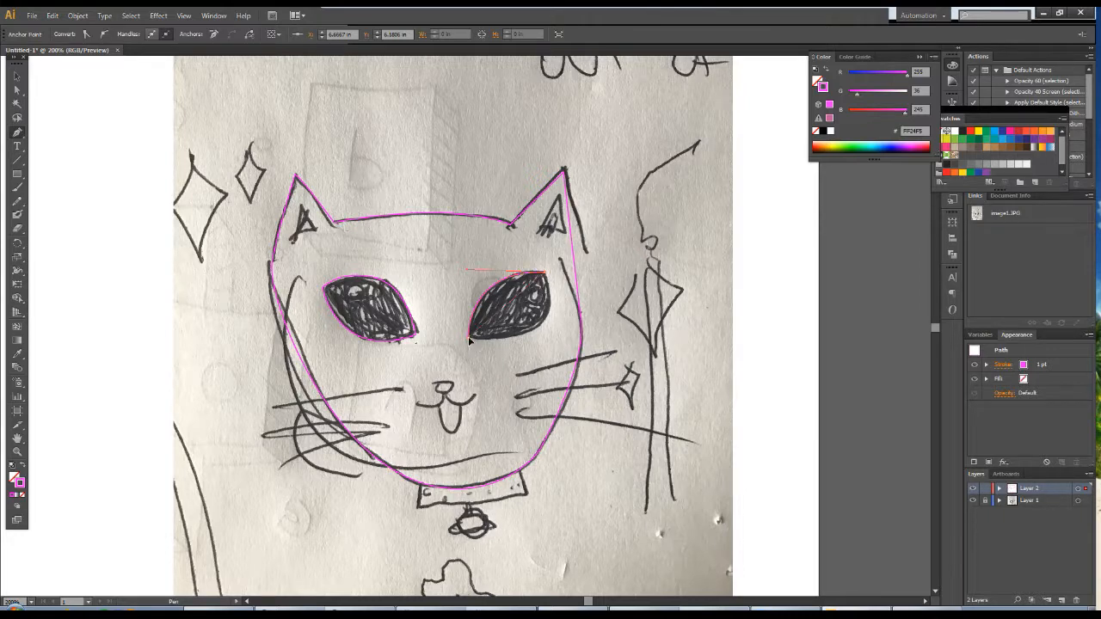
drag(435, 327, 355, 328)
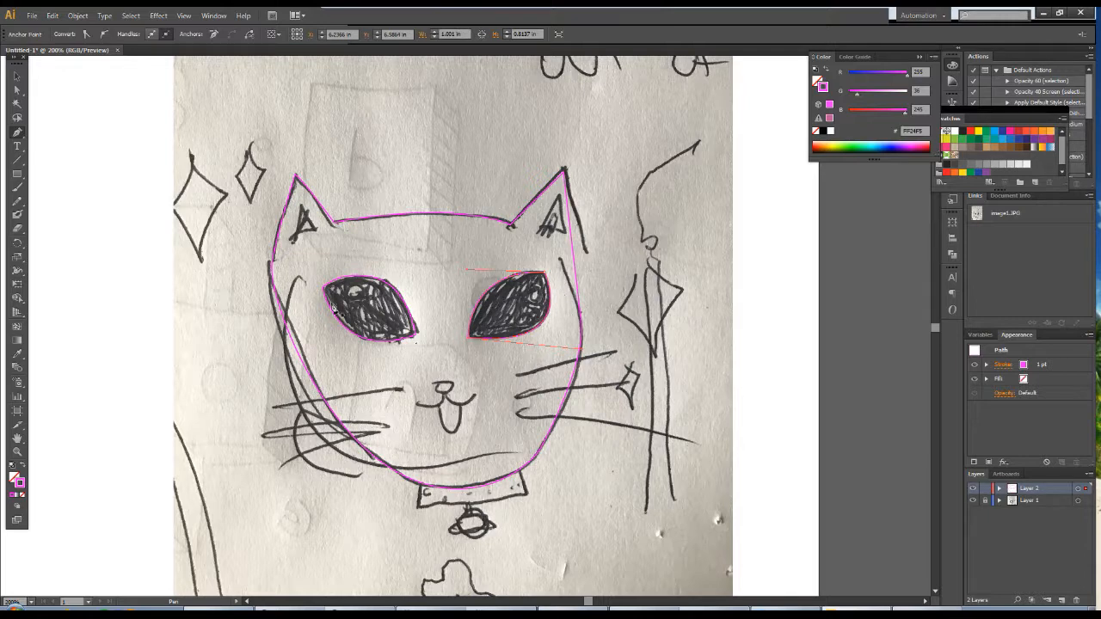
- Trace the small round highlight inside each eye as a closed curved path
ctrl+click(355, 293)
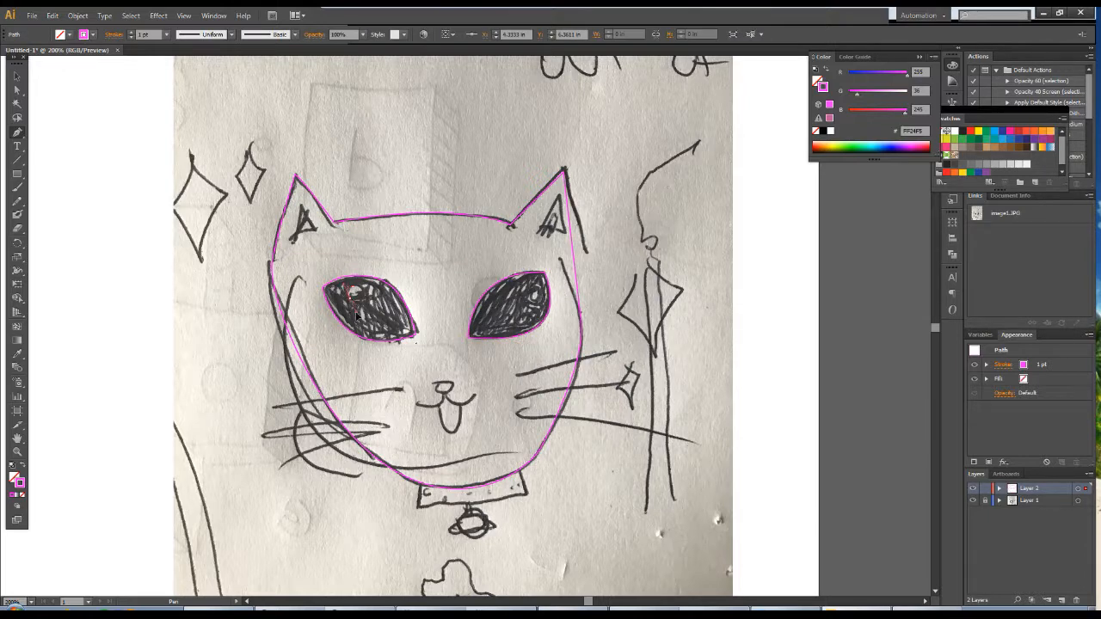
ctrl+click(353, 293)
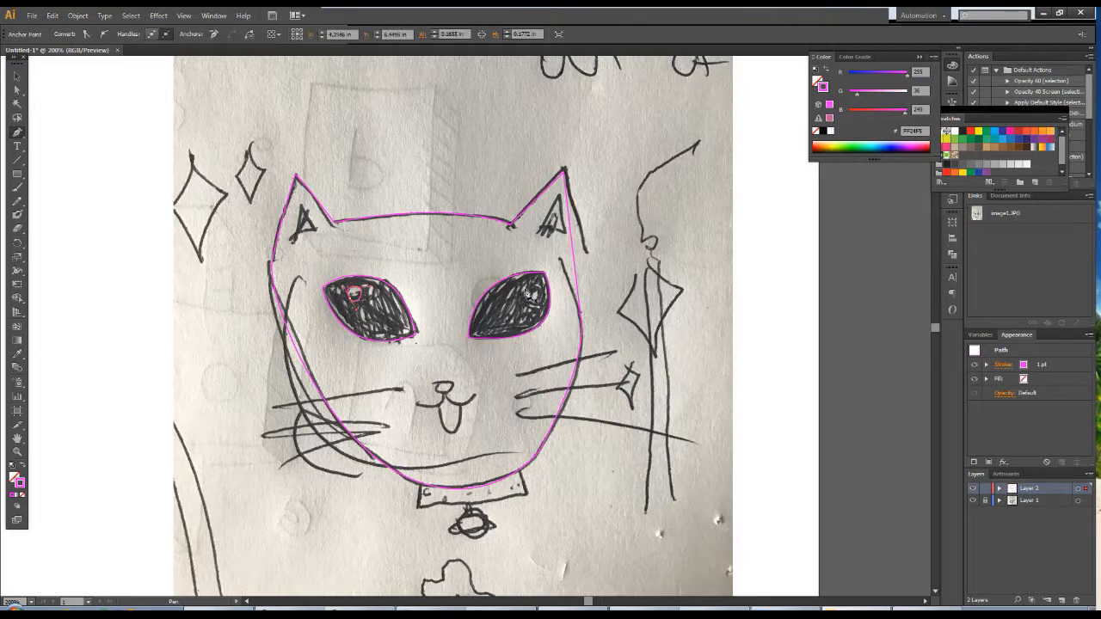
ctrl+click(533, 305)
ctrl+click(538, 312)
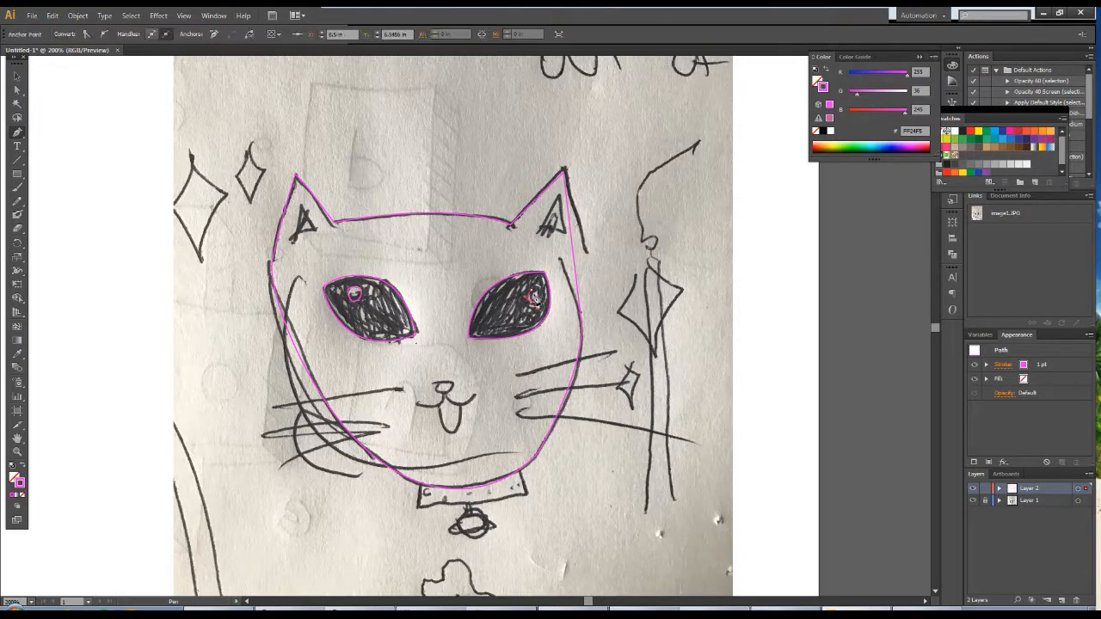
drag(518, 296, 518, 297)
ctrl+click(589, 467)
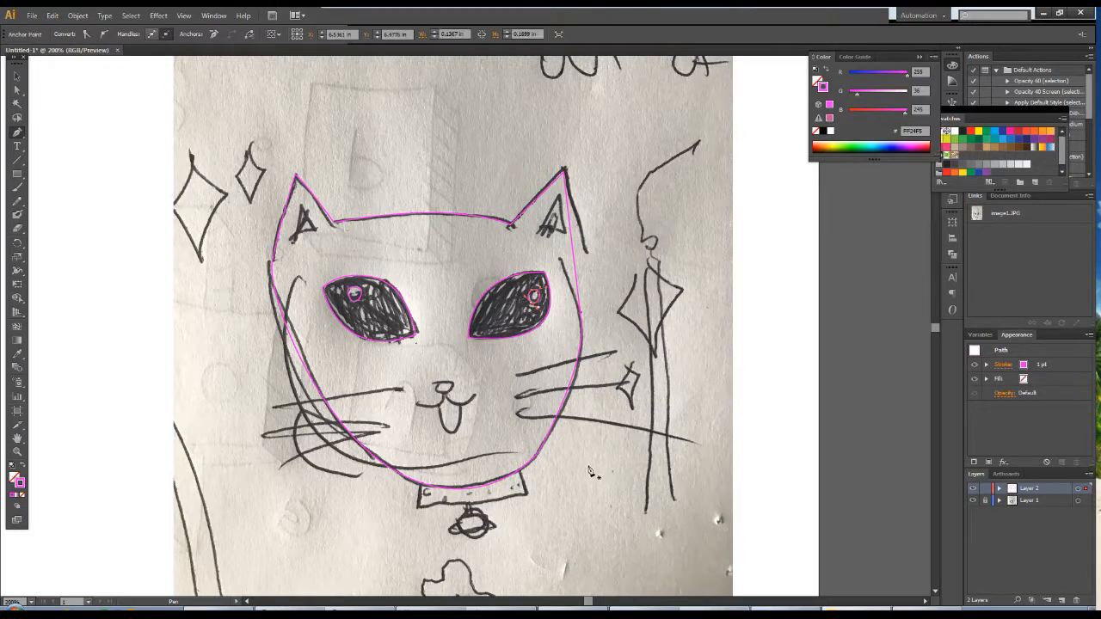
- Trace the nose as a small closed rounded shape
click(449, 381)
click(438, 391)
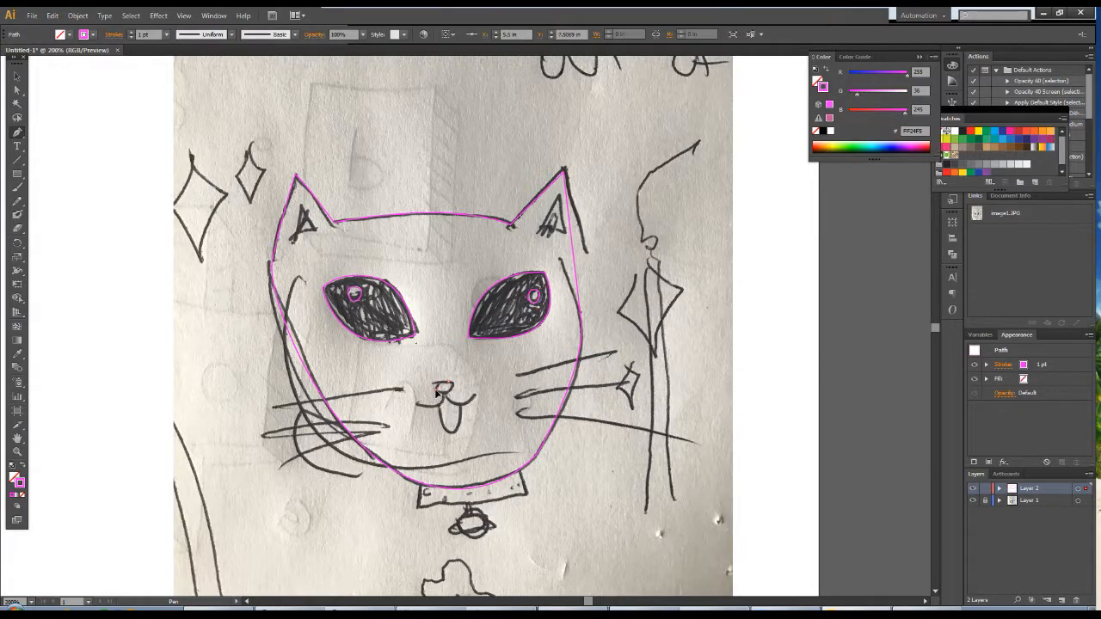
mouse_move(441, 395)
mouse_down()
mouse_move(454, 387)
mouse_move(435, 385)
mouse_up()
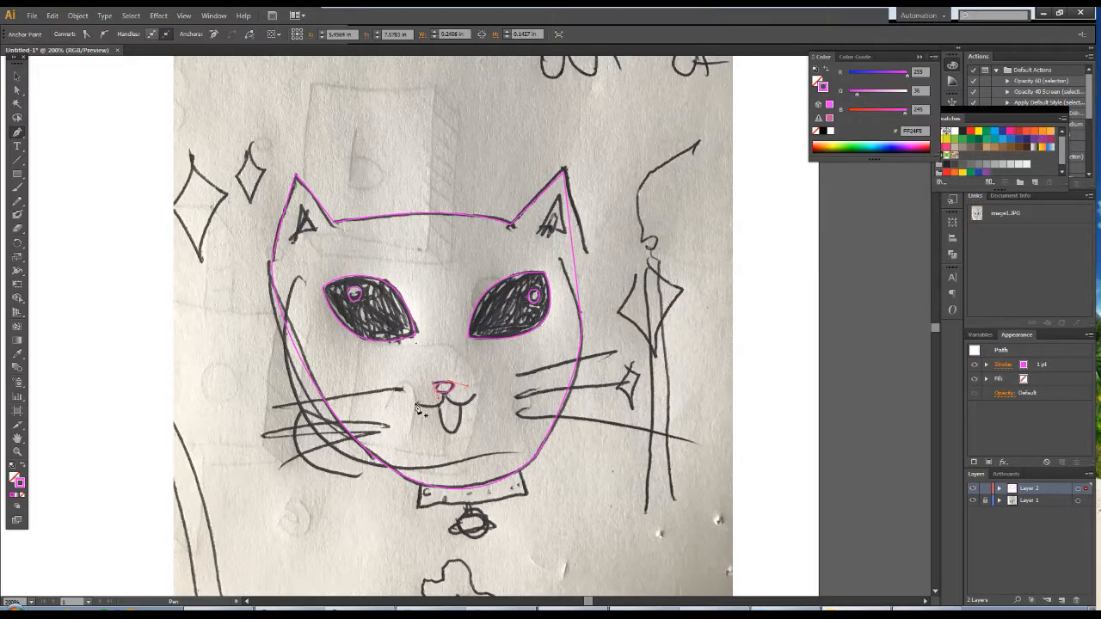
- Draw the upper right whisker as a straight open path, undo the stray connecting segment and deselect the whisker
click(516, 376)
click(620, 353)
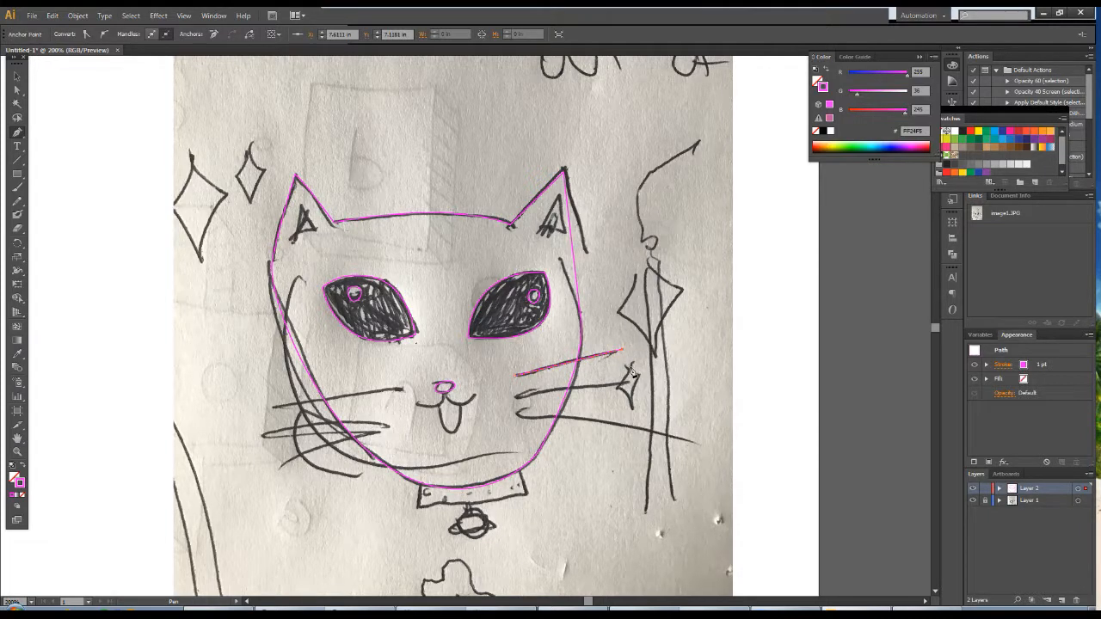
click(518, 398)
key(ctrl)
key(ctrl+z)
key(v)
click(592, 396)
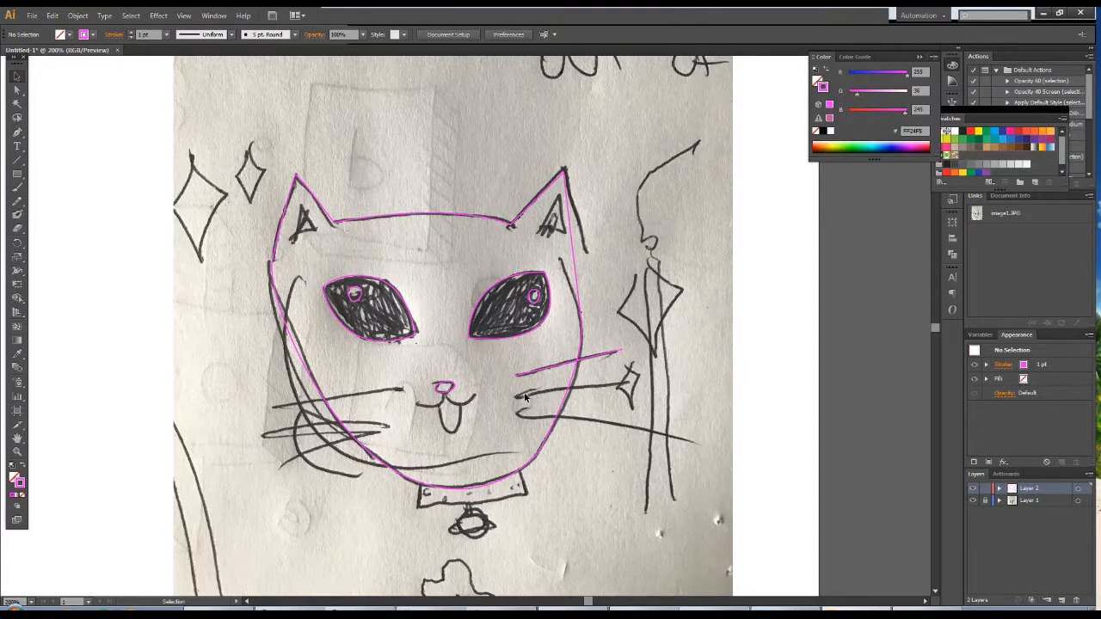
- Draw the middle right whisker as a separate straight Pen line and deselect it
key(p)
click(629, 386)
click(630, 386)
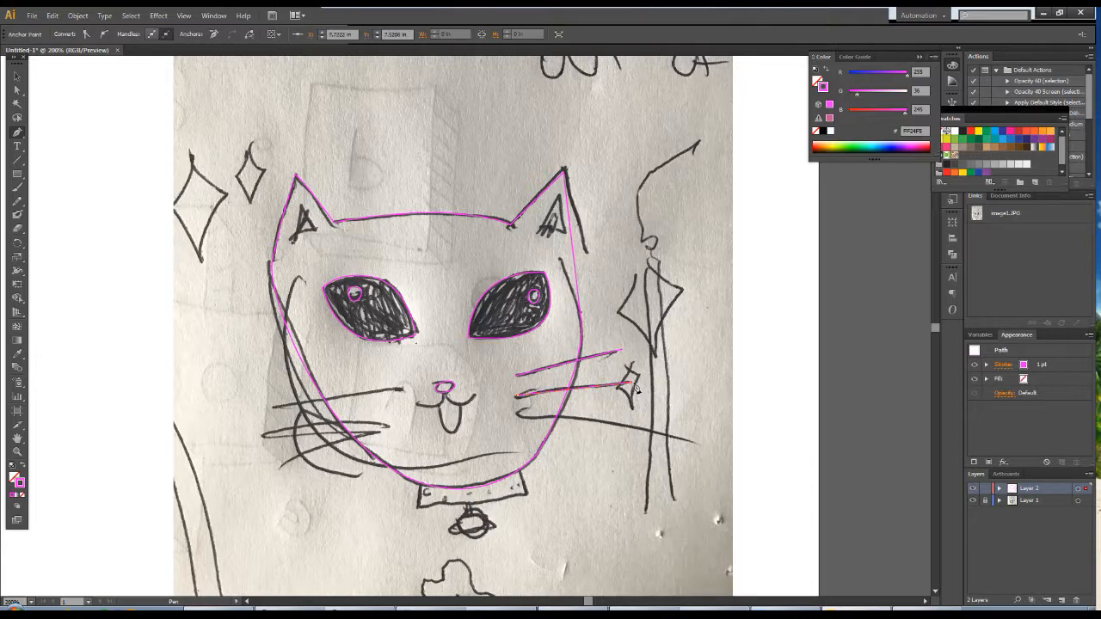
key(v)
click(778, 399)
- Draw the lower right whisker as a separate straight Pen line and deselect it
key(p)
click(519, 414)
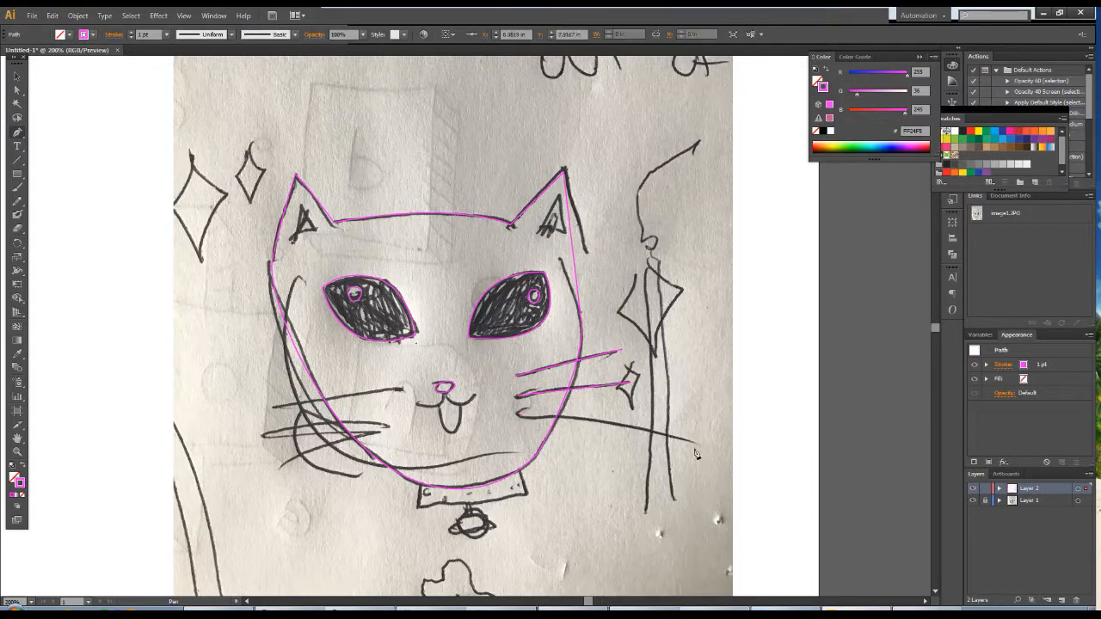
click(645, 429)
ctrl+click(802, 461)
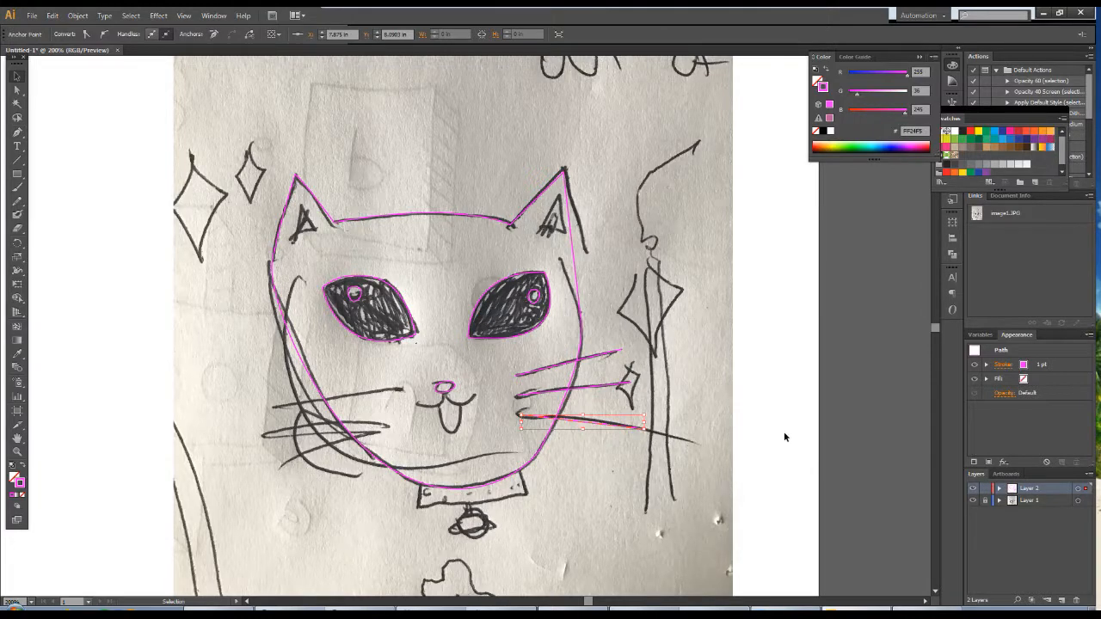
- Draw the upper left whisker as a separate straight Pen line and deselect it
key(p)
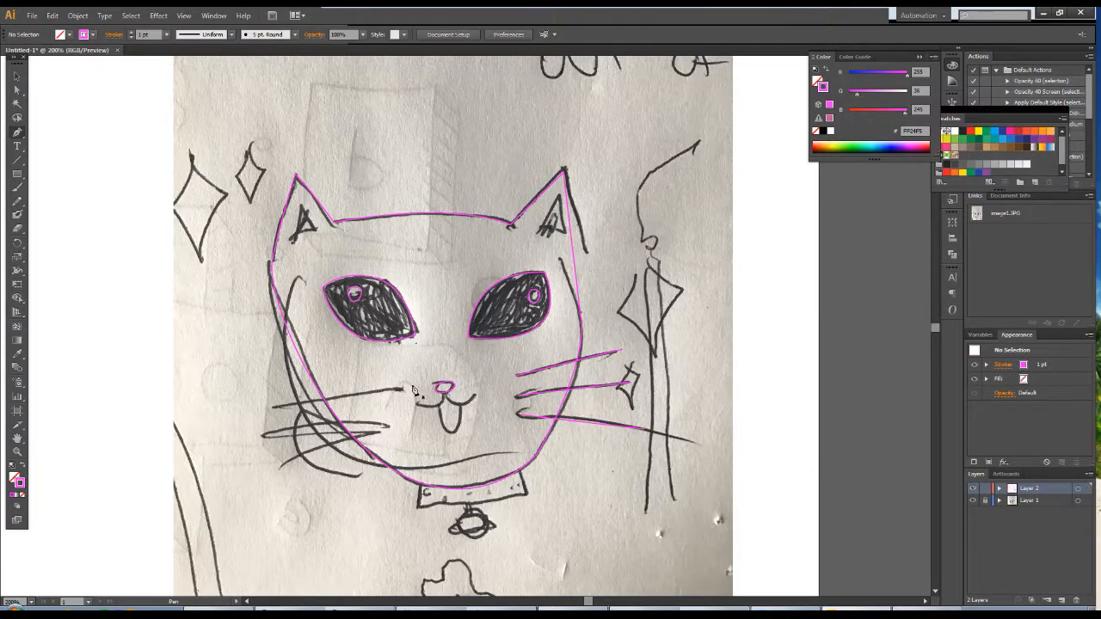
click(401, 390)
click(270, 408)
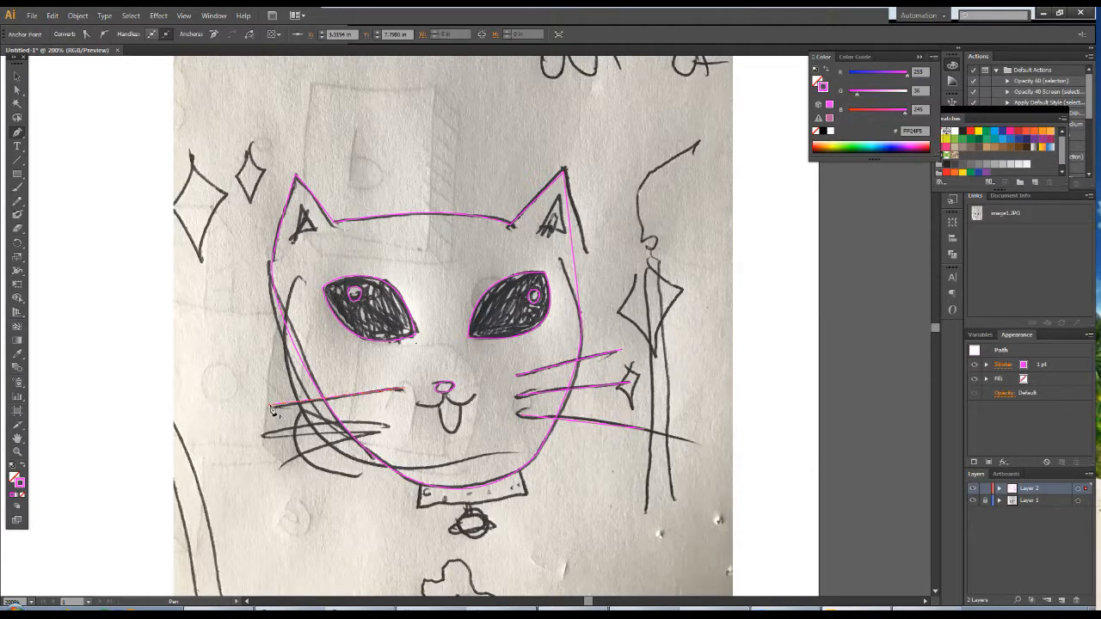
key(v)
click(123, 436)
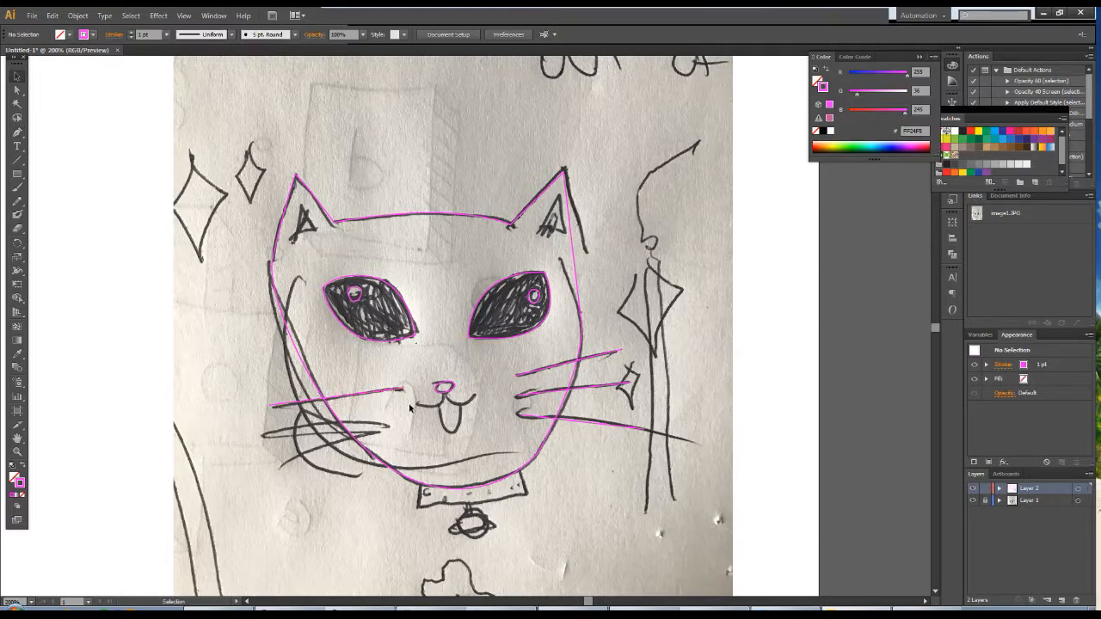
- Draw the middle left whisker as a straight Pen line slanting down toward the left cheek and deselect it
key(p)
click(405, 402)
click(276, 438)
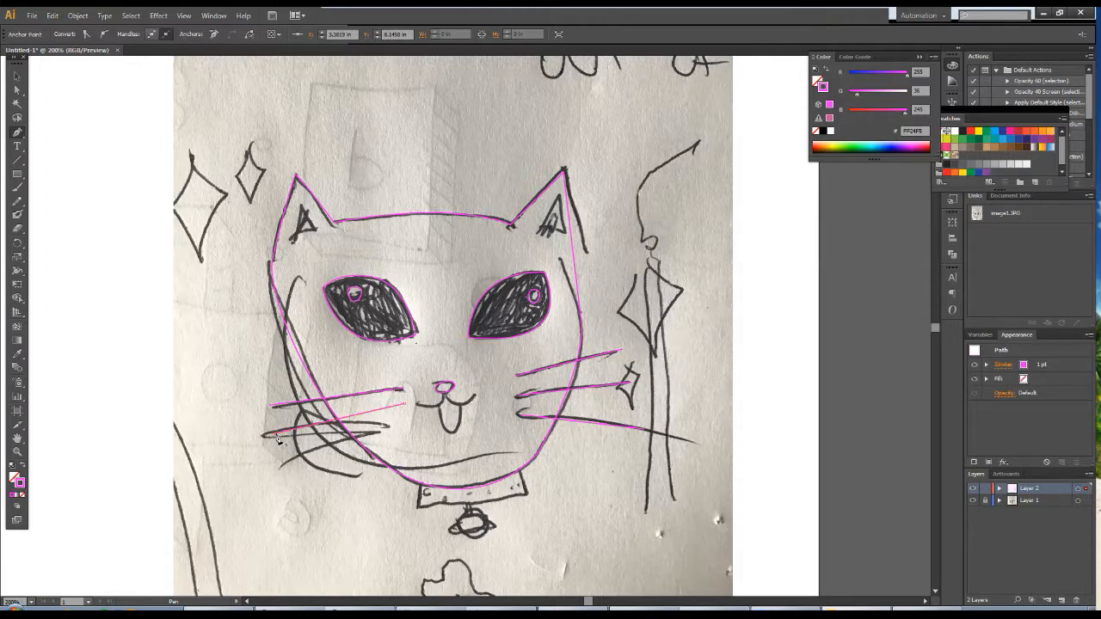
key(v)
click(129, 414)
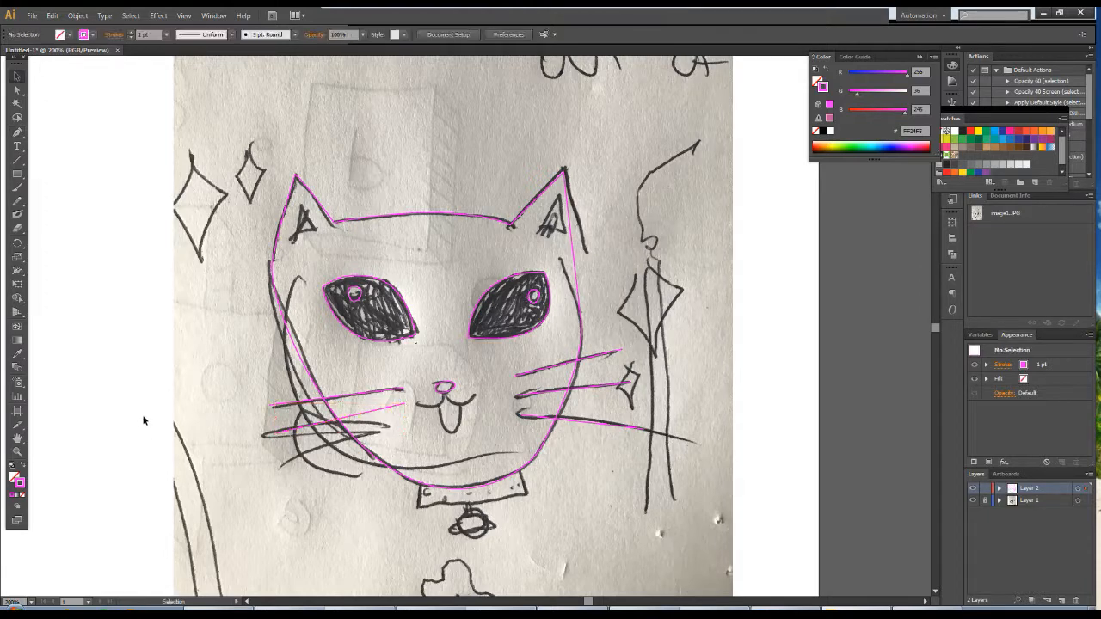
- Draw the lower left whisker as a steeper straight Pen line below the middle one and deselect it
key(p)
click(403, 418)
click(289, 475)
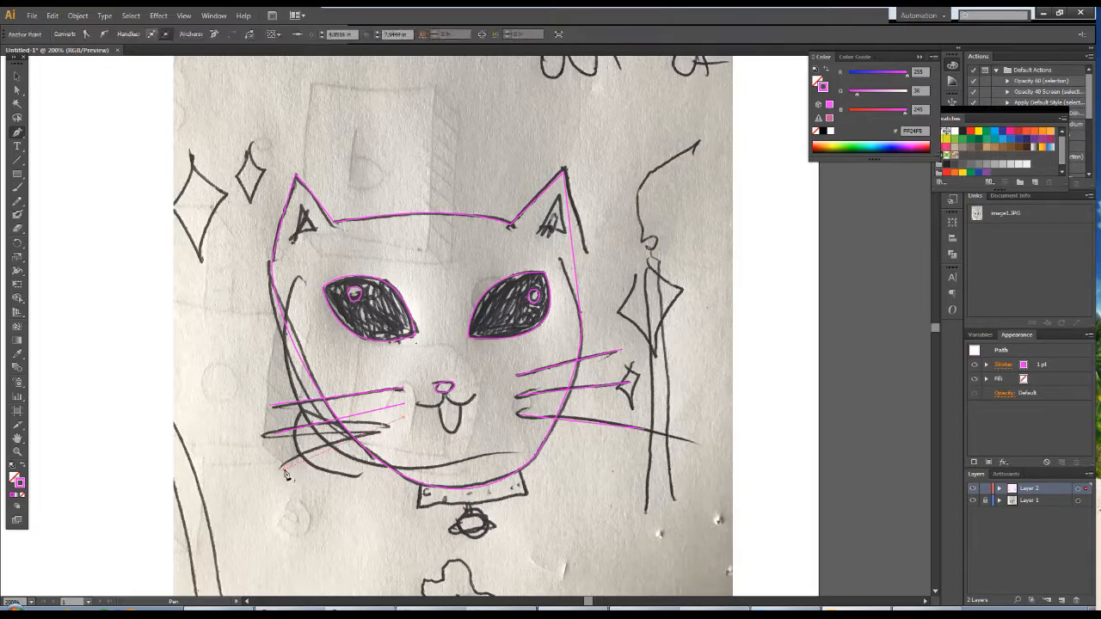
key(v)
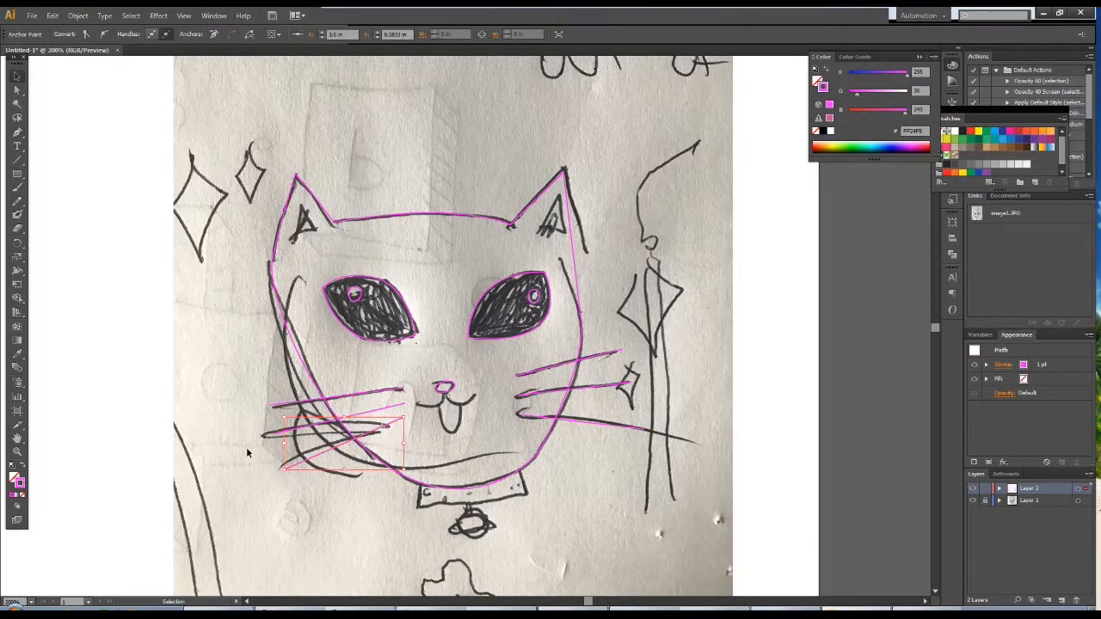
click(434, 413)
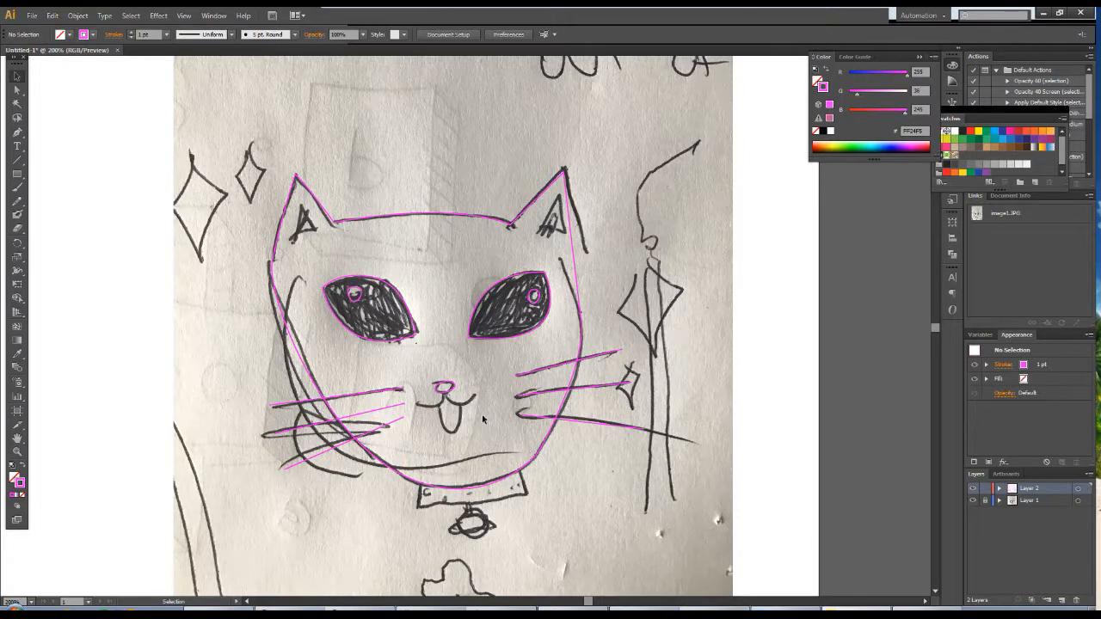
- Trace the mouth beneath the nose as an open curved path from its left end to its right end and deselect it
key(p)
click(418, 405)
click(446, 397)
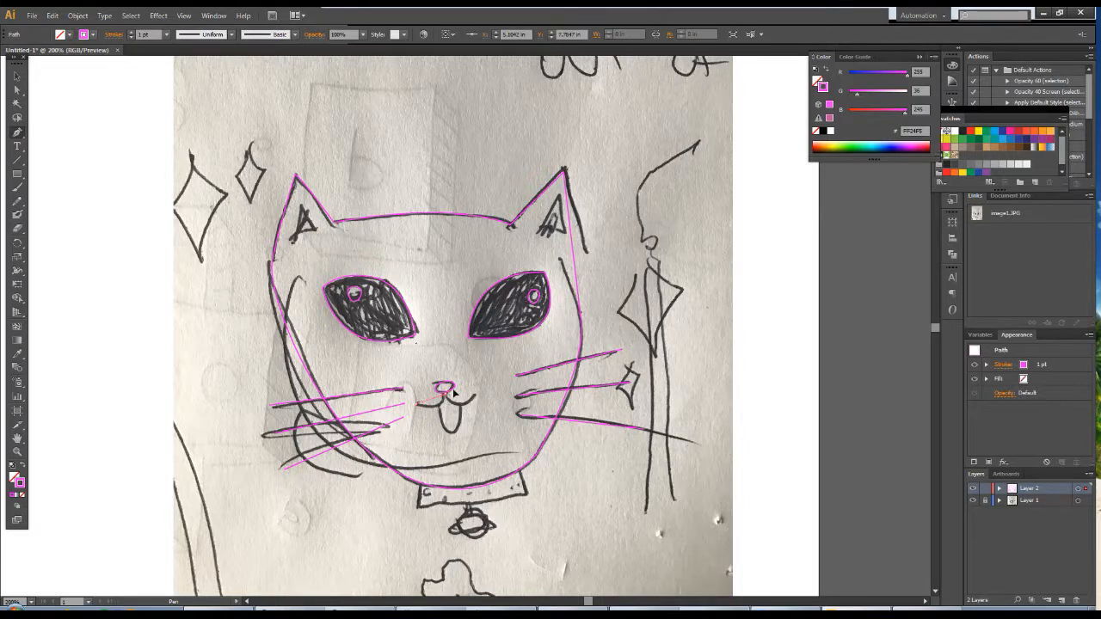
drag(448, 373, 447, 375)
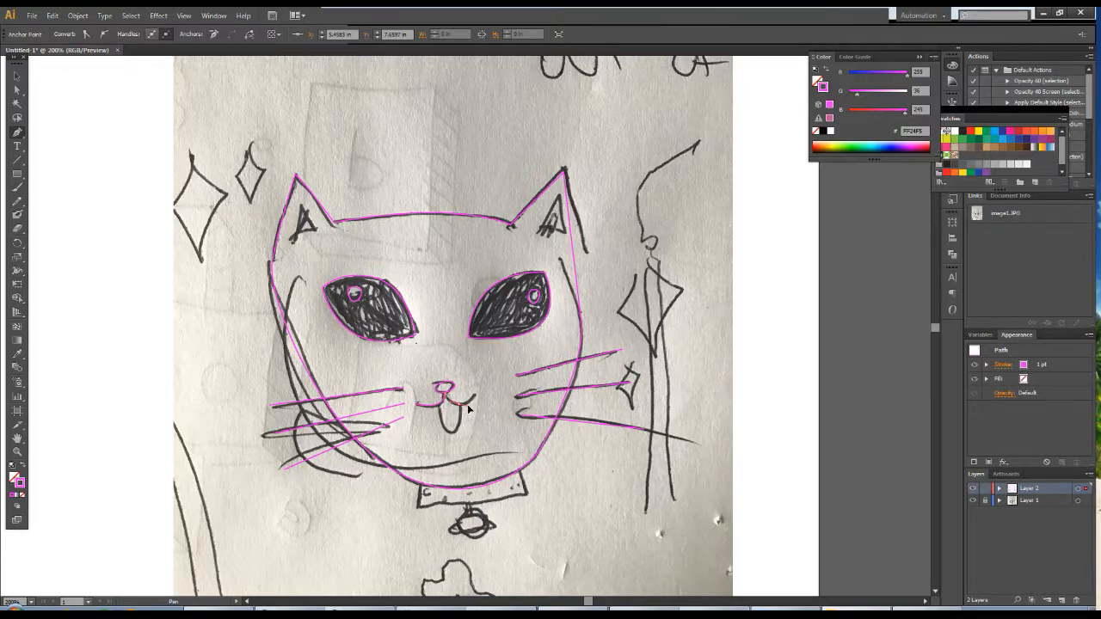
click(475, 404)
click(482, 405)
key(v)
click(167, 366)
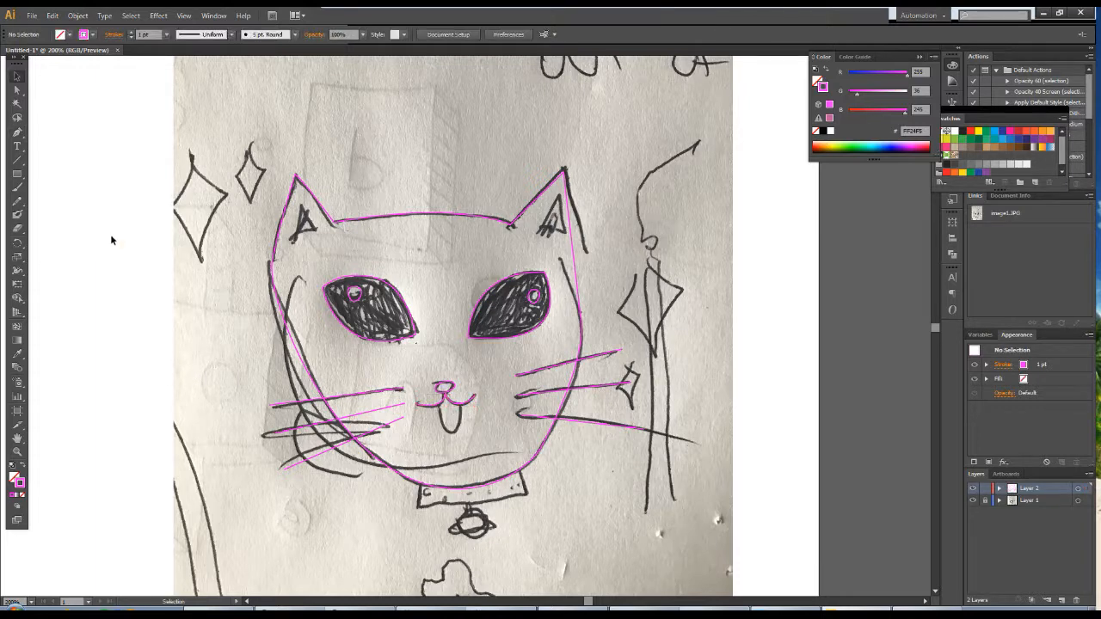
- Trace the tongue below the mouth as an open U-shaped curve and deselect it
key(p)
click(438, 411)
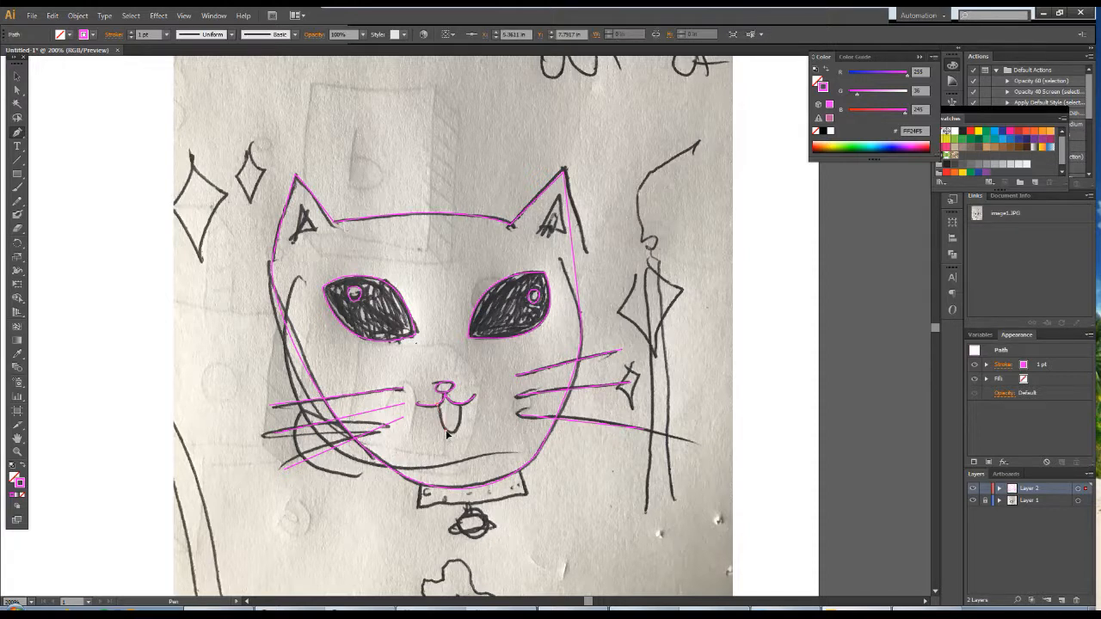
click(456, 440)
drag(461, 409, 457, 381)
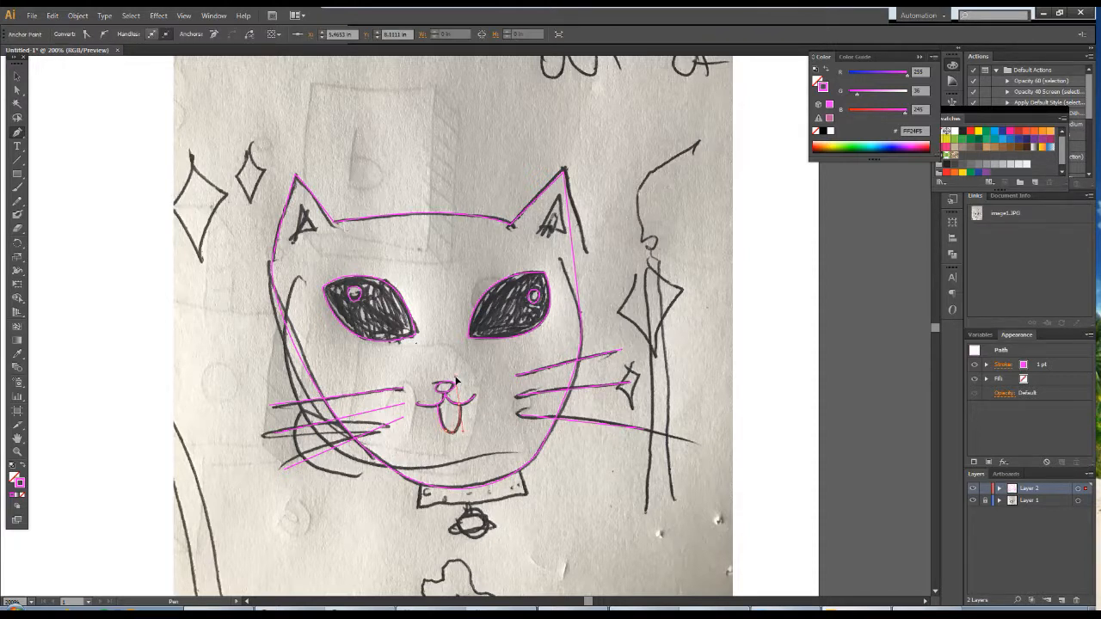
key(v)
click(98, 327)
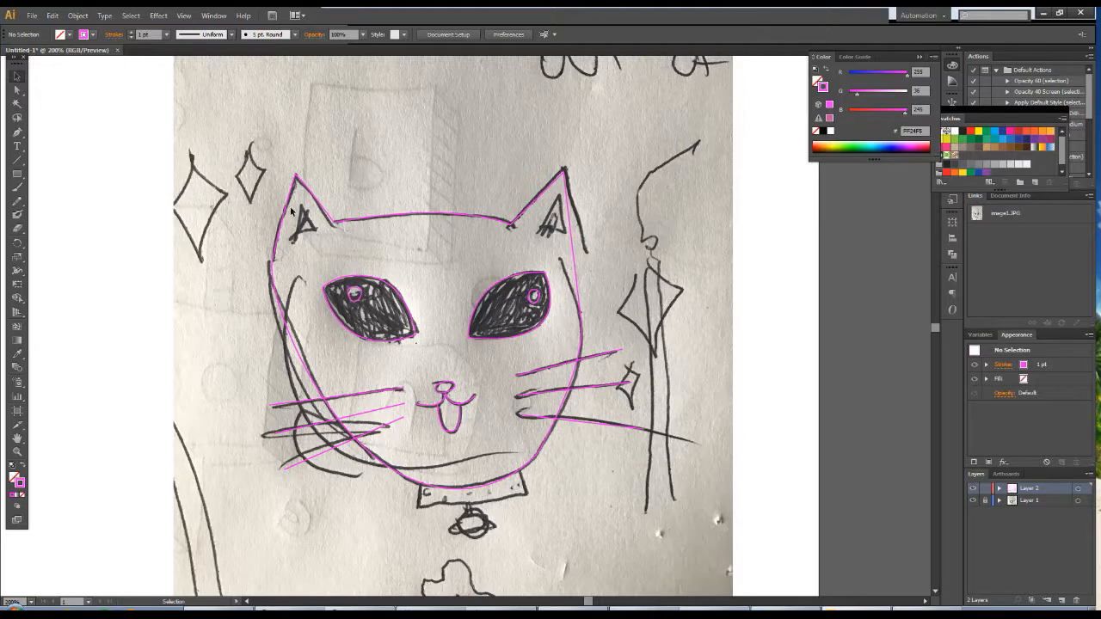
- Trace the inner ear triangles of the left and right ears as closed straight-sided paths
key(p)
click(294, 244)
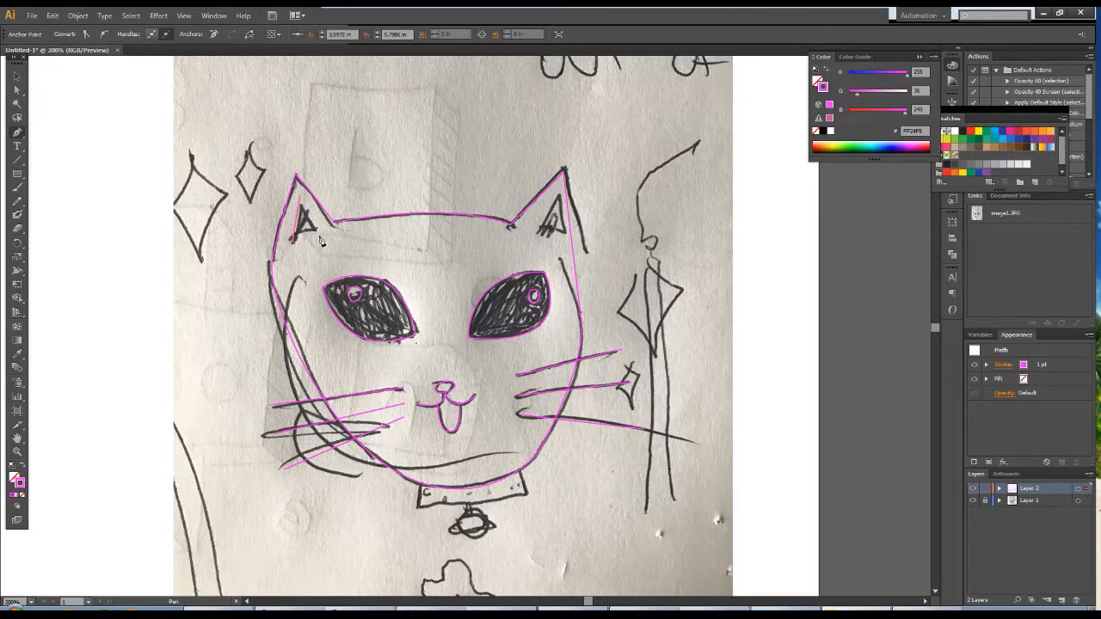
click(320, 233)
click(303, 201)
click(293, 243)
click(527, 230)
click(556, 206)
- Trace the collar beneath the chin as a closed four-sided path with straight sides and deselect it
click(419, 507)
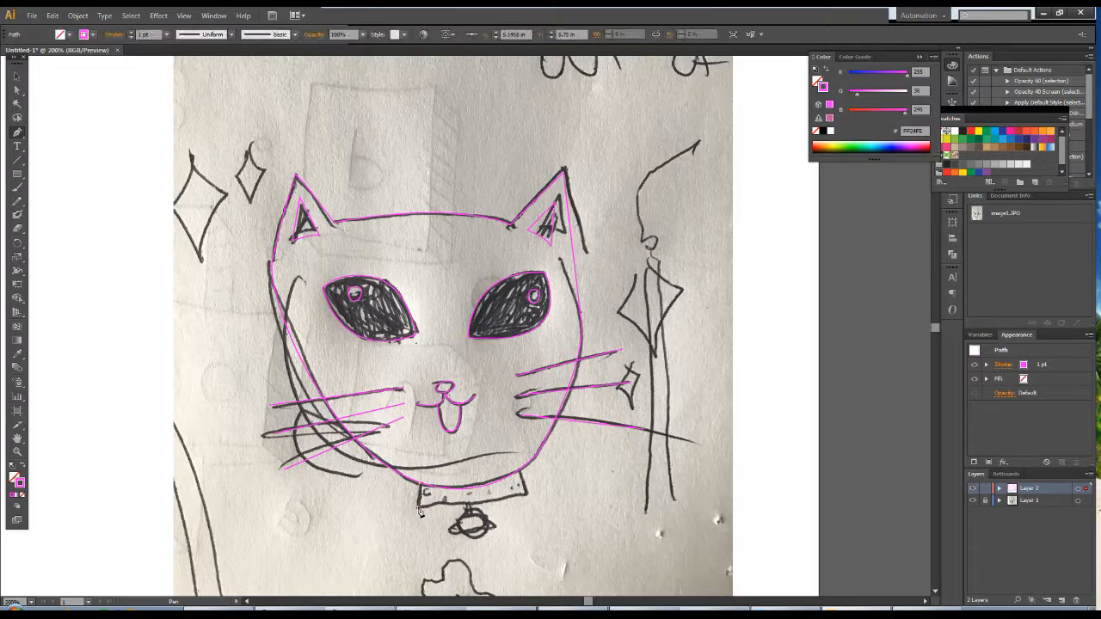
click(528, 497)
click(521, 474)
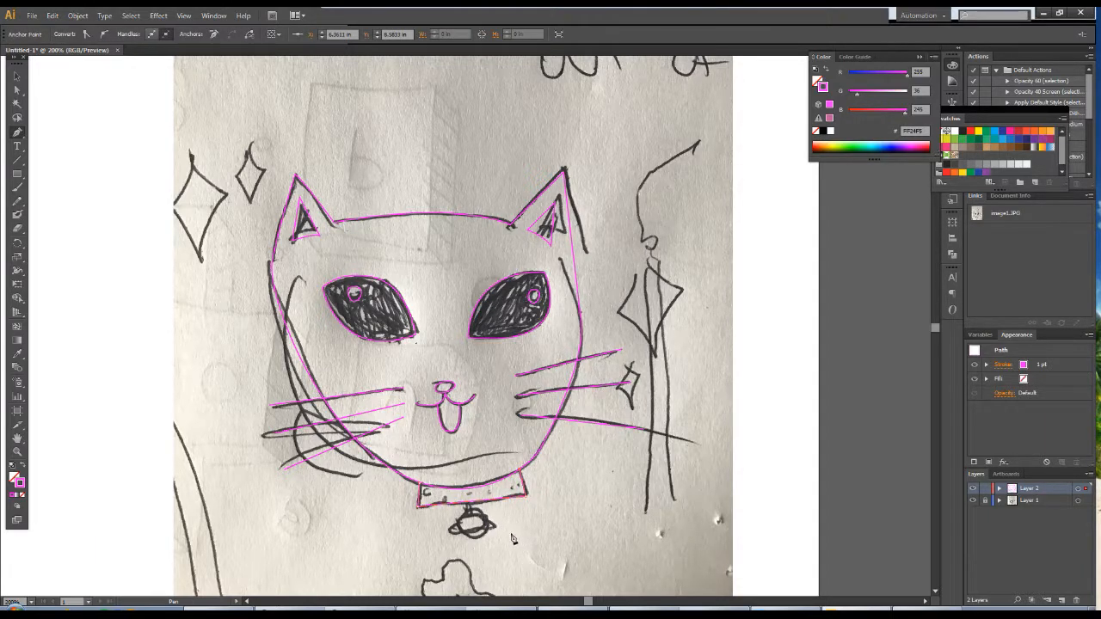
ctrl+click(759, 491)
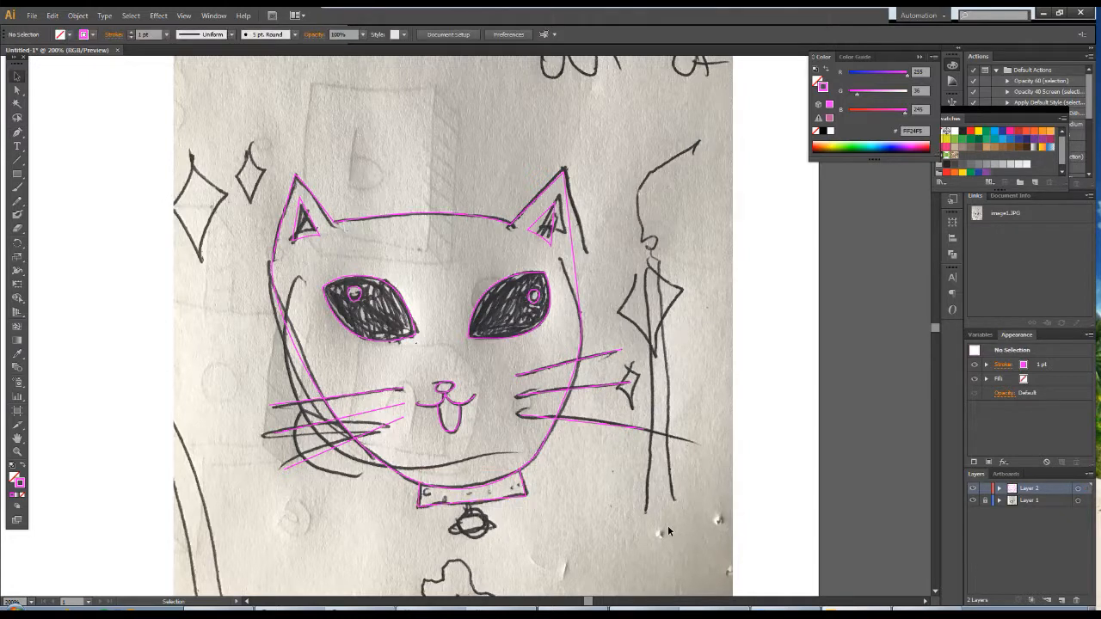
- Draw the pendant's short hanger line below the collar and an ellipse about 0.42 by 0.38 in for the planet body beneath it
click(477, 529)
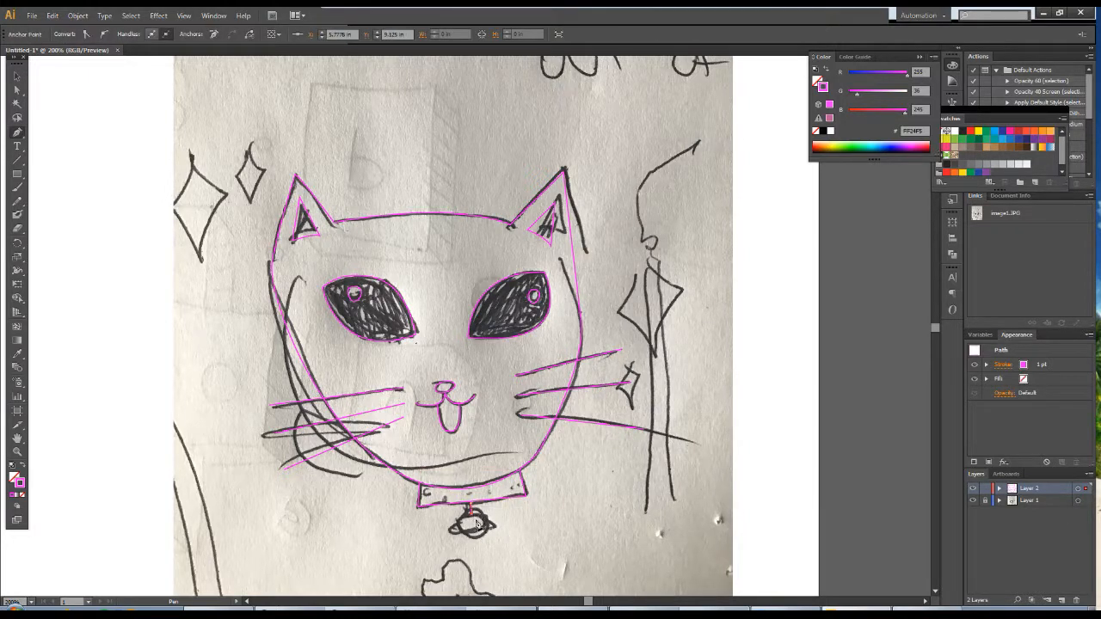
click(17, 174)
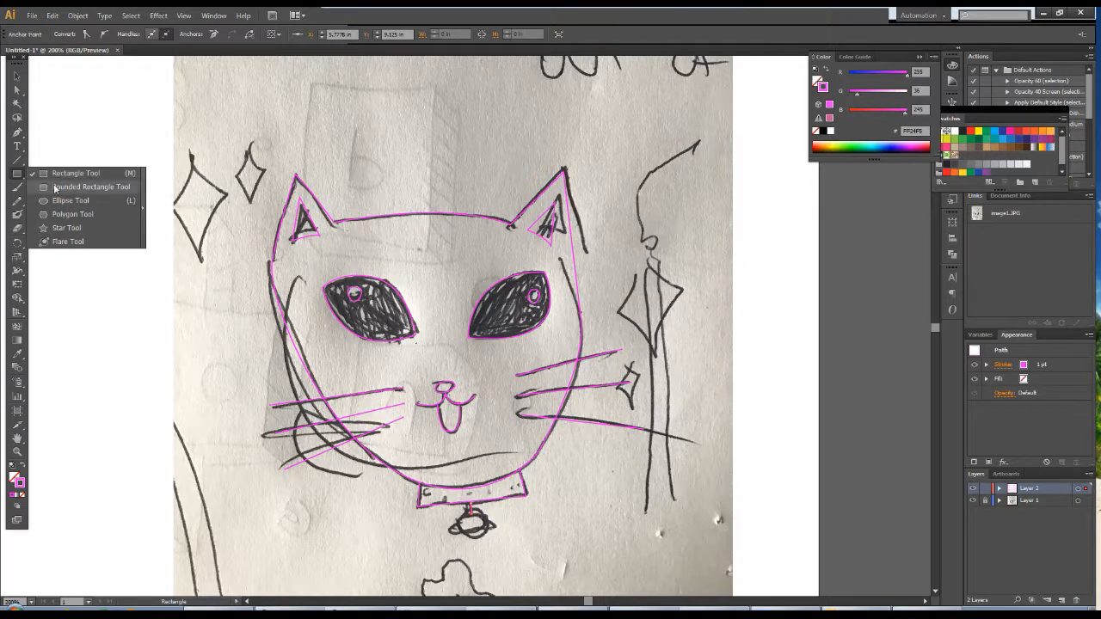
click(71, 200)
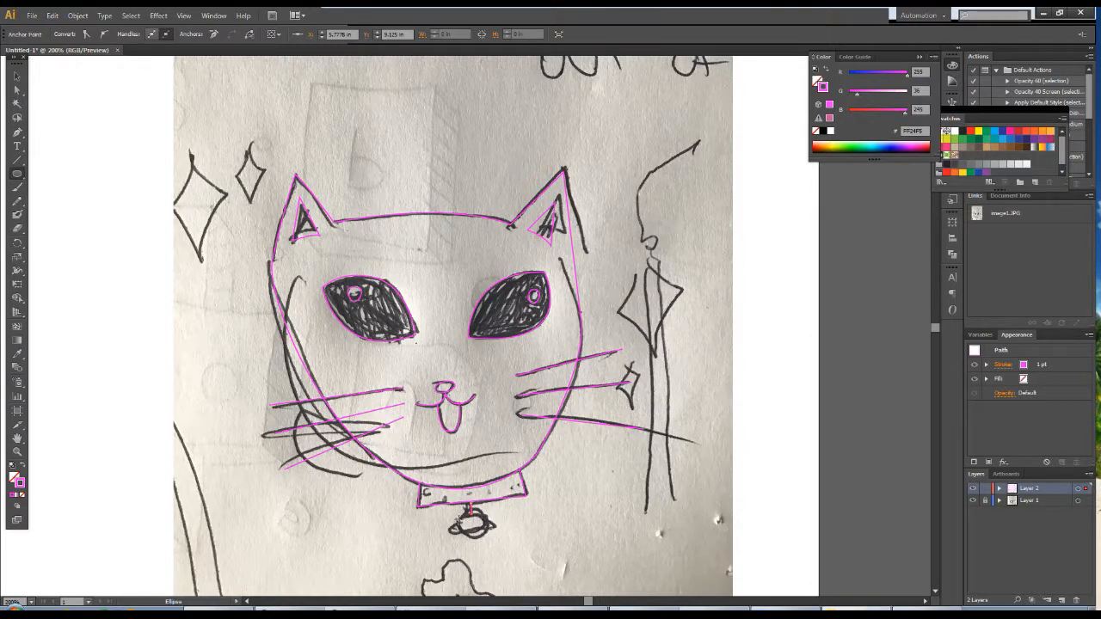
drag(454, 514, 489, 544)
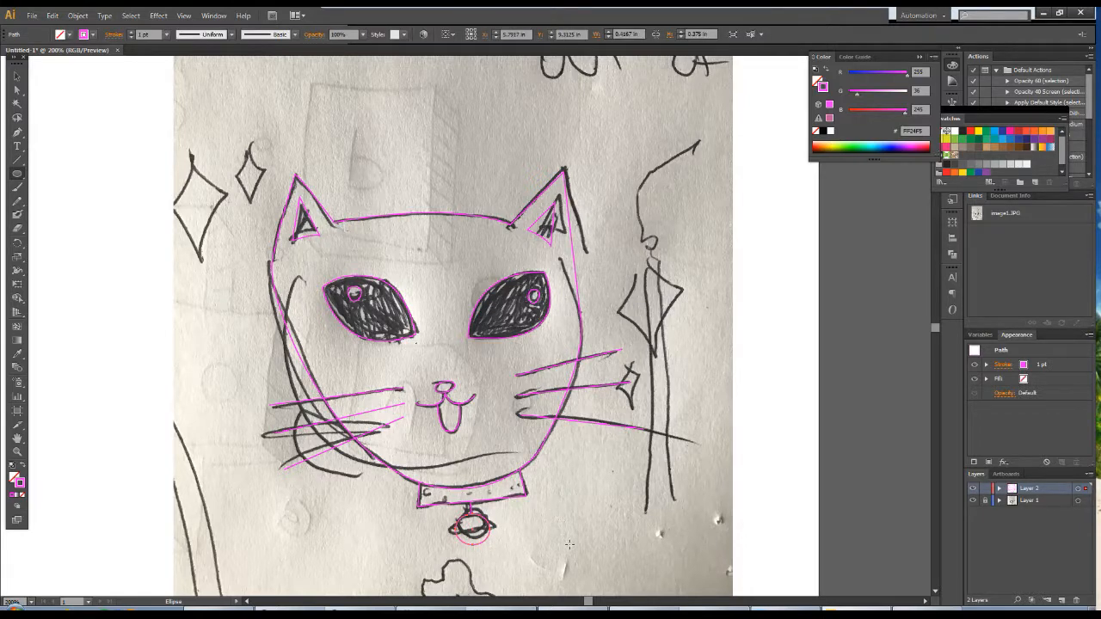
key(plus)
key(p)
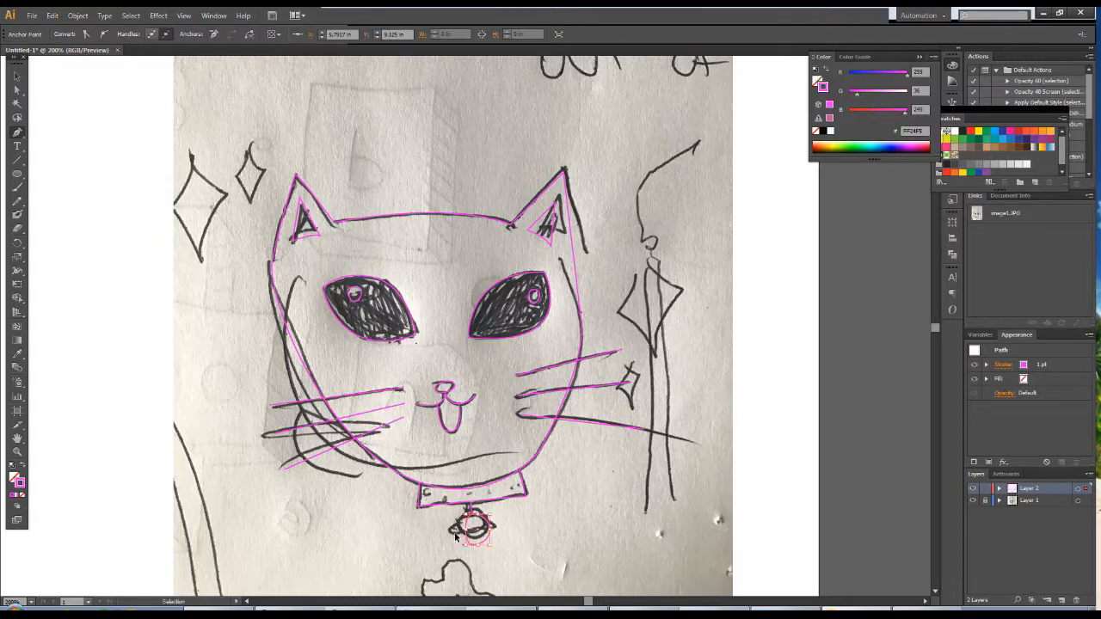
key(ctrl+z)
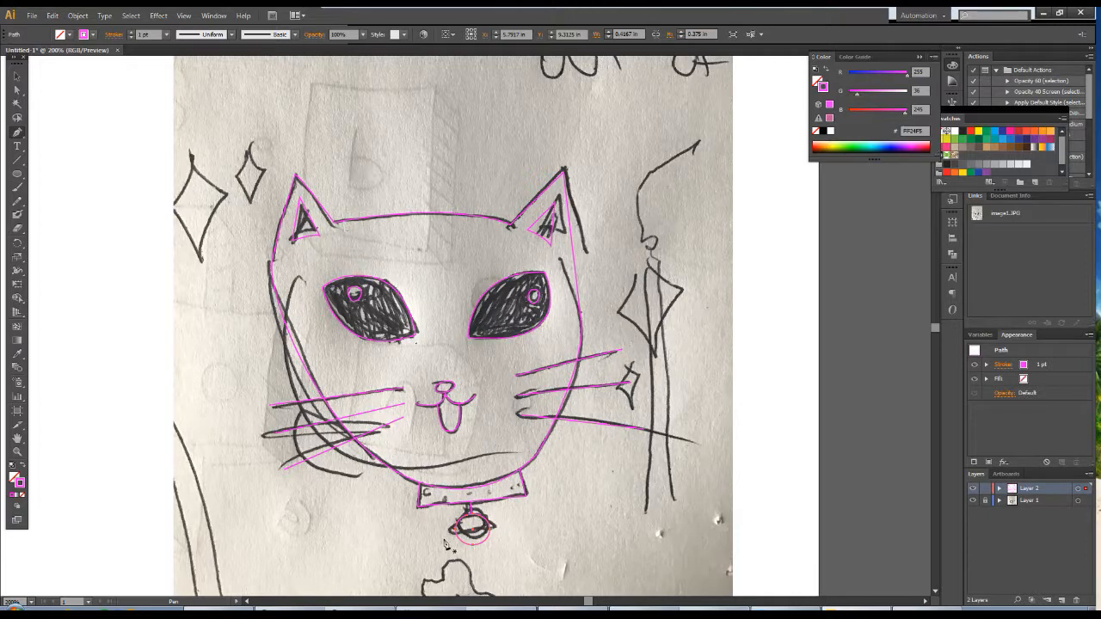
- Trace the planet pendant's ring as a curved Pen path around the ellipse and deselect it
key(v)
click(783, 351)
key(p)
click(457, 535)
drag(457, 538, 489, 523)
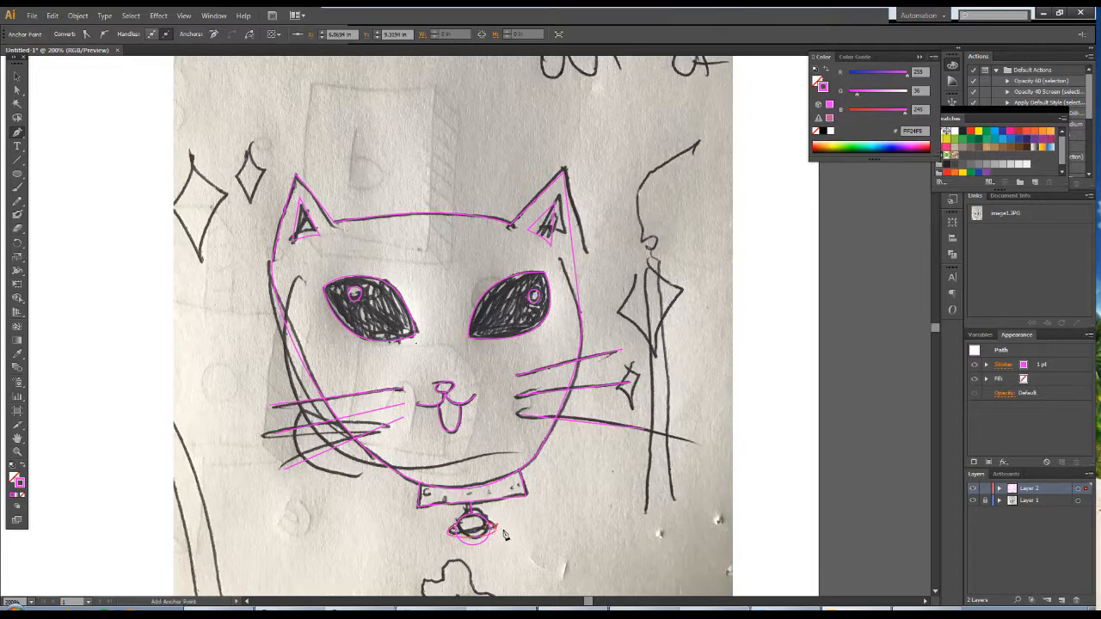
key(v)
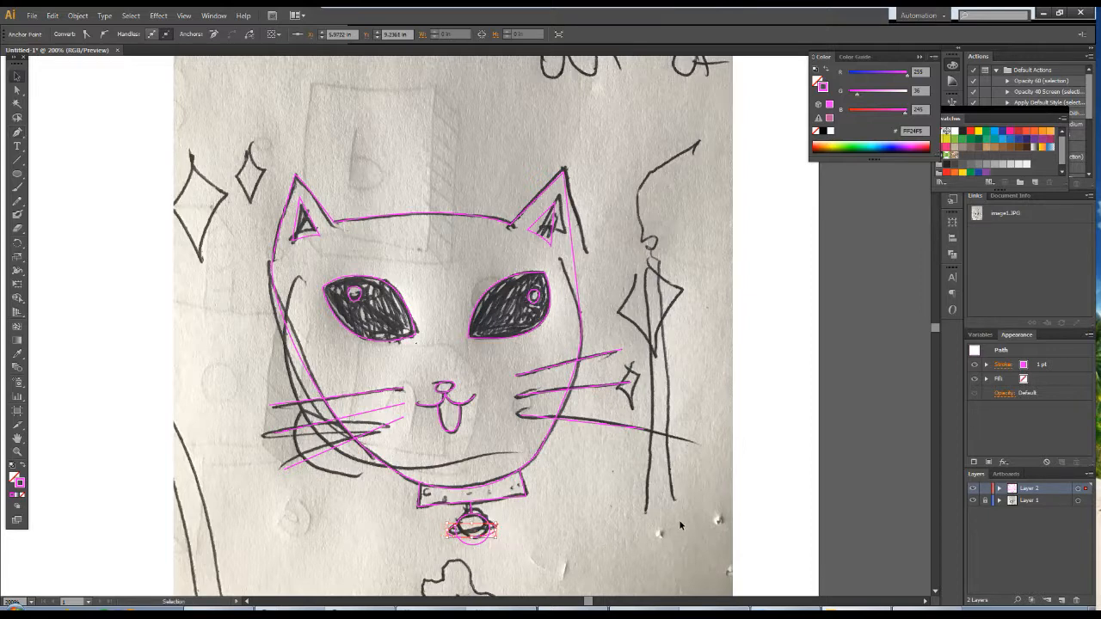
click(680, 522)
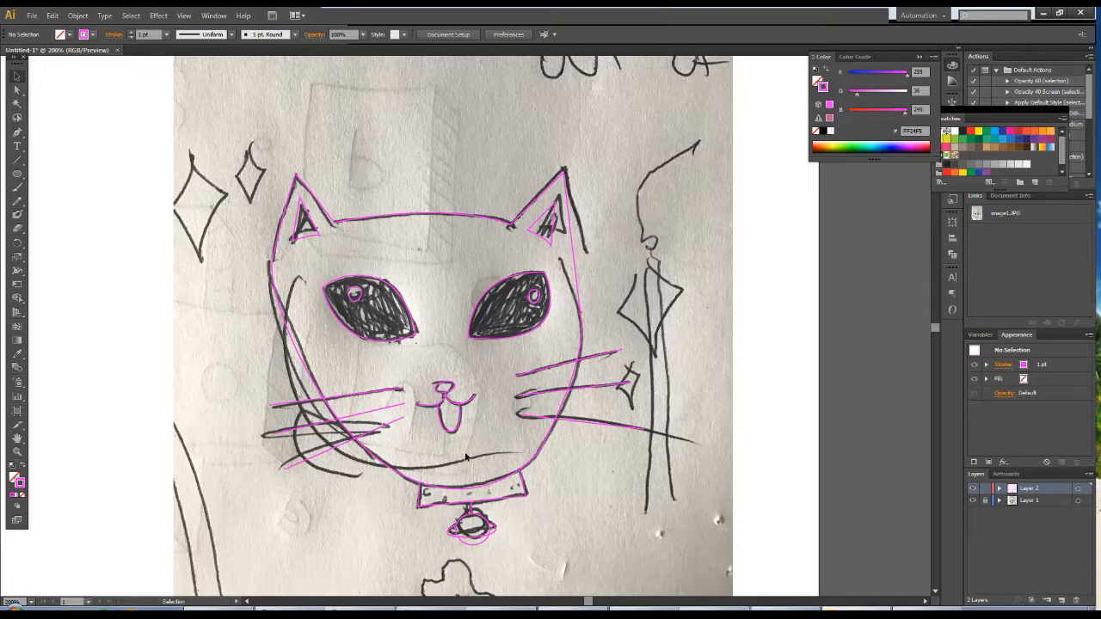
- Draw a row of six small circles about 0.07 in across along the collar as studs
drag(17, 174, 57, 204)
drag(428, 493, 437, 500)
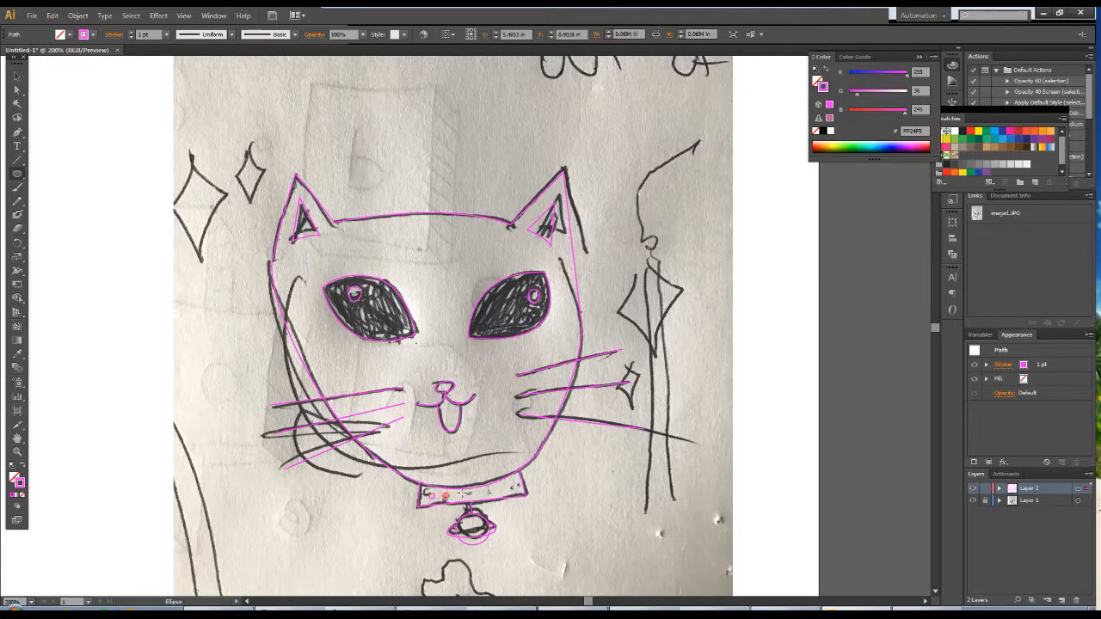
drag(481, 489, 517, 492)
- Save the document to the Desktop as an Adobe Illustrator file named cat
click(32, 16)
click(81, 121)
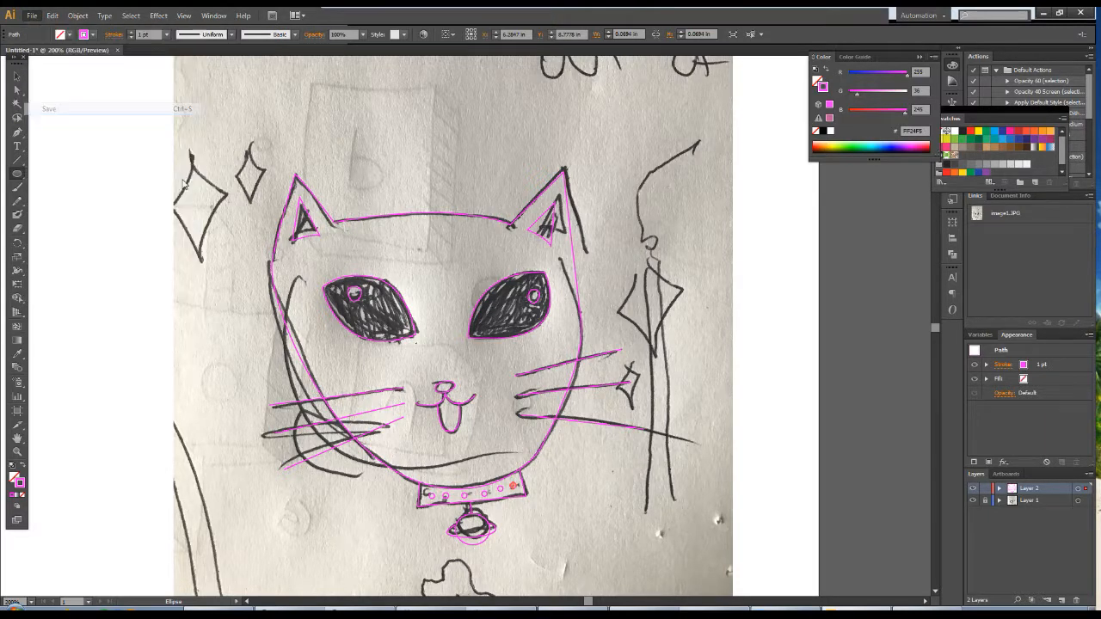
click(36, 93)
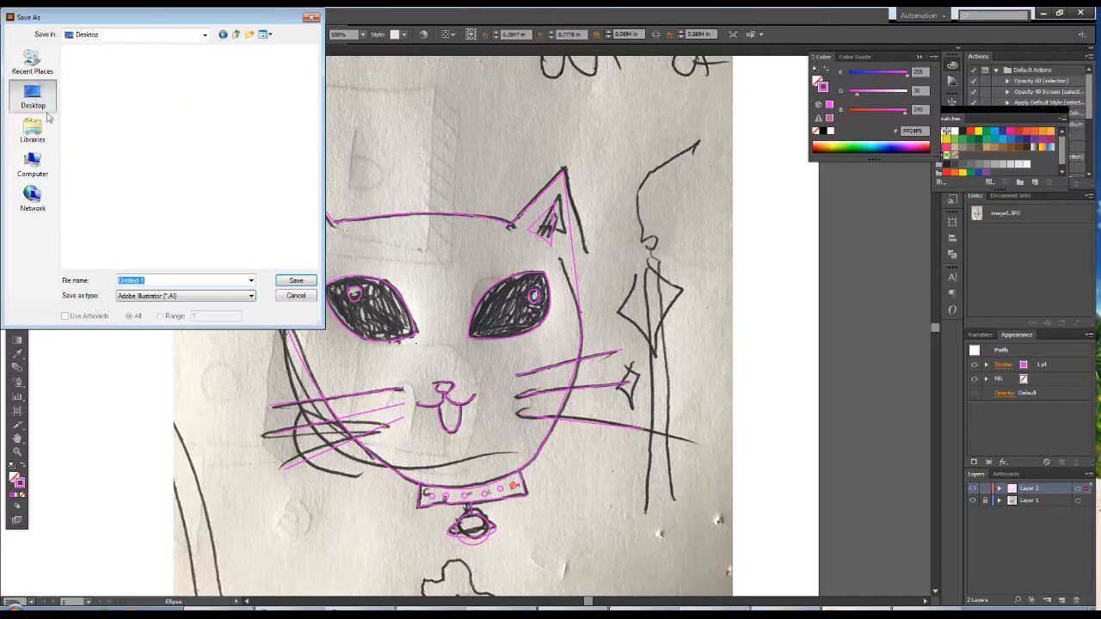
text(cat)
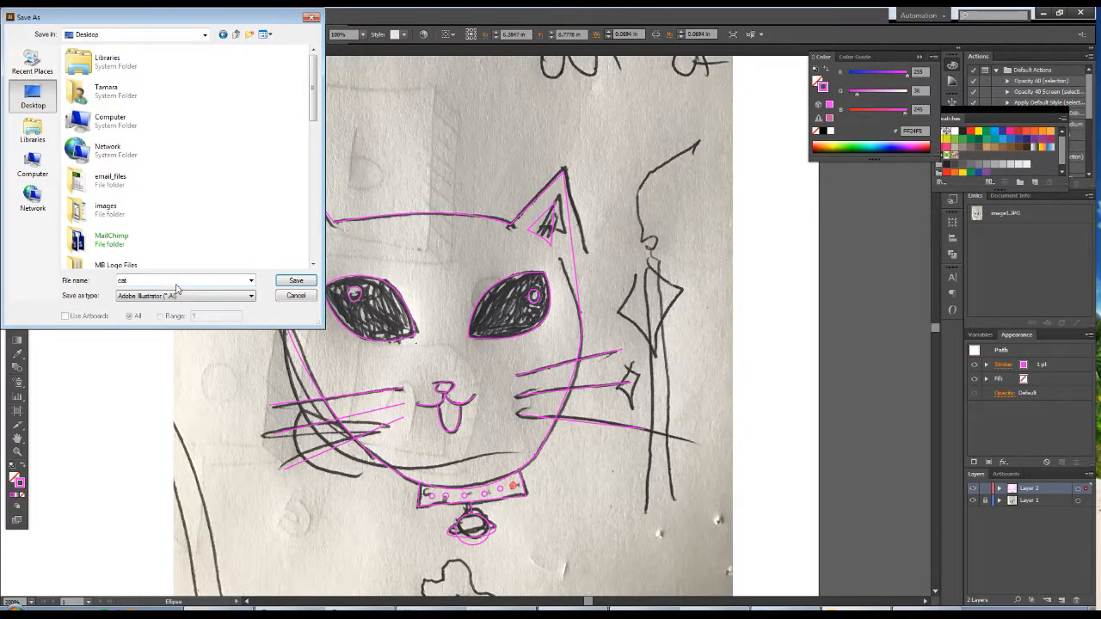
click(295, 281)
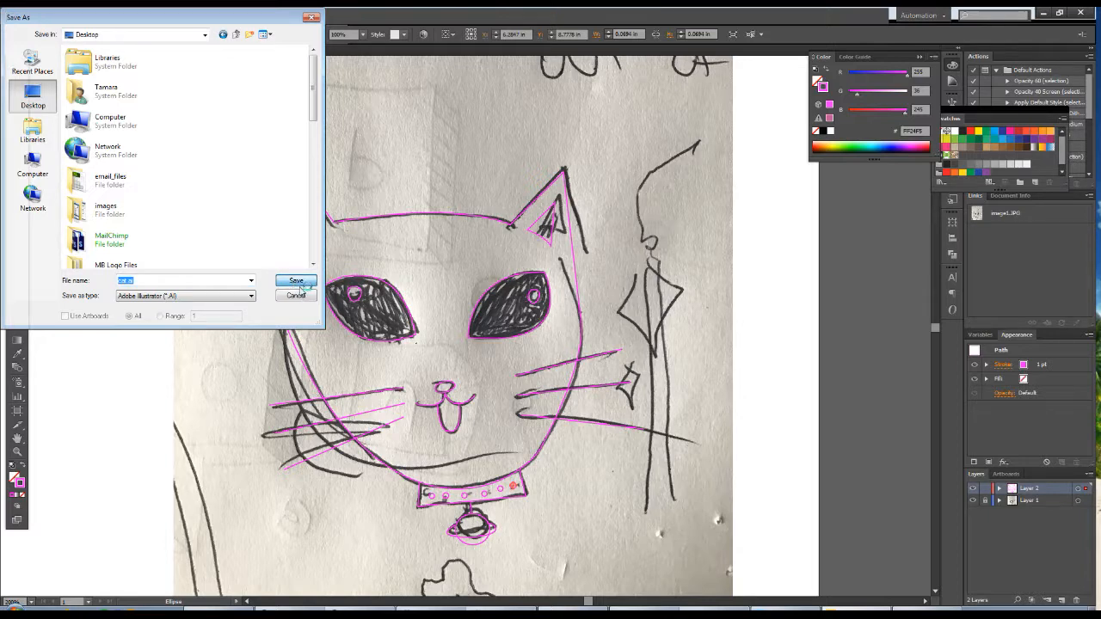
click(173, 365)
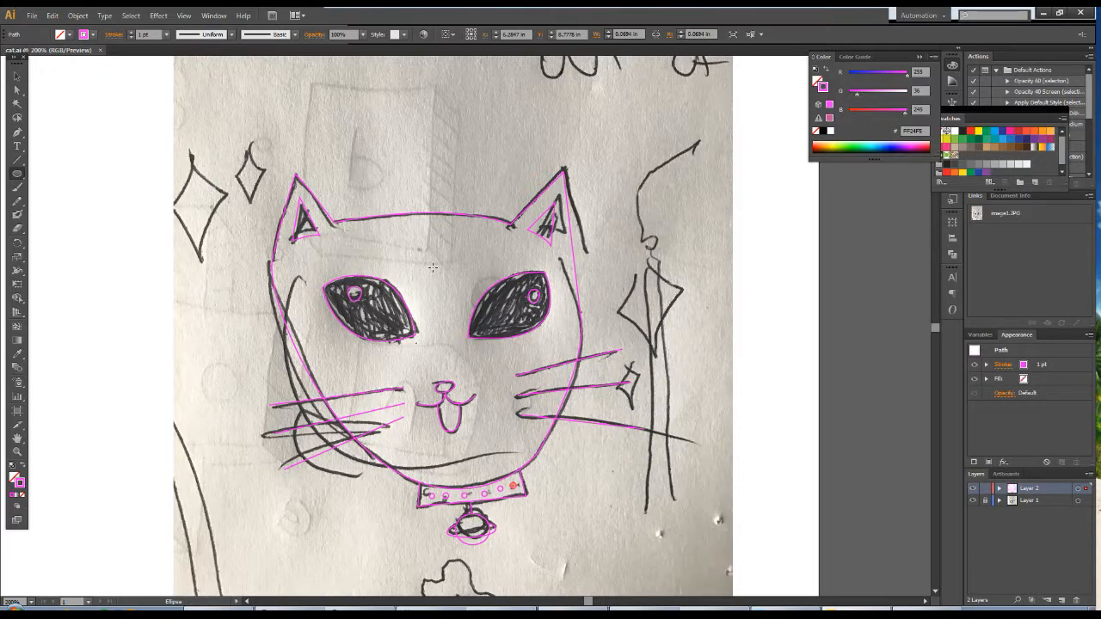
- Trace the small four-pointed star beside the left ear as a closed path with inward-curving sides
click(16, 132)
click(251, 143)
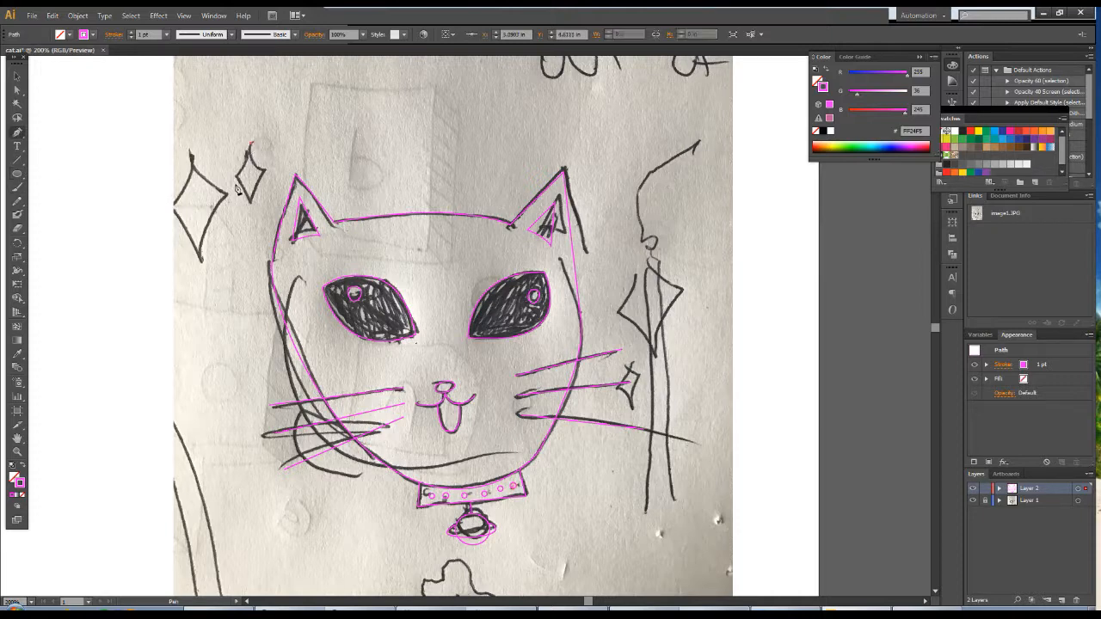
click(234, 177)
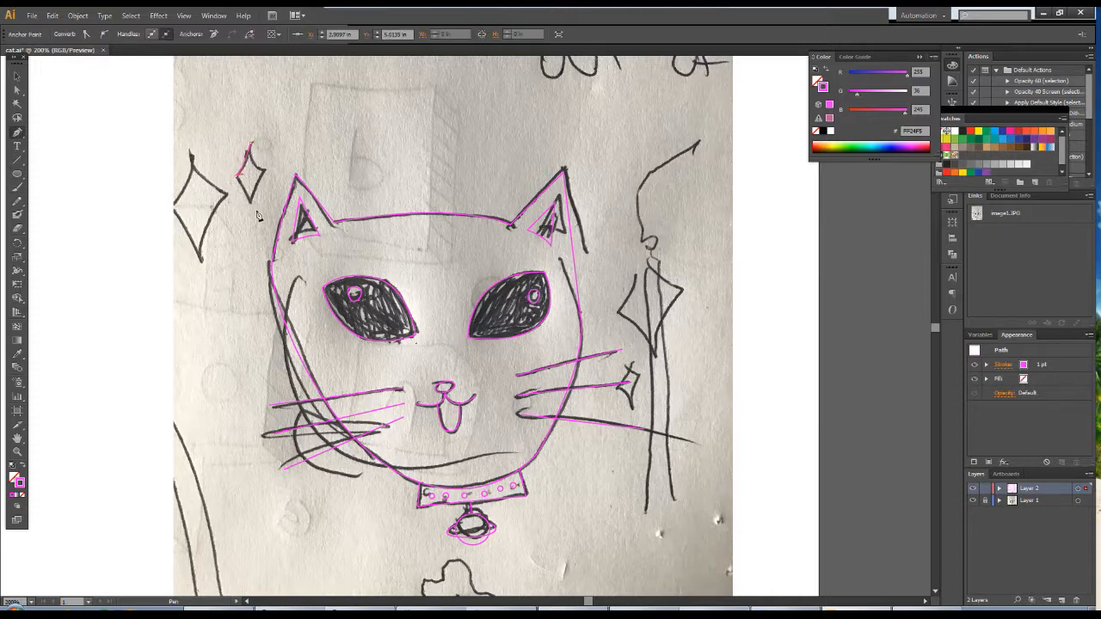
click(253, 207)
click(254, 208)
drag(269, 169, 279, 171)
click(270, 169)
click(250, 143)
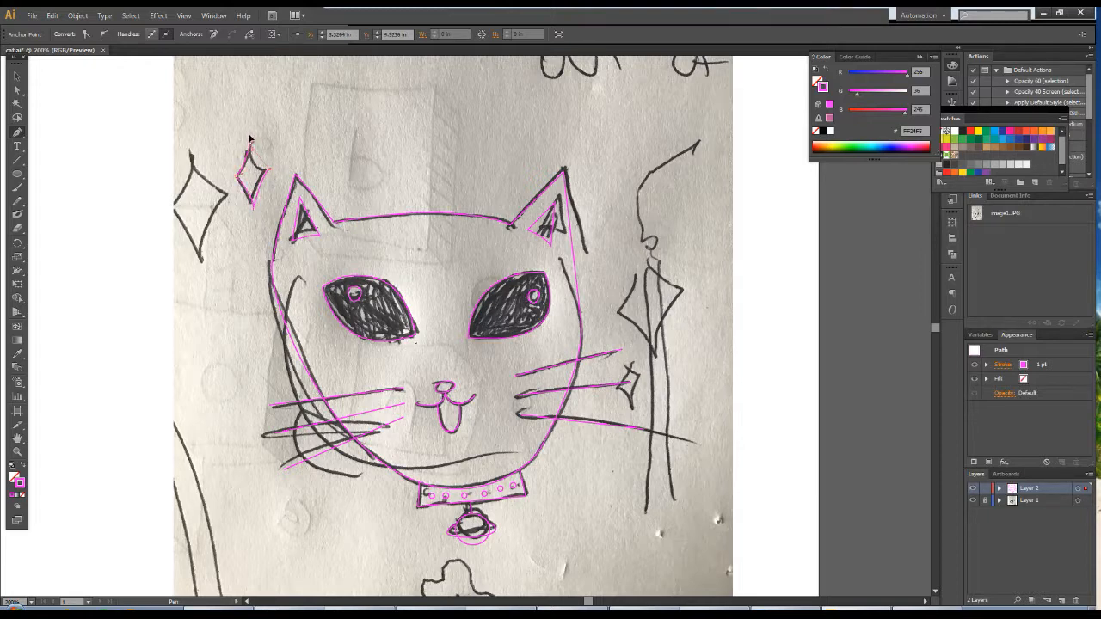
- Trace the larger four-pointed star at the far left as a closed path with inward-curving sides and deselect it
click(192, 155)
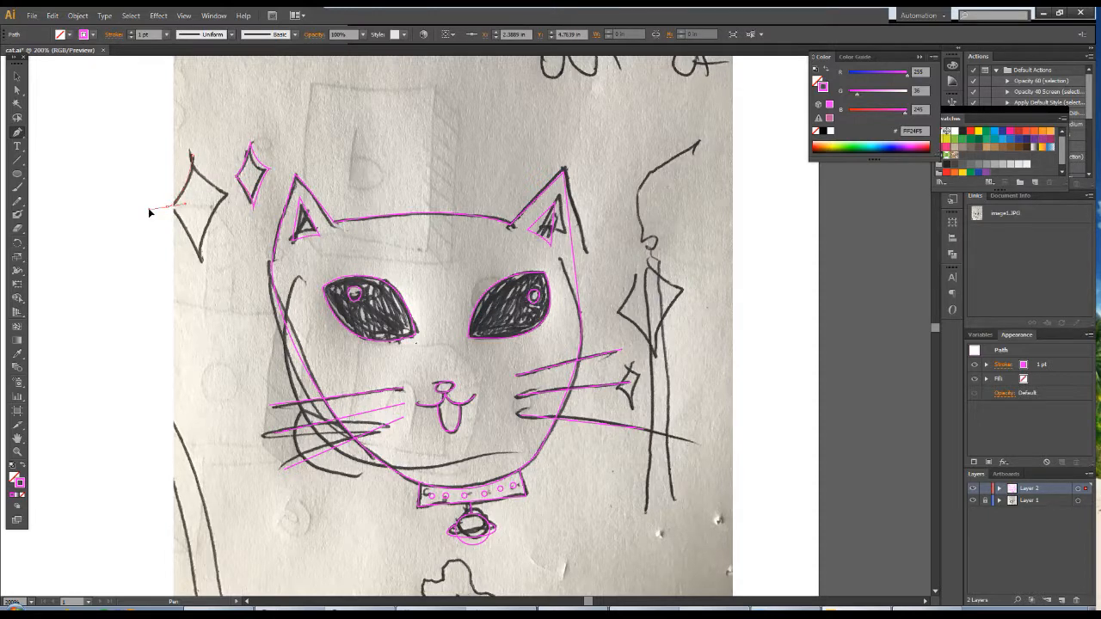
click(168, 207)
drag(195, 262, 197, 294)
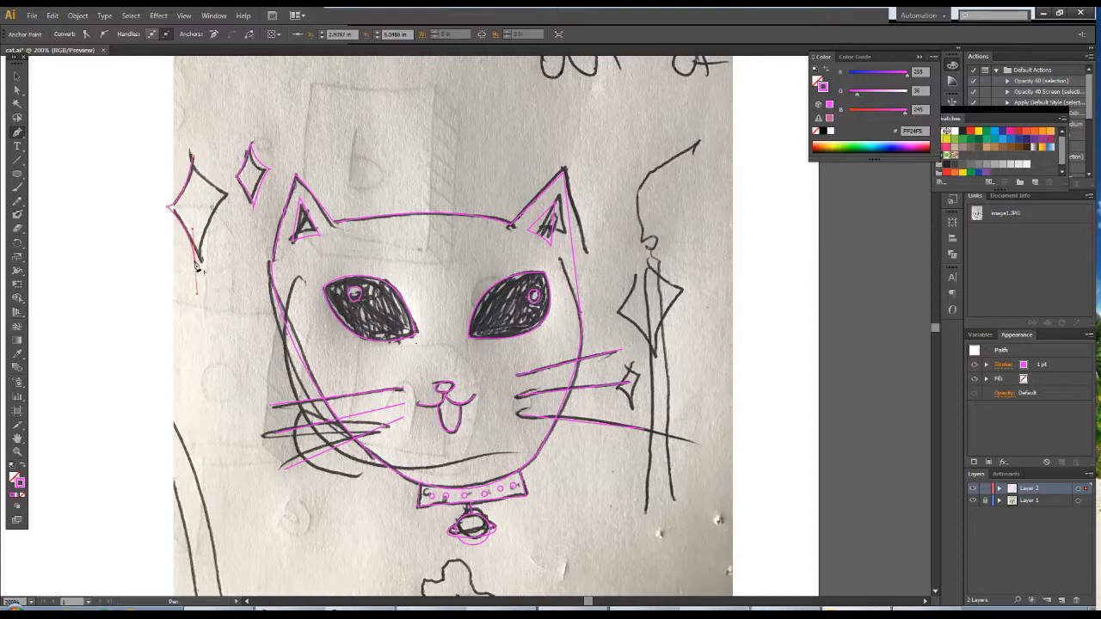
click(228, 201)
drag(240, 201, 242, 200)
click(228, 199)
drag(193, 158, 191, 127)
click(21, 76)
click(92, 150)
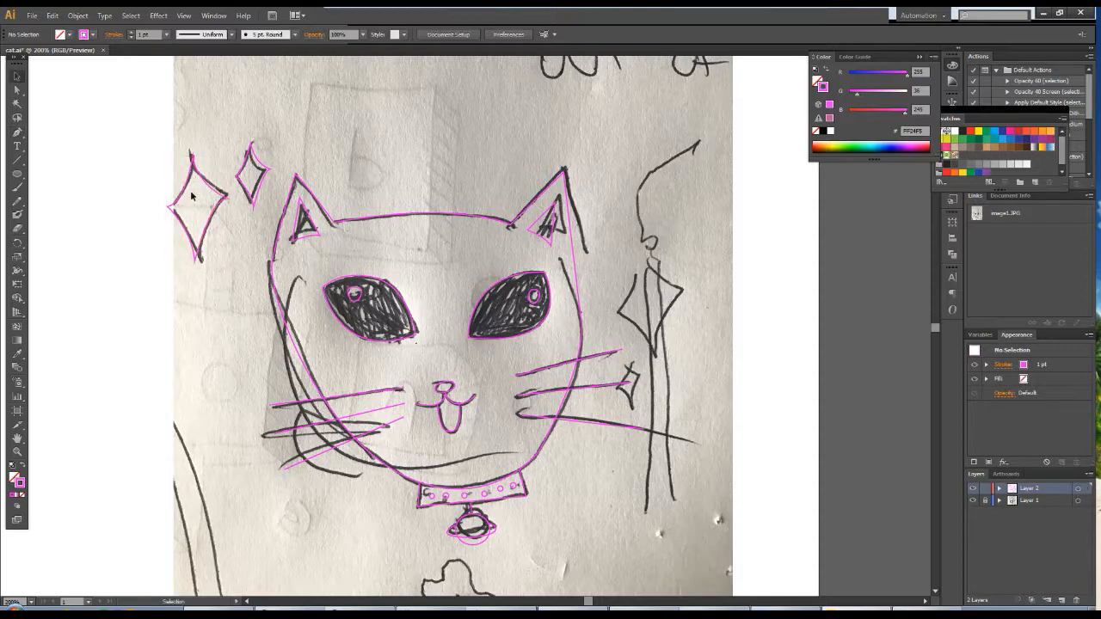
- Hide the sketch layer and nudge the small highlight circles in both eyes, the right one up and left, the left one slightly down
click(973, 500)
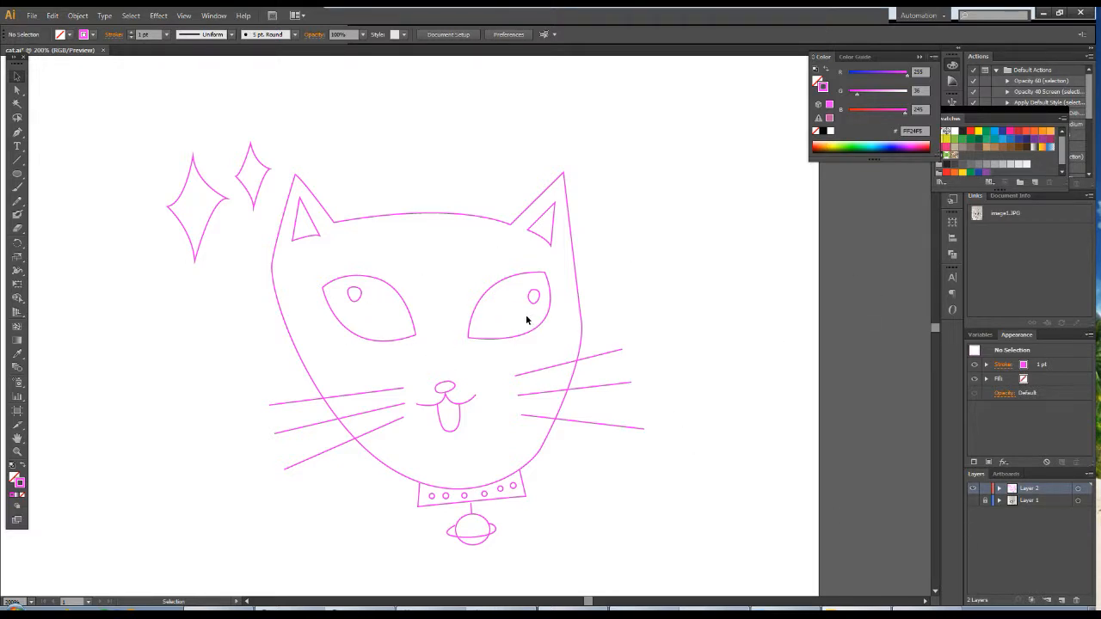
drag(534, 305, 528, 297)
click(559, 342)
drag(353, 301, 351, 306)
click(693, 396)
- Smooth the head outline's left cheek and lower left jaw by adjusting the direction handles of their anchor points
click(297, 355)
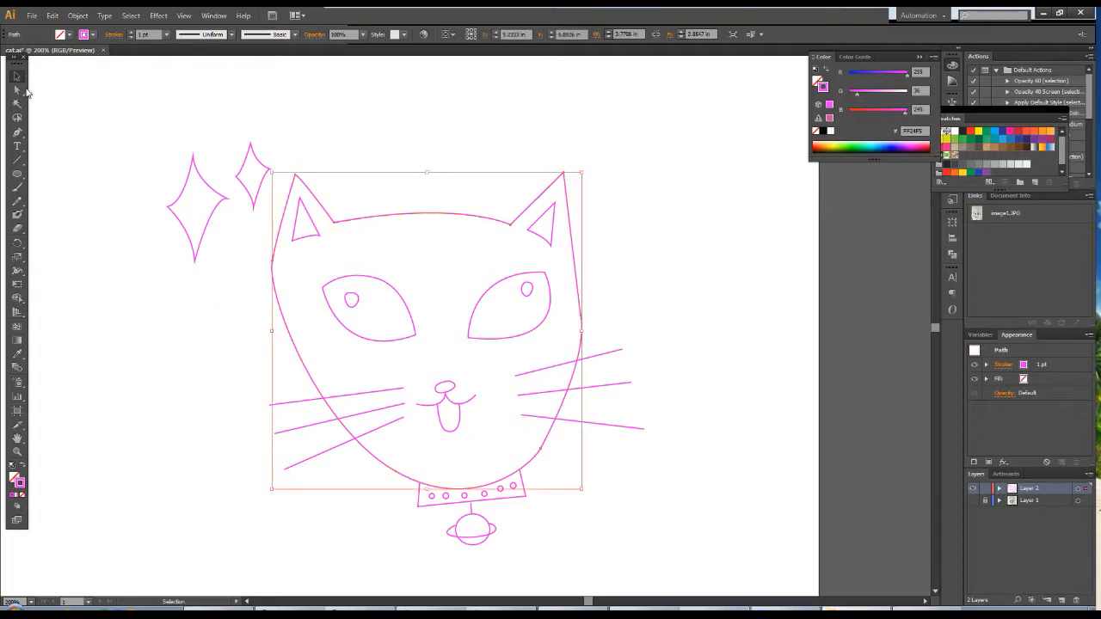
click(17, 133)
click(17, 133)
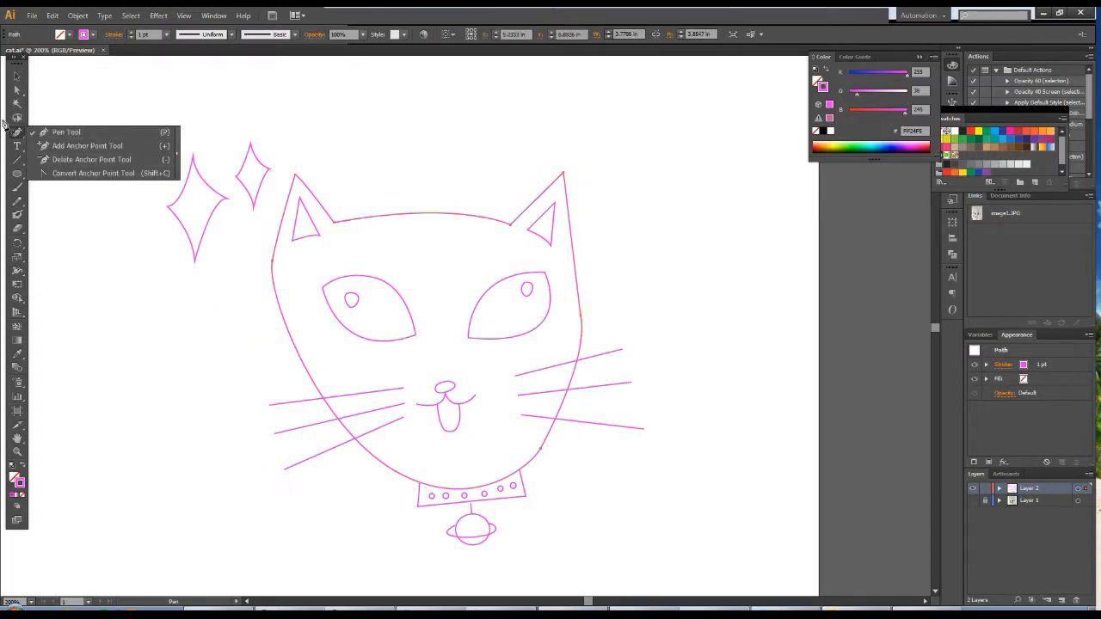
click(16, 91)
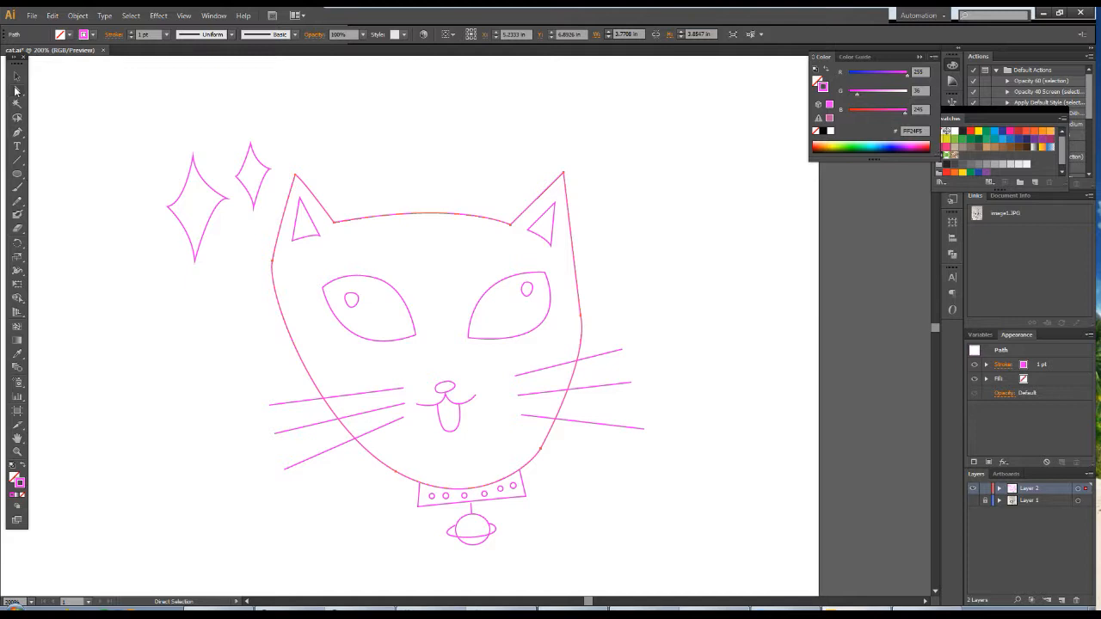
click(278, 311)
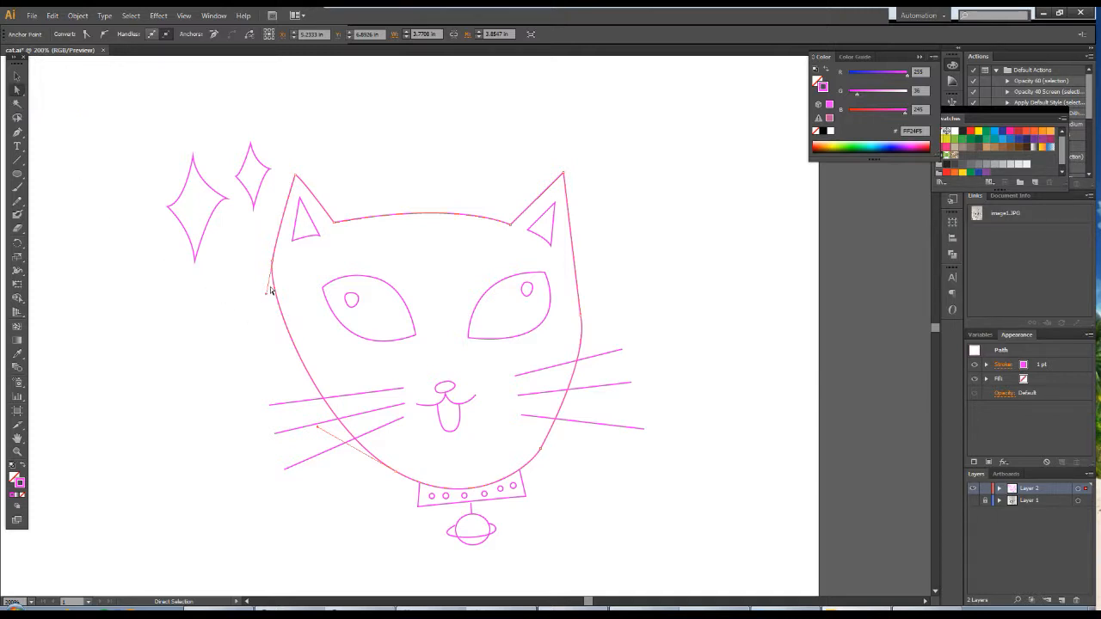
drag(267, 298, 260, 327)
click(394, 475)
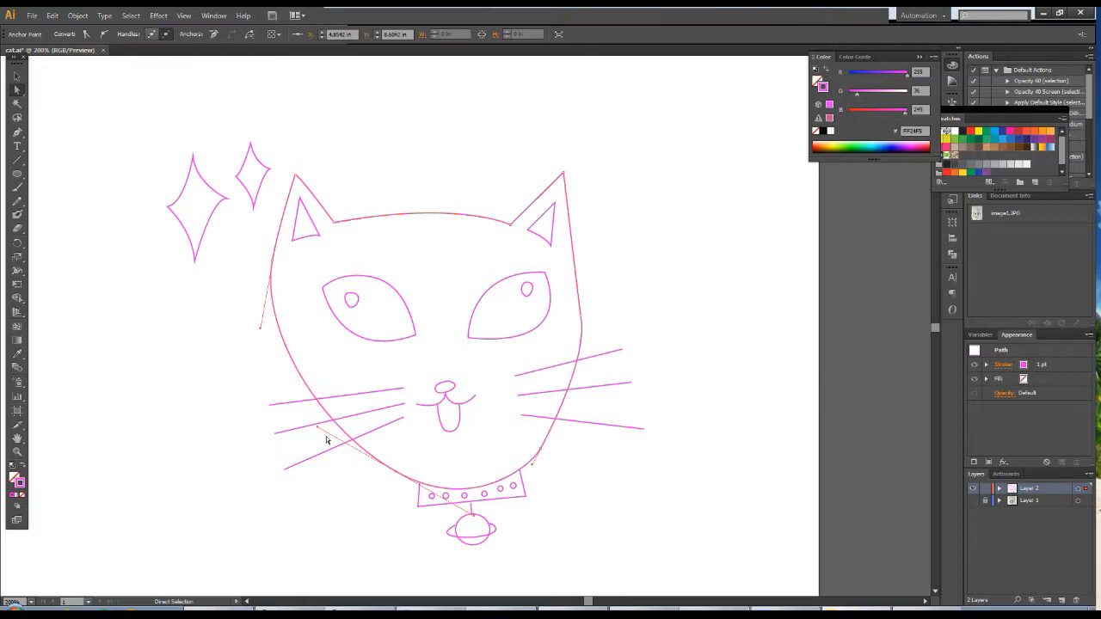
mouse_move(316, 431)
mouse_down()
mouse_move(309, 437)
mouse_move(312, 427)
mouse_up()
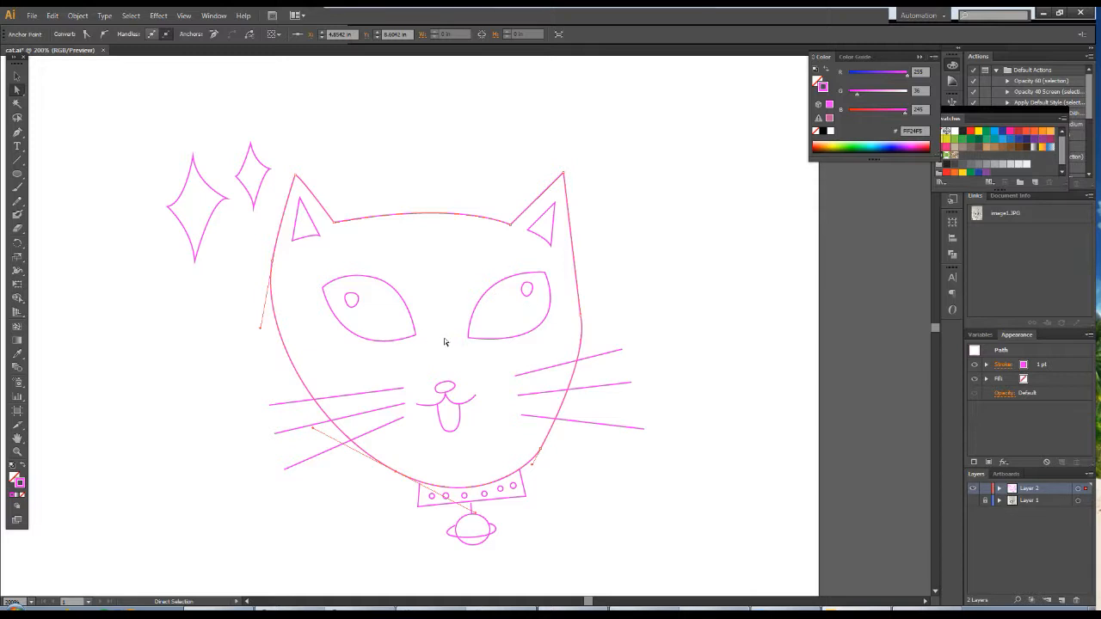
- Round the head outline's lower right jaw and cheek by adjusting the curve handles there, and deselect the path
click(557, 427)
drag(550, 437, 568, 421)
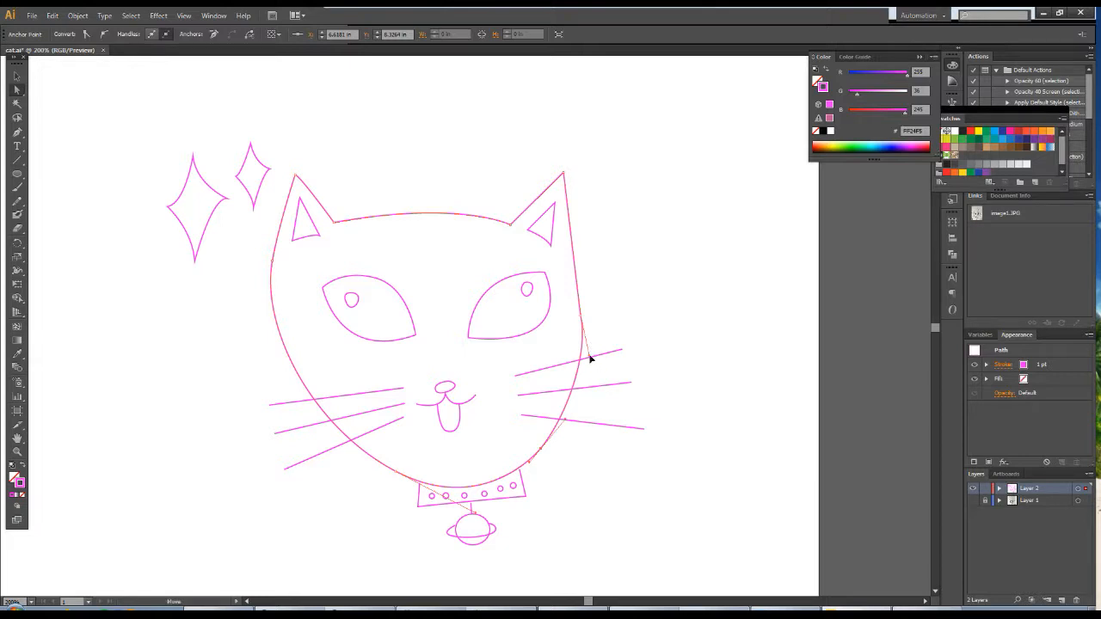
click(652, 334)
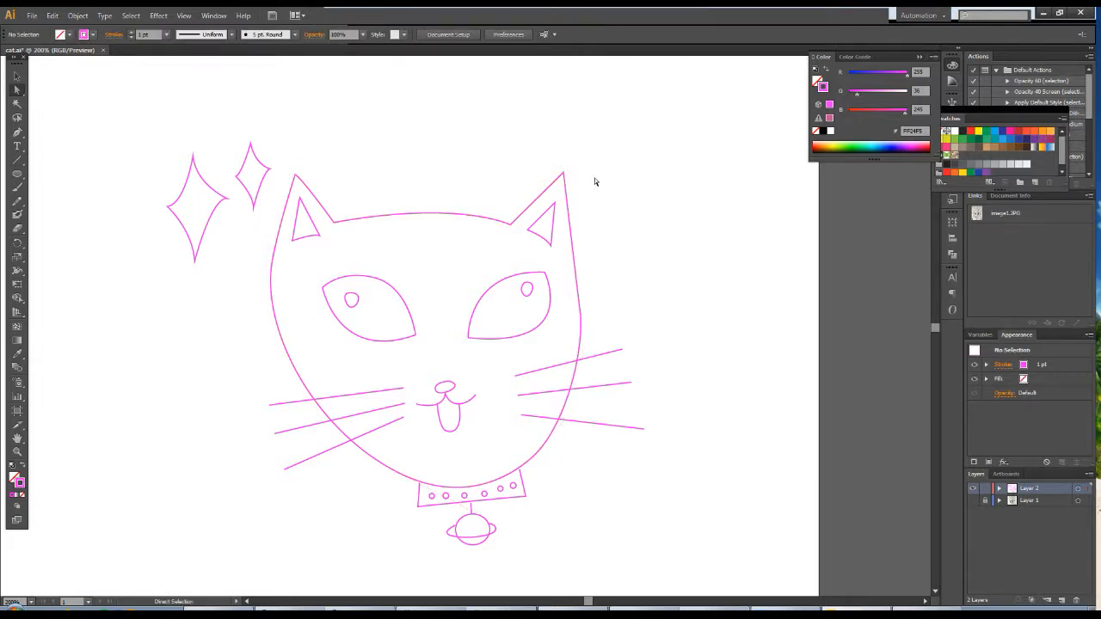
- Straighten the curved bottom edge of the right inner ear triangle by adjusting its lower corner point, and deselect it
click(555, 248)
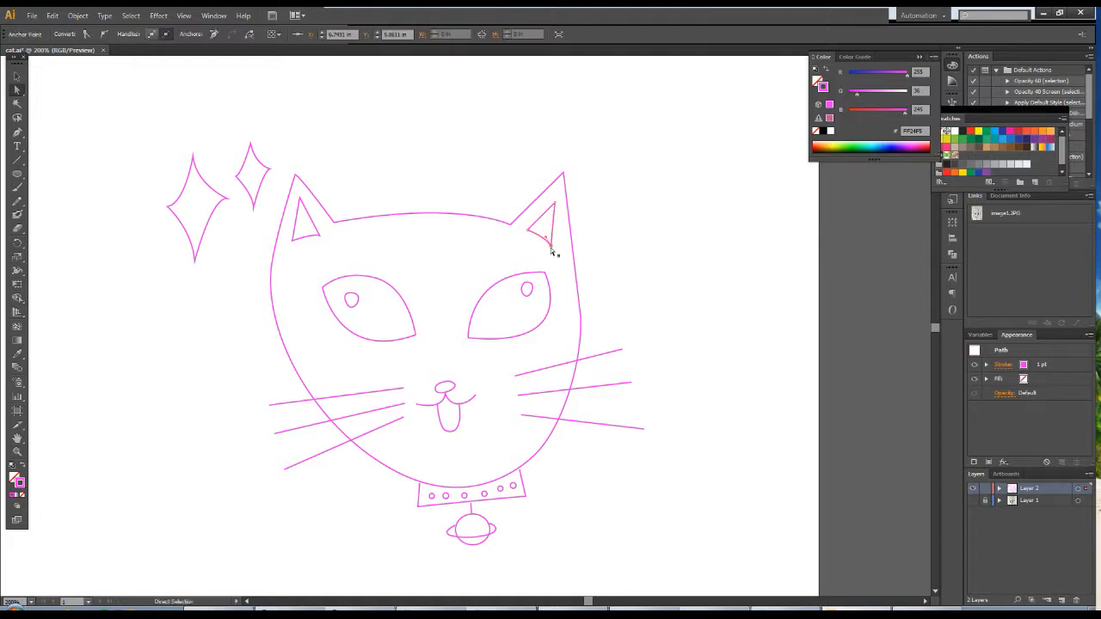
click(553, 244)
drag(553, 243, 545, 243)
click(668, 261)
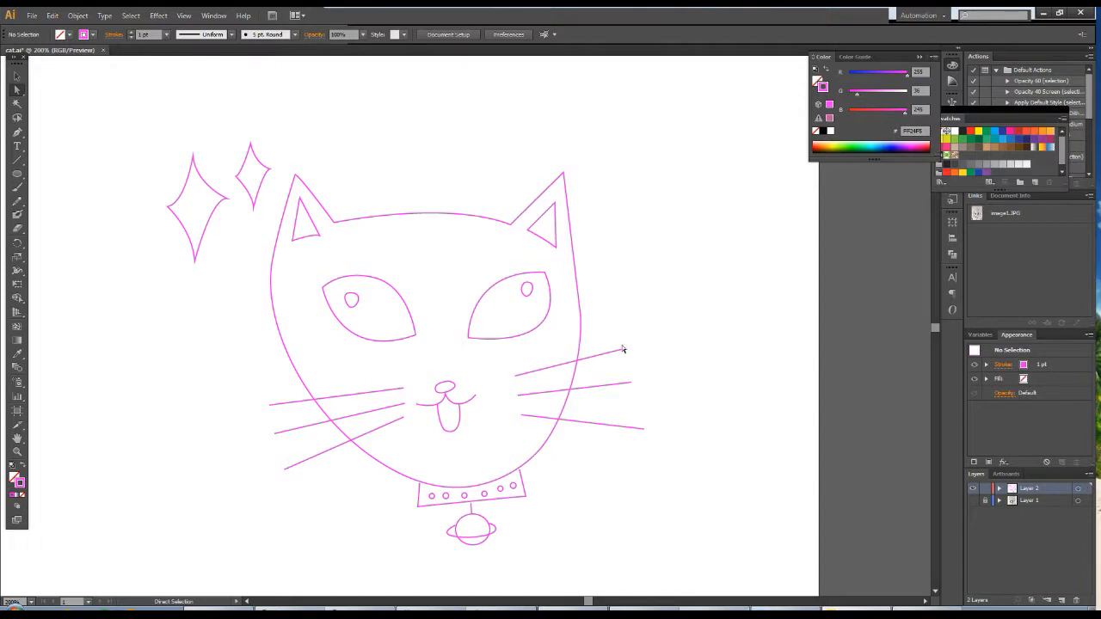
- Curve the bottom edges of both inner ear triangles slightly inward and extend the left triangle's inner lower corner
click(317, 237)
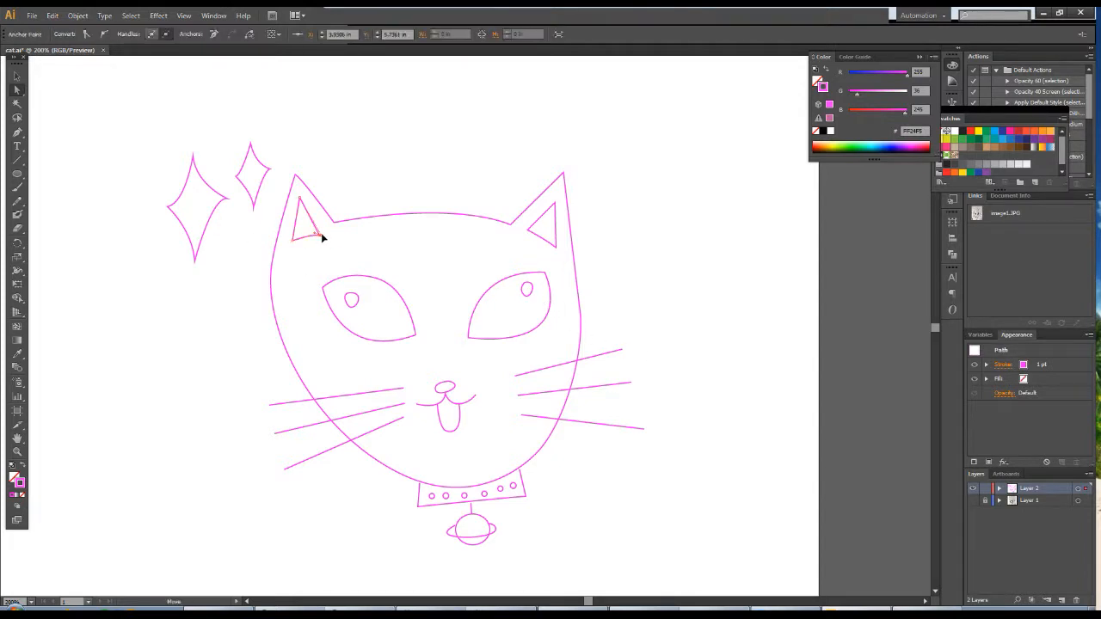
drag(317, 238, 312, 234)
click(660, 400)
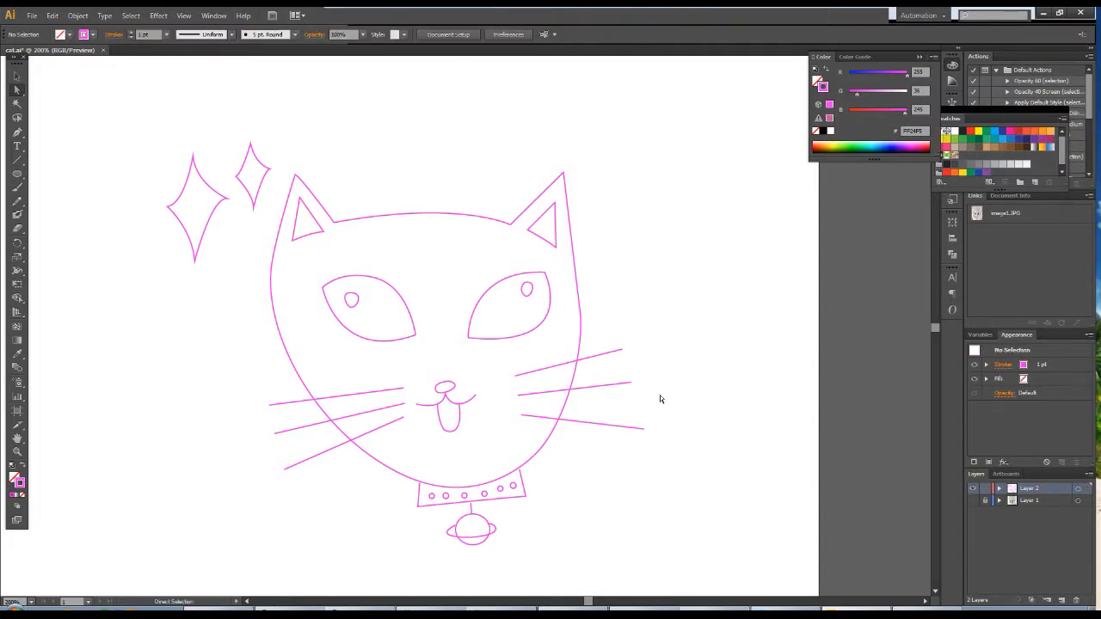
click(549, 245)
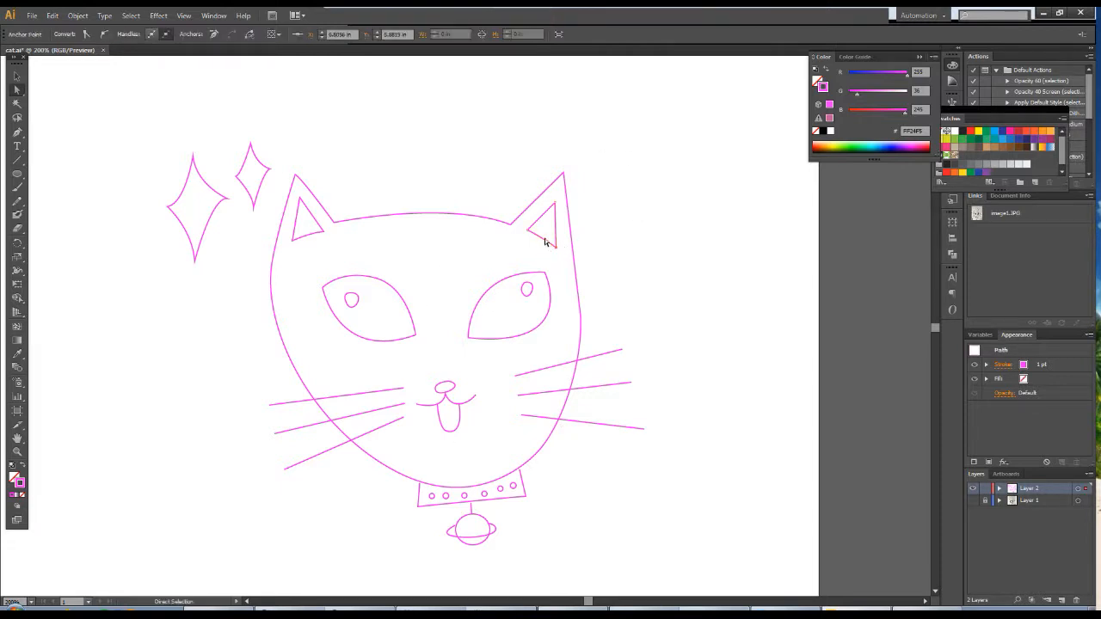
click(730, 267)
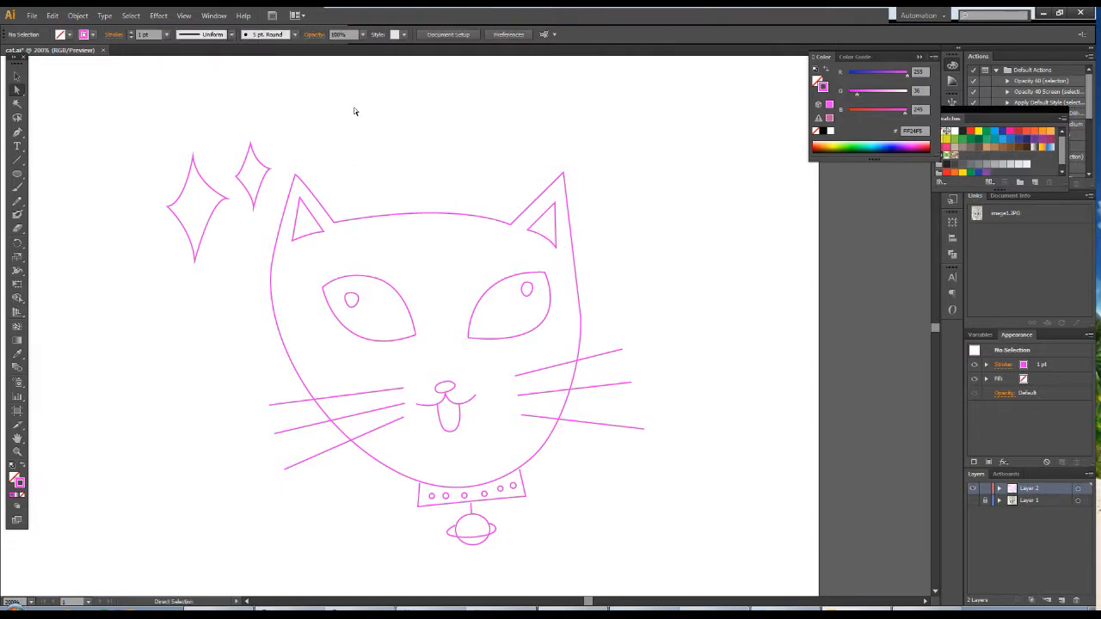
click(322, 229)
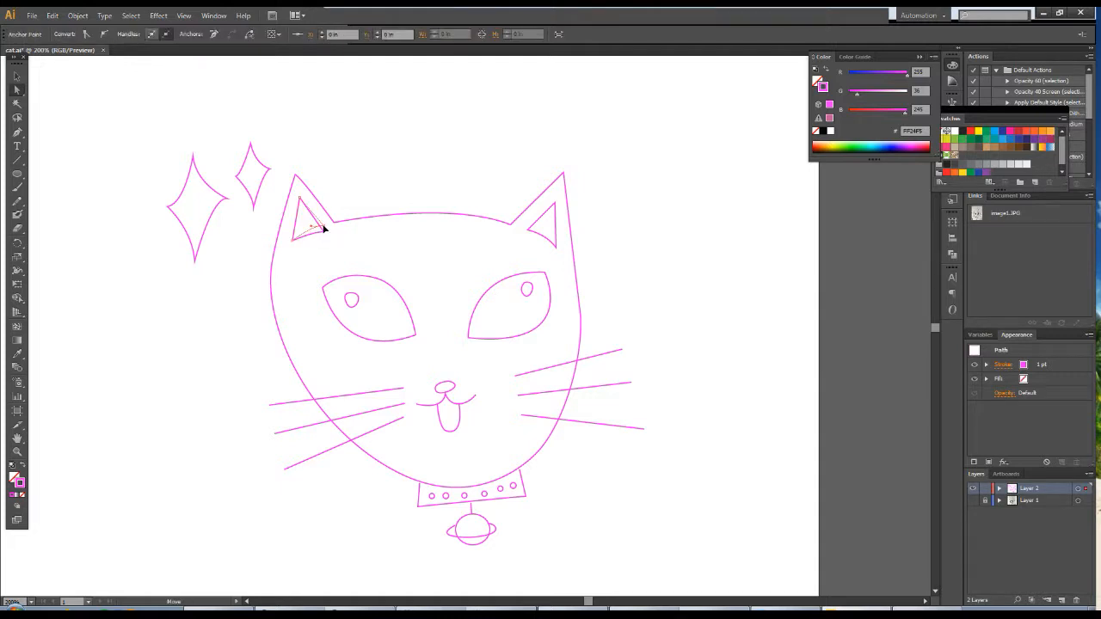
click(364, 207)
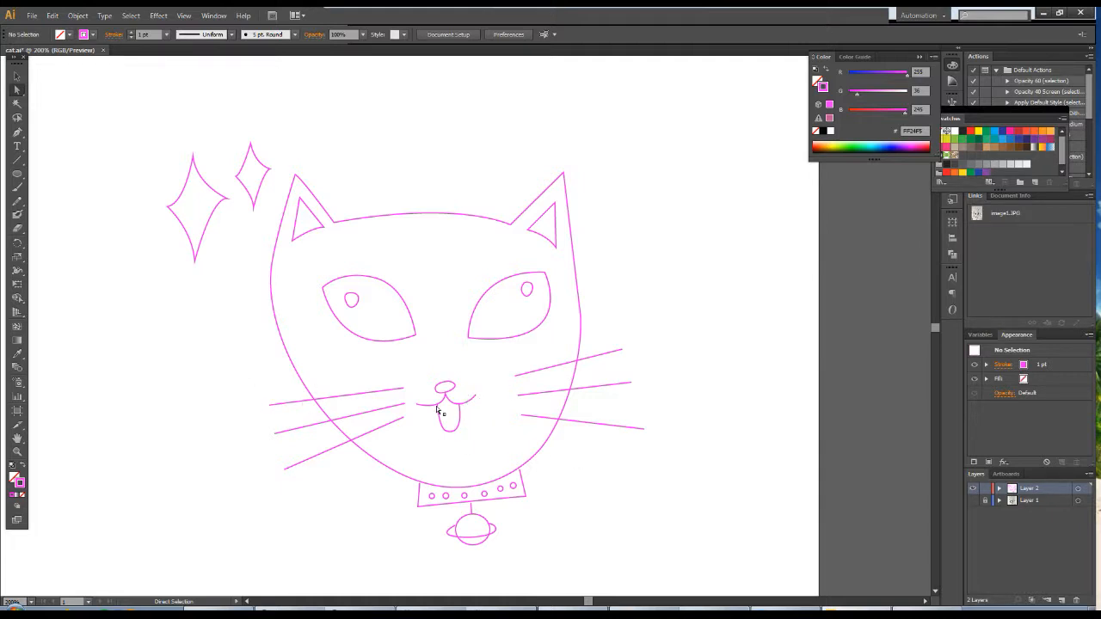
- Move the collar's upper left corner point up to meet the head outline, and deselect it
click(419, 490)
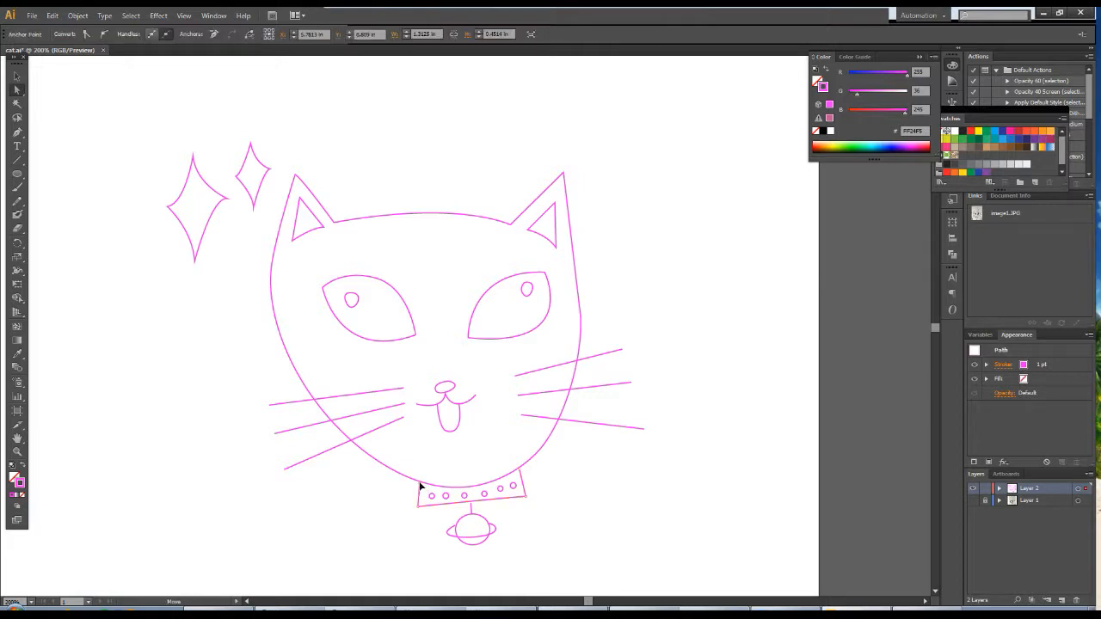
drag(420, 487, 418, 487)
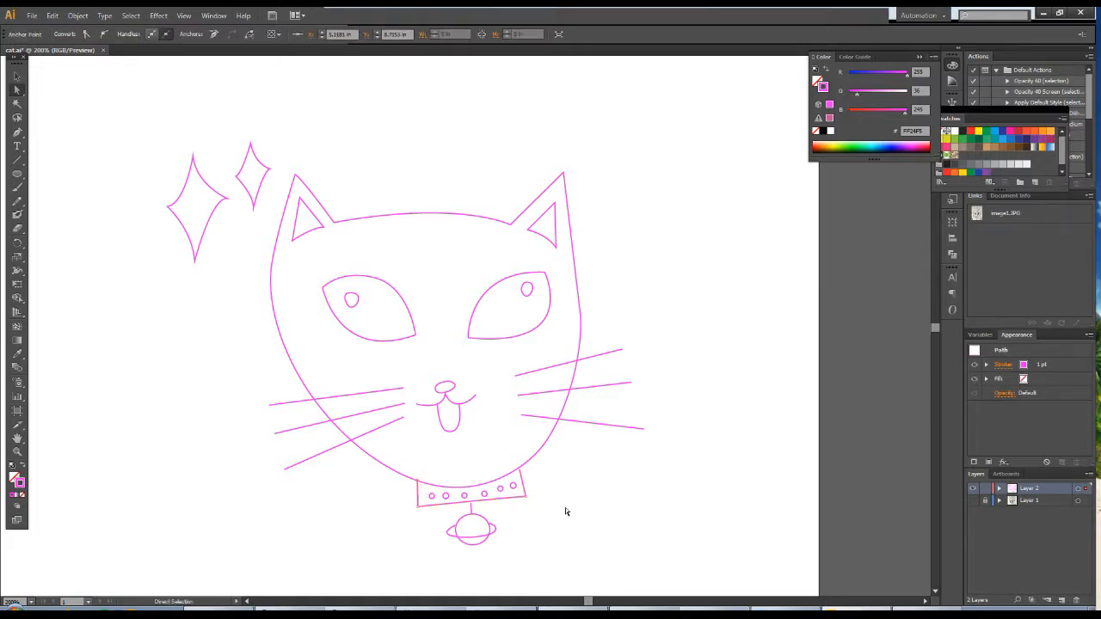
click(582, 514)
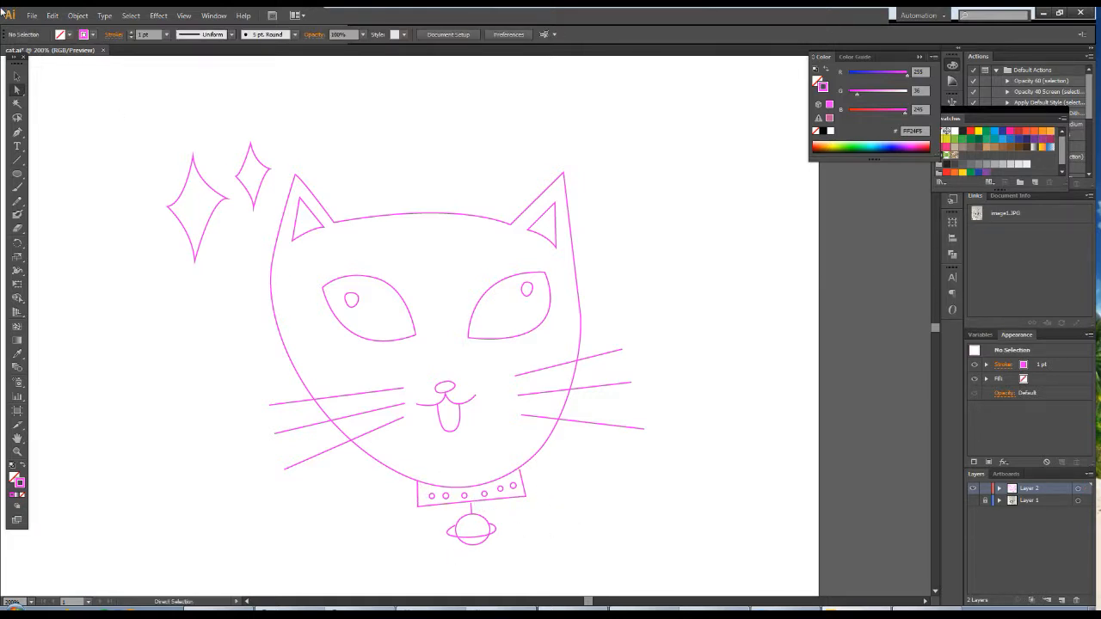
- Shorten the lowest left whisker at its outer end and raise the outer end of the lowest right whisker
click(16, 76)
click(378, 428)
click(17, 89)
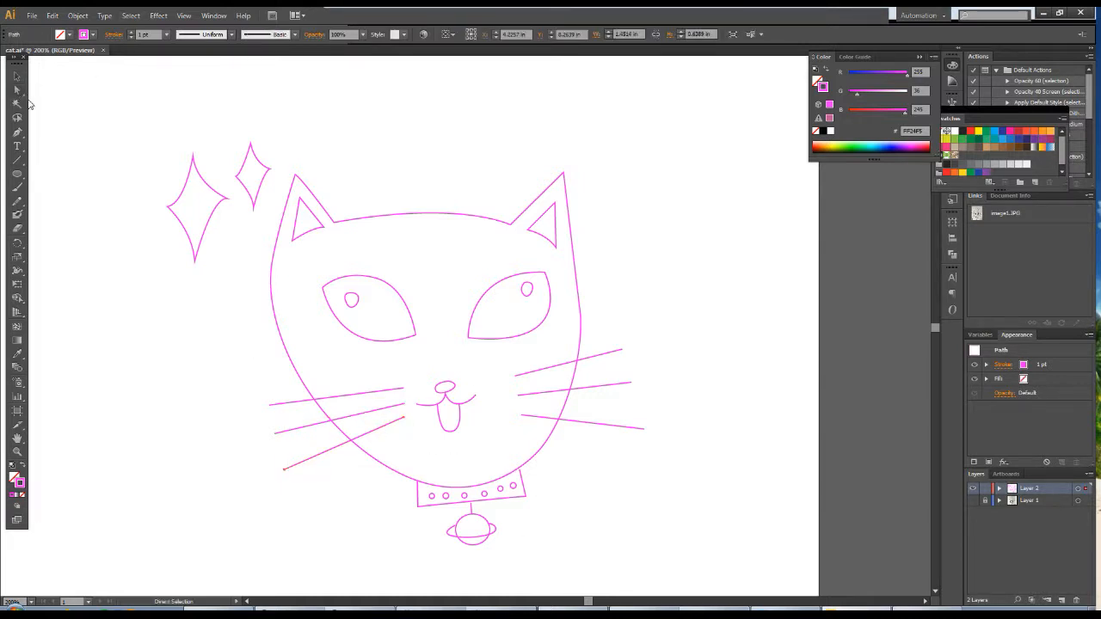
mouse_move(284, 470)
mouse_down()
mouse_move(278, 482)
mouse_move(279, 461)
mouse_move(295, 463)
mouse_up()
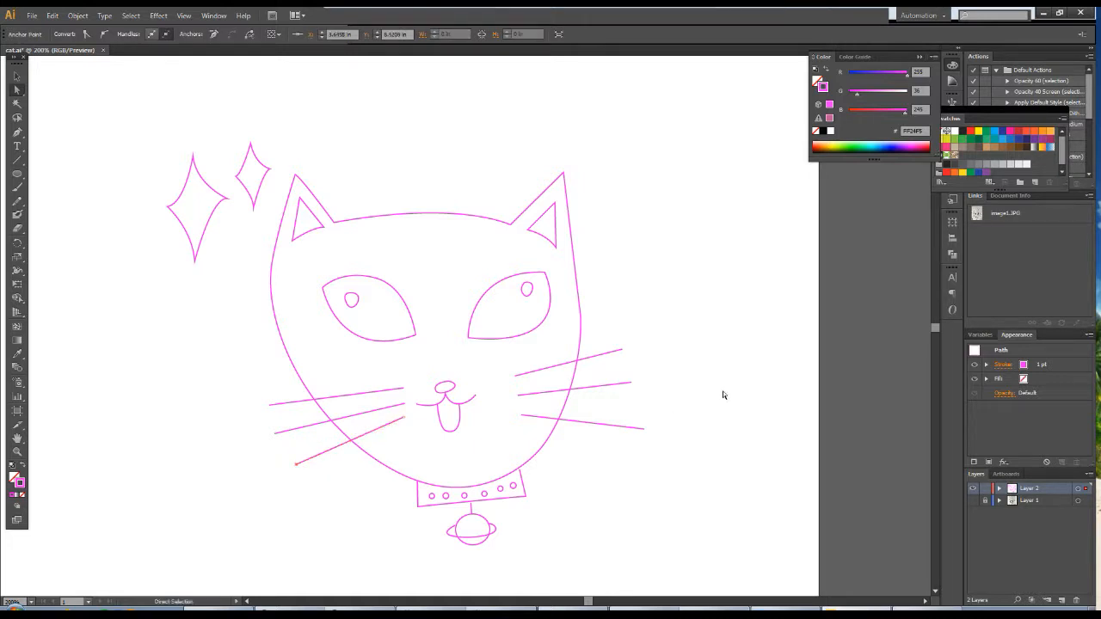
click(647, 433)
drag(644, 429, 648, 417)
click(727, 453)
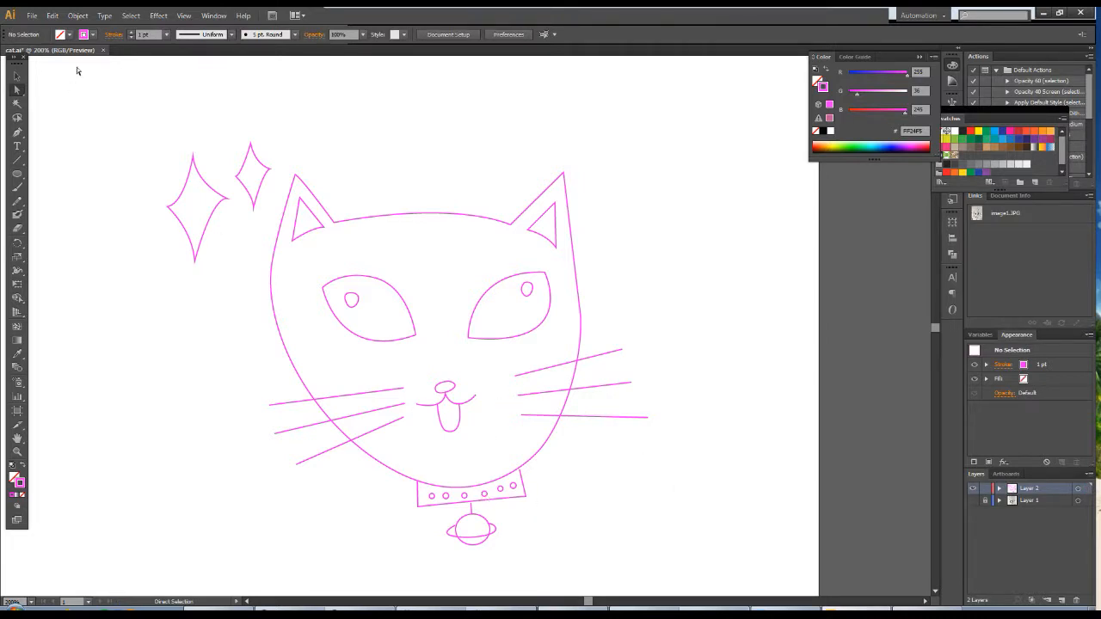
- Nudge the collar studs in the middle and right half to even out their row, and deselect them
click(484, 496)
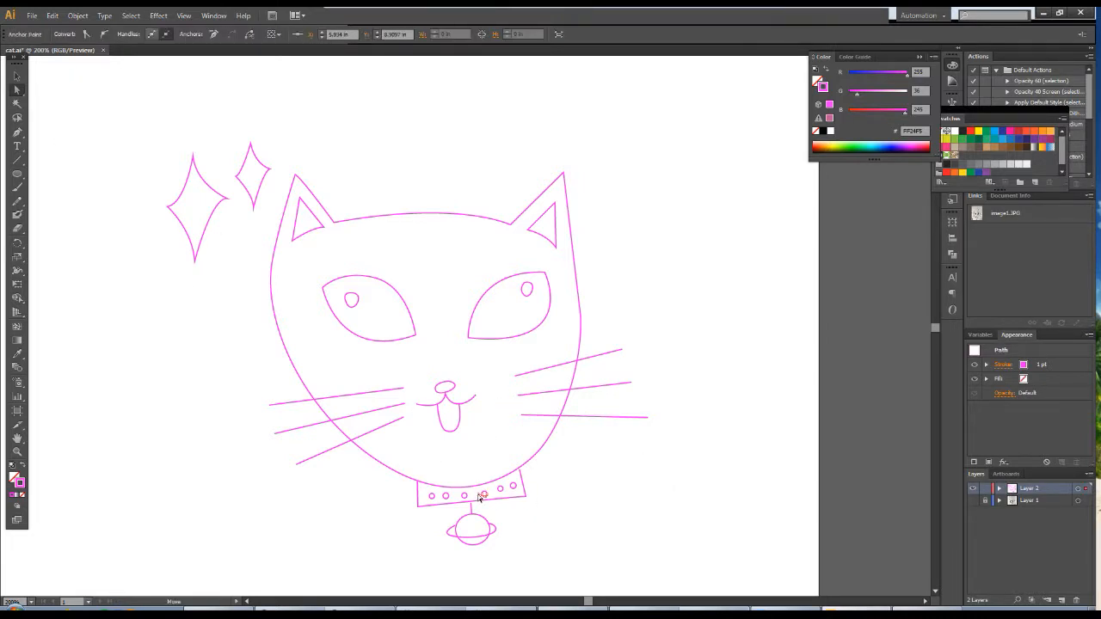
ctrl+click(474, 496)
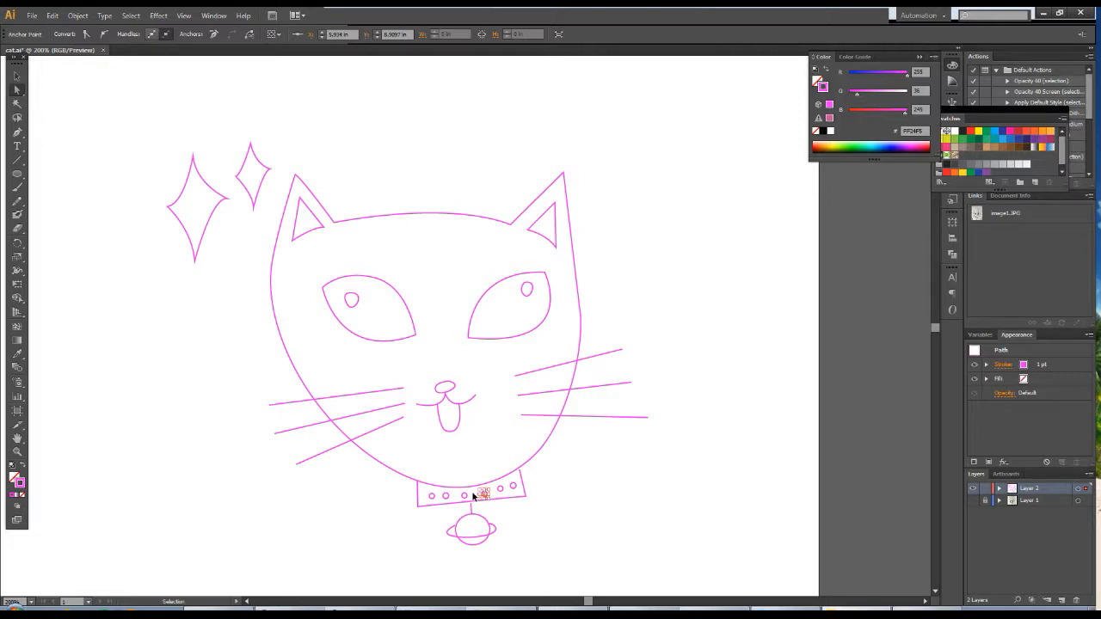
click(531, 523)
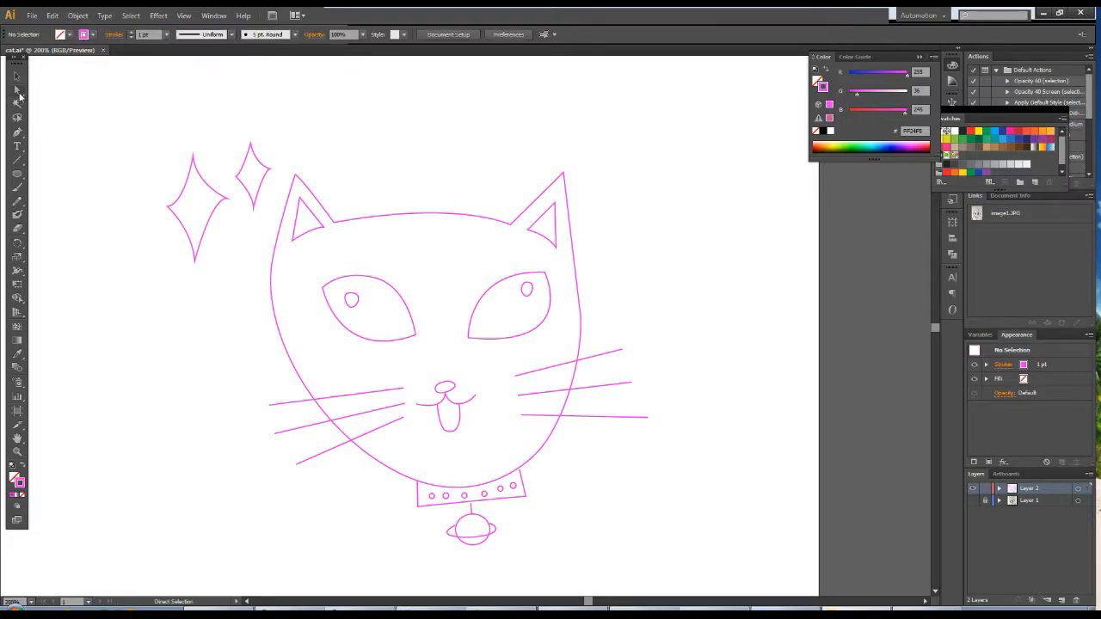
click(17, 76)
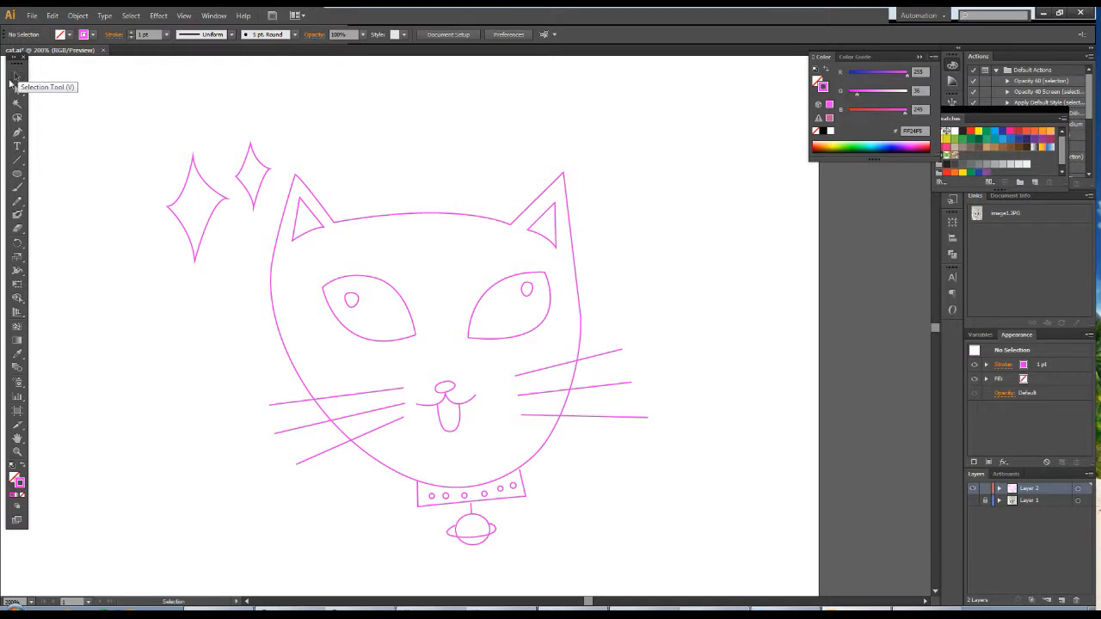
mouse_move(472, 507)
mouse_down()
mouse_move(466, 498)
mouse_move(487, 495)
mouse_up()
click(501, 490)
drag(516, 490, 516, 490)
click(603, 480)
- Flatten the left eye's lower curve slightly by adjusting the direction handle of its inner corner point
click(17, 91)
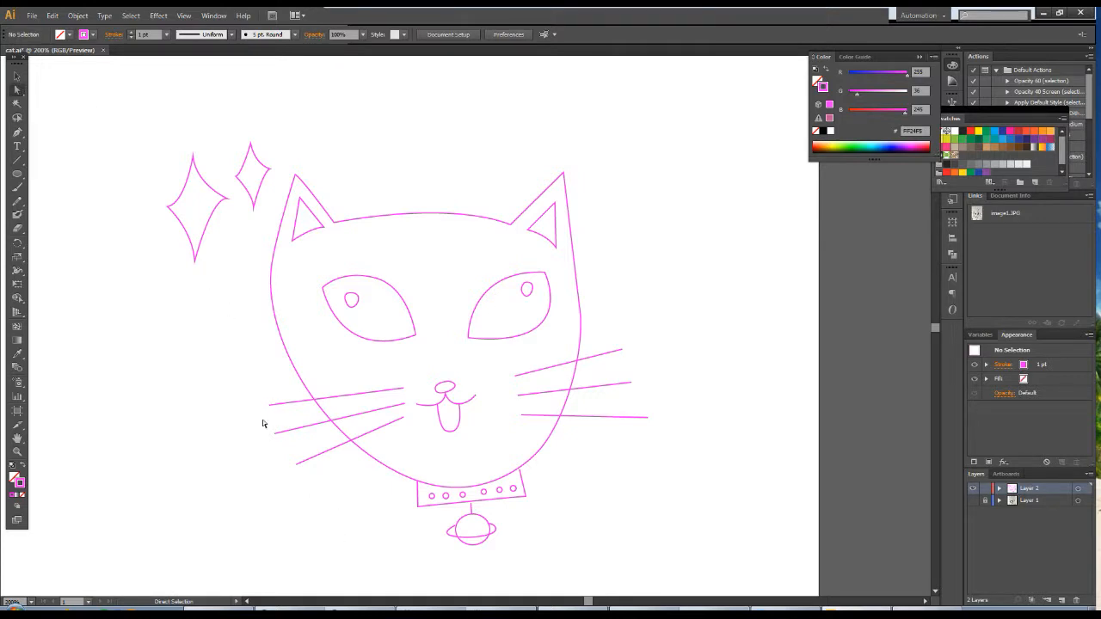
click(380, 340)
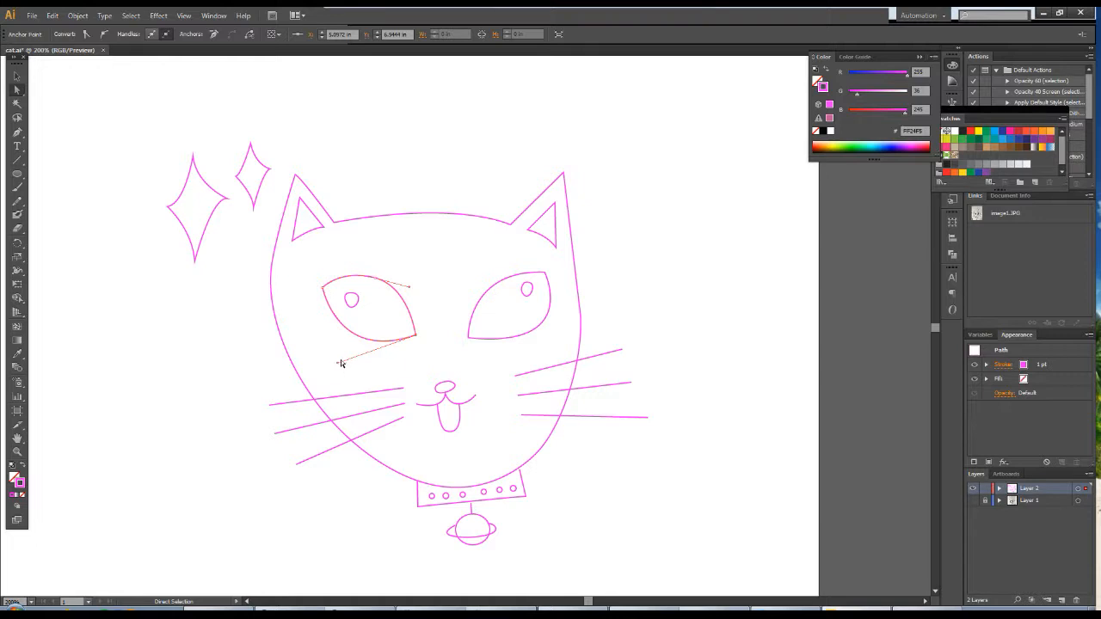
drag(337, 362, 336, 360)
click(749, 346)
- Move the upper end of the pendant's cord onto the collar's lower edge, and deselect it
click(18, 76)
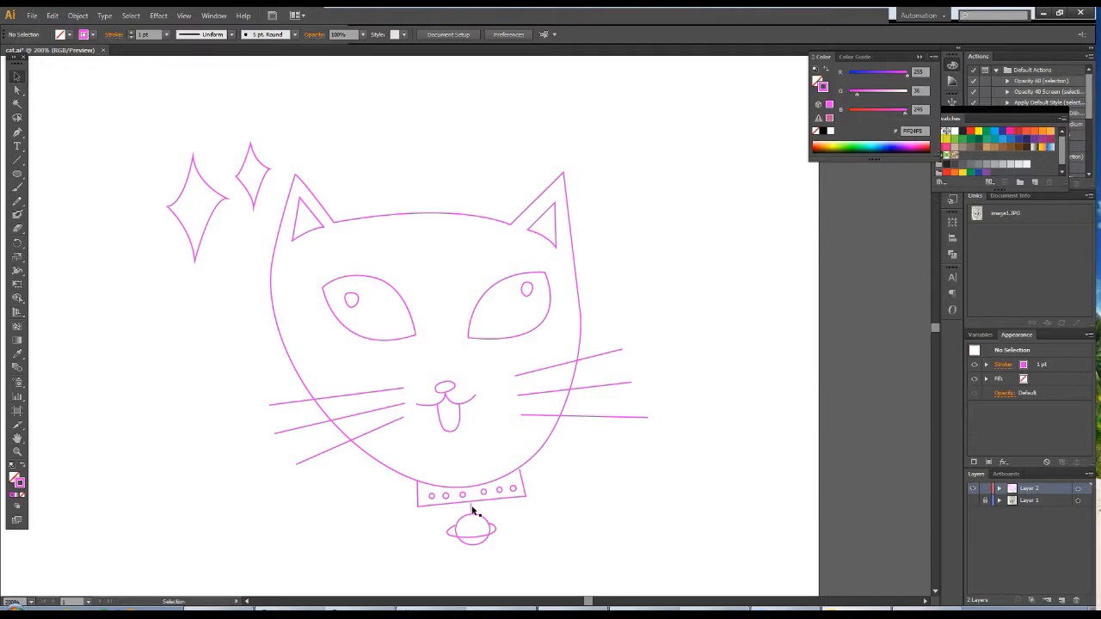
click(17, 90)
click(471, 505)
drag(471, 505, 474, 494)
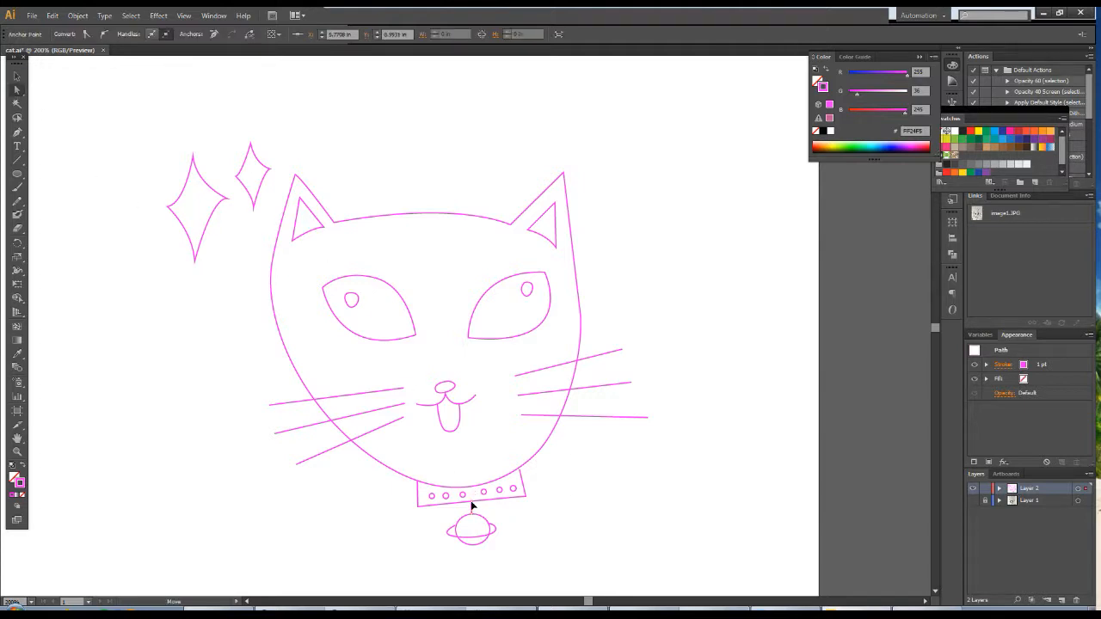
click(662, 548)
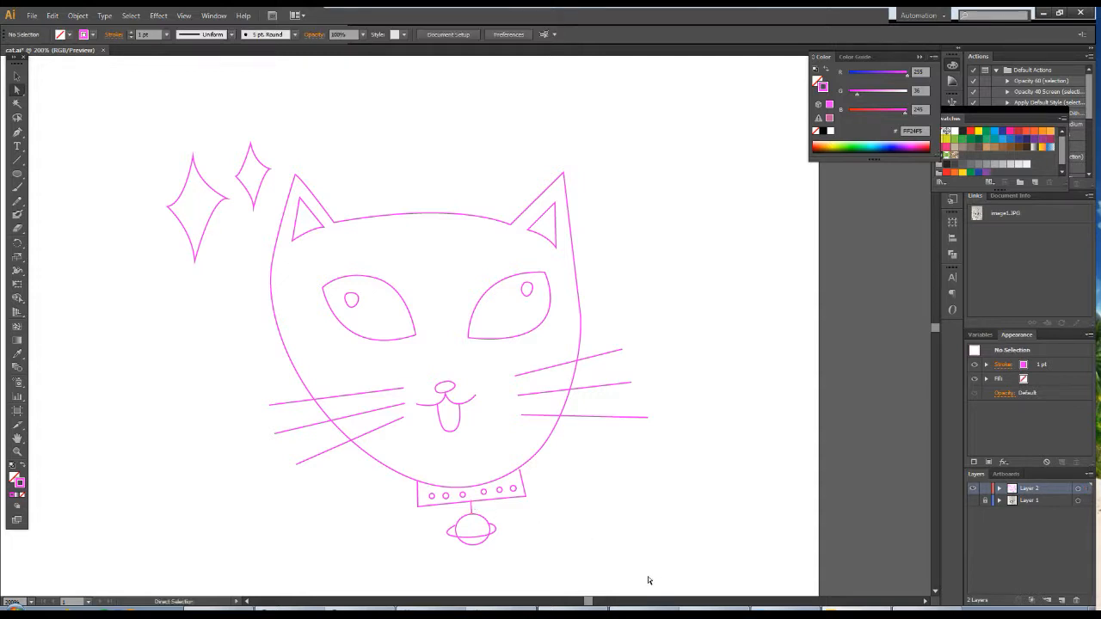
- Move both open ends of the planet pendant's ring so they meet the planet circle's outline
click(17, 451)
click(447, 555)
click(580, 305)
click(456, 337)
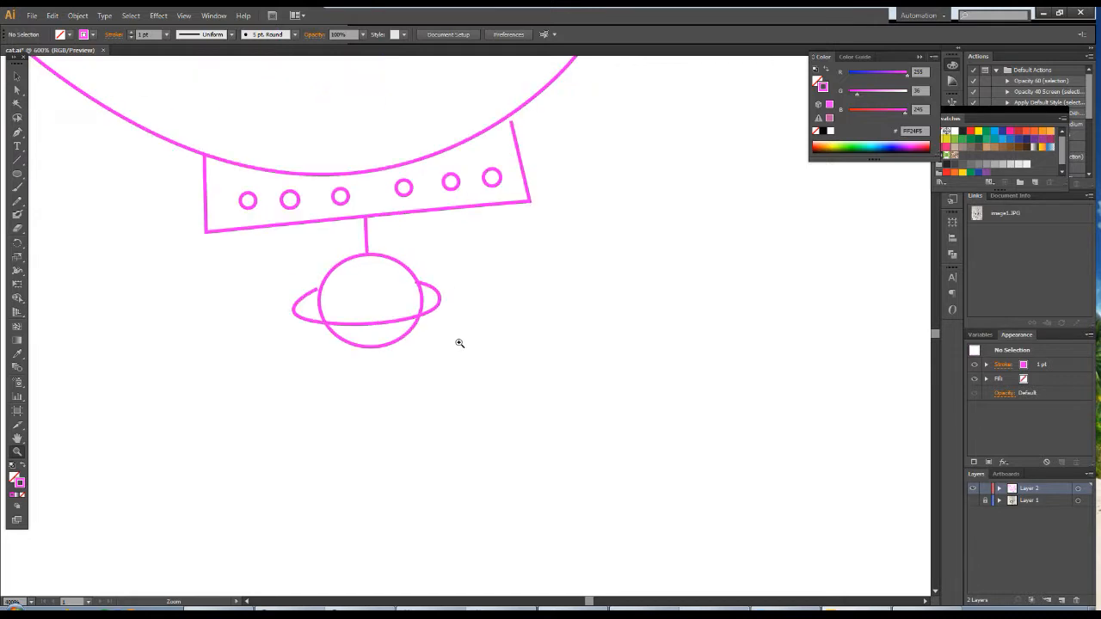
click(386, 306)
key(a)
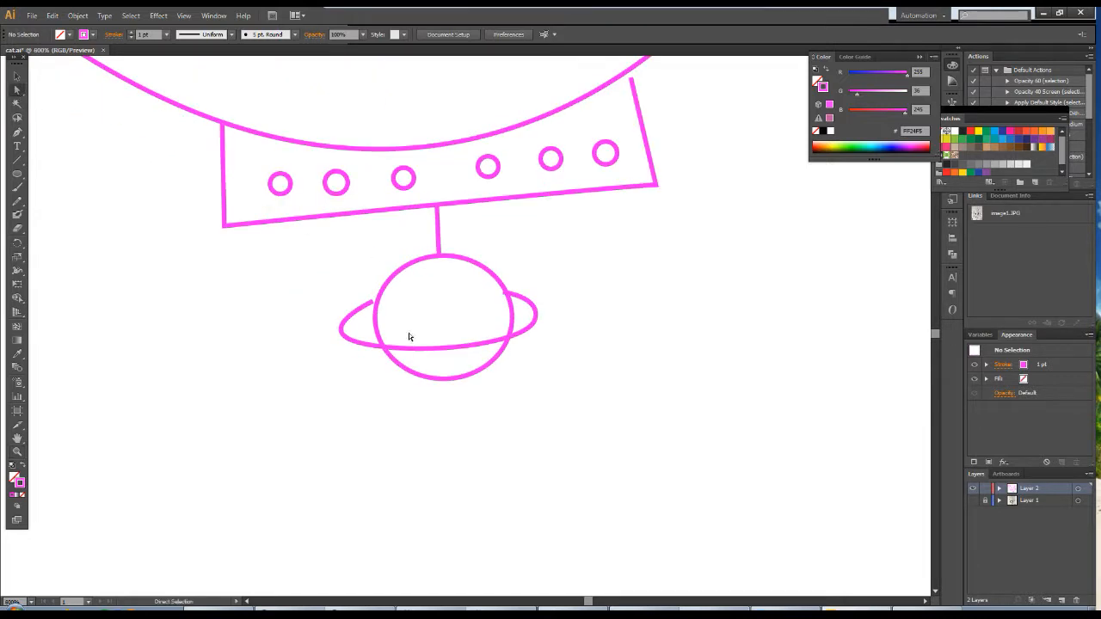
click(376, 307)
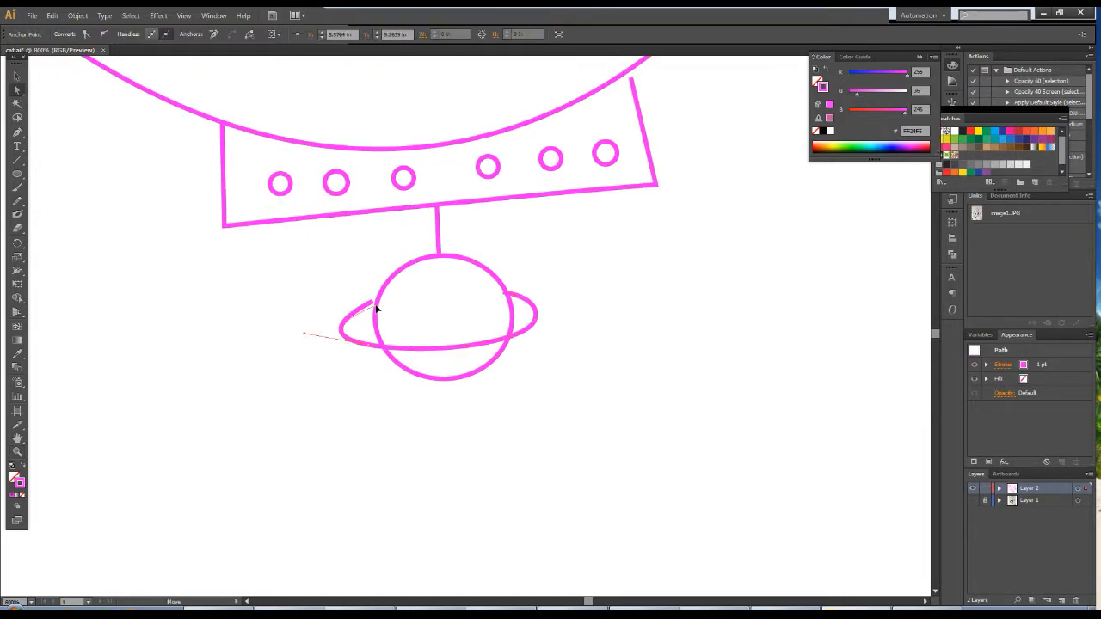
click(469, 322)
click(506, 295)
drag(505, 293, 510, 296)
key(ctrl+shift+a)
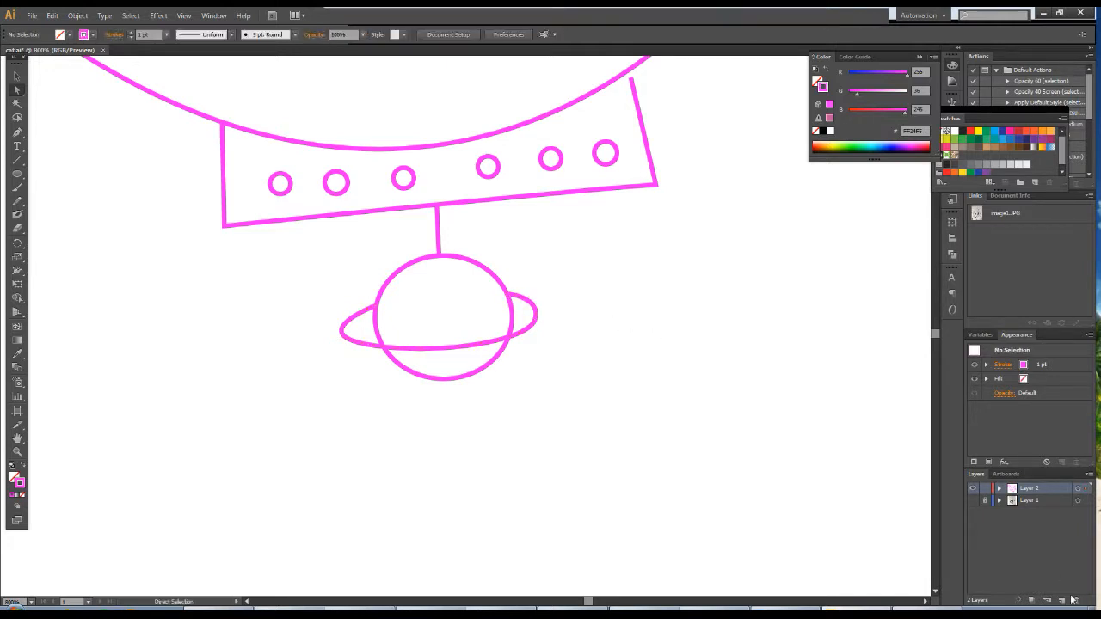
- Refine the curves at the right and left ends of the pendant's ring, and deselect the path
click(536, 331)
drag(536, 327, 542, 320)
key(ctrl+shift+a)
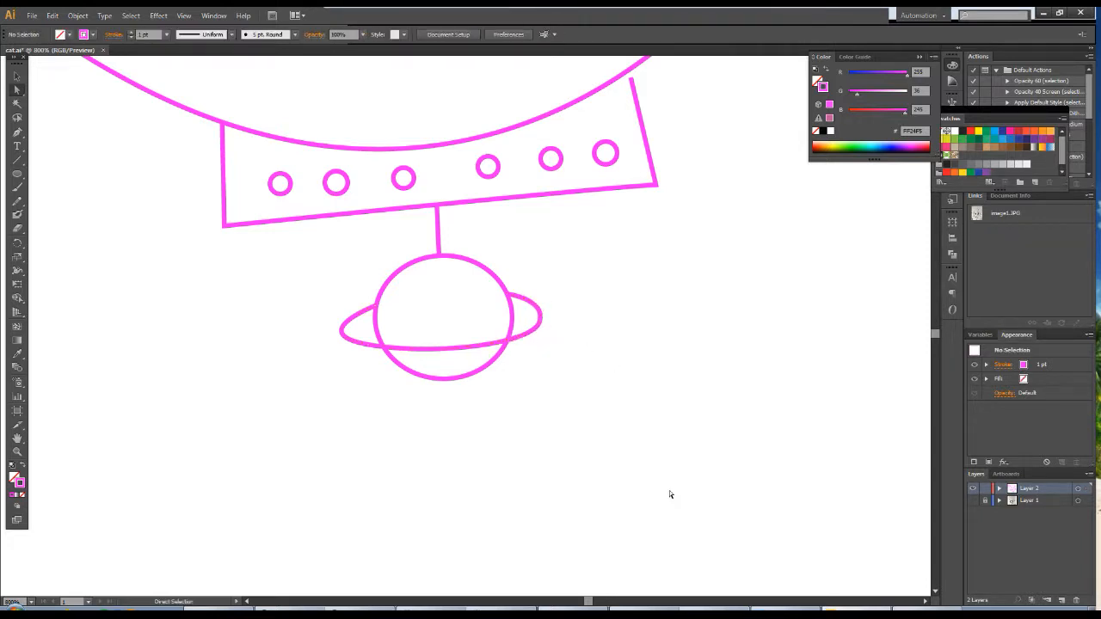
drag(350, 328, 303, 324)
key(ctrl+shift+a)
- Move the collar's upper right corner point up to meet the head outline, and deselect it
scroll(511, 263, up, 5)
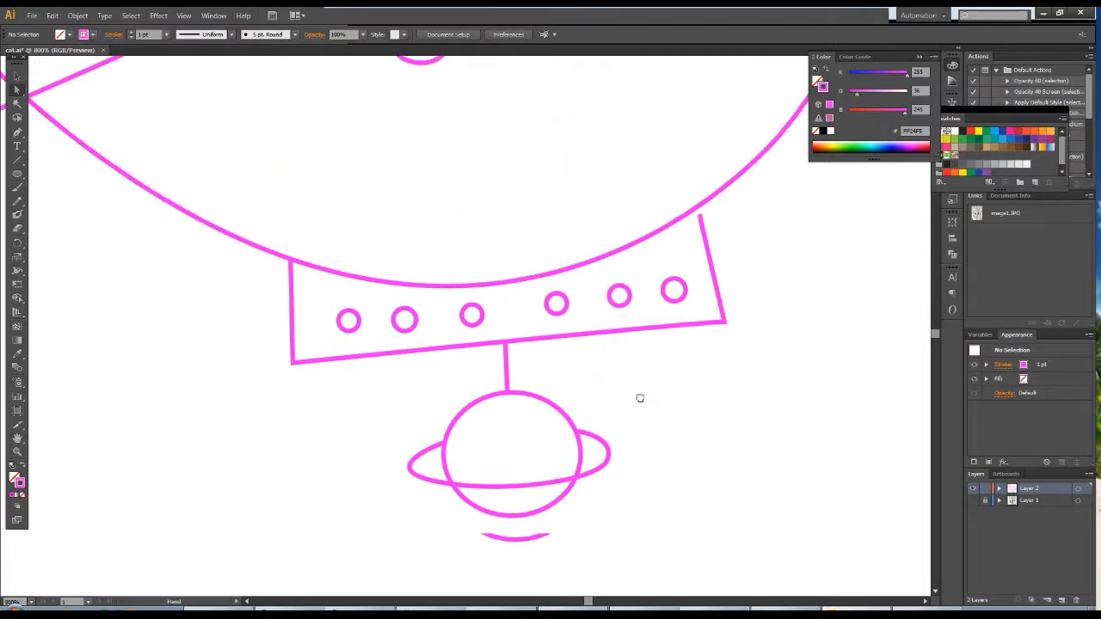
click(717, 380)
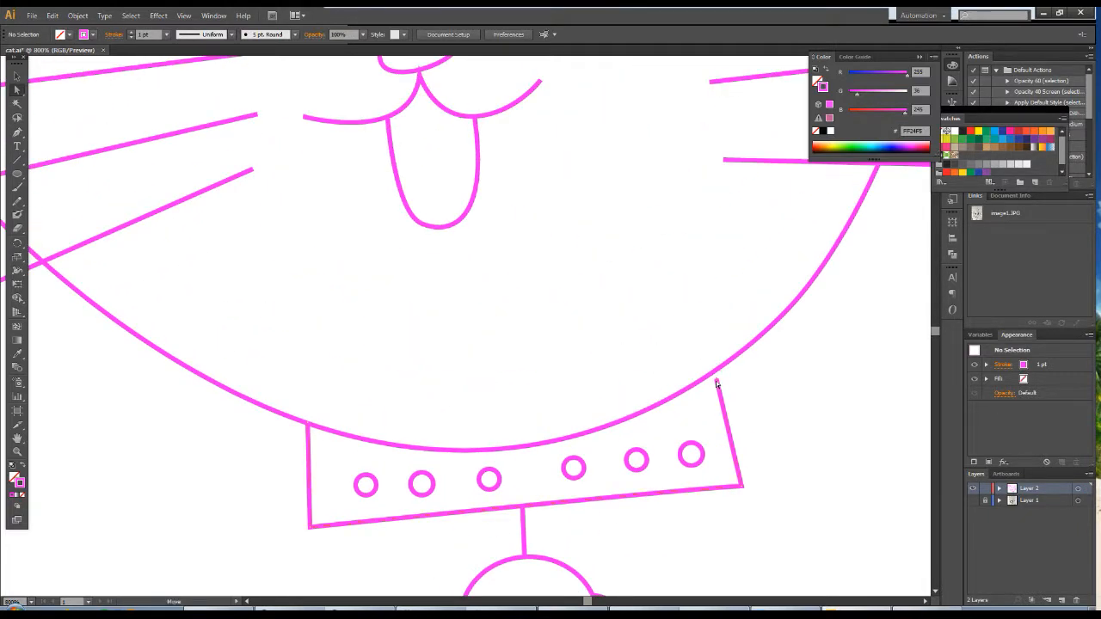
drag(717, 380, 716, 371)
key(ctrl+shift+a)
- Adjust the mouth line's centre point just below the nose, and deselect the path
key(space)
drag(547, 219, 651, 415)
drag(331, 311, 216, 380)
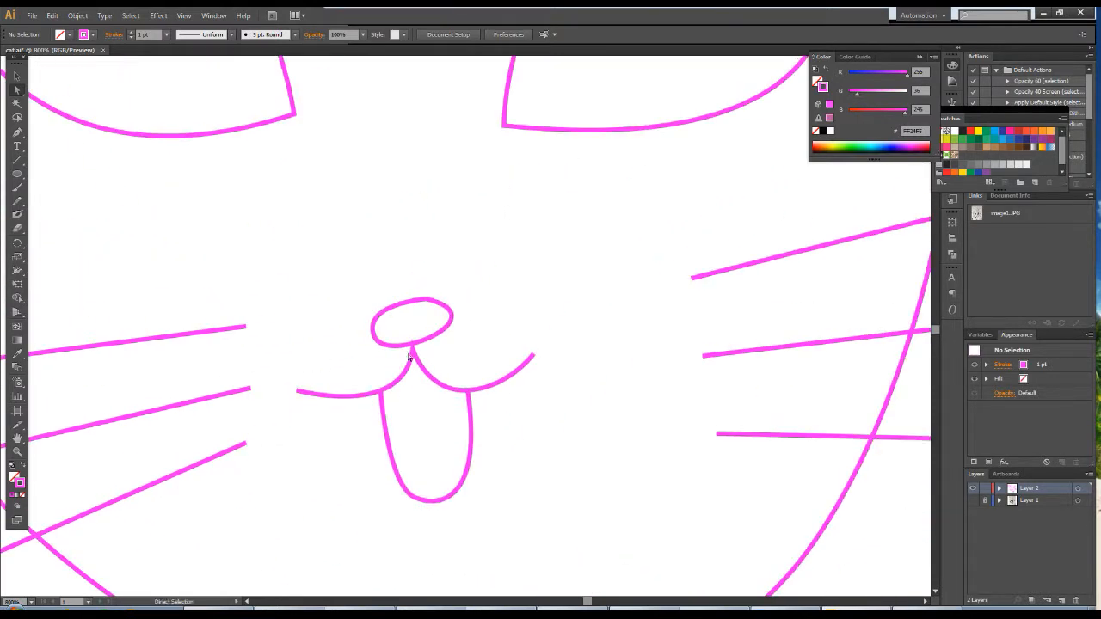
click(412, 348)
drag(413, 348, 413, 355)
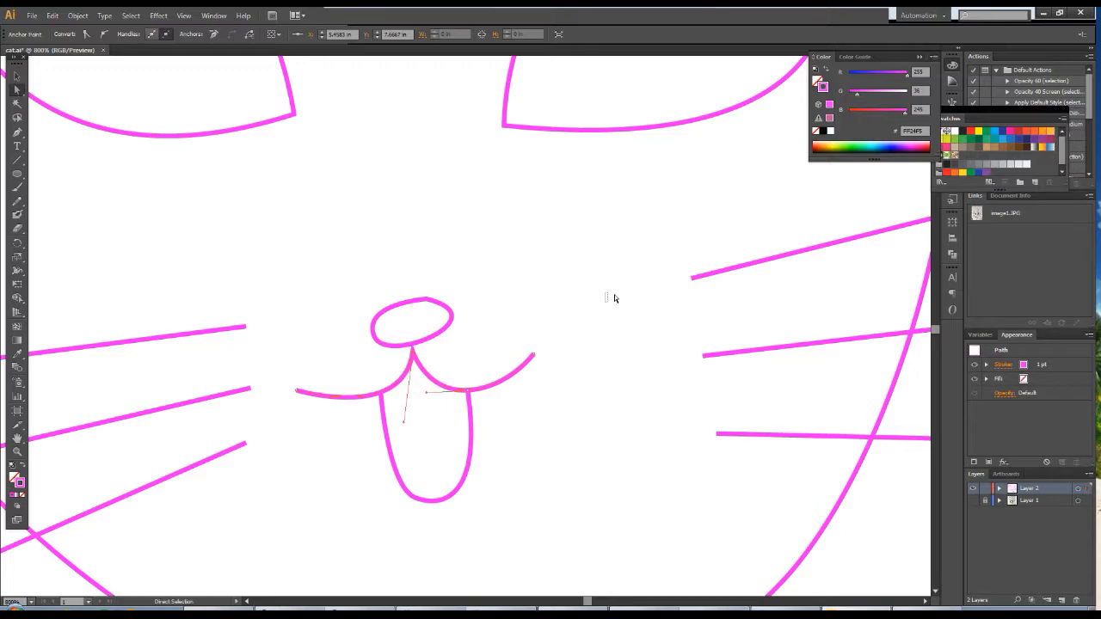
key(ctrl+shift+a)
- Delete both four-pointed stars beside the cat's left ear
key(space)
drag(490, 209, 565, 387)
click(17, 452)
alt+click(421, 377)
alt+click(537, 348)
alt+click(560, 300)
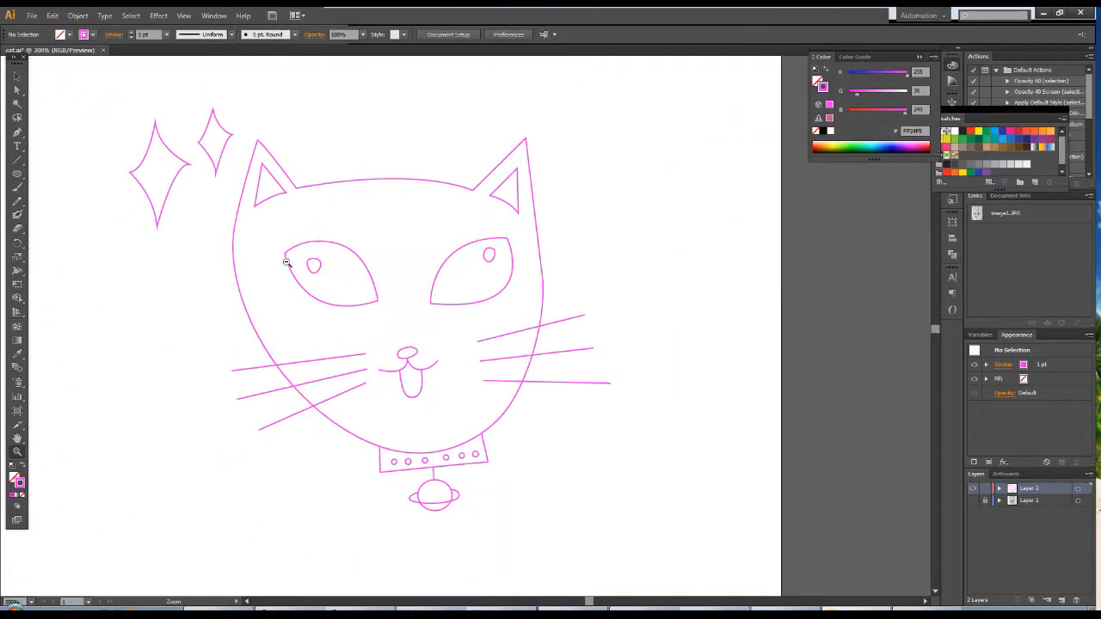
alt+click(285, 260)
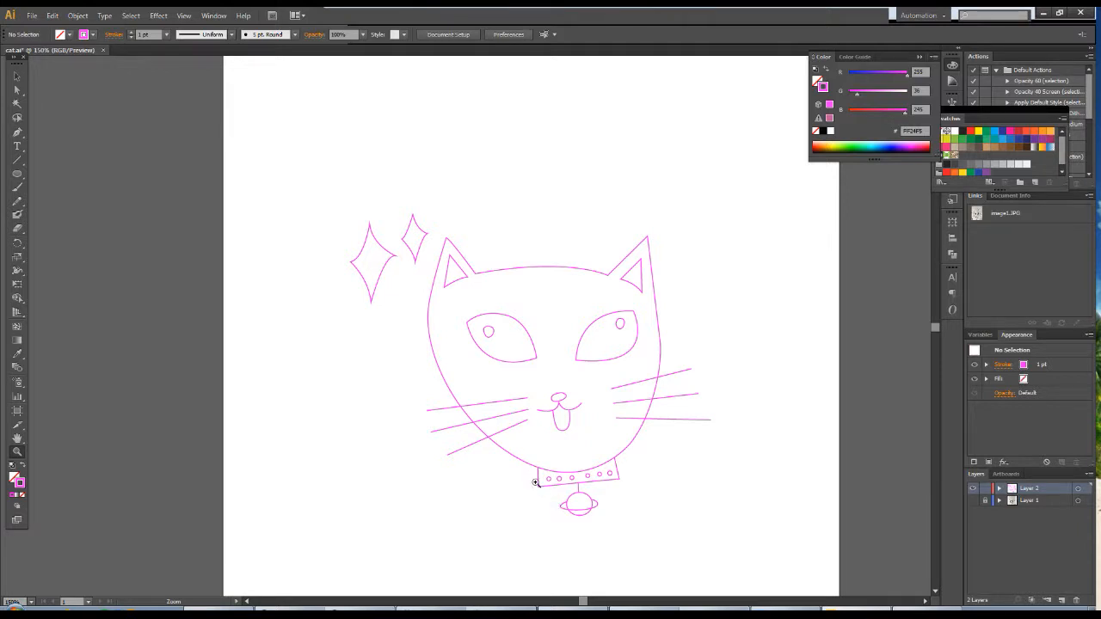
key(space)
drag(608, 442, 526, 379)
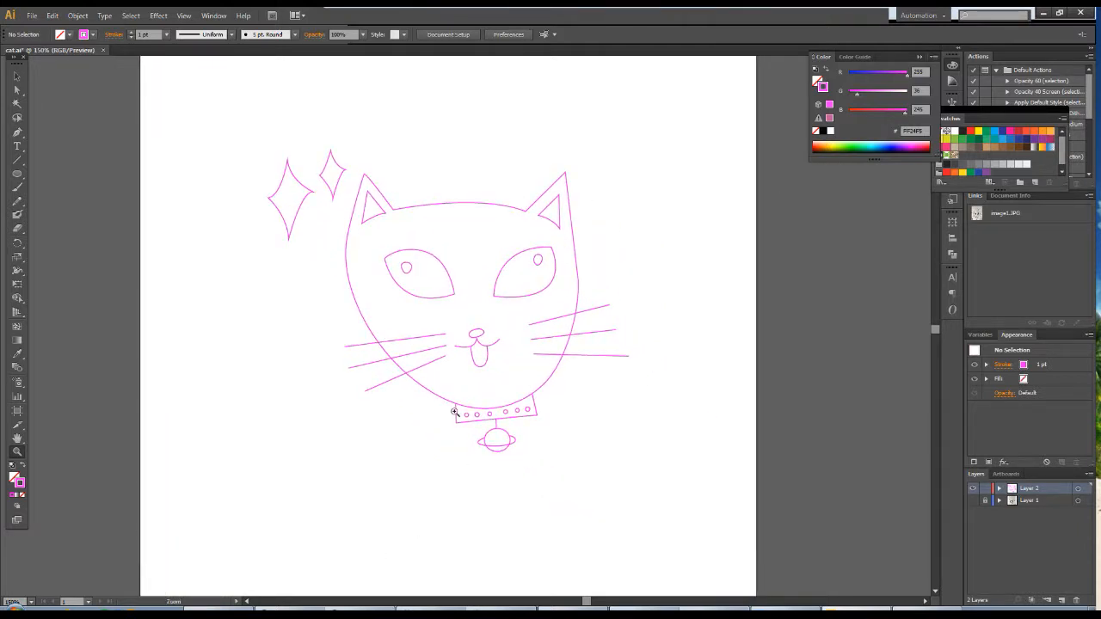
click(17, 75)
click(307, 199)
key(Delete)
click(333, 198)
key(Delete)
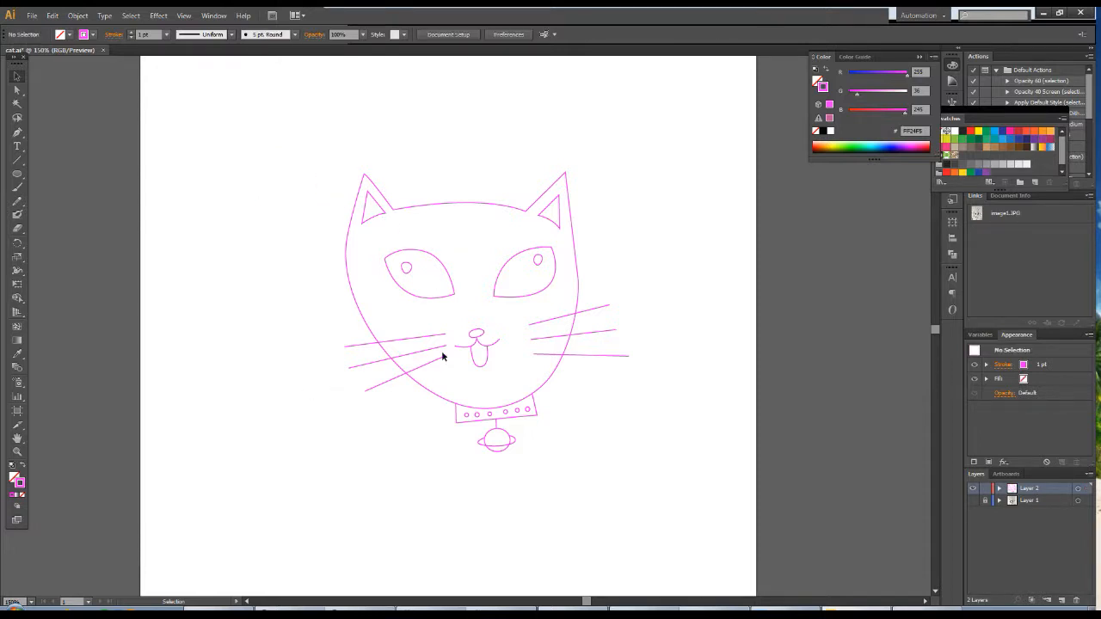
- Give both eye highlights a solid white fill with no outline
click(539, 260)
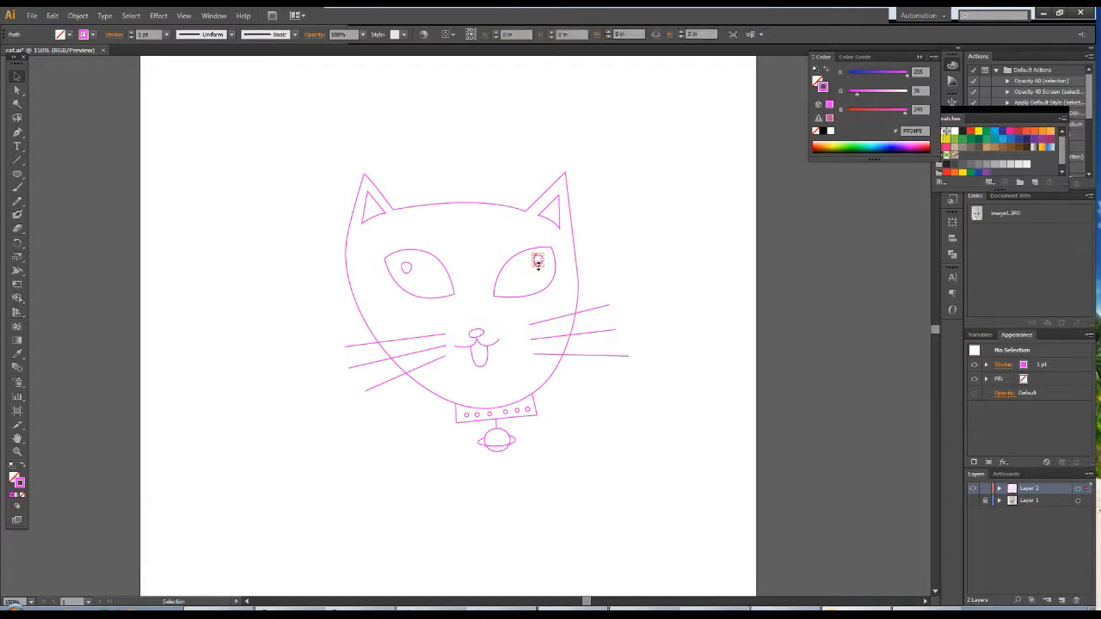
shift+click(407, 267)
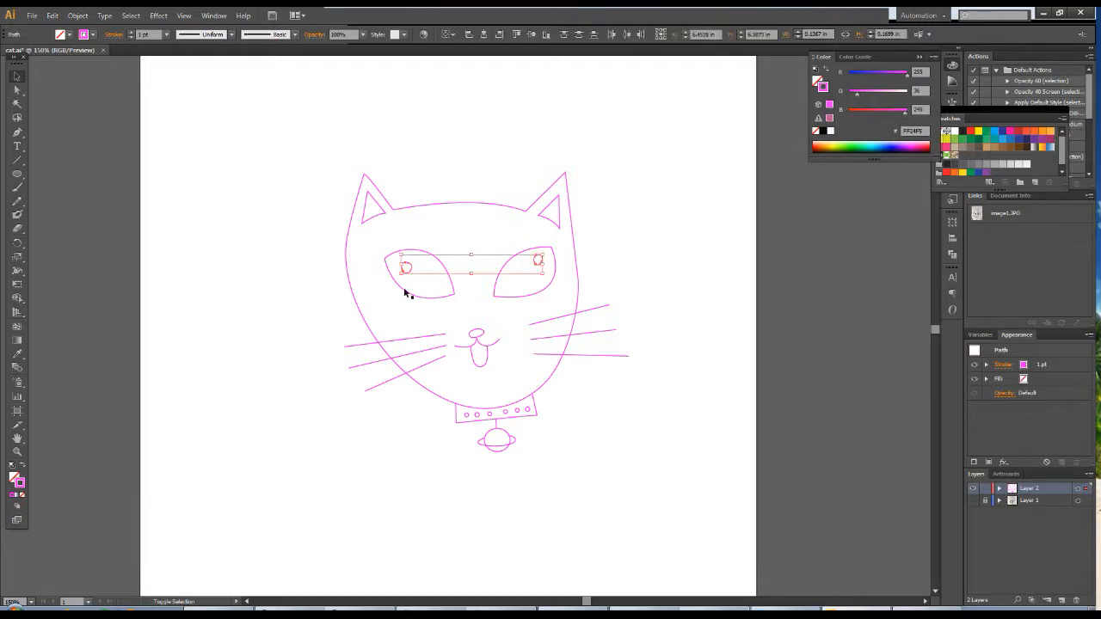
click(23, 469)
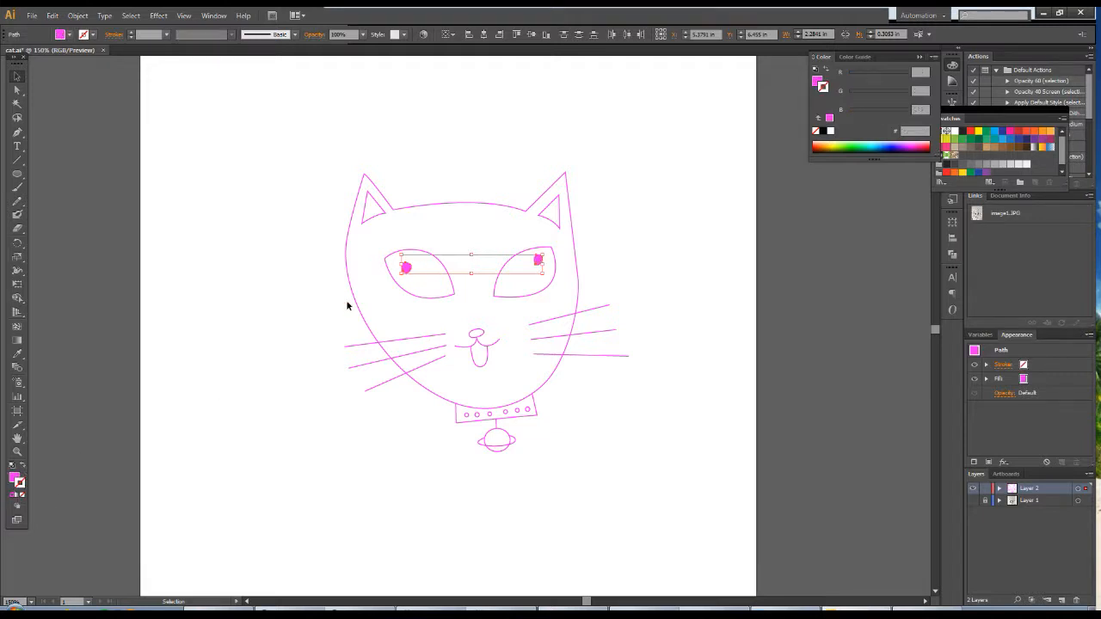
double_click(14, 479)
mouse_move(333, 189)
mouse_down()
mouse_move(257, 150)
mouse_move(322, 179)
mouse_up()
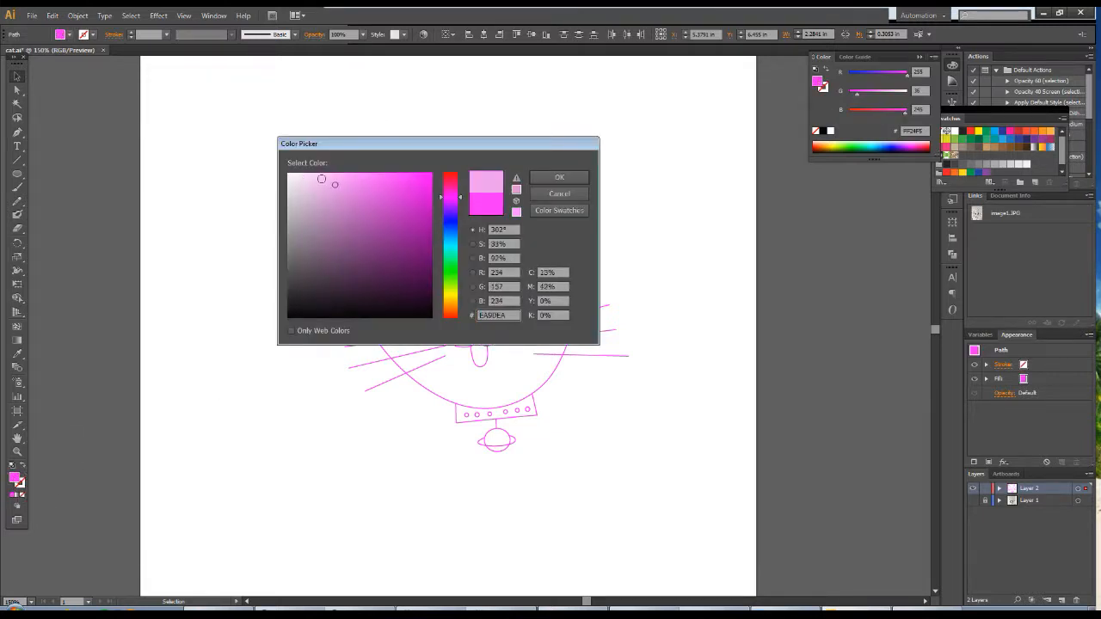
click(559, 177)
click(485, 333)
- Fill both eye shapes with dark grey (RGB 43, 43, 43) and no outline, and deselect them
click(513, 300)
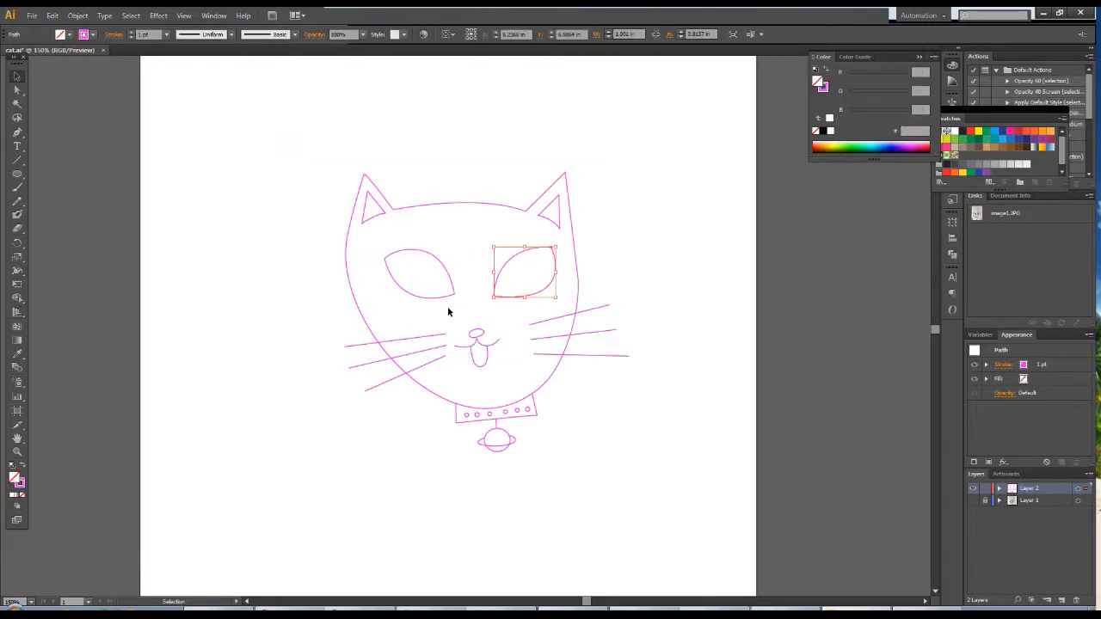
shift+click(441, 299)
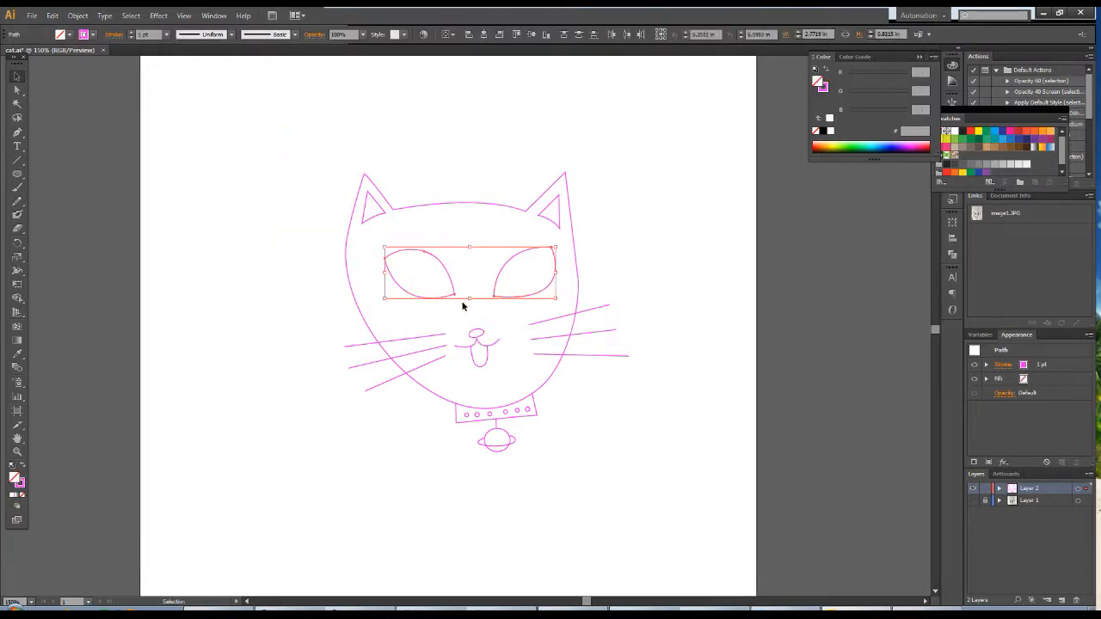
click(23, 465)
double_click(13, 478)
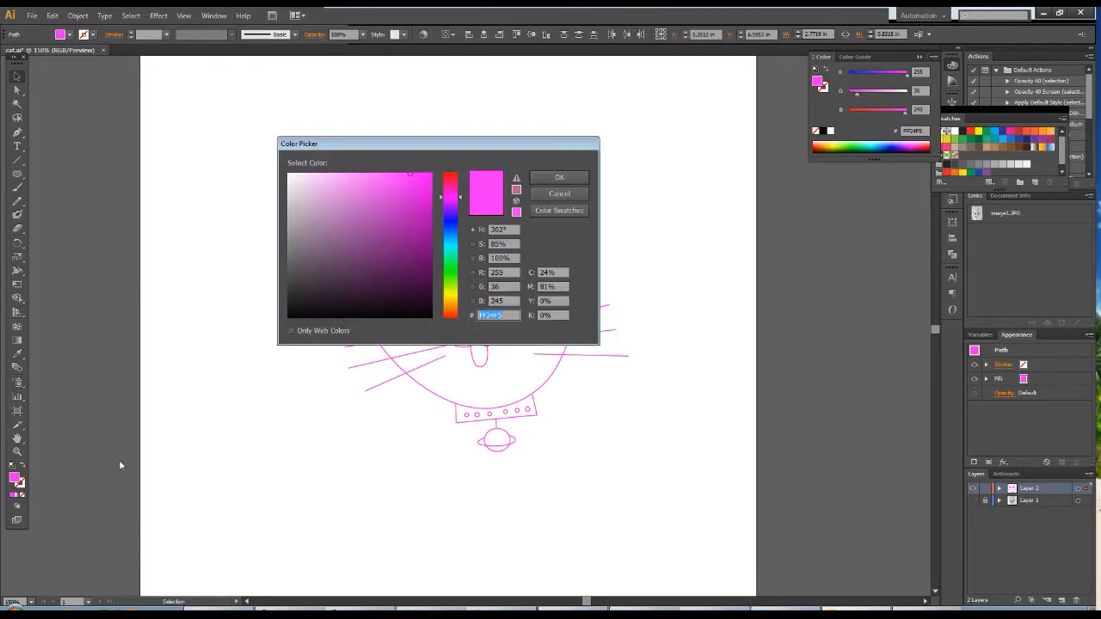
mouse_move(293, 291)
mouse_down()
mouse_move(263, 305)
mouse_move(297, 303)
mouse_move(275, 287)
mouse_up()
click(561, 176)
click(573, 441)
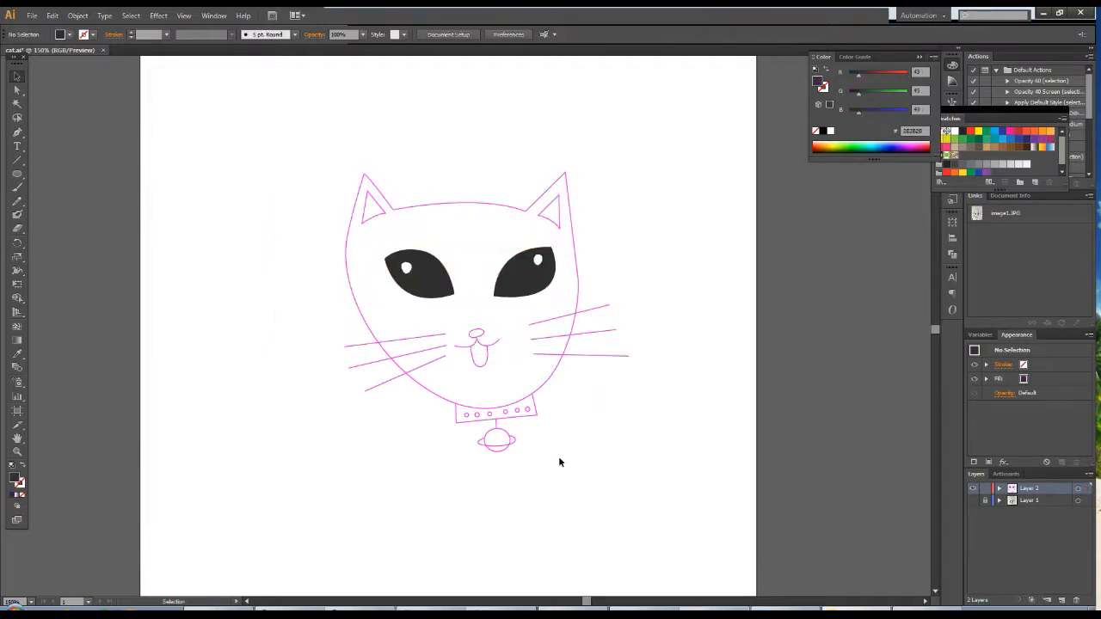
- Fill both inner ear triangles with light green (RGB 92, 255, 123) and no outline
click(551, 222)
shift+click(365, 224)
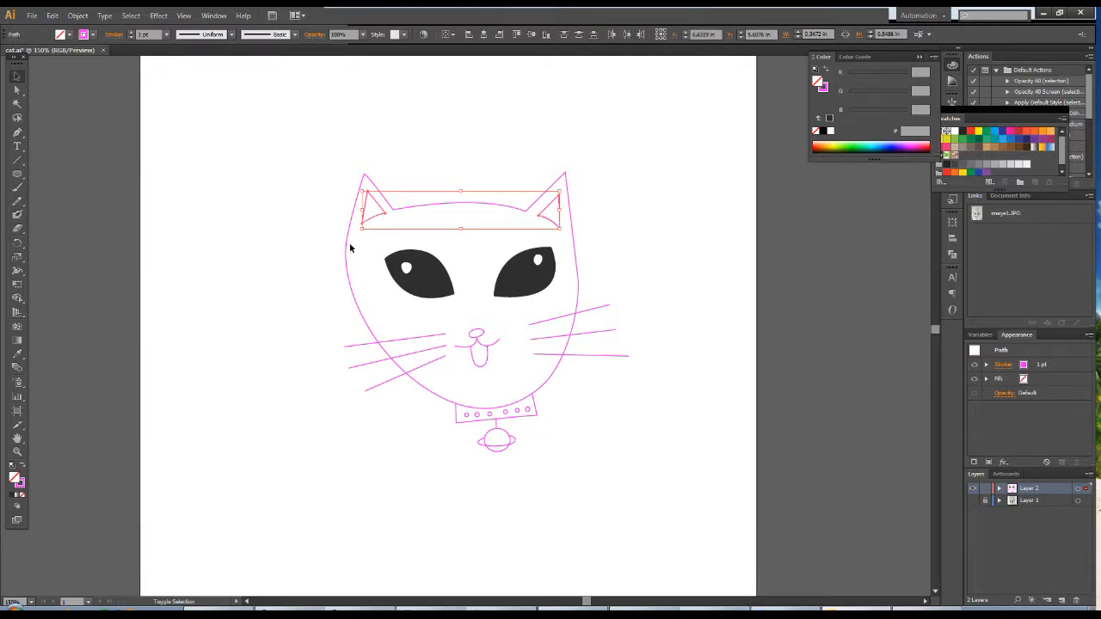
click(24, 473)
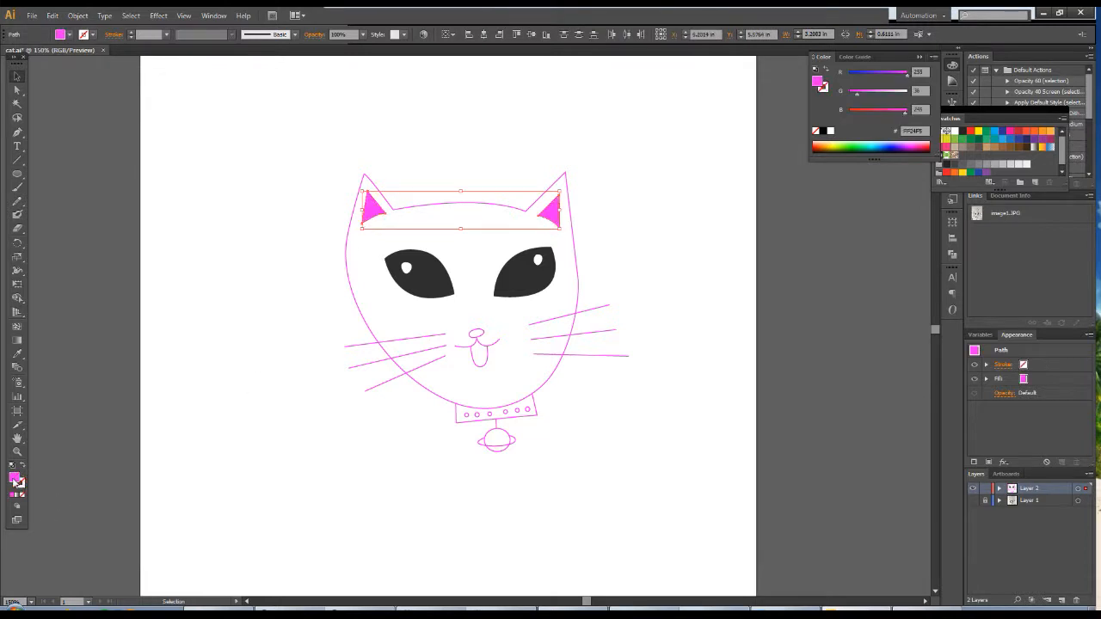
double_click(15, 478)
drag(450, 216, 450, 265)
drag(381, 210, 374, 163)
click(559, 178)
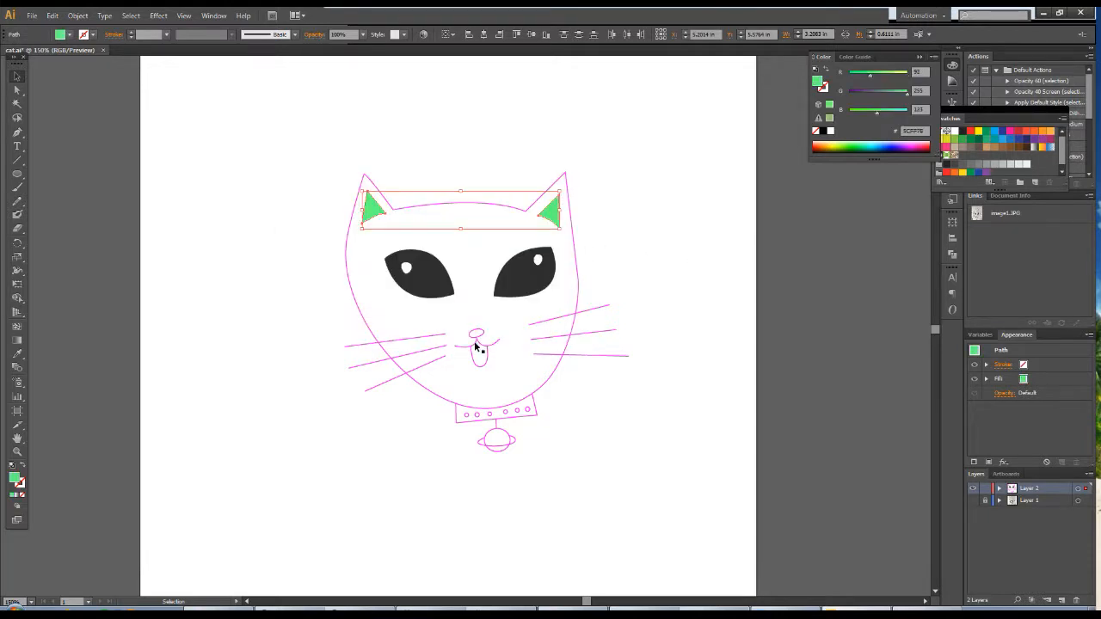
click(577, 273)
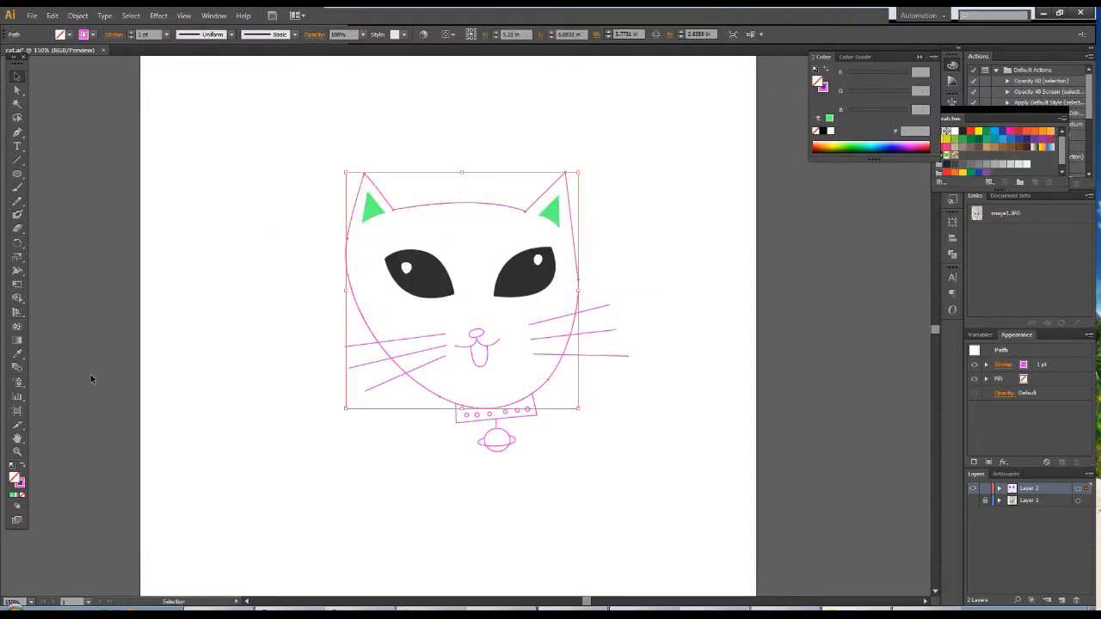
click(24, 466)
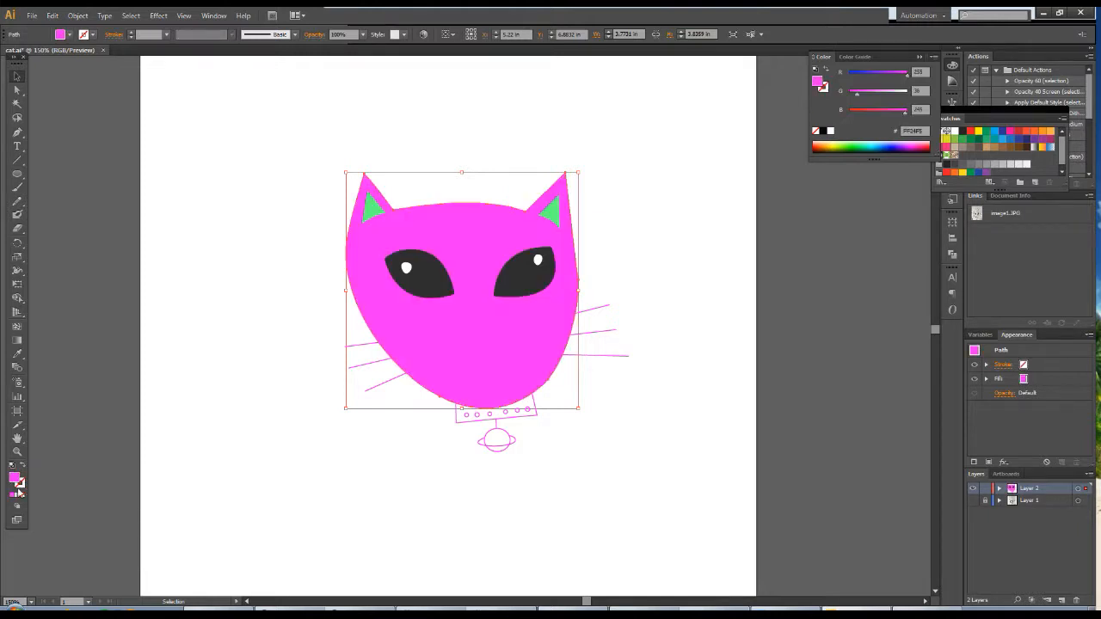
key(ctrl+z)
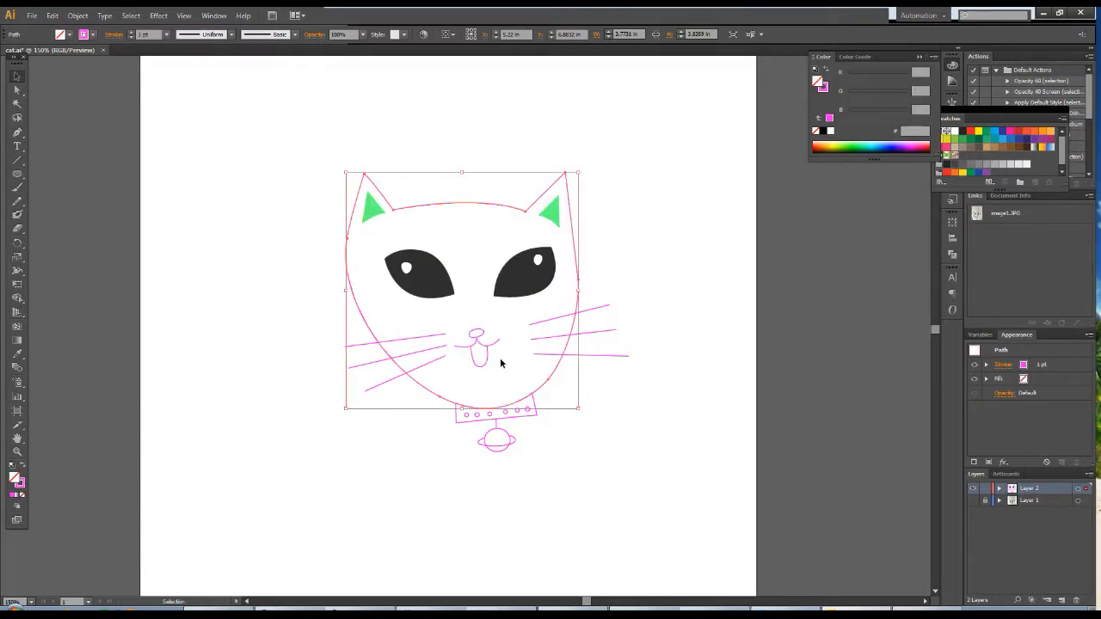
- Give the nose, mouth and tongue paths a stroke in the eyes' sampled dark grey with no fill, and deselect them
click(489, 346)
shift+click(480, 368)
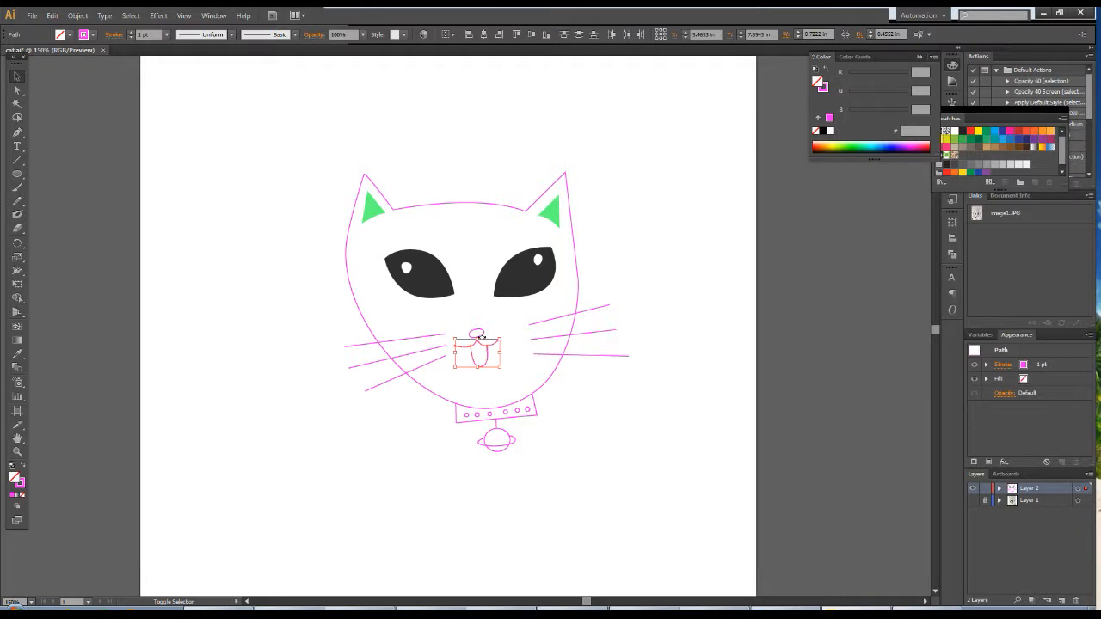
shift+click(486, 333)
double_click(20, 484)
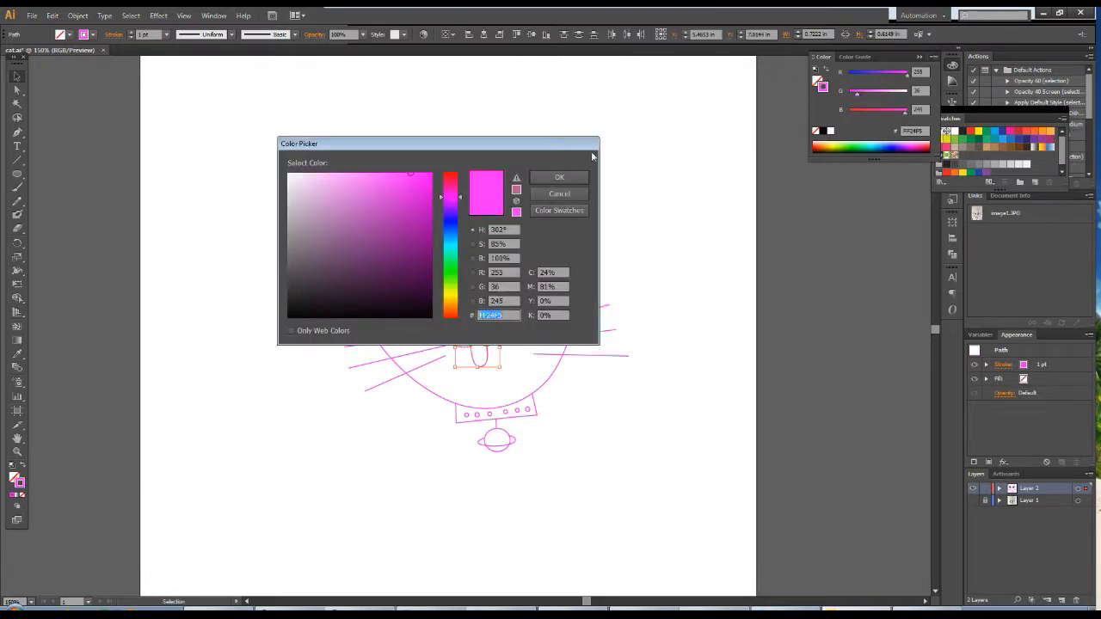
click(559, 193)
click(17, 354)
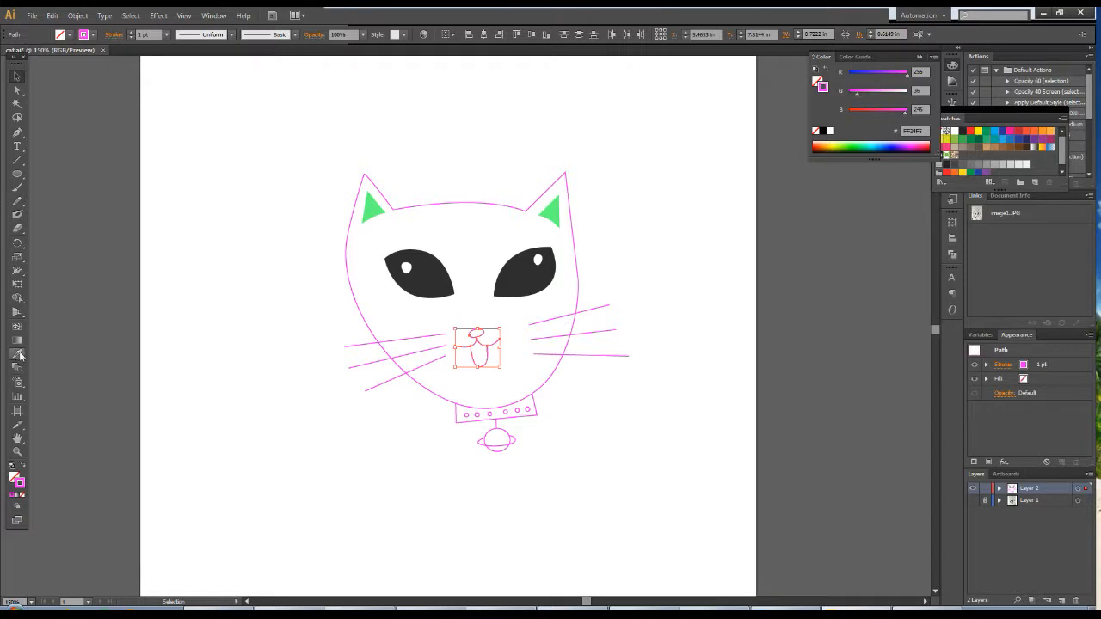
click(432, 294)
click(23, 468)
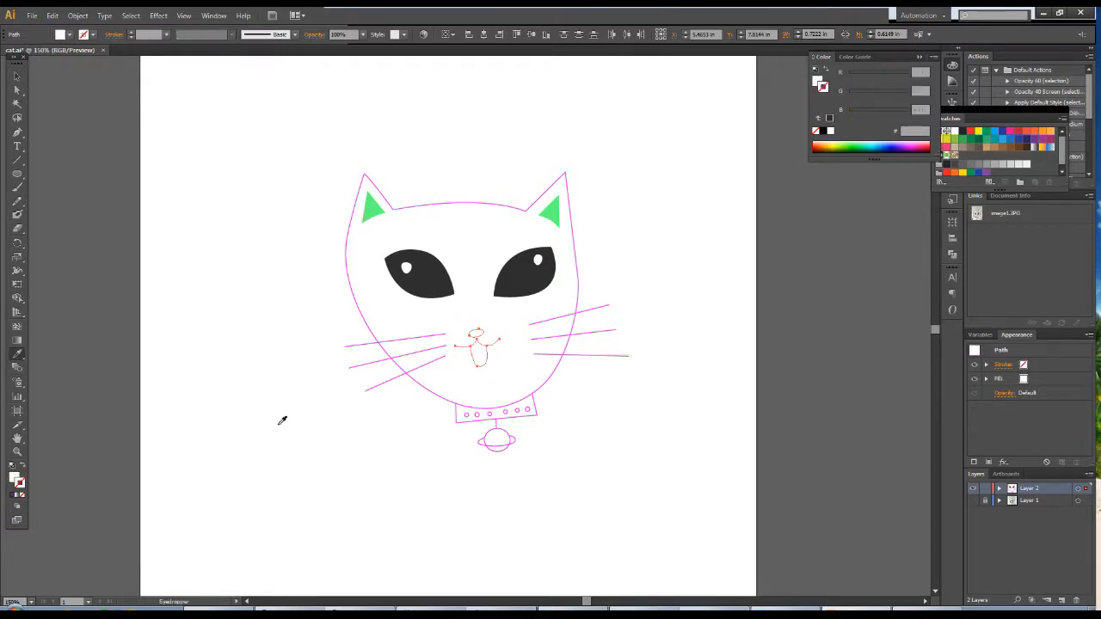
click(17, 76)
click(531, 417)
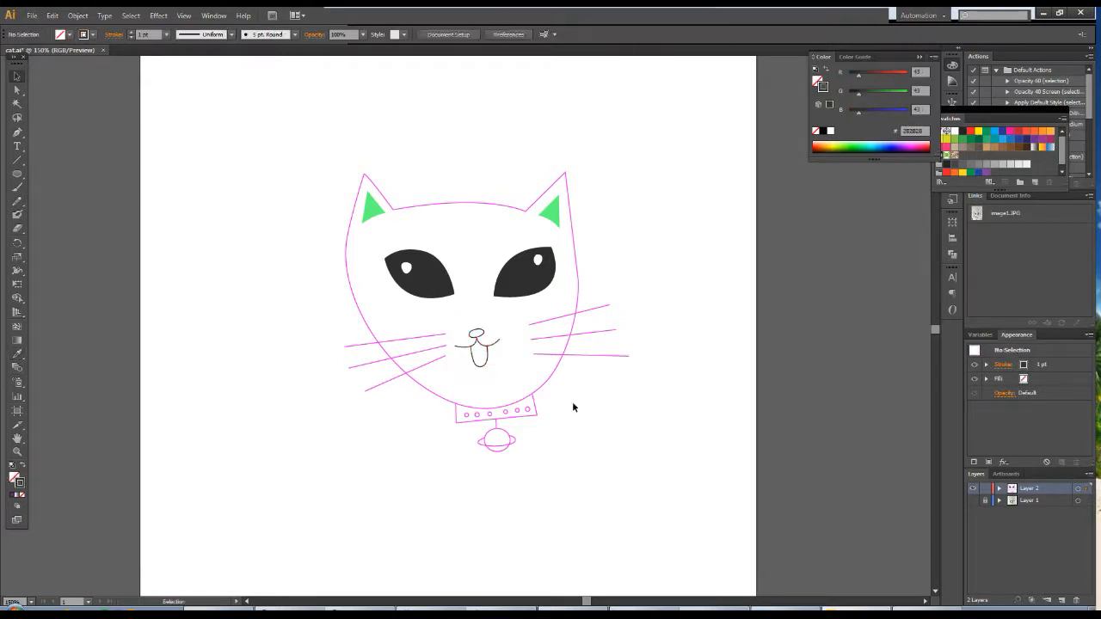
- Match all six whiskers to the mouth's dark grey stroke with the Eyedropper, and deselect them
click(543, 324)
shift+click(547, 340)
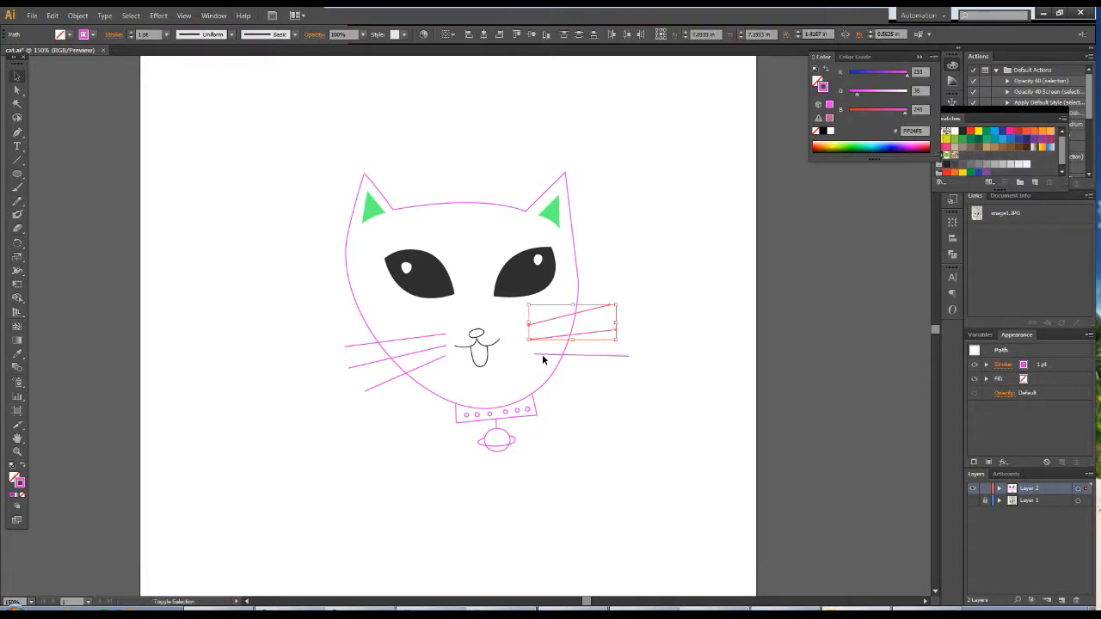
shift+click(544, 355)
shift+click(435, 338)
shift+click(435, 348)
shift+click(433, 362)
key(i)
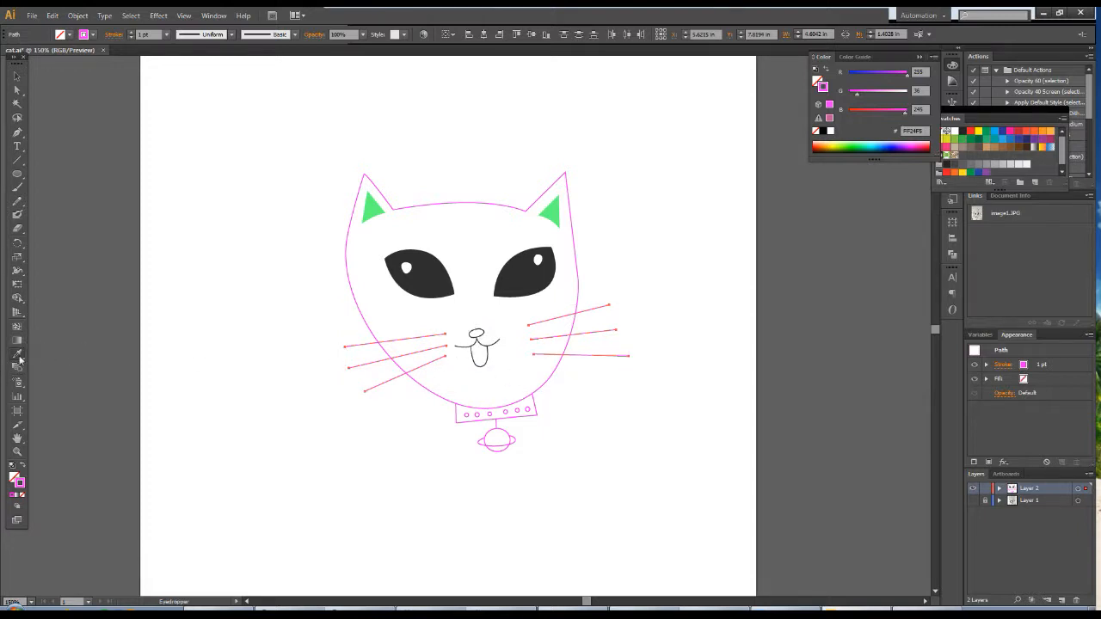
click(476, 343)
click(16, 75)
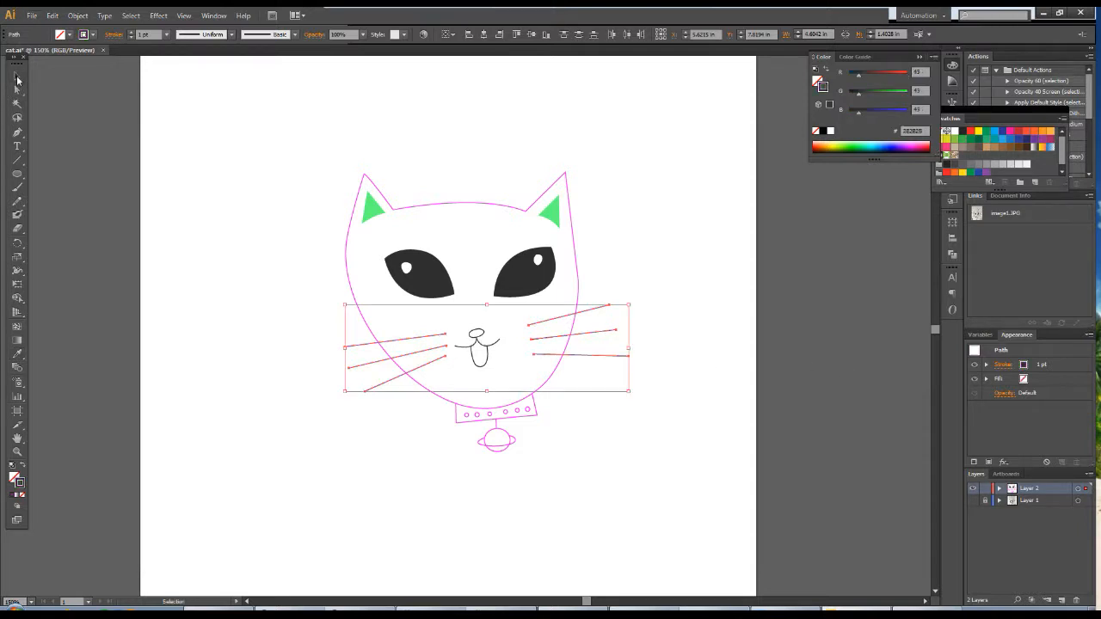
click(263, 291)
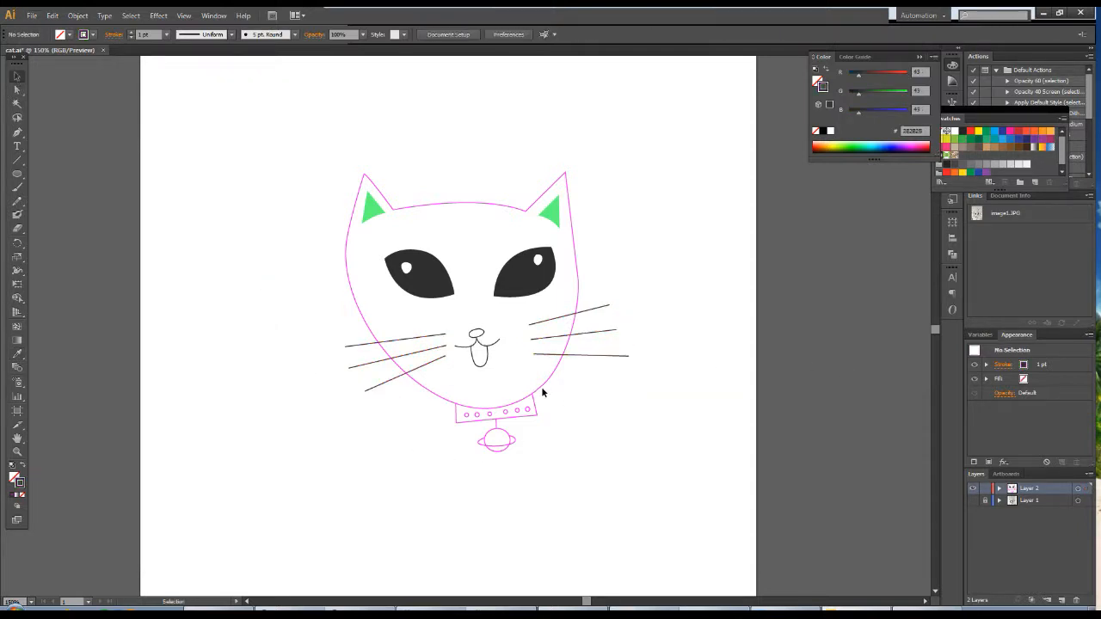
- Set the stroke weight of the whiskers, nose, mouth and tongue to 2 pt, and deselect them
drag(429, 319, 545, 385)
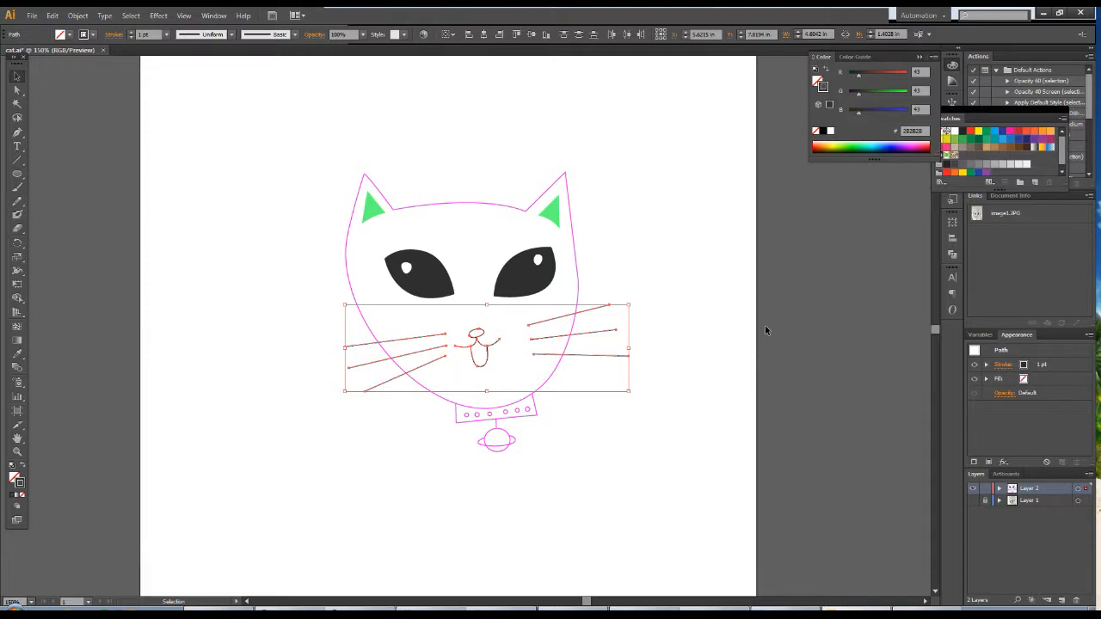
mouse_move(1000, 125)
mouse_down()
mouse_move(877, 181)
mouse_move(869, 172)
mouse_up()
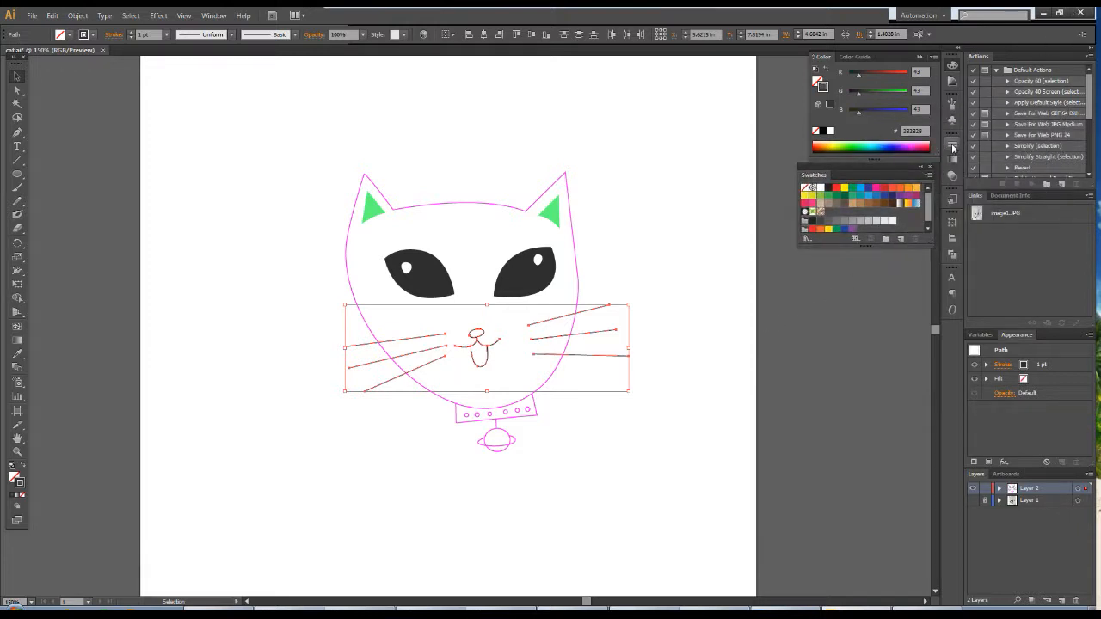
click(955, 148)
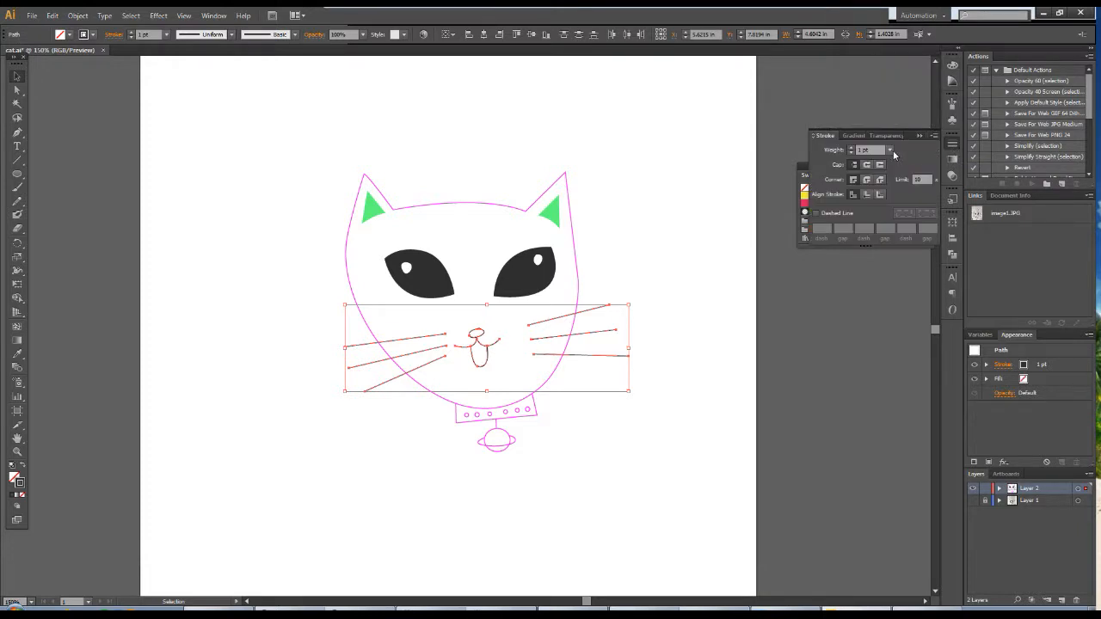
click(892, 153)
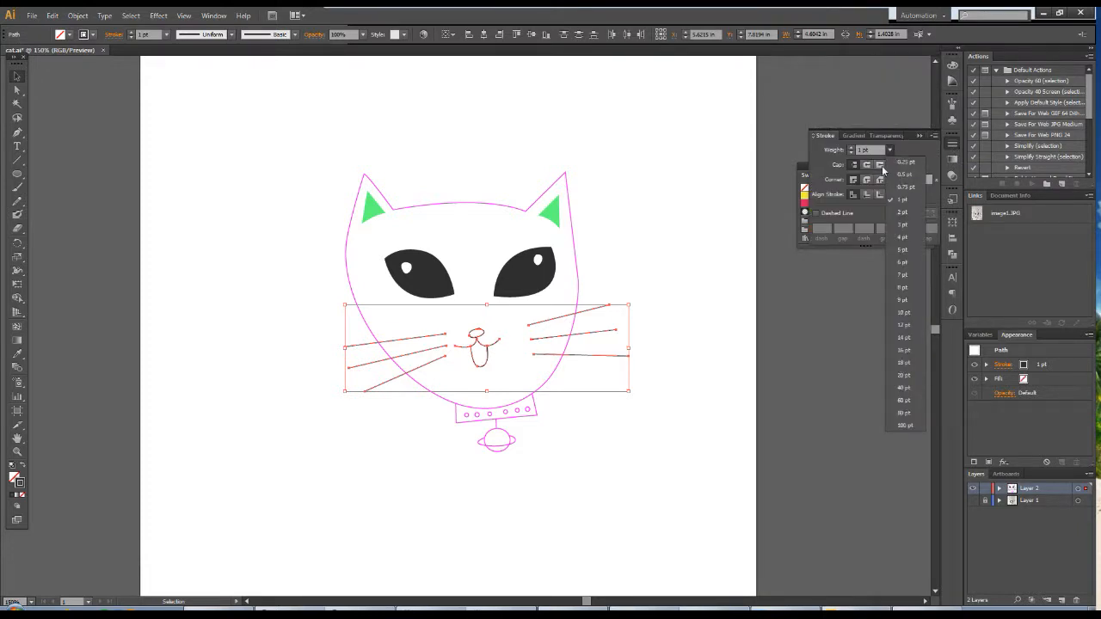
click(905, 229)
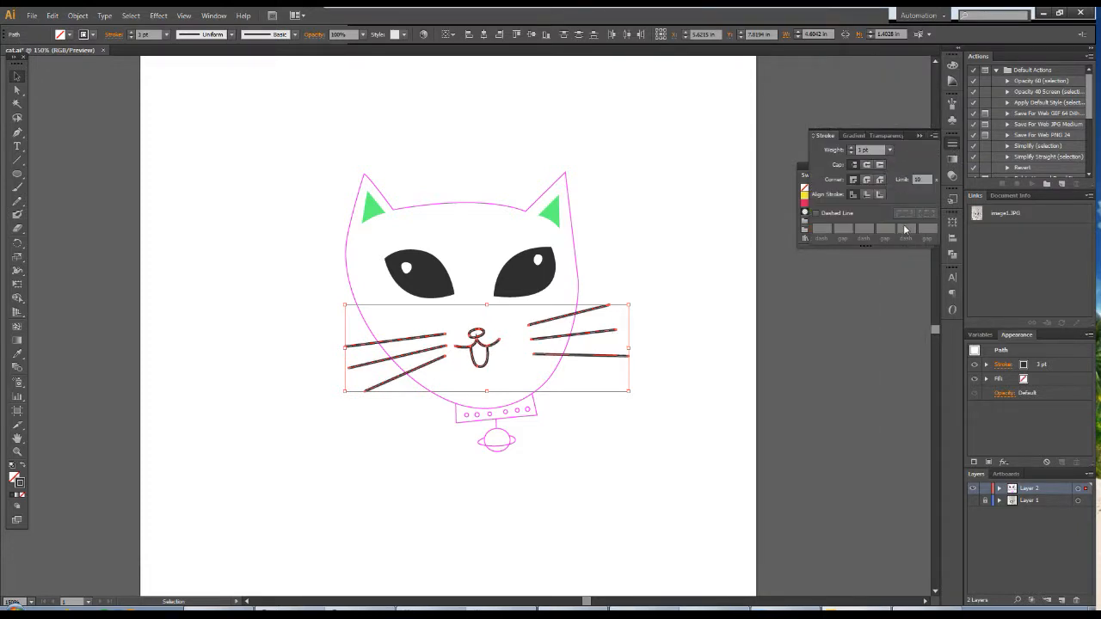
click(891, 151)
click(899, 217)
click(609, 317)
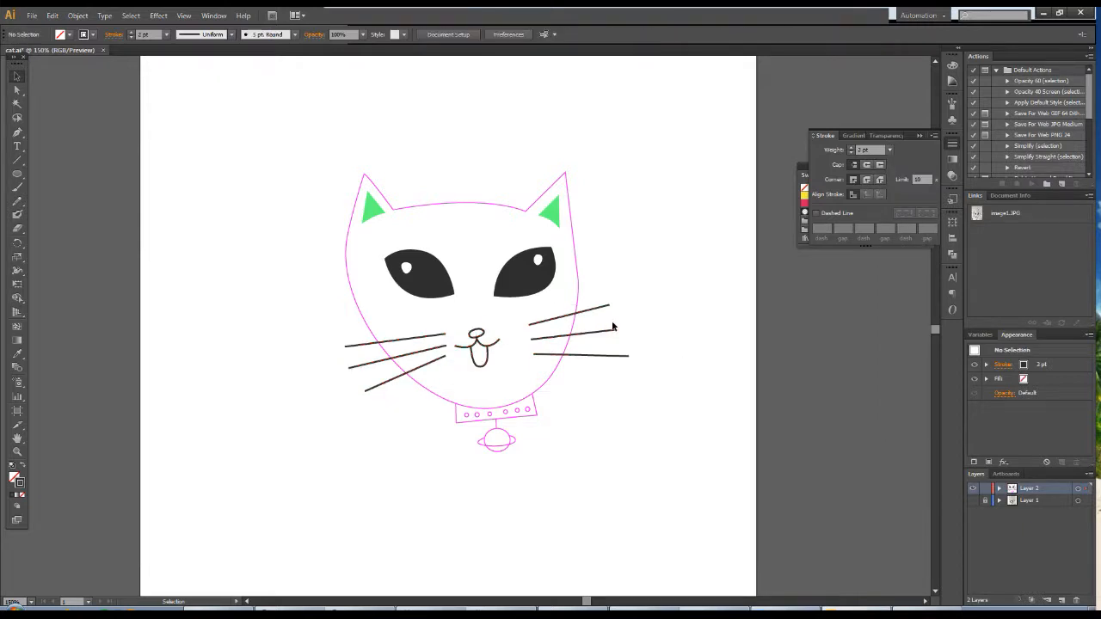
- Fill the head shape with light grey (RGB 226, 226, 226) and no outline
click(545, 386)
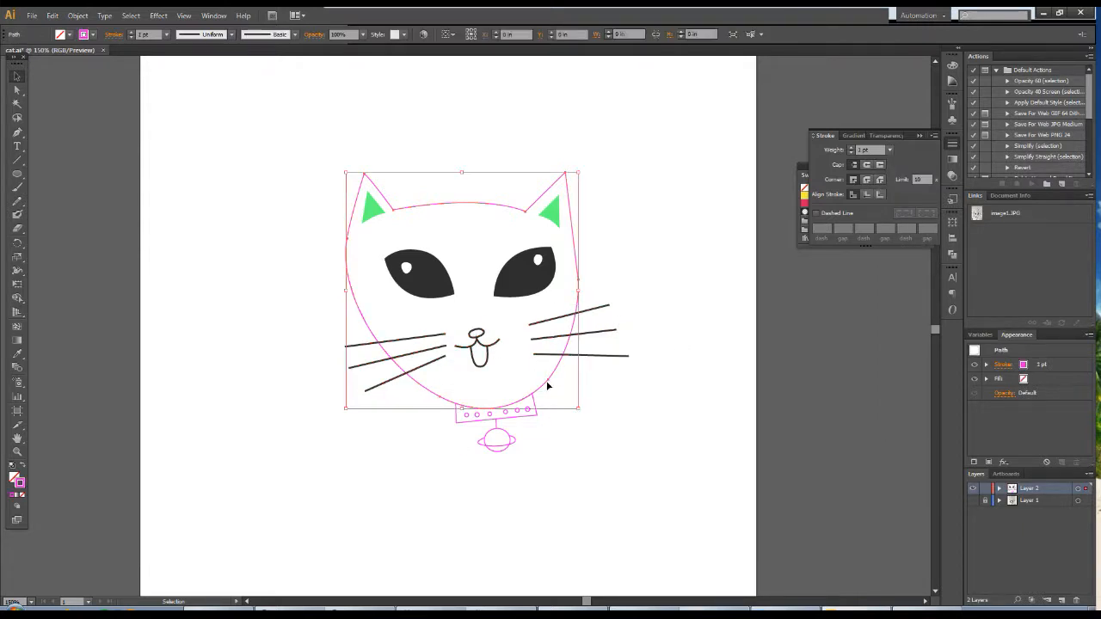
click(24, 466)
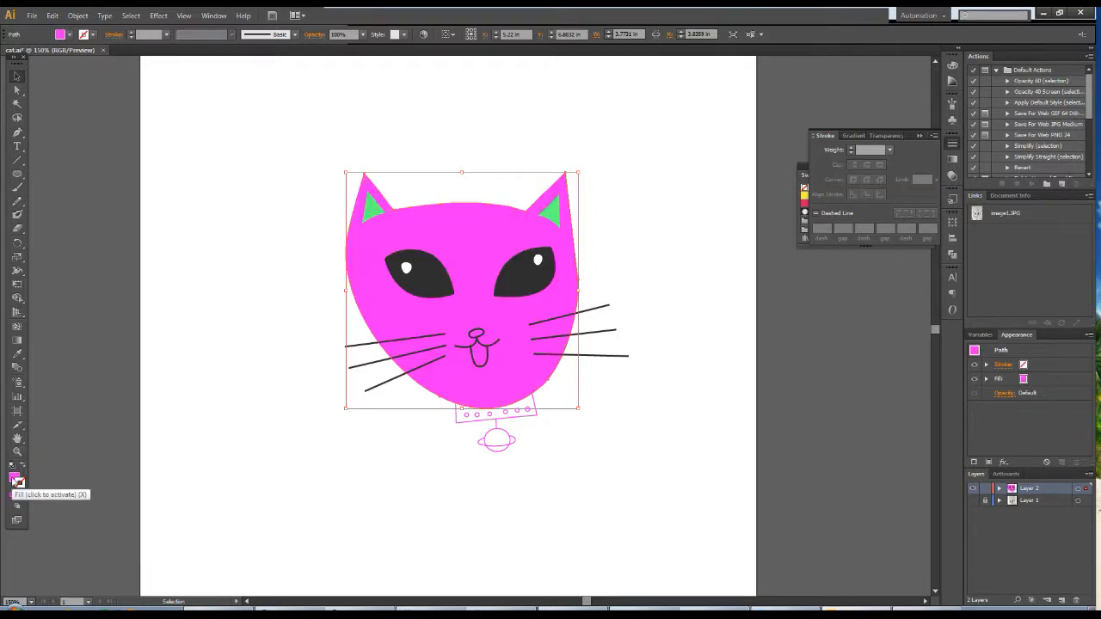
double_click(15, 479)
mouse_move(435, 149)
mouse_down()
mouse_move(727, 46)
mouse_move(795, 108)
mouse_up()
drag(669, 145, 634, 148)
click(908, 136)
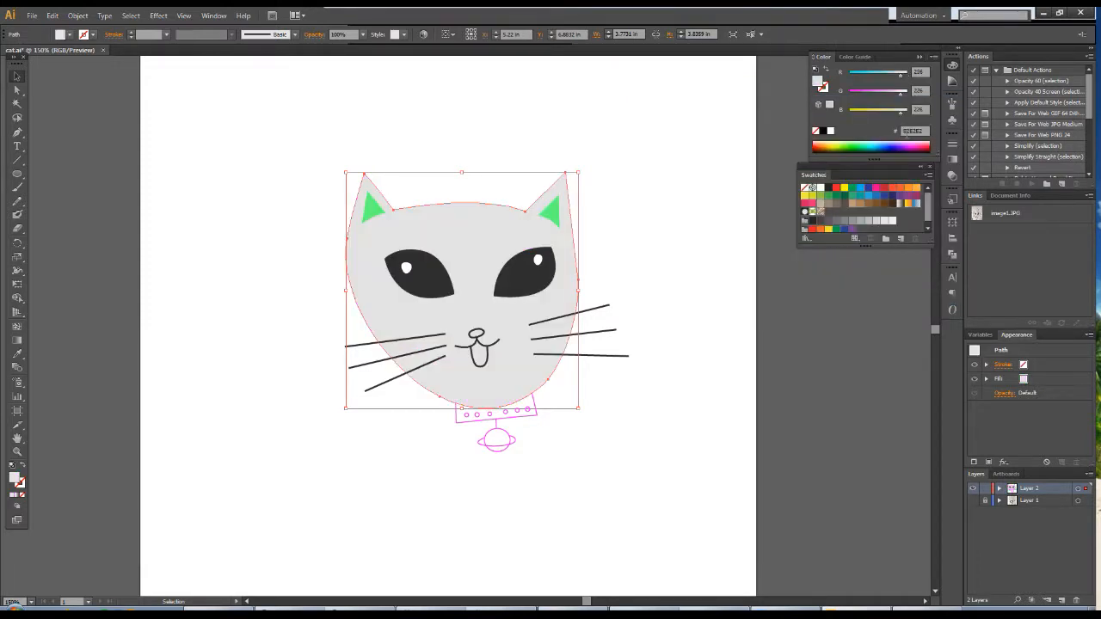
- Draw a background rectangle about 7.7 by 6.5 in around the cat with the Rectangle tool and send it to the back
drag(17, 174, 62, 174)
drag(251, 80, 728, 483)
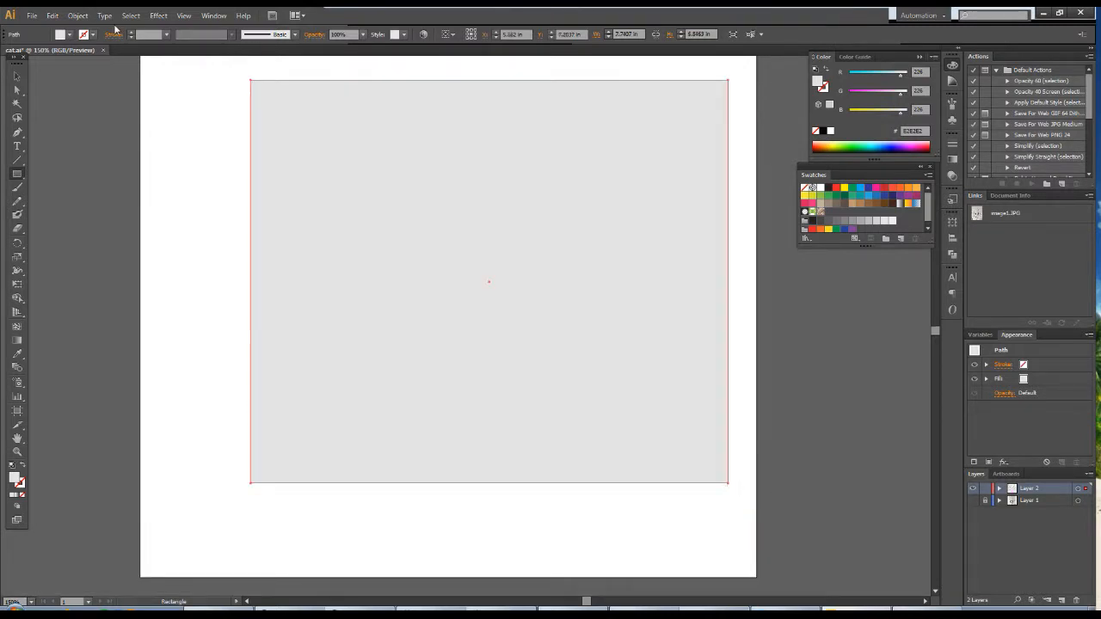
click(77, 15)
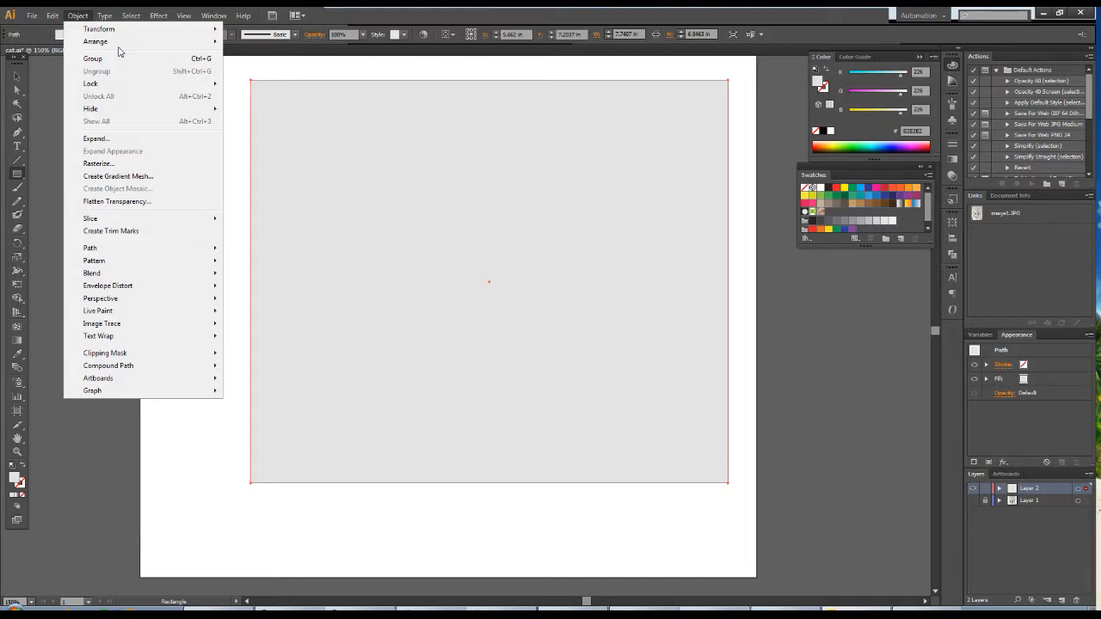
mouse_move(134, 42)
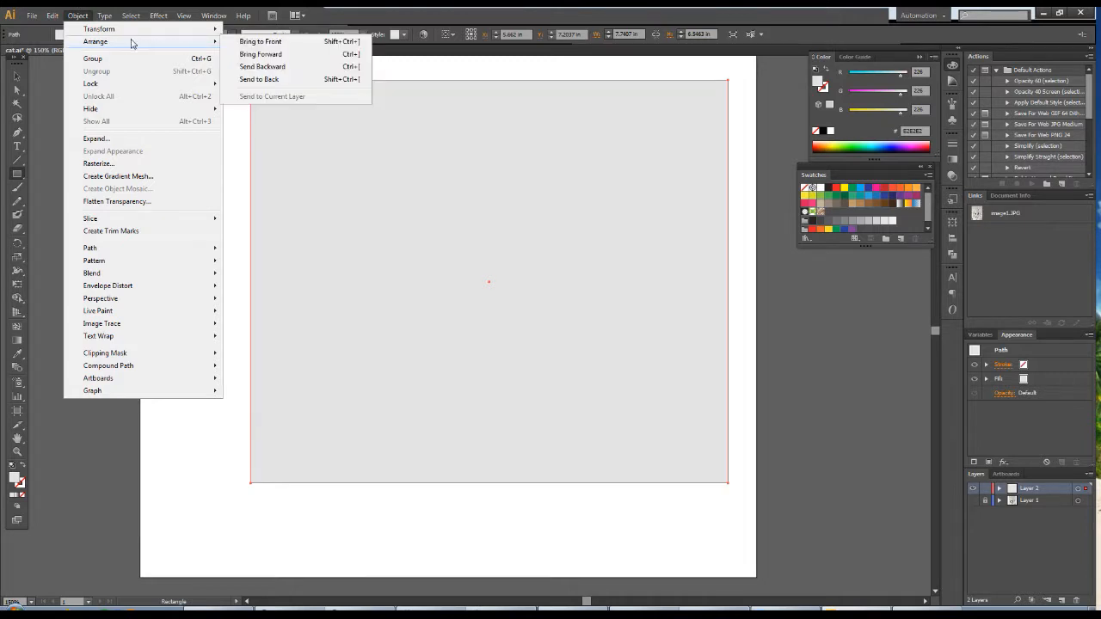
click(287, 79)
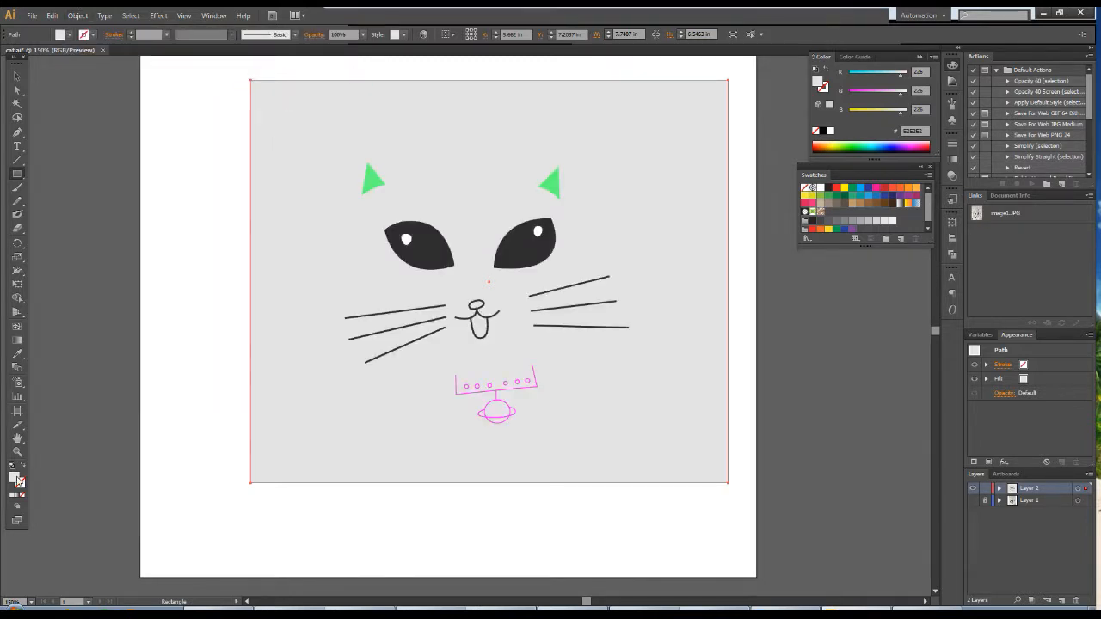
- Fill the background rectangle with light pink (F7BAEA) and deselect it
double_click(17, 480)
click(810, 150)
click(678, 140)
drag(679, 140, 684, 136)
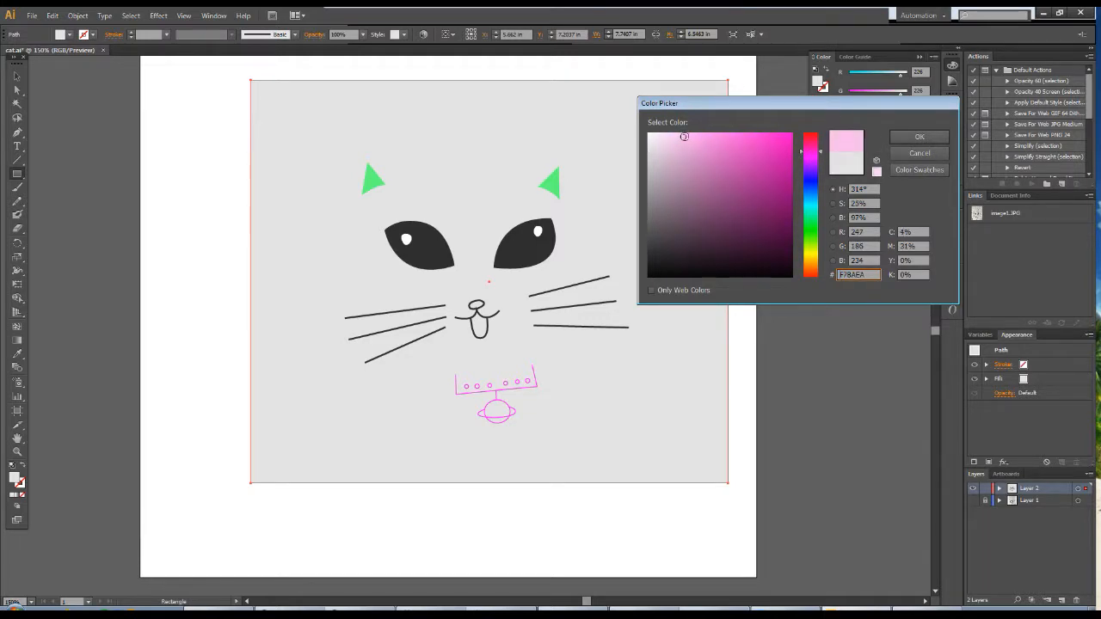
click(919, 137)
click(17, 76)
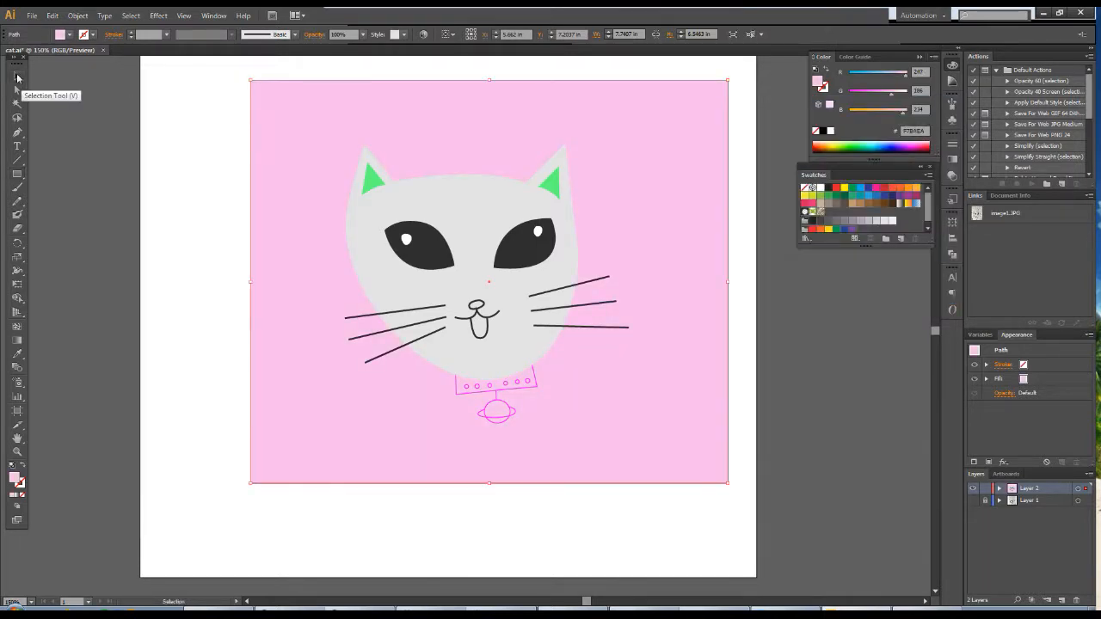
click(200, 212)
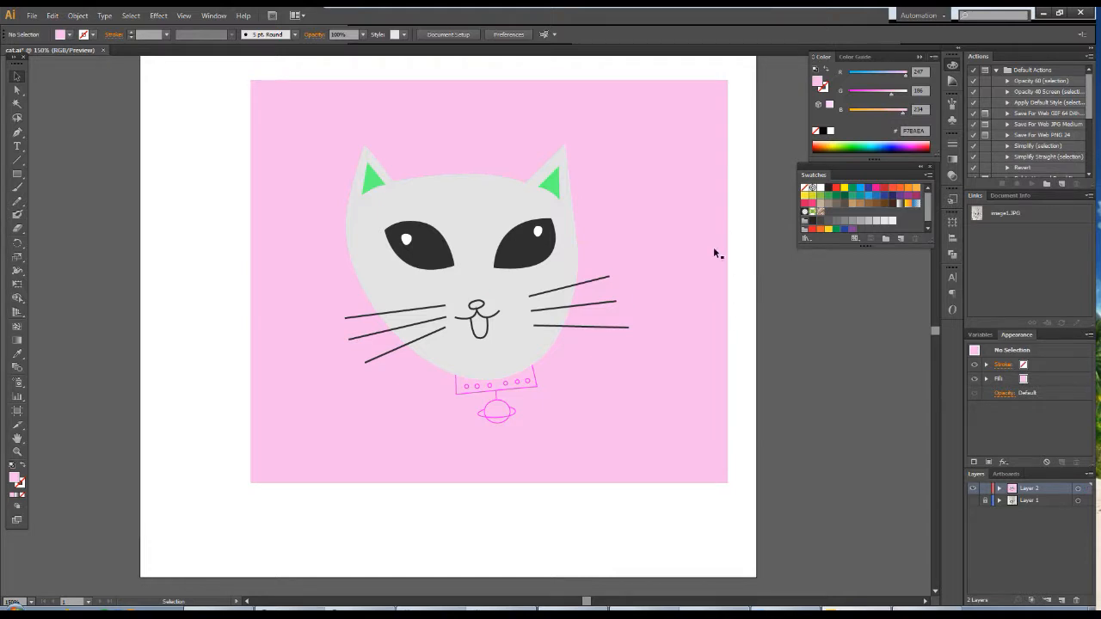
- Fill the cat's nose with pink (FFA6FF), keeping its dark grey outline
click(522, 357)
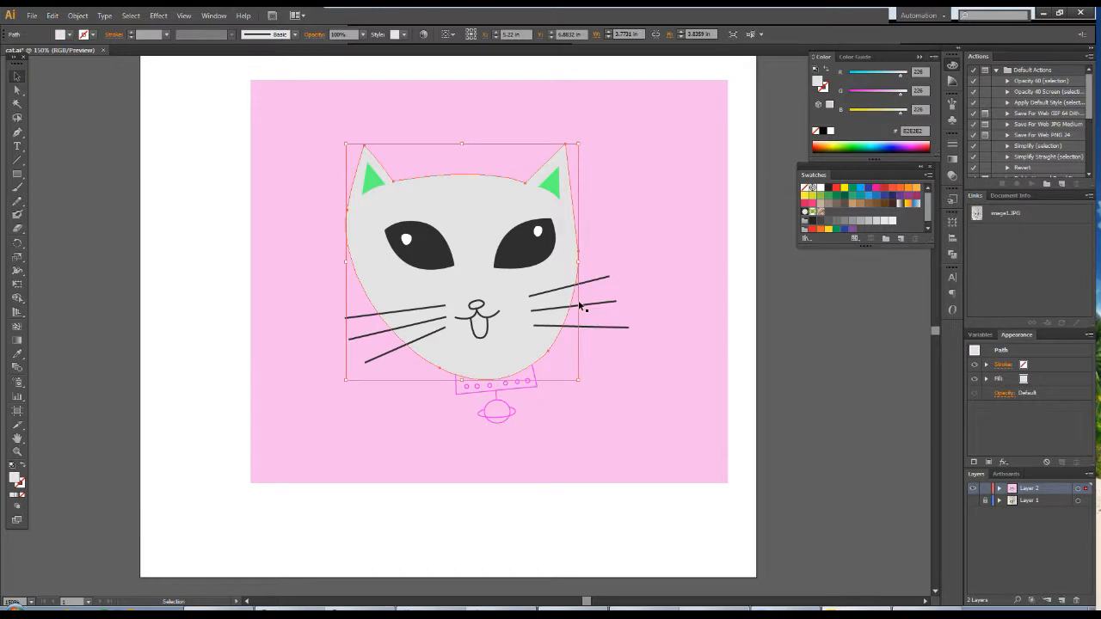
click(602, 286)
click(17, 451)
click(463, 348)
click(516, 293)
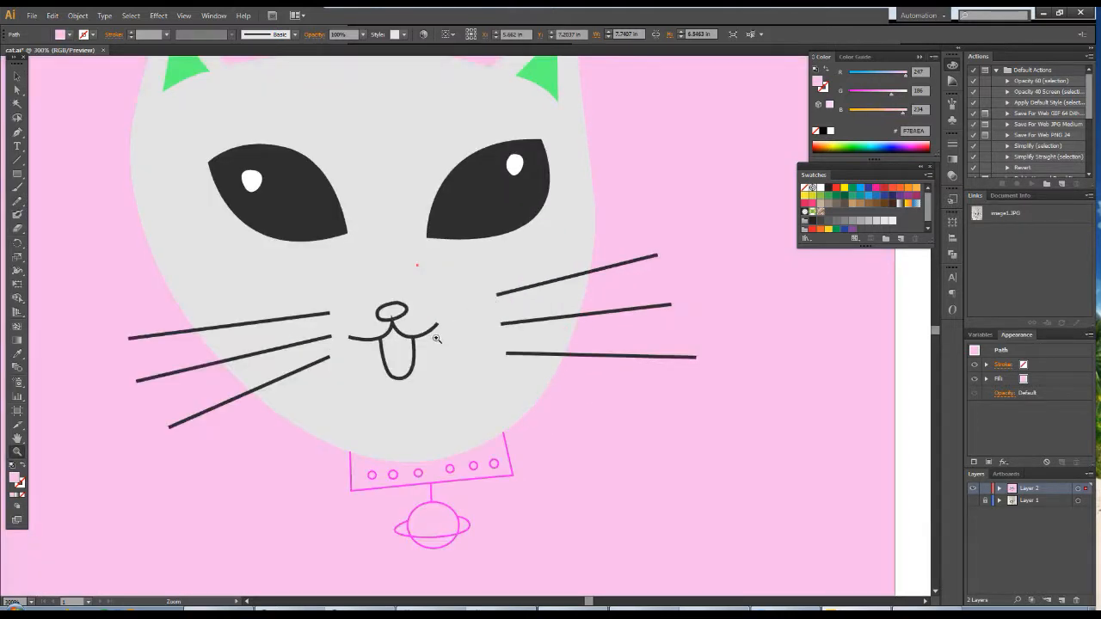
click(439, 339)
click(424, 324)
click(440, 316)
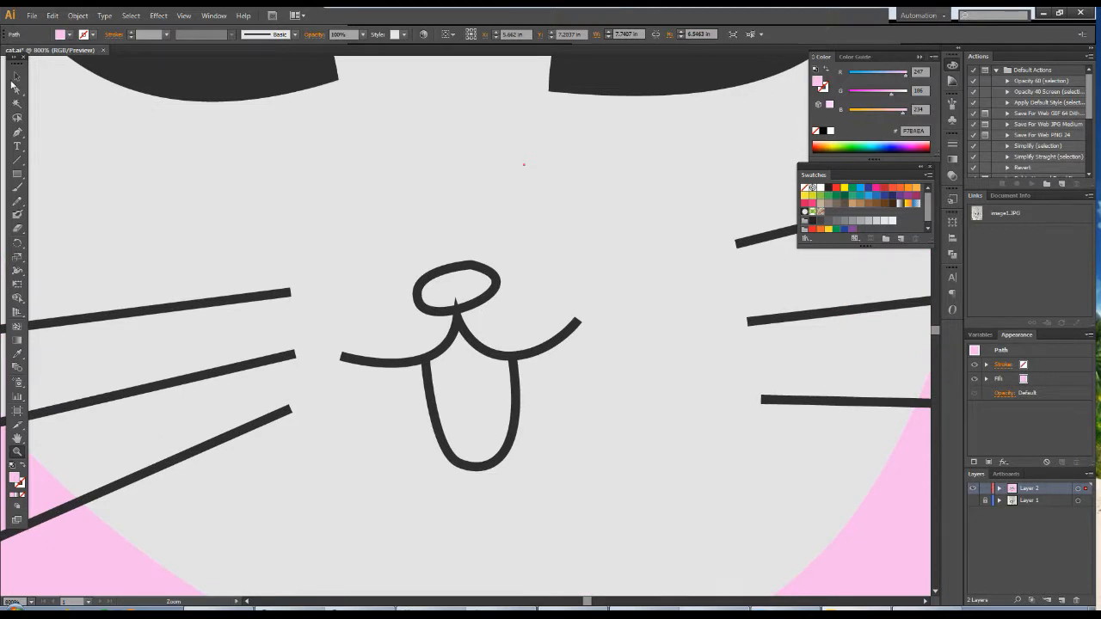
click(17, 75)
click(494, 296)
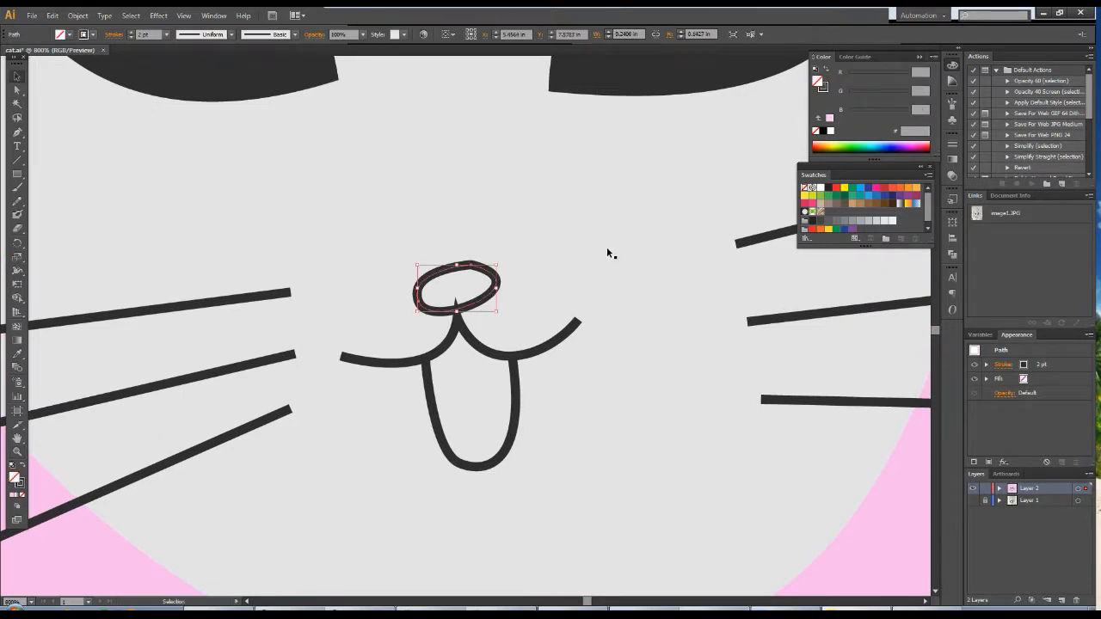
double_click(17, 480)
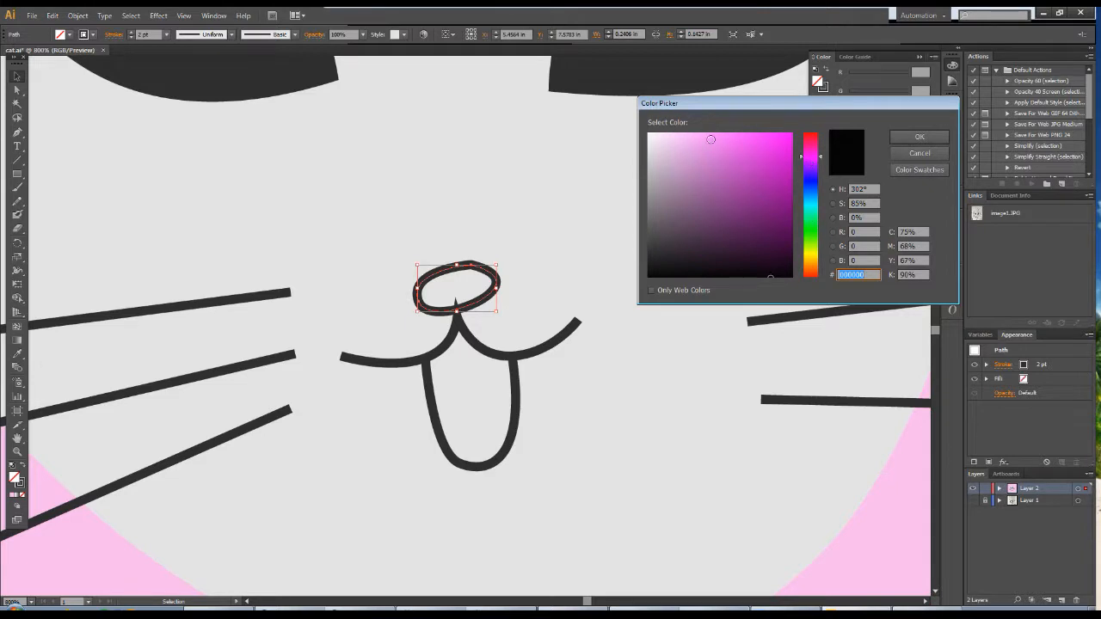
drag(659, 159, 702, 134)
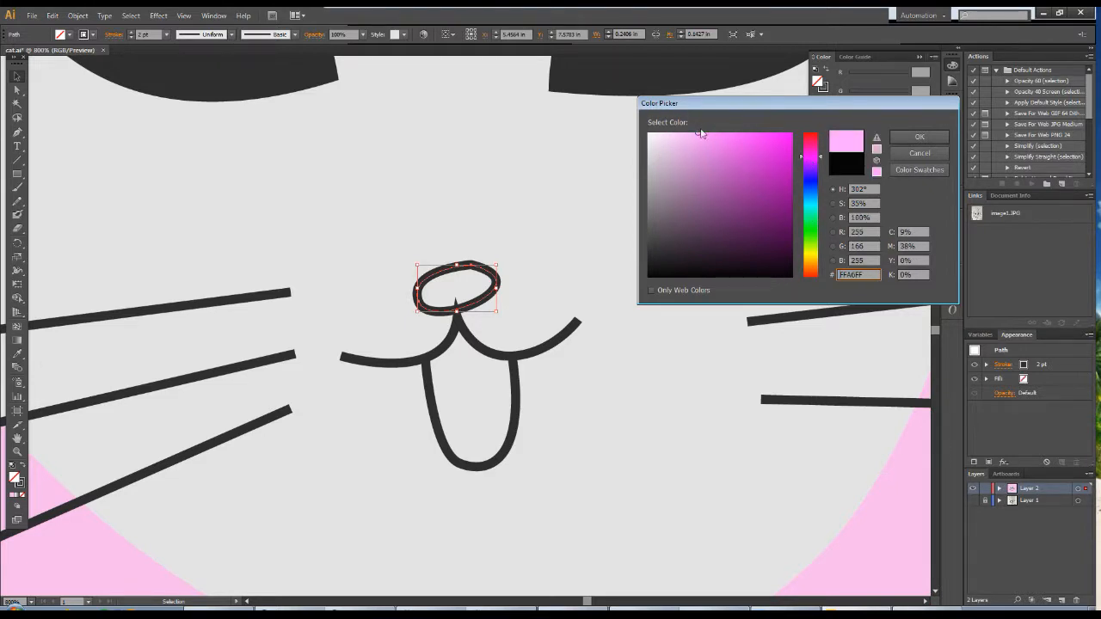
click(920, 137)
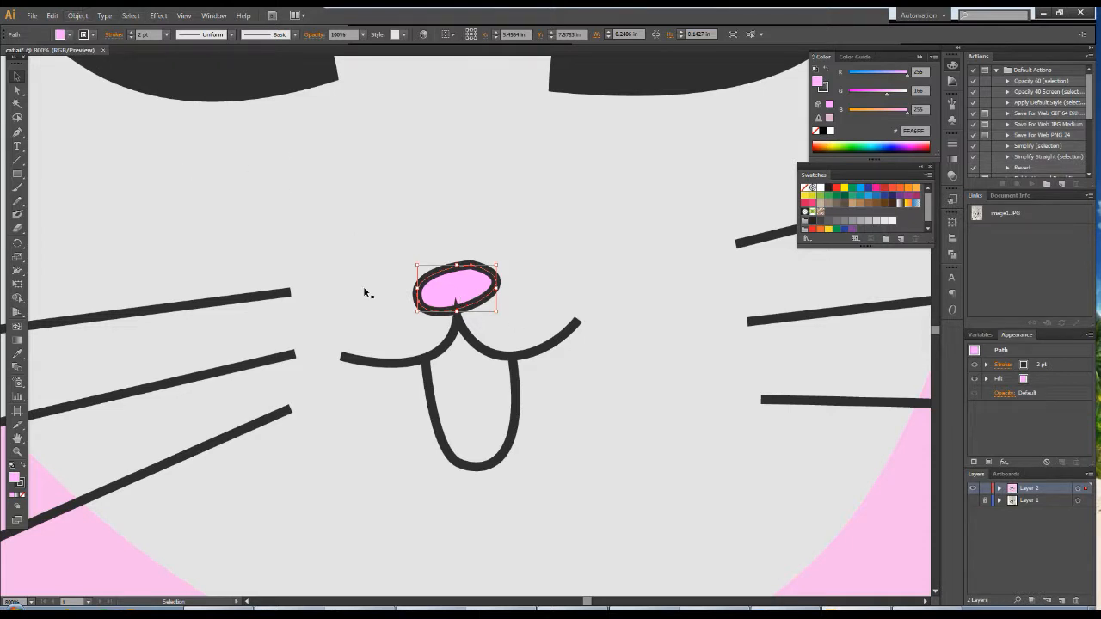
- Try sending the nose to the back of the stacking order
click(465, 335)
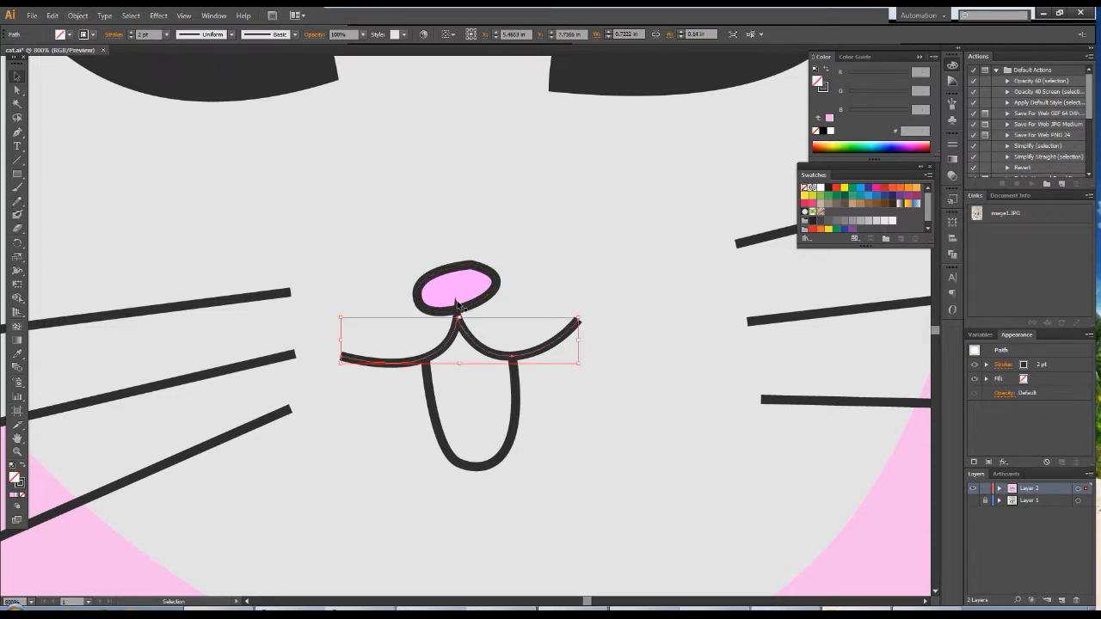
click(484, 307)
click(78, 16)
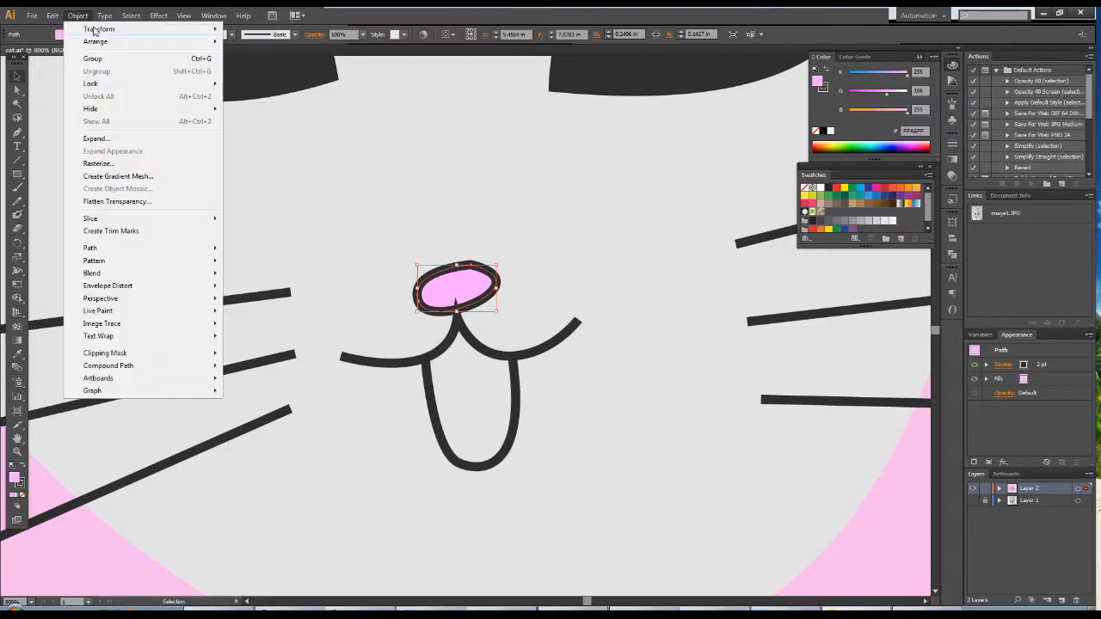
mouse_move(123, 43)
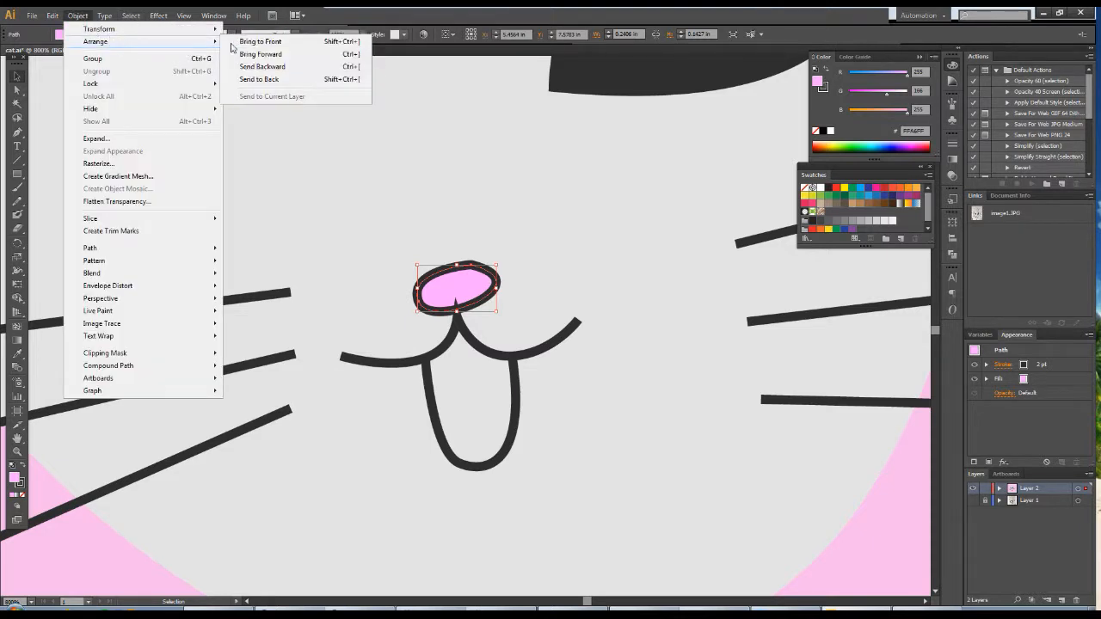
click(284, 79)
- Bring the nose to the front so it covers the peak of the mouth line, and deselect it
click(77, 15)
mouse_move(107, 46)
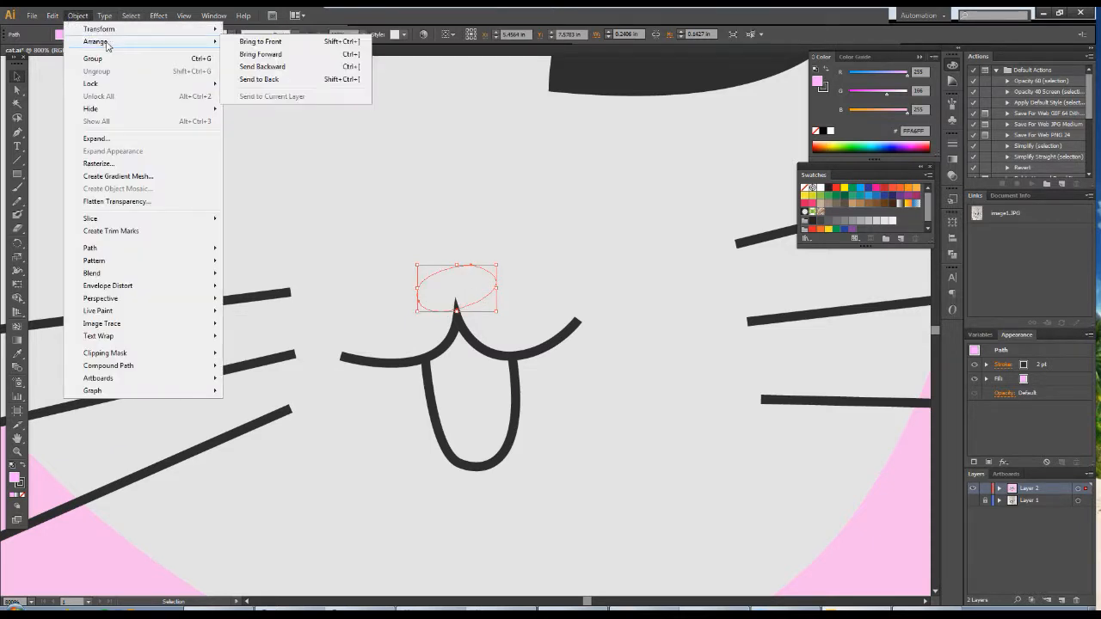
click(261, 43)
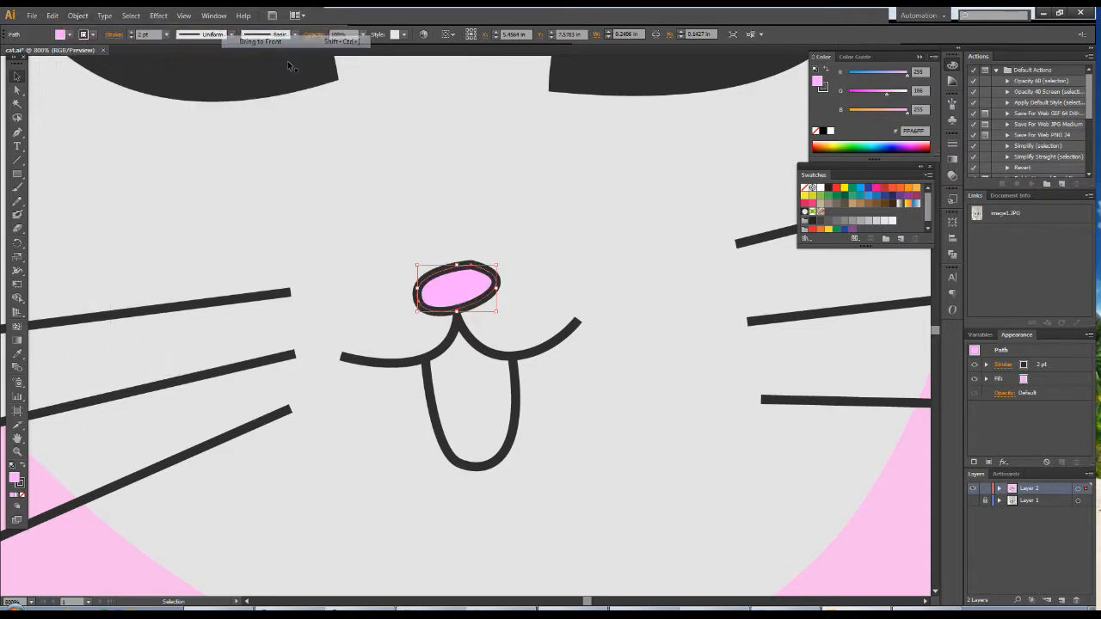
click(533, 245)
- Extend the tongue path with the Pen tool from its left end along the mouth curve up to the peak under the nose
click(17, 453)
alt+click(608, 315)
alt+click(559, 353)
alt+click(514, 393)
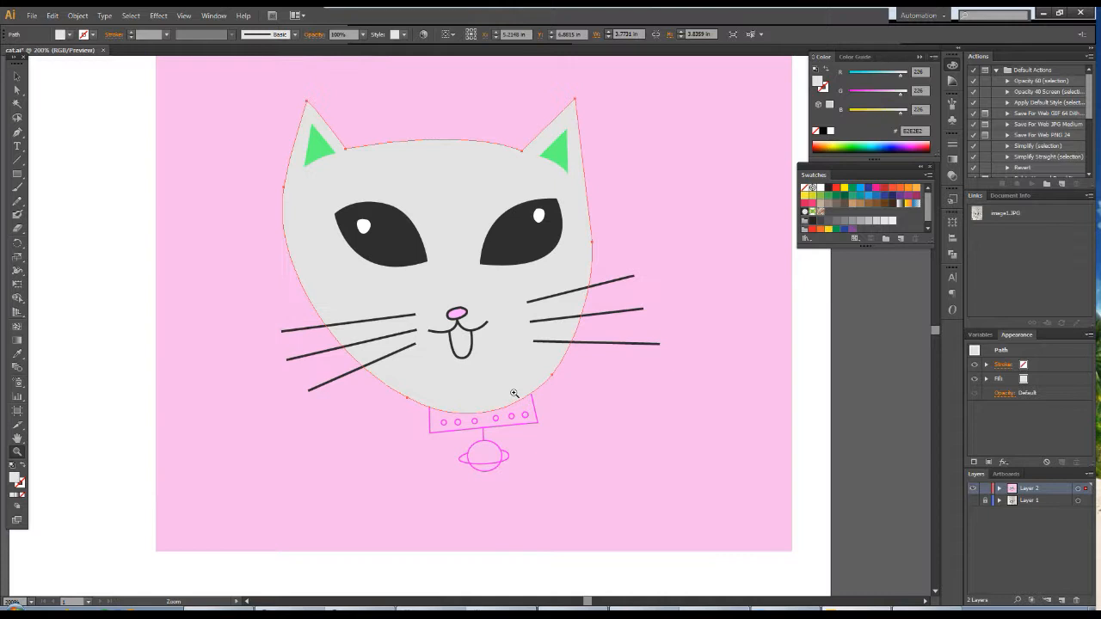
click(503, 375)
click(425, 306)
click(387, 217)
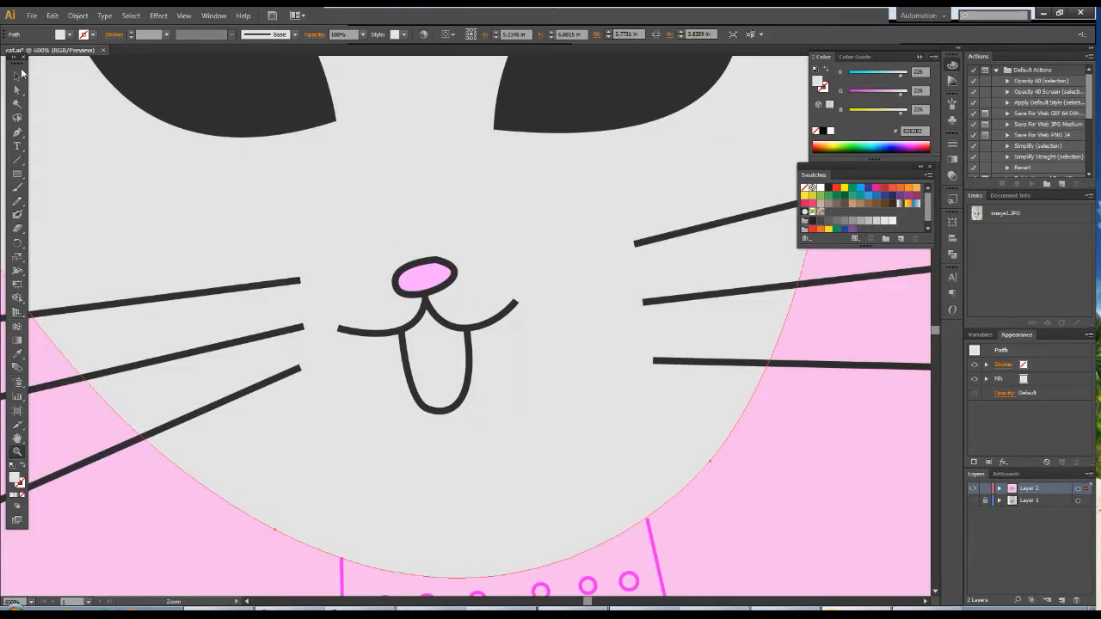
click(417, 385)
click(17, 79)
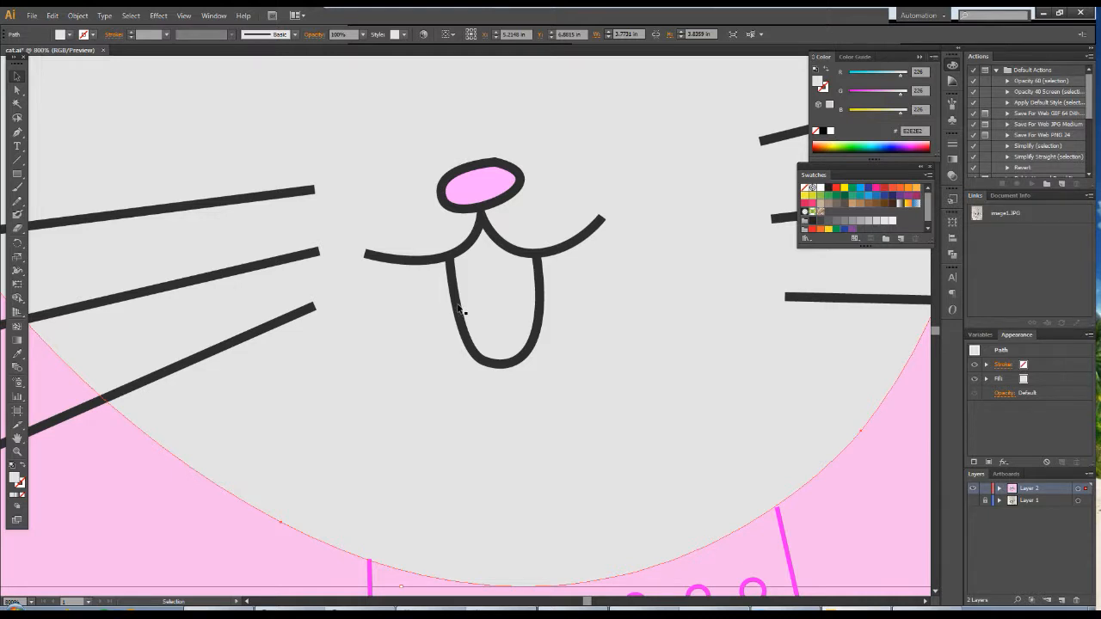
click(459, 309)
click(17, 133)
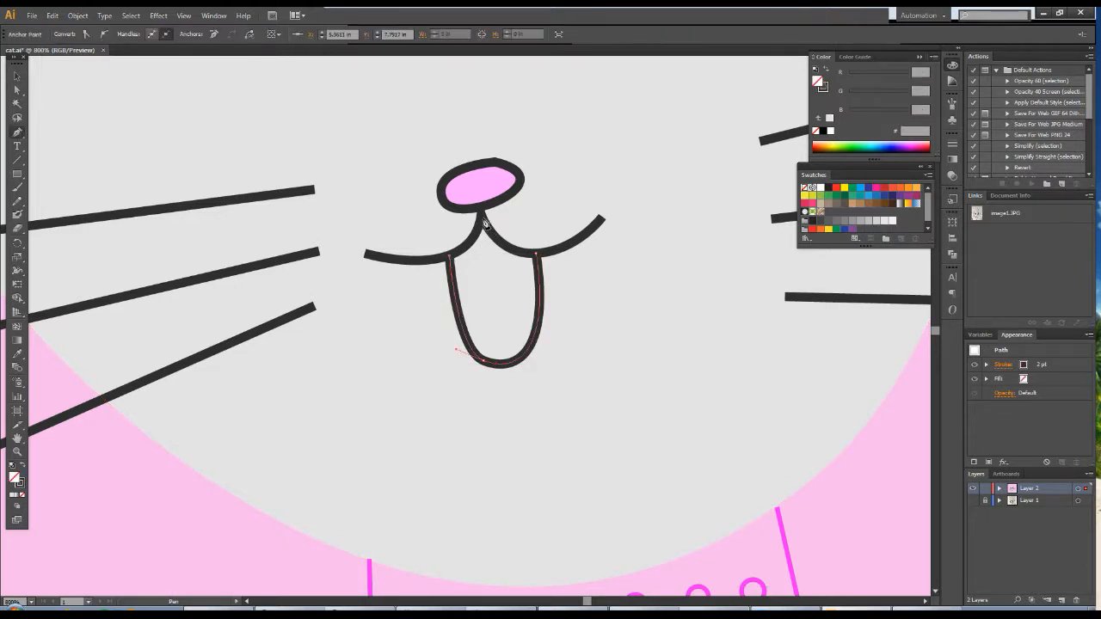
drag(482, 220, 482, 196)
key(ctrl+z)
click(18, 133)
click(449, 257)
drag(481, 219, 483, 203)
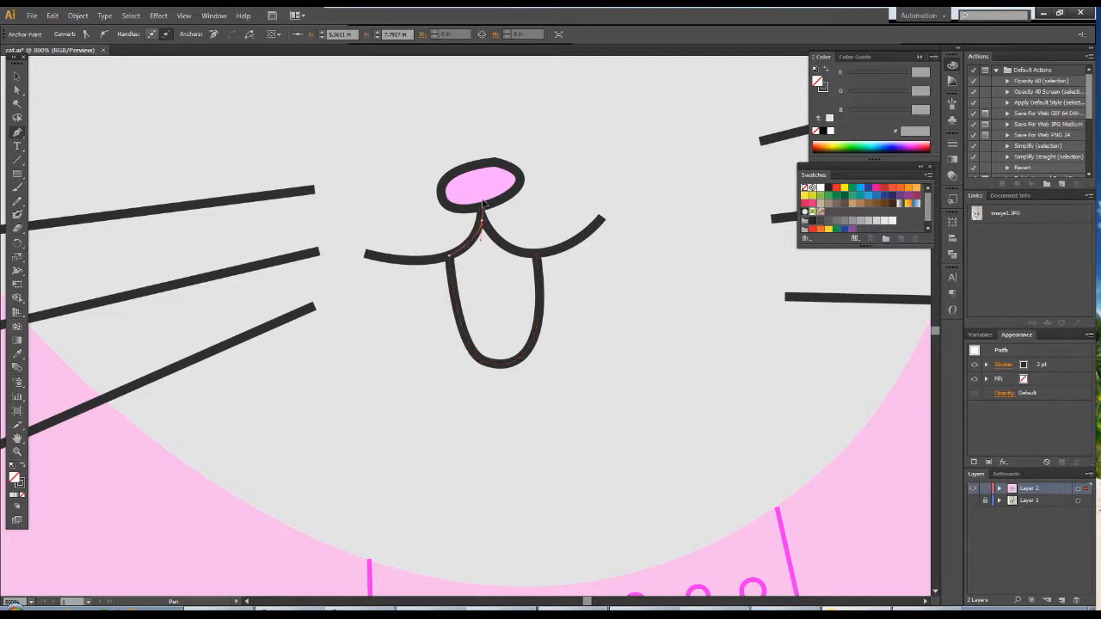
click(482, 222)
- Continue the tongue path from the mouth's peak down the right mouth curve and close it at the tongue's right end
mouse_move(538, 260)
mouse_down()
mouse_move(567, 242)
mouse_move(560, 278)
mouse_move(543, 263)
mouse_move(548, 254)
mouse_up()
drag(552, 262, 535, 229)
click(484, 226)
mouse_move(535, 254)
mouse_down()
mouse_move(556, 347)
mouse_move(550, 262)
mouse_up()
key(ctrl+z)
ctrl+click(510, 250)
ctrl+click(540, 258)
ctrl+click(528, 275)
click(536, 256)
drag(613, 330, 536, 145)
click(535, 255)
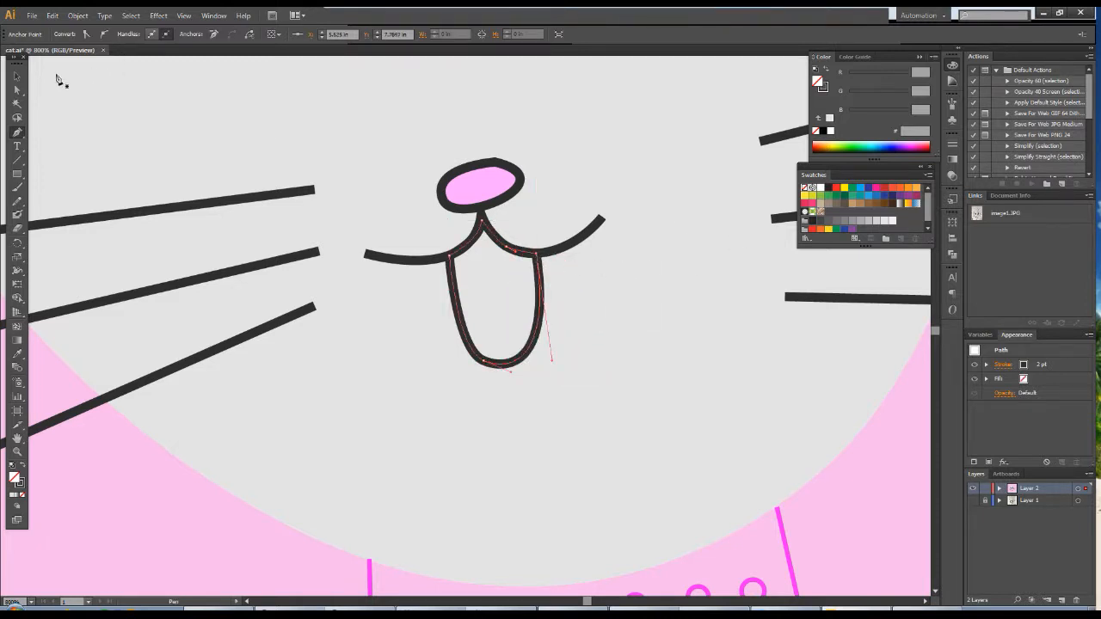
click(17, 89)
click(515, 252)
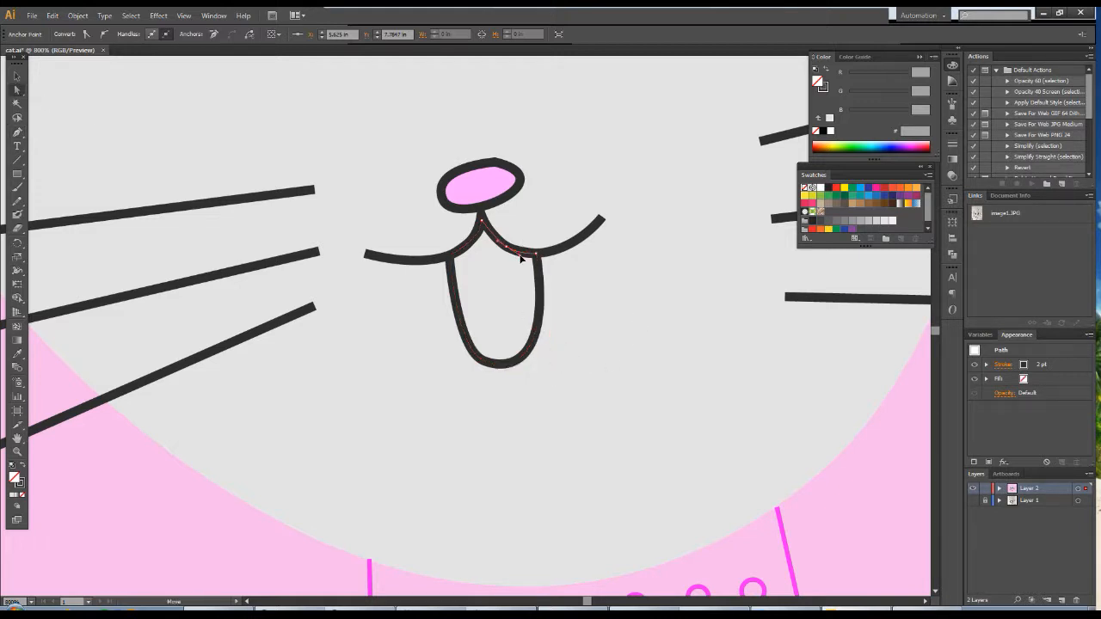
click(747, 347)
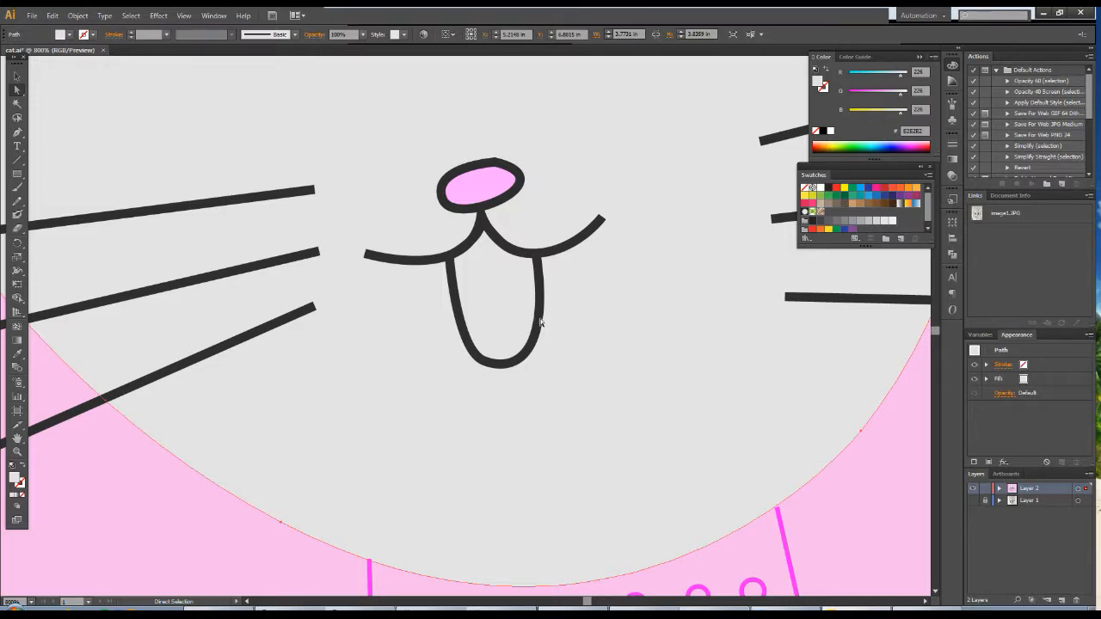
- Fill the closed tongue shape with the nose's pink using the Eyedropper, and deselect it
click(17, 76)
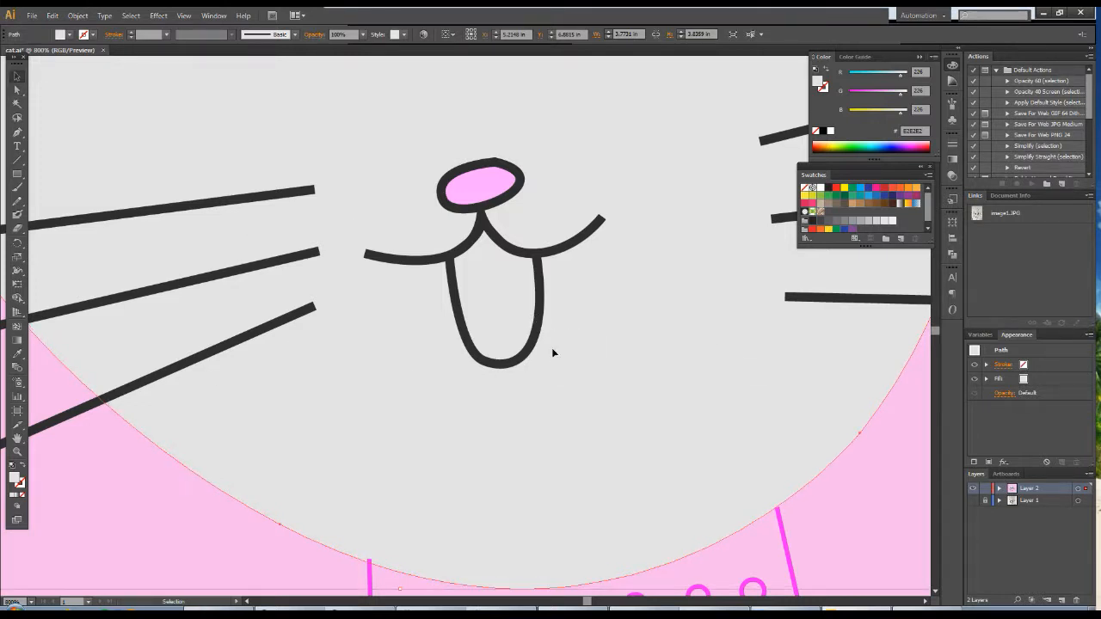
click(540, 320)
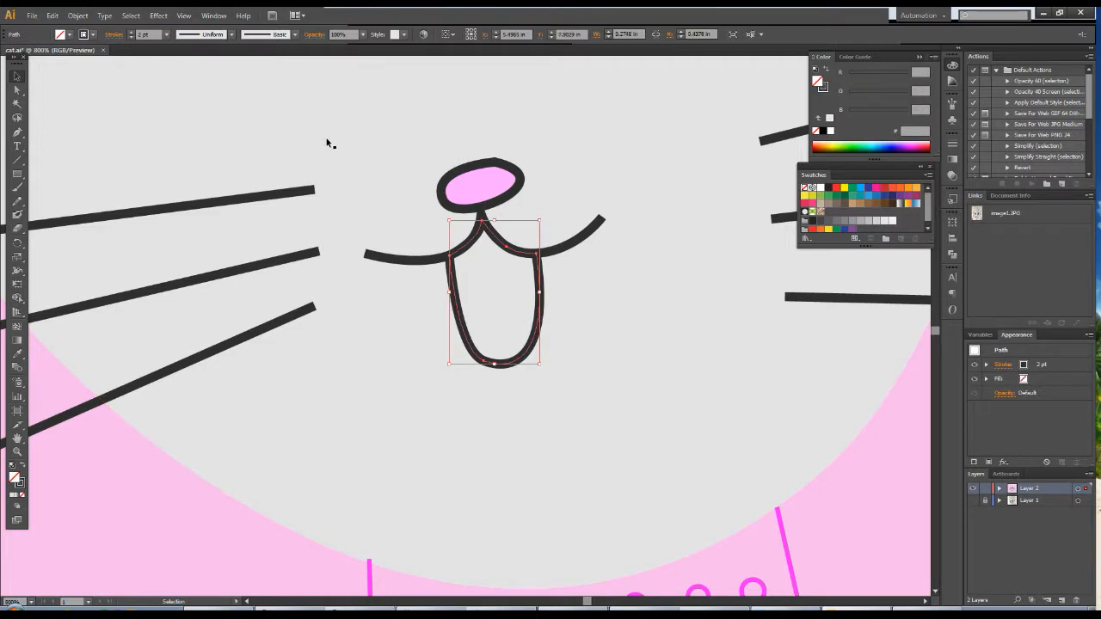
click(16, 354)
click(469, 186)
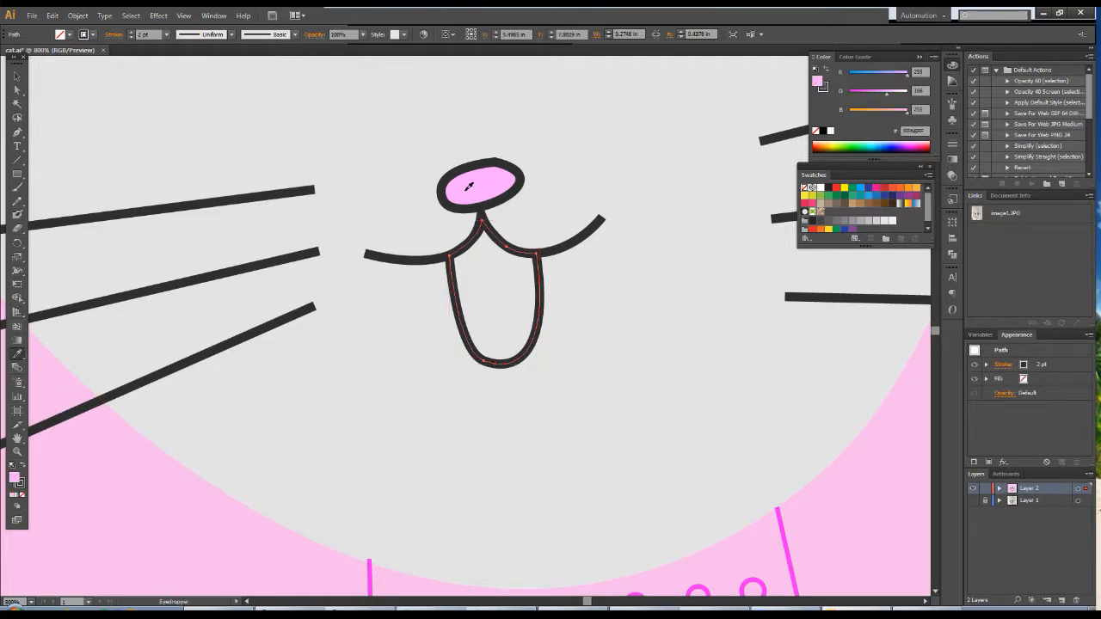
click(17, 76)
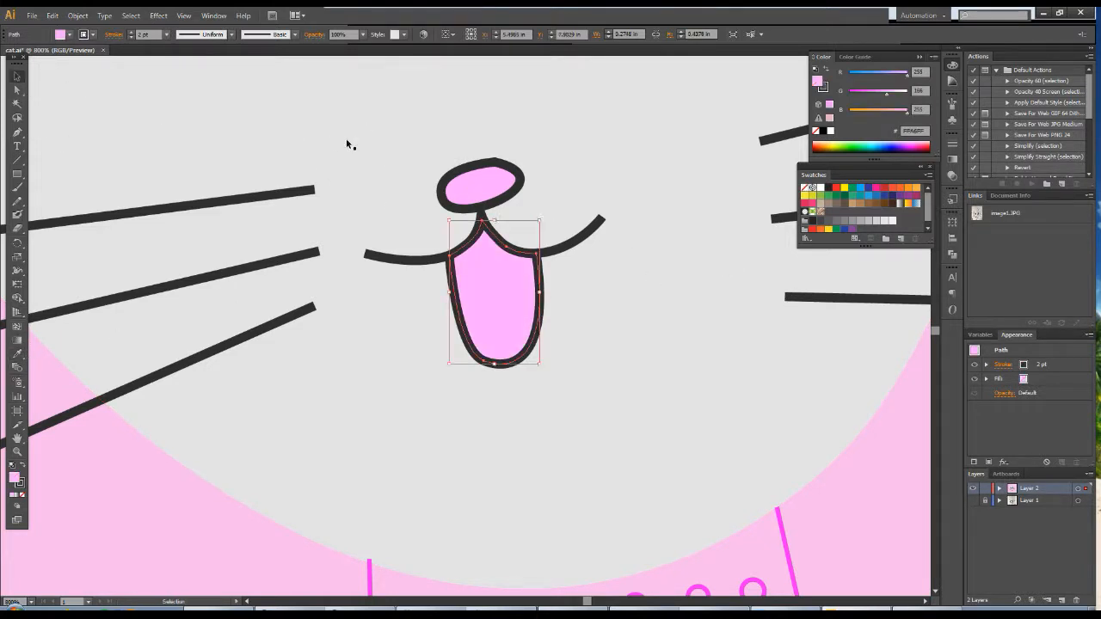
click(381, 269)
- Change the head shape's fill to white (FFFFFF)
key(z)
alt+click(554, 344)
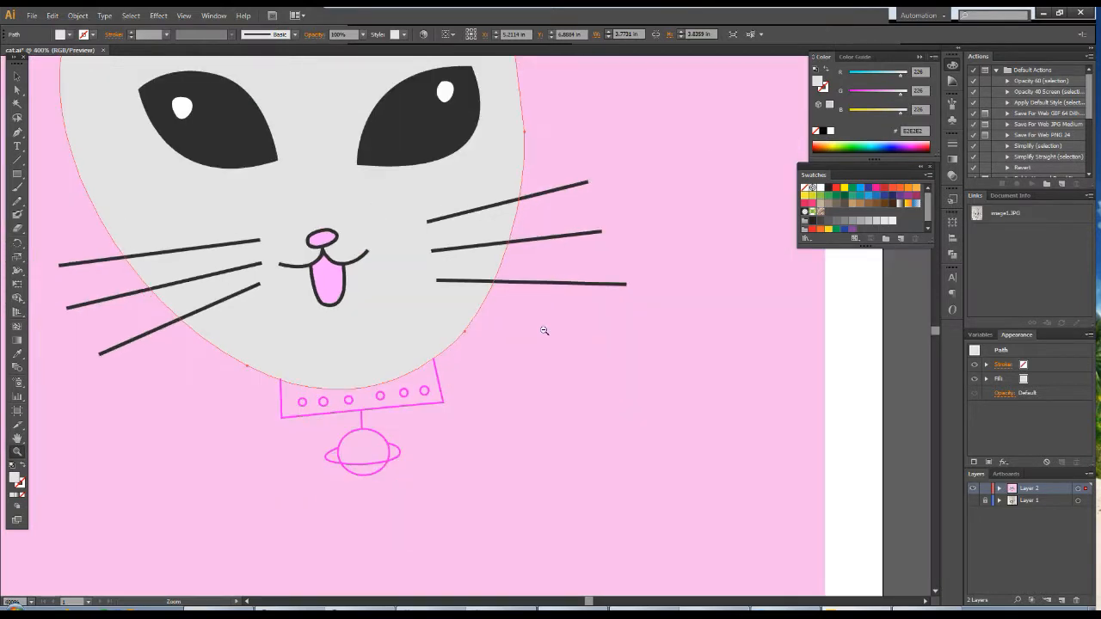
alt+click(554, 343)
key(v)
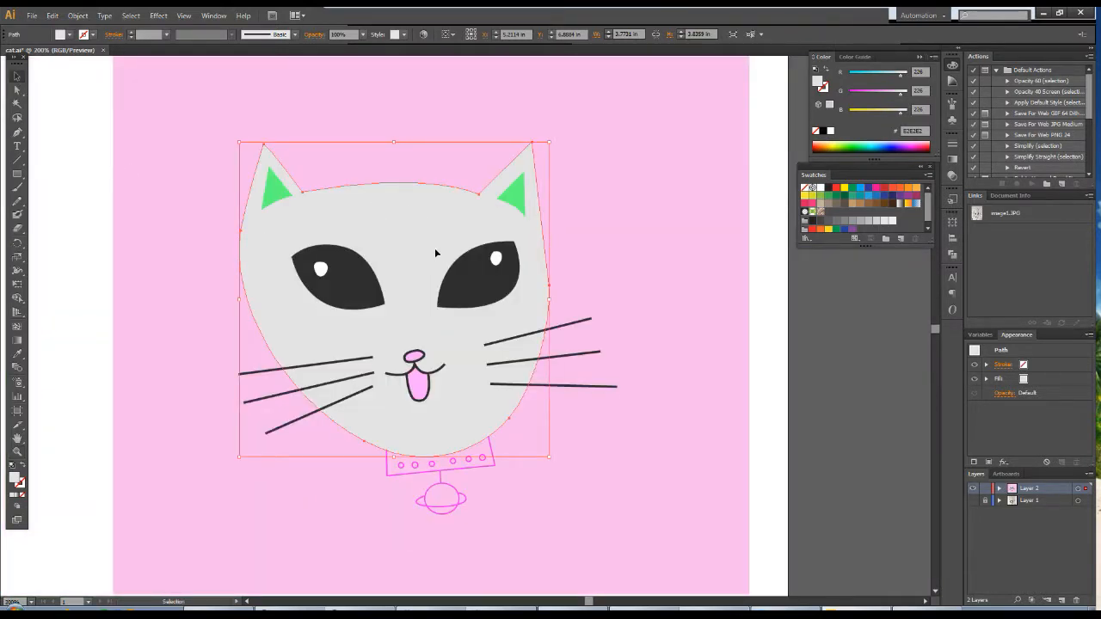
double_click(14, 479)
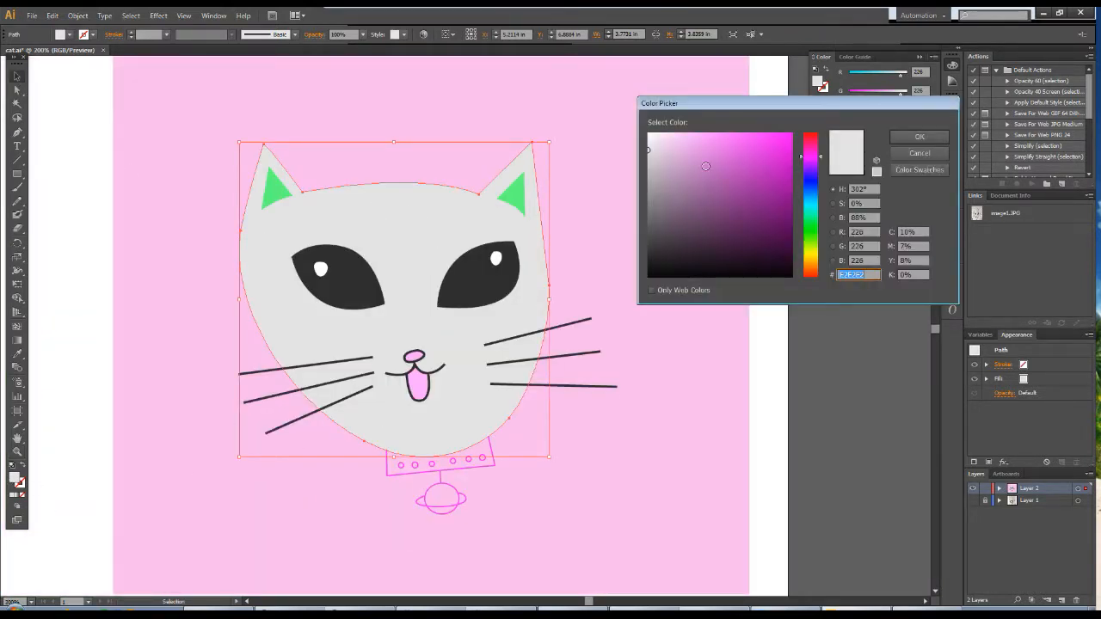
click(899, 139)
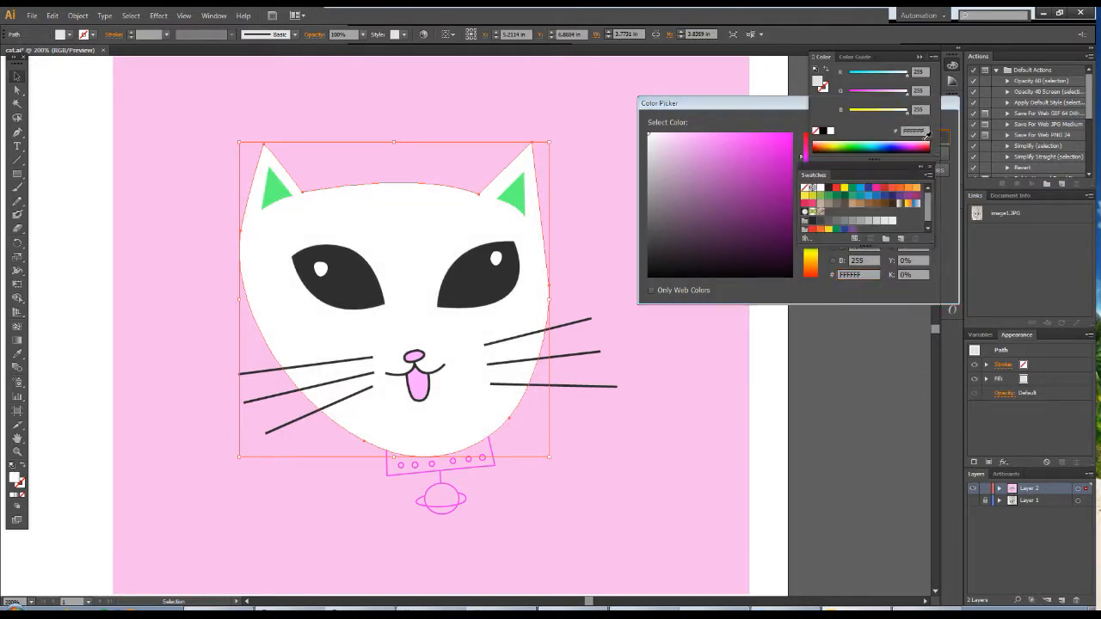
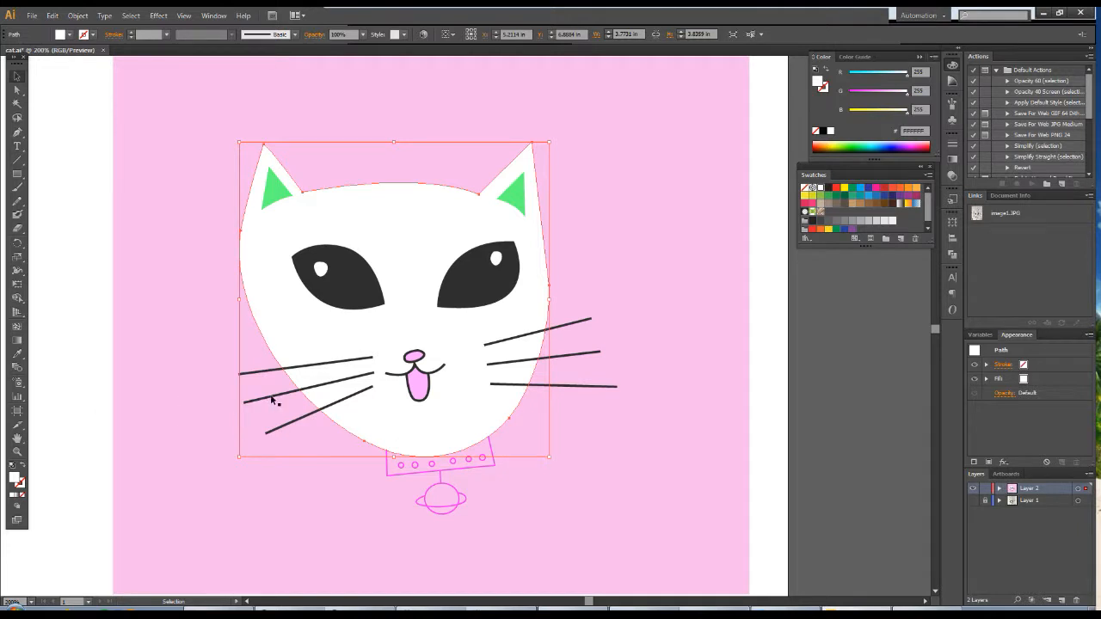
- Copy the stroke colour of the lowest left whisker and apply it to the head shape's outline as 2B2B2B
click(313, 417)
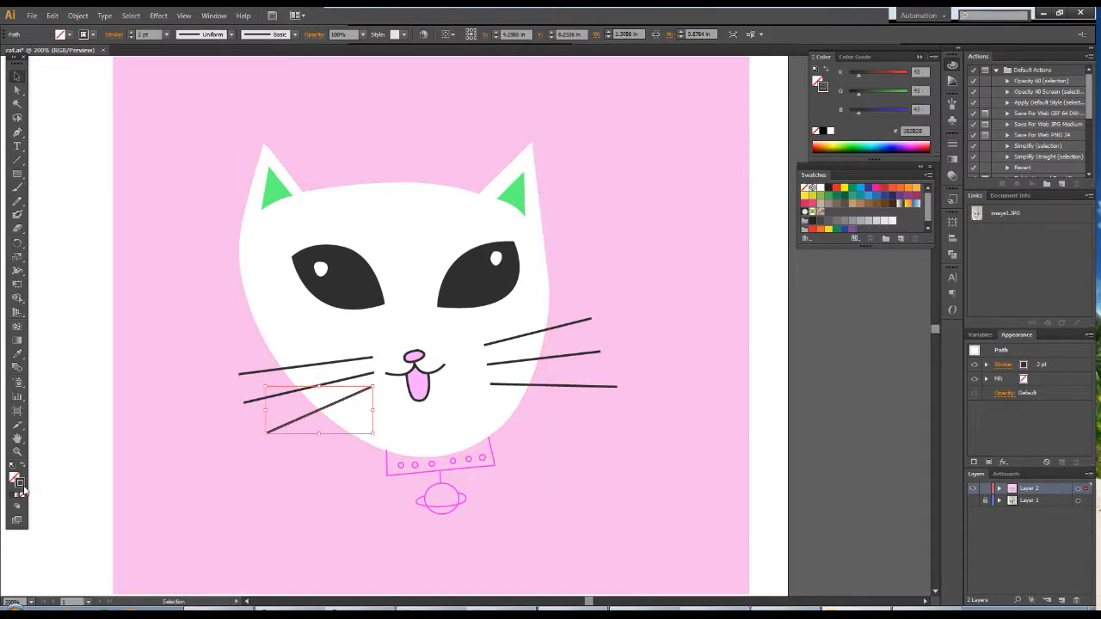
double_click(23, 486)
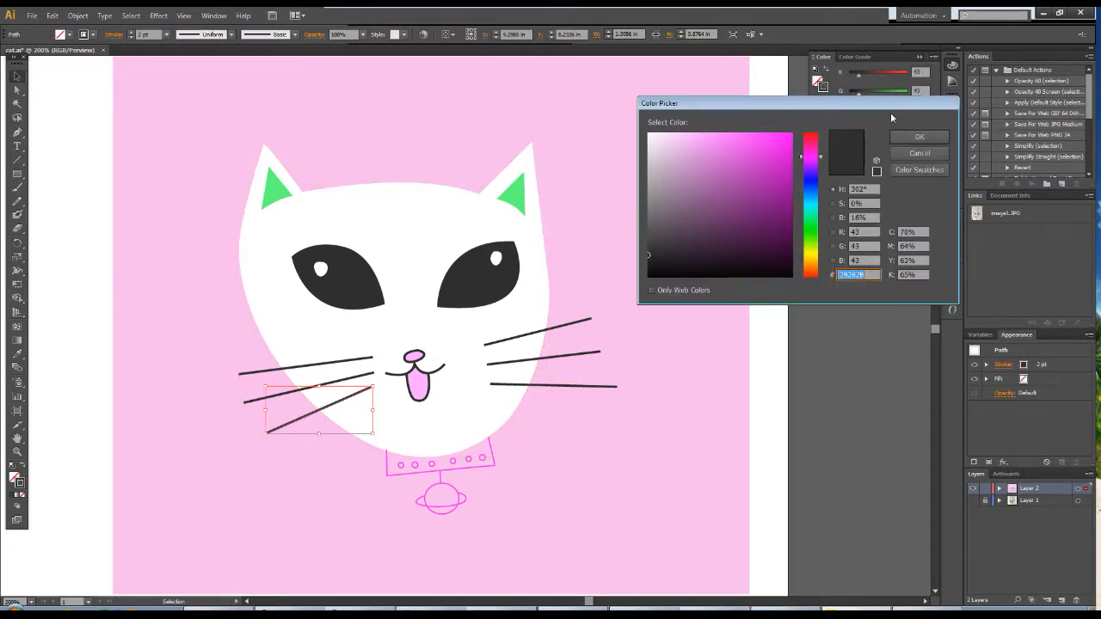
click(920, 152)
click(484, 403)
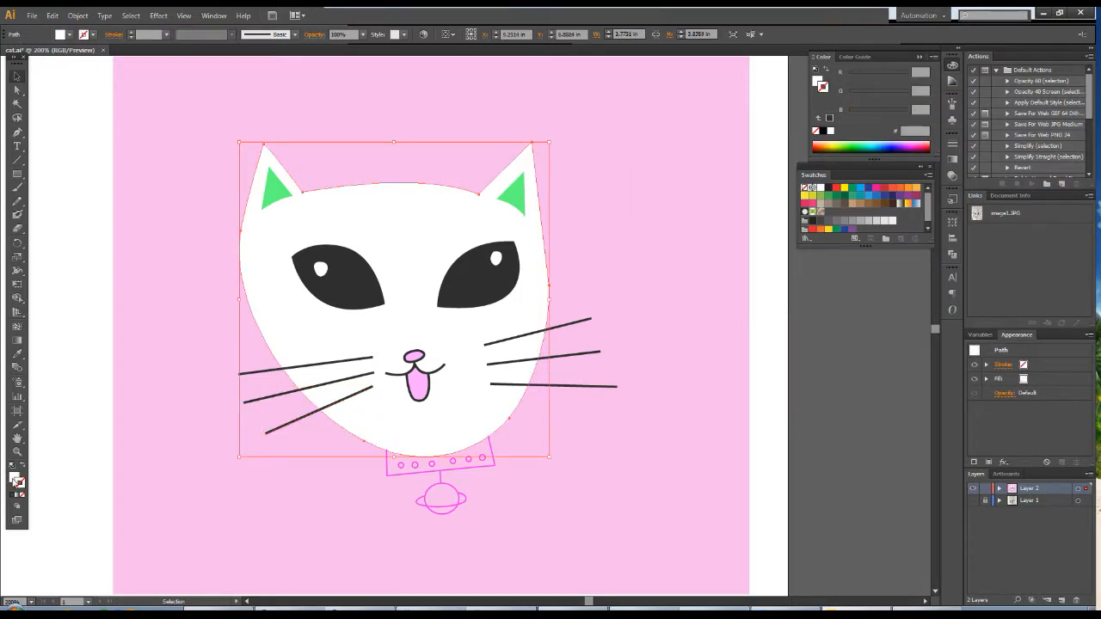
click(16, 478)
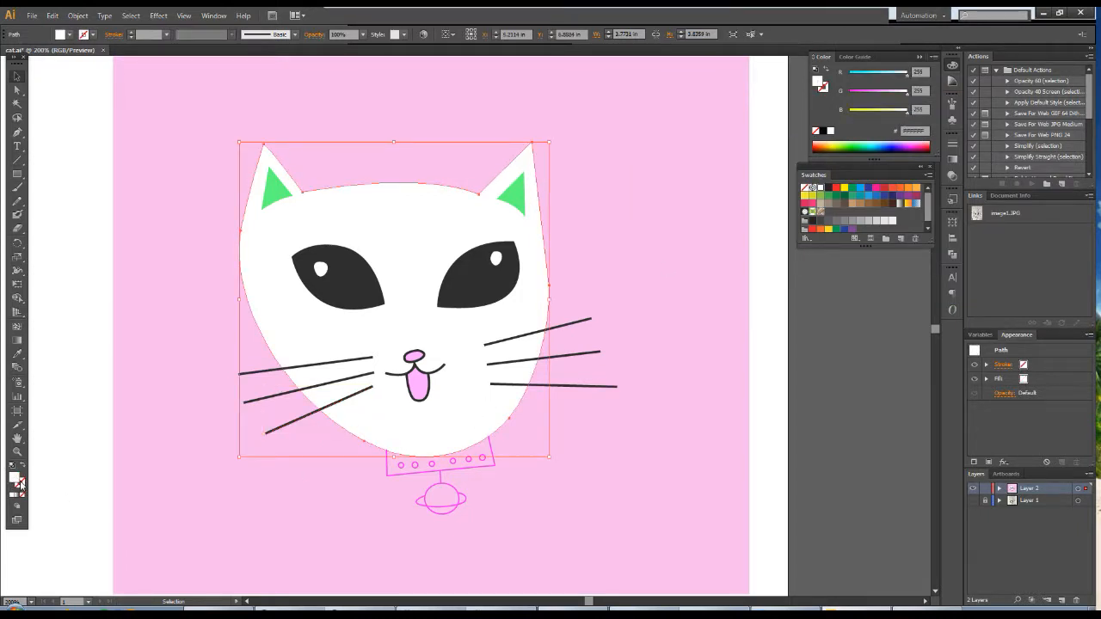
click(21, 484)
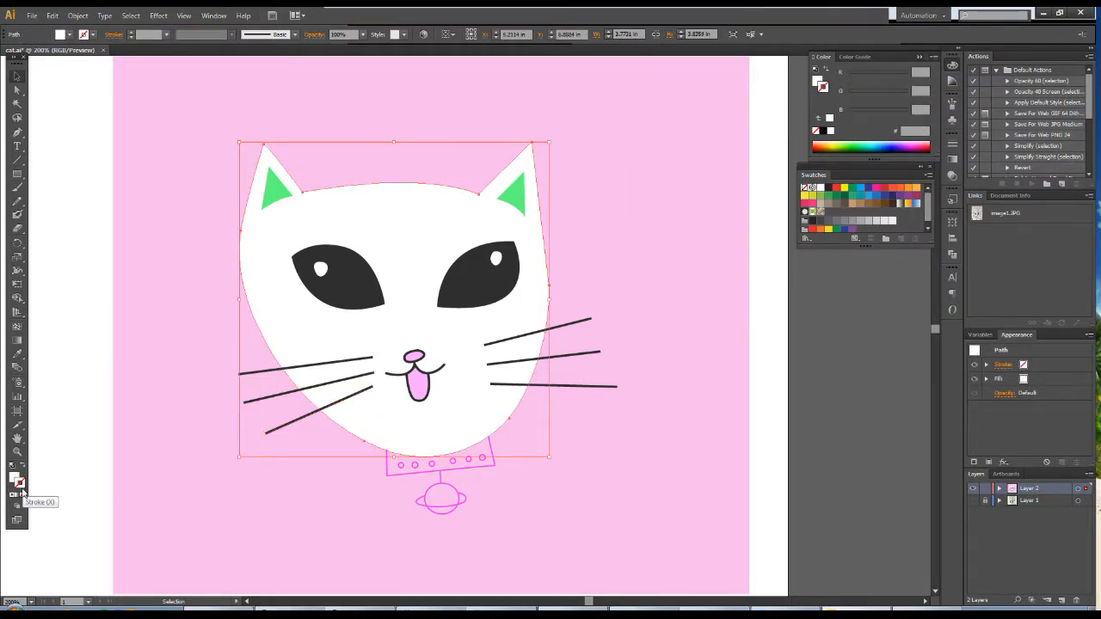
double_click(22, 487)
text(2B2B2B)
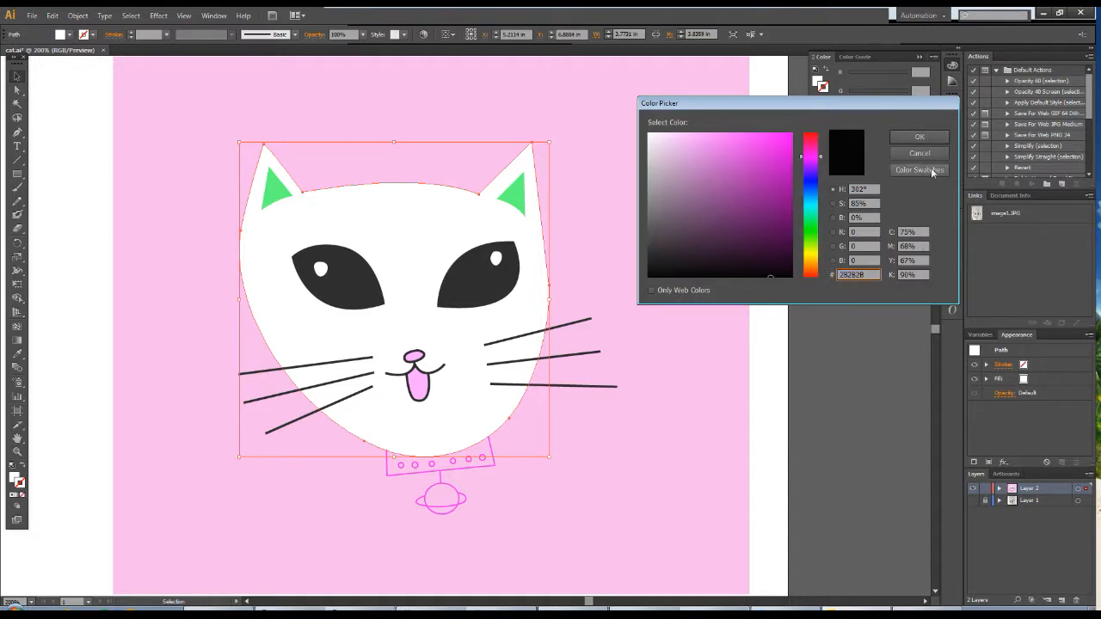
click(920, 137)
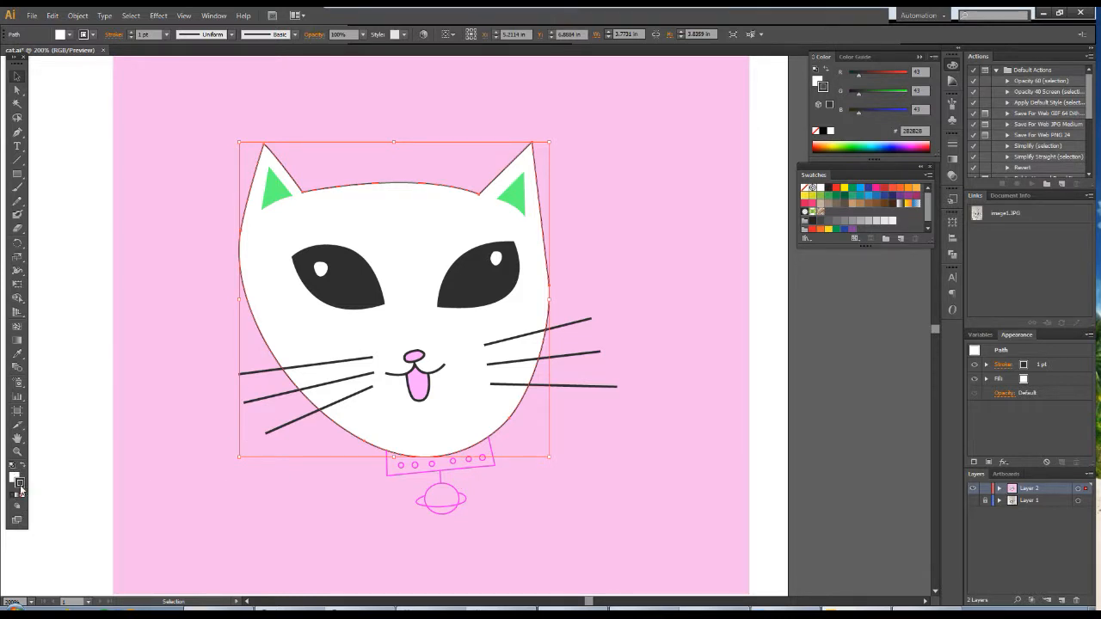
- Set the head outline's stroke weight to 2 pt and compare it with the strokes of the right whiskers
click(952, 144)
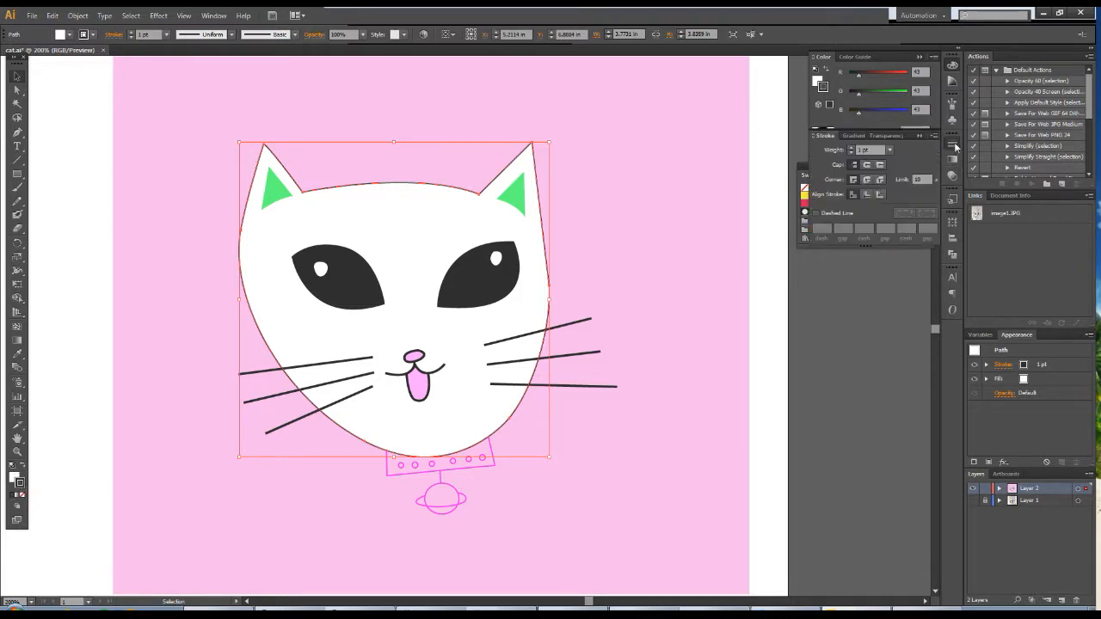
click(891, 152)
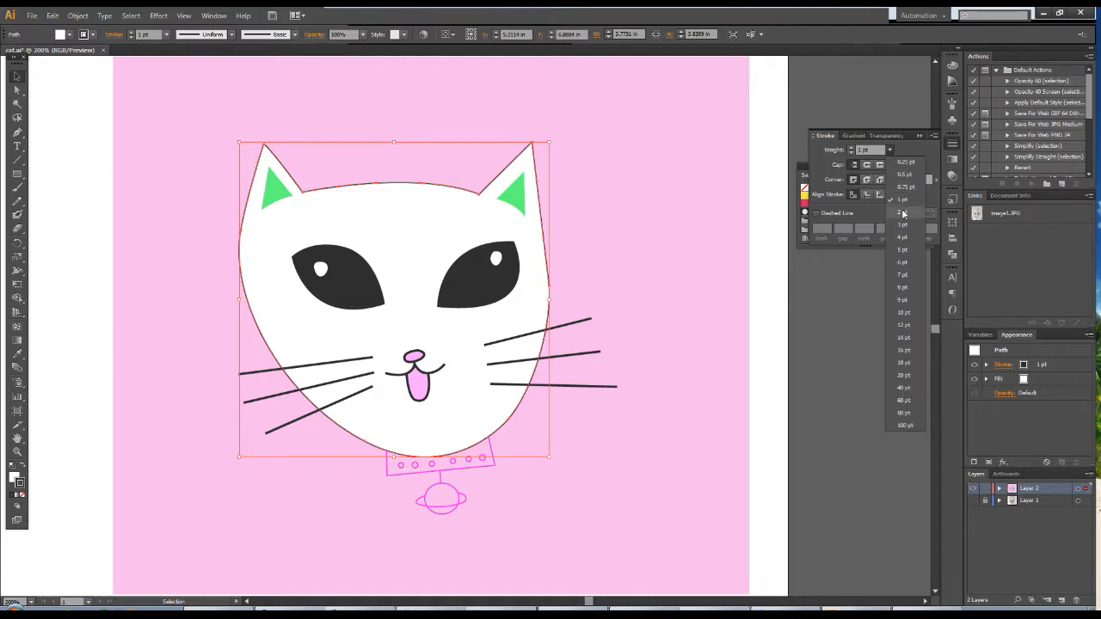
click(905, 215)
click(509, 387)
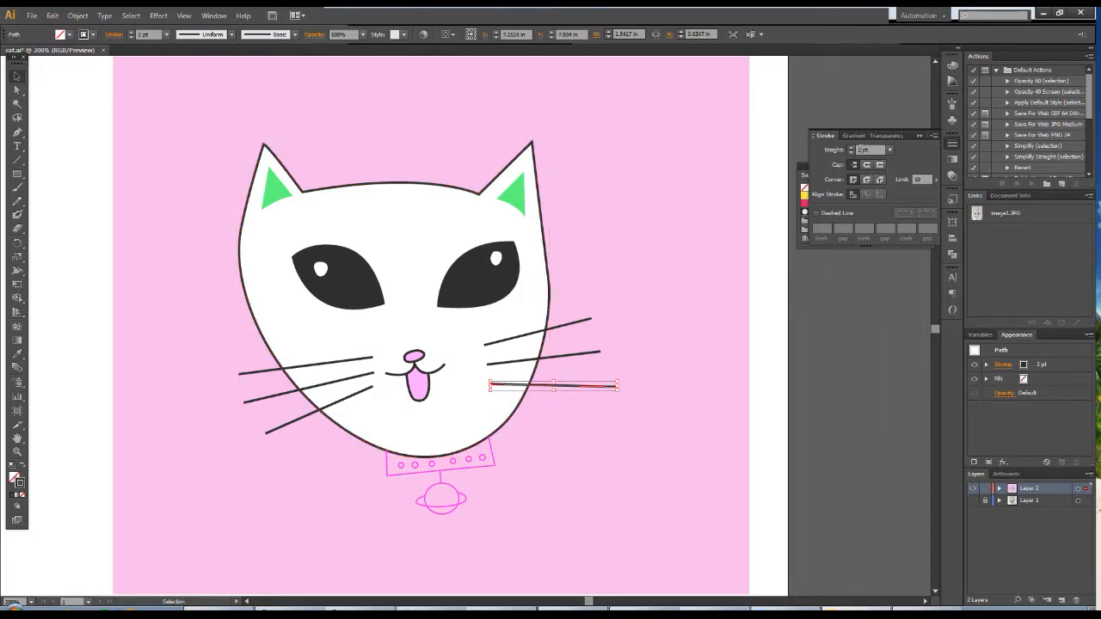
click(527, 360)
click(522, 335)
click(505, 425)
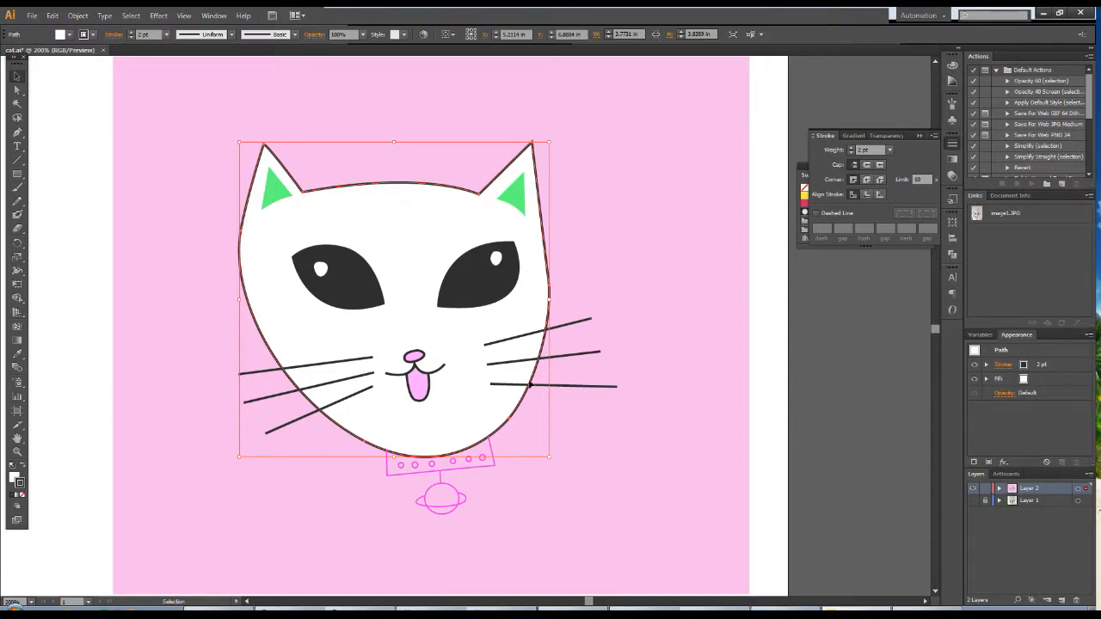
- Select both green inner-ear shapes together
click(519, 203)
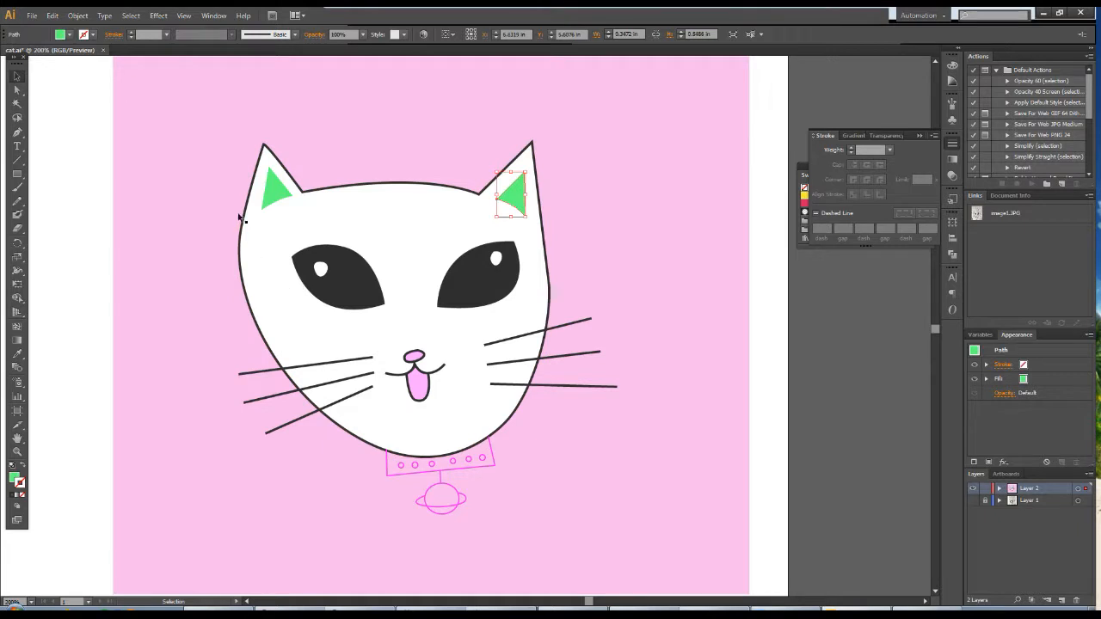
shift+click(284, 200)
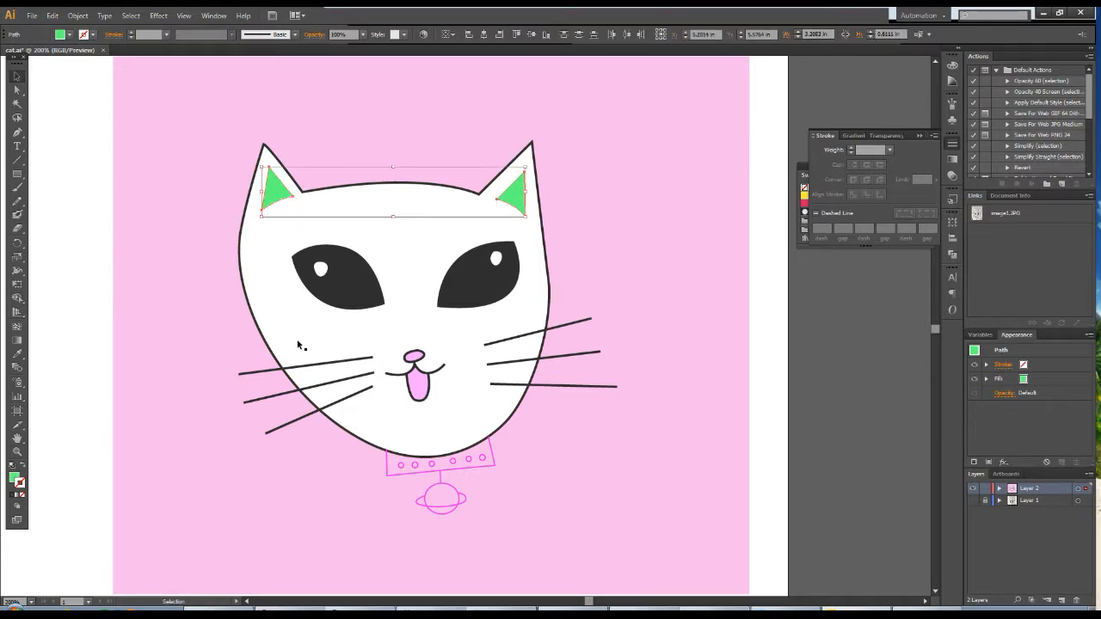
- Apply the tongue's pink fill and dark 2 pt stroke to both inner ear shapes with the Eyedropper
click(16, 354)
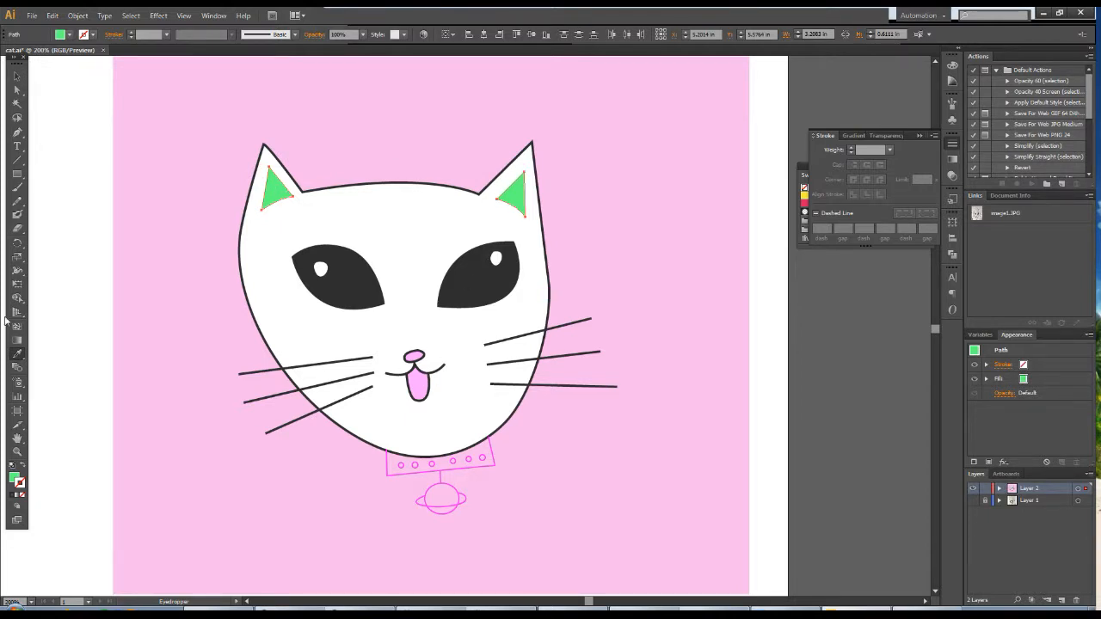
click(423, 376)
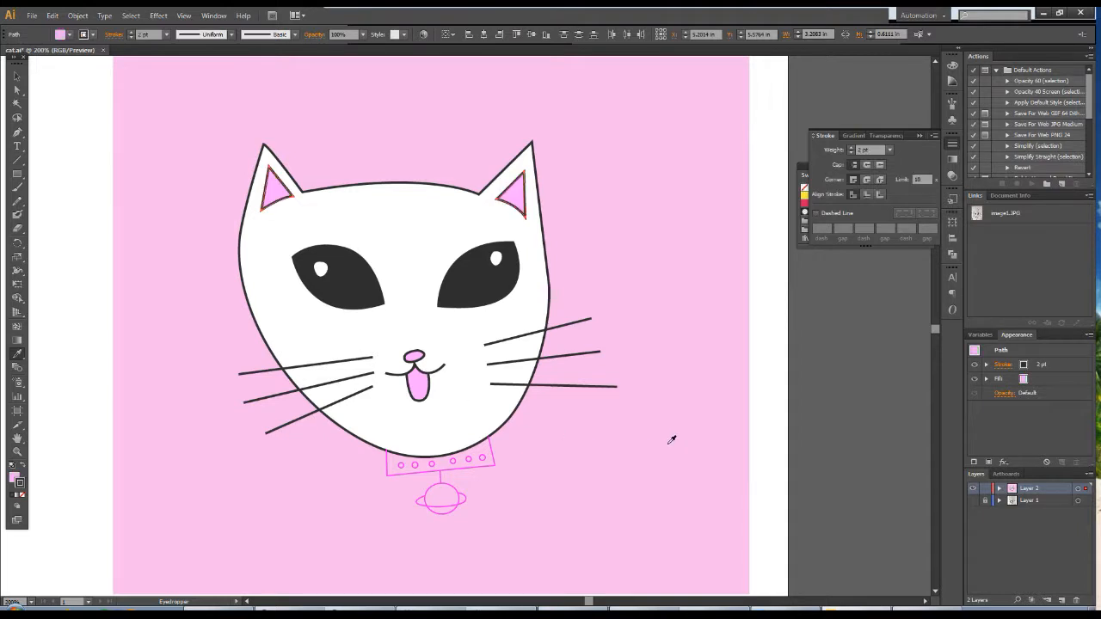
click(16, 75)
click(125, 185)
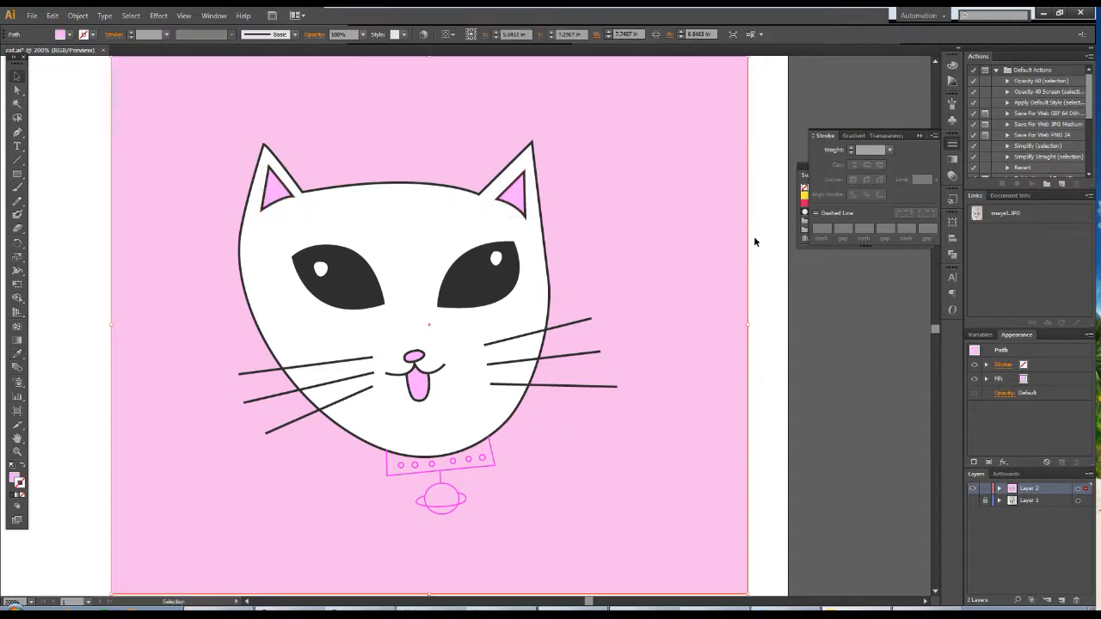
click(487, 471)
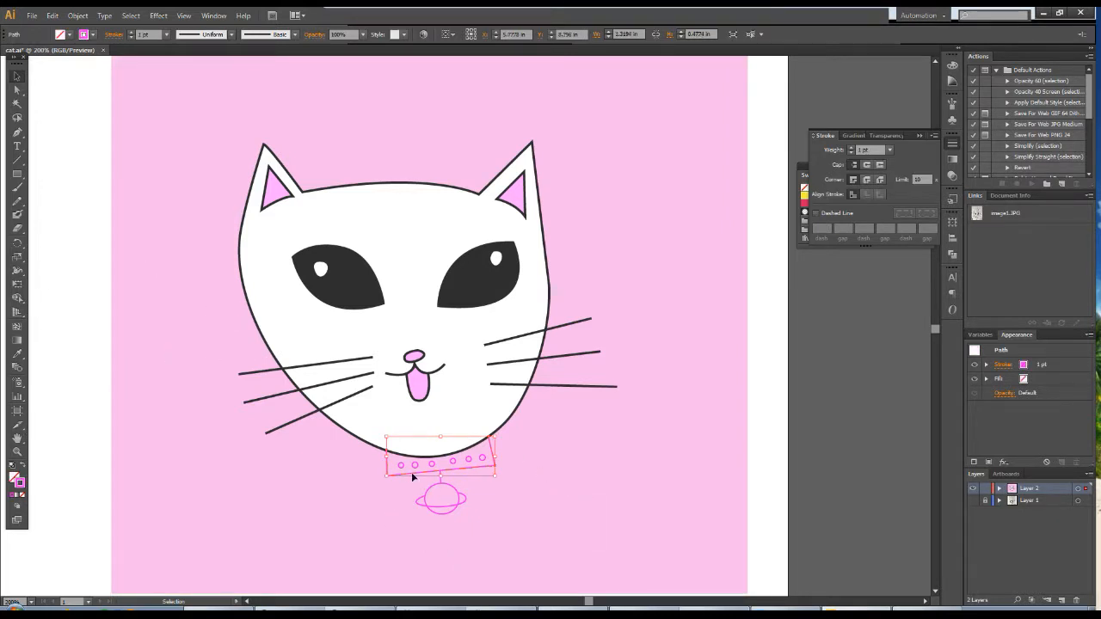
click(407, 498)
click(487, 468)
click(16, 132)
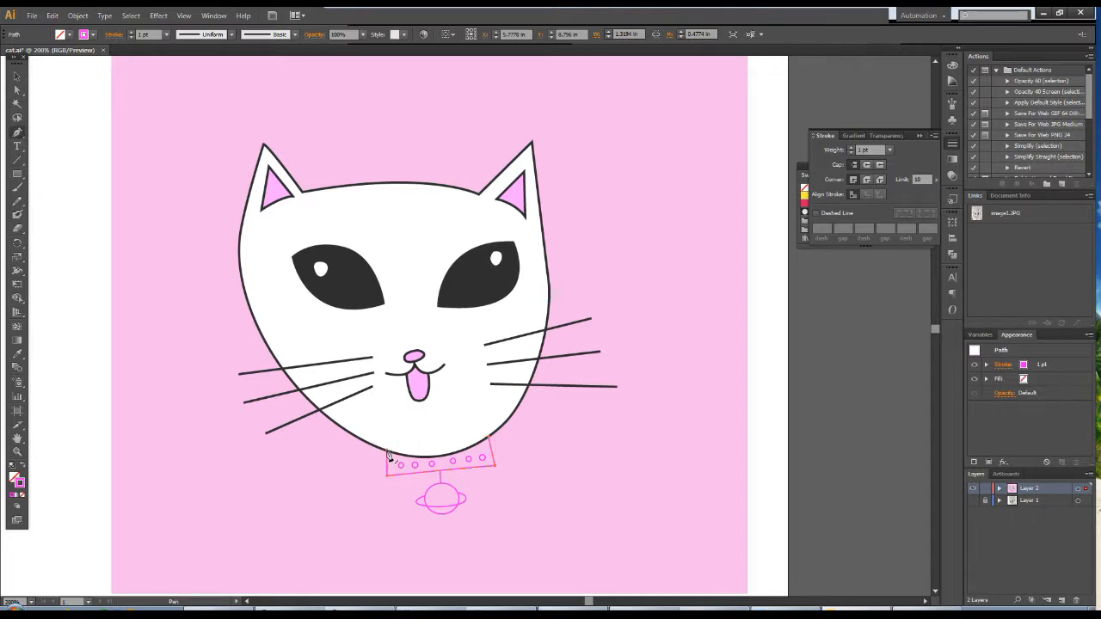
click(433, 463)
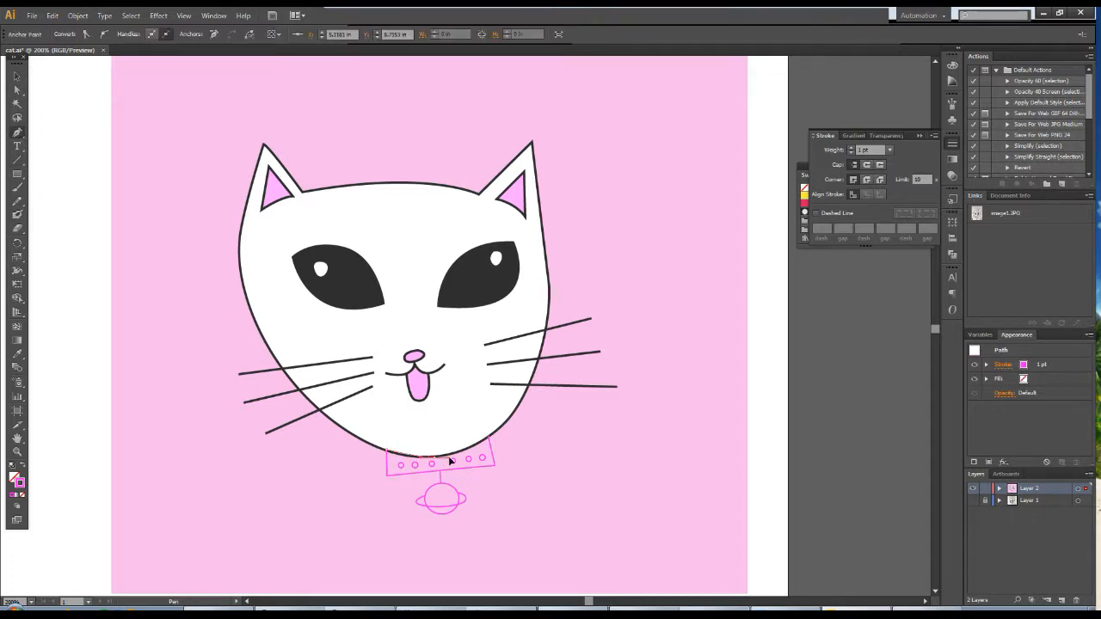
drag(451, 462, 449, 459)
key(ctrl+z)
click(17, 451)
click(417, 450)
click(499, 368)
click(502, 356)
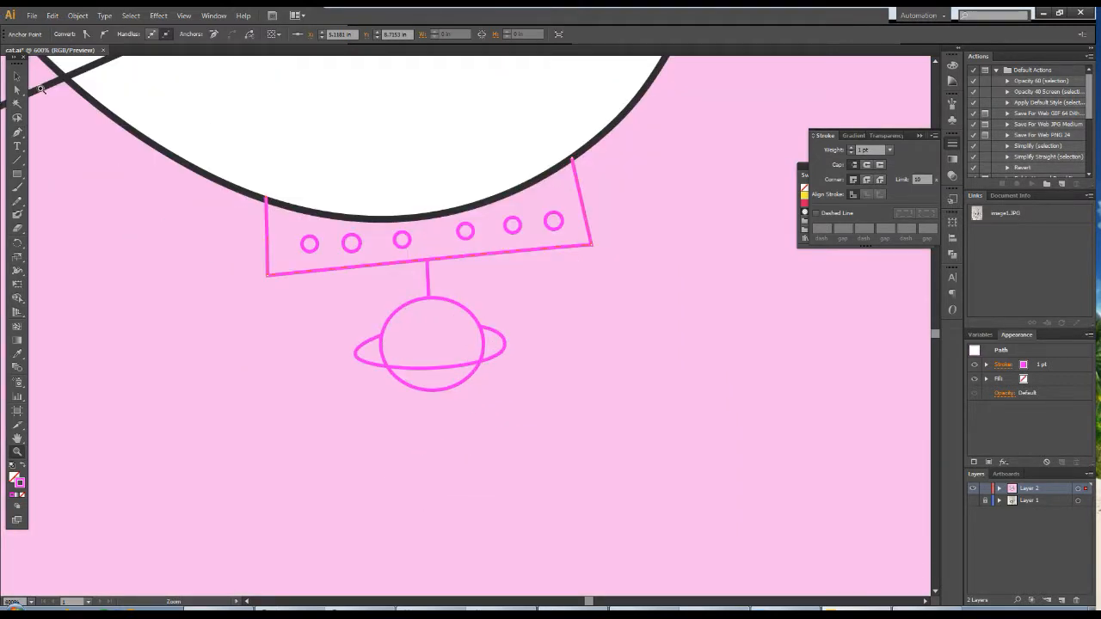
click(17, 131)
key(v)
key(p)
click(16, 76)
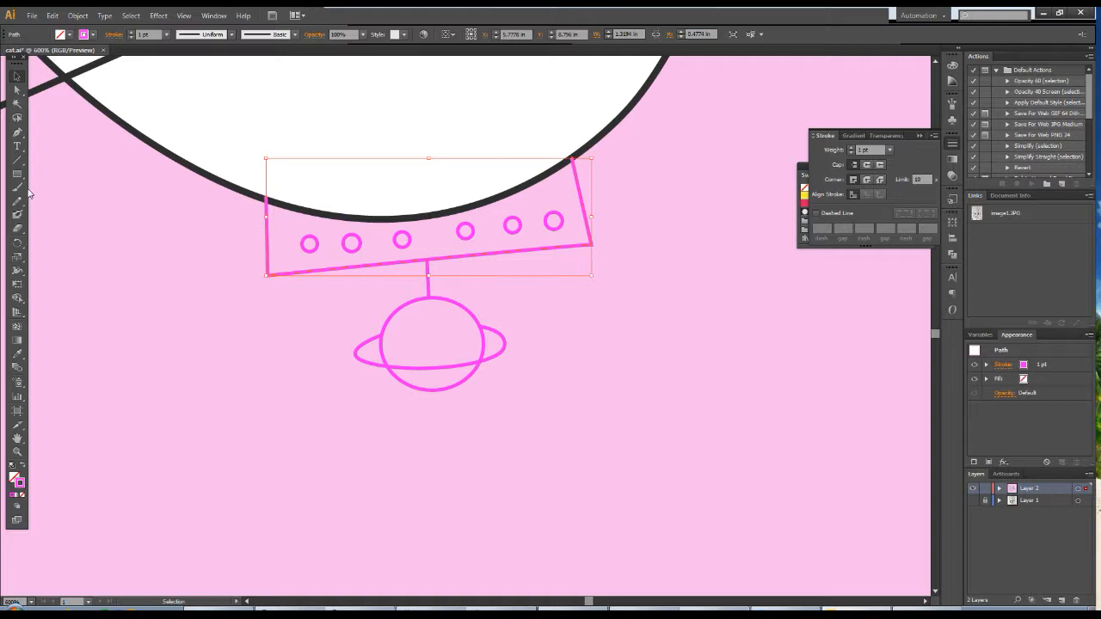
click(17, 134)
click(266, 202)
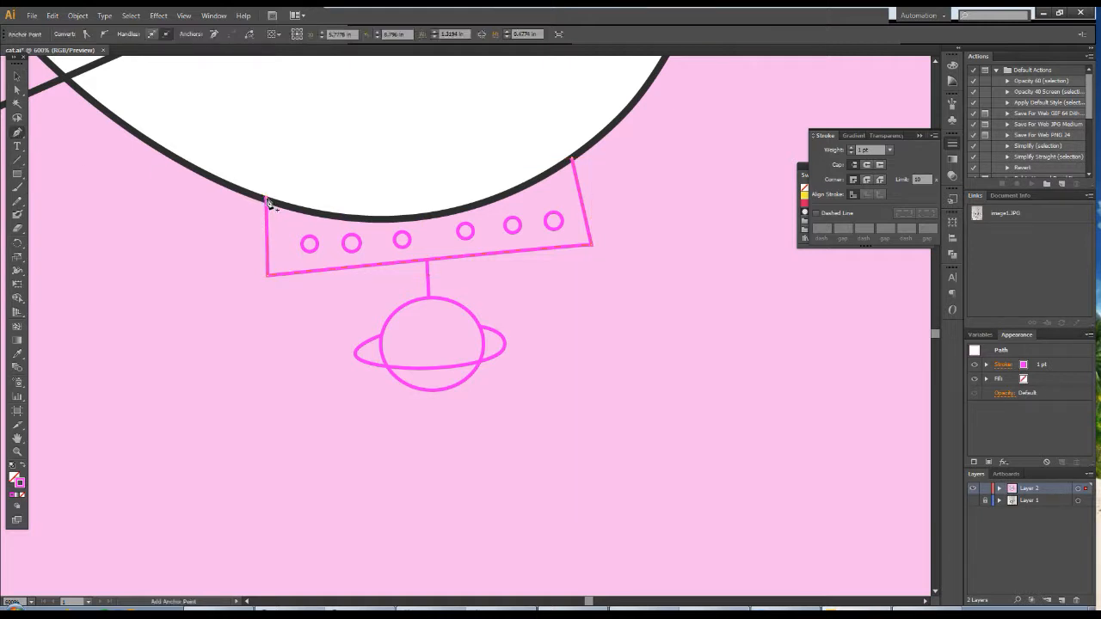
key(ctrl+z)
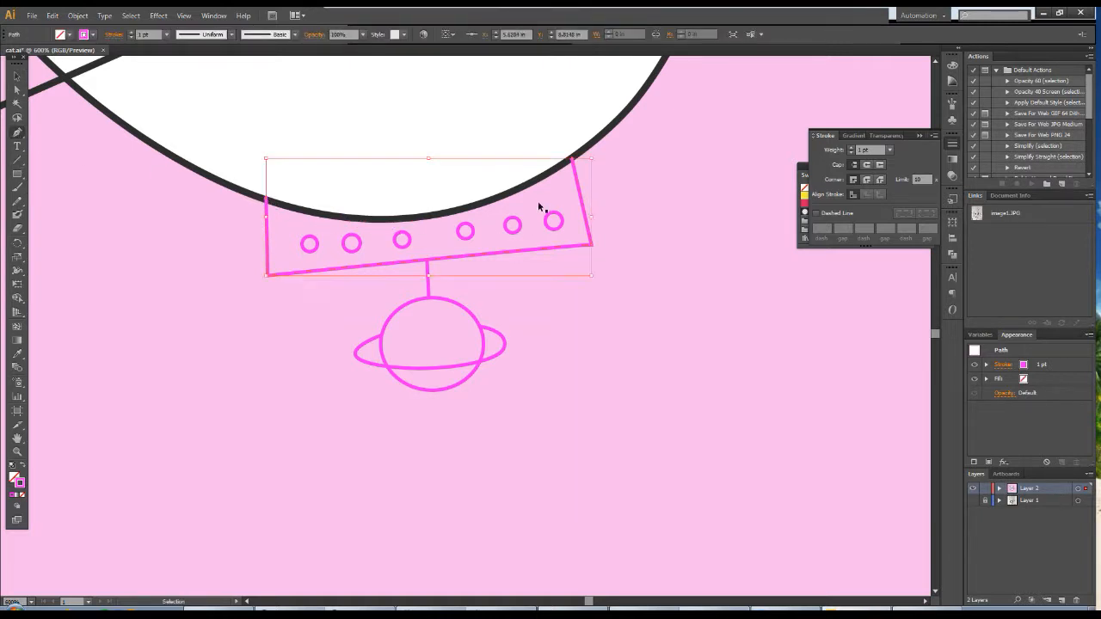
ctrl+click(58, 102)
key(space)
drag(268, 105, 346, 469)
drag(385, 372, 475, 540)
drag(462, 131, 458, 49)
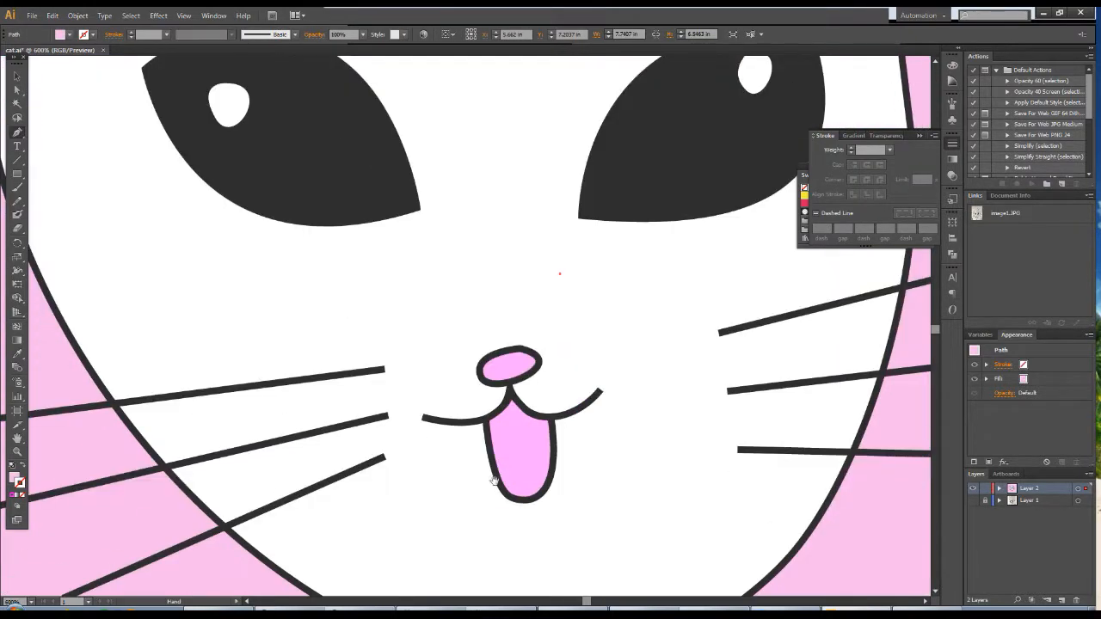
drag(485, 425, 470, 206)
drag(519, 487, 452, 366)
- Close the collar's open outline with the Pen tool, continuing from its upper-left end in a curve along the chin to its upper-right end
key(v)
click(477, 372)
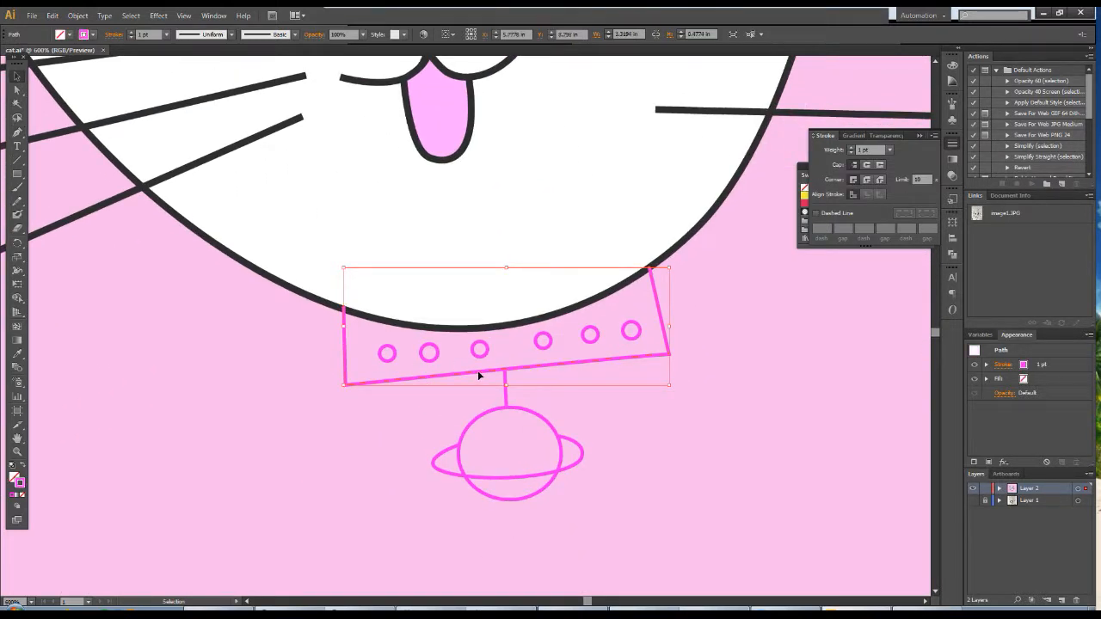
click(17, 90)
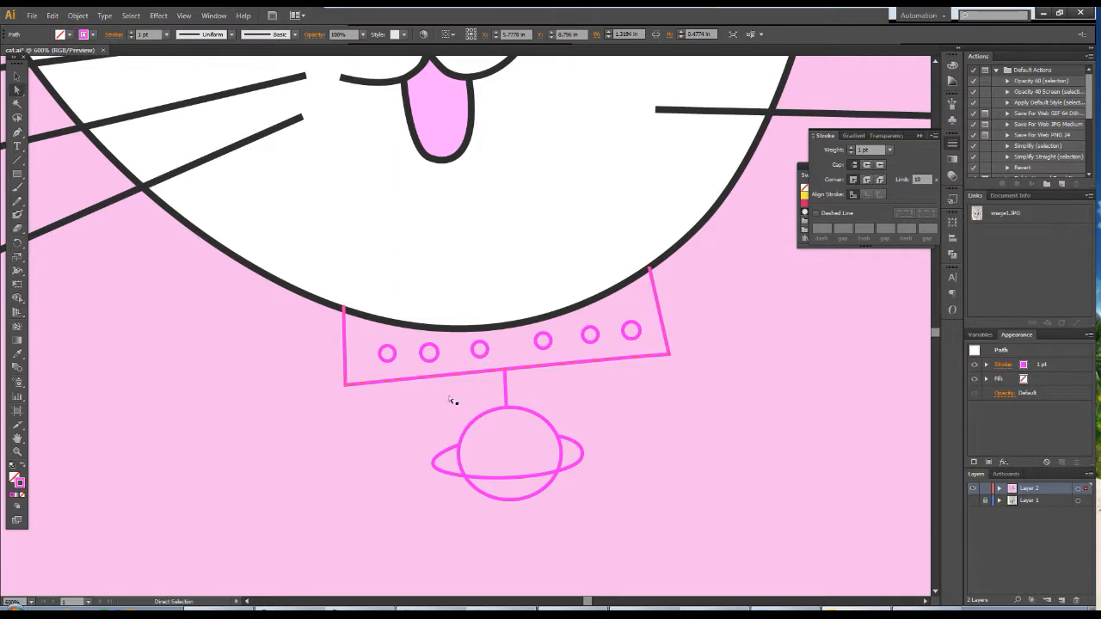
click(399, 388)
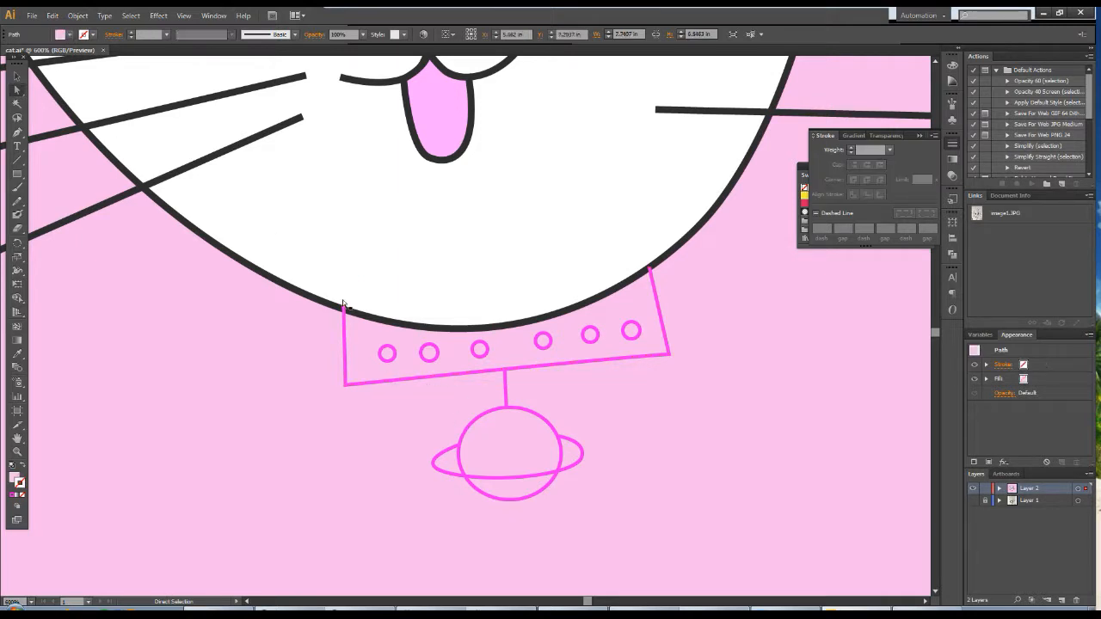
click(344, 309)
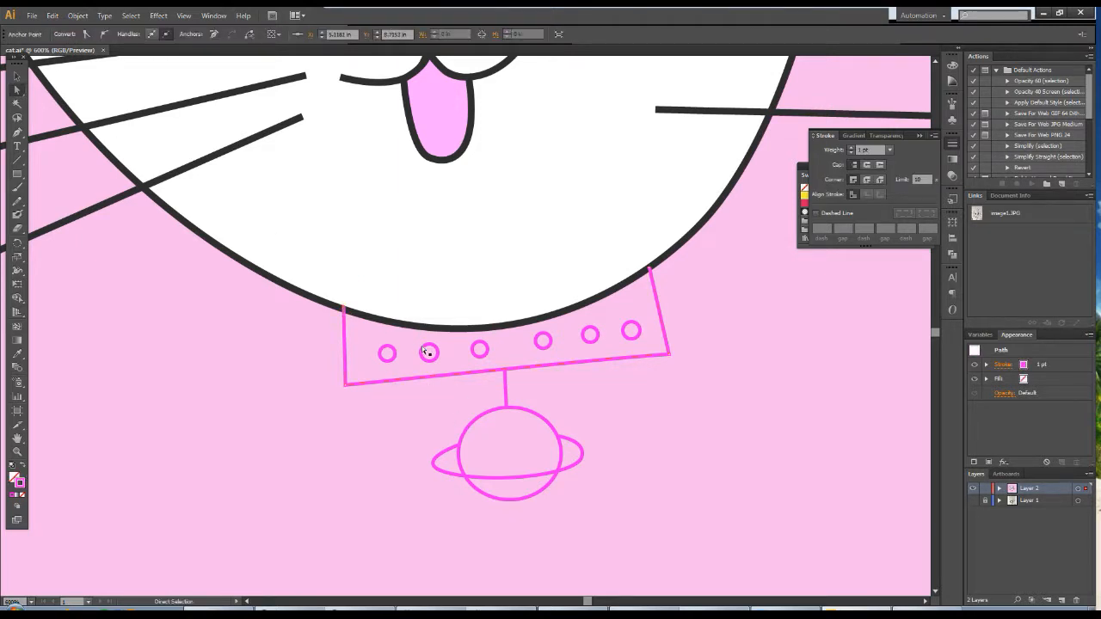
click(18, 132)
click(343, 309)
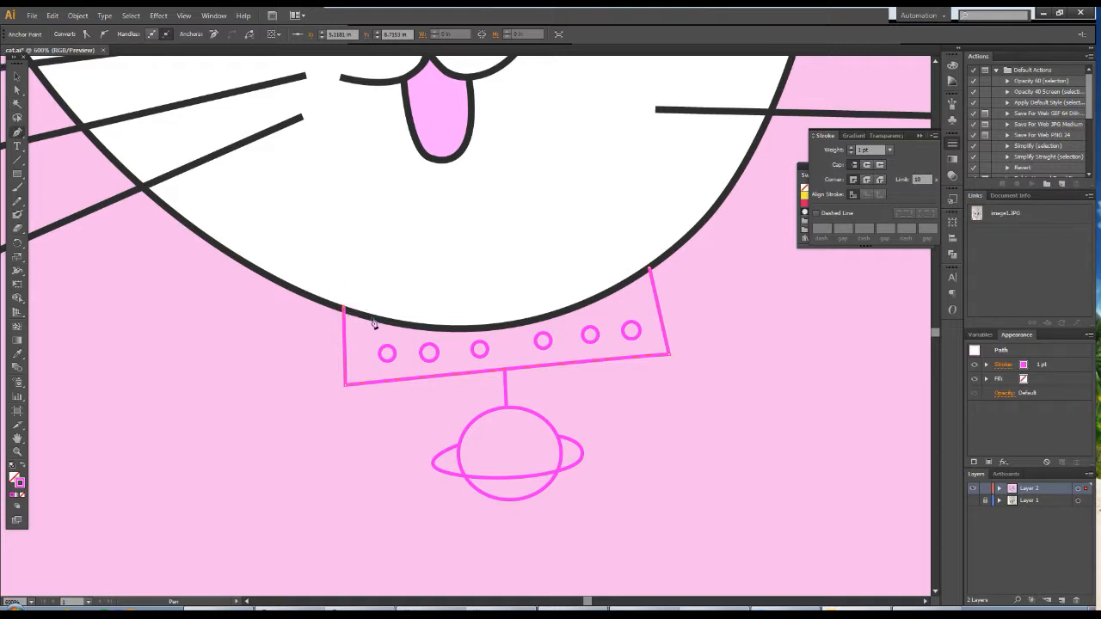
click(459, 334)
drag(479, 329, 556, 325)
click(652, 270)
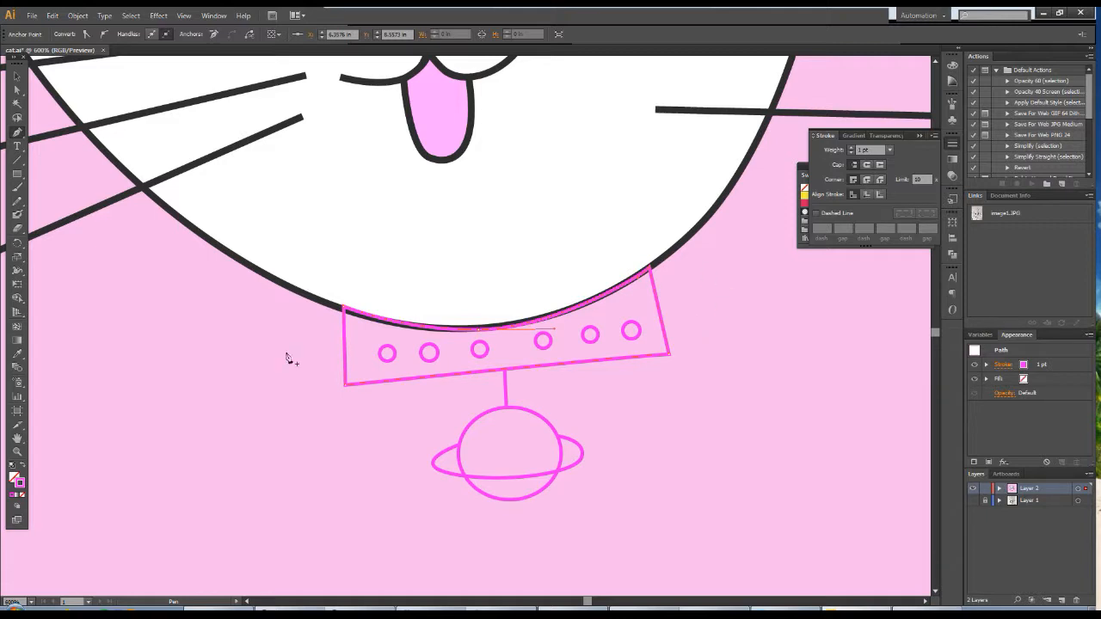
- Copy the tongue's pink fill and dark 2 pt stroke onto the collar with the Eyedropper
key(space)
drag(597, 210, 603, 294)
click(16, 356)
click(442, 198)
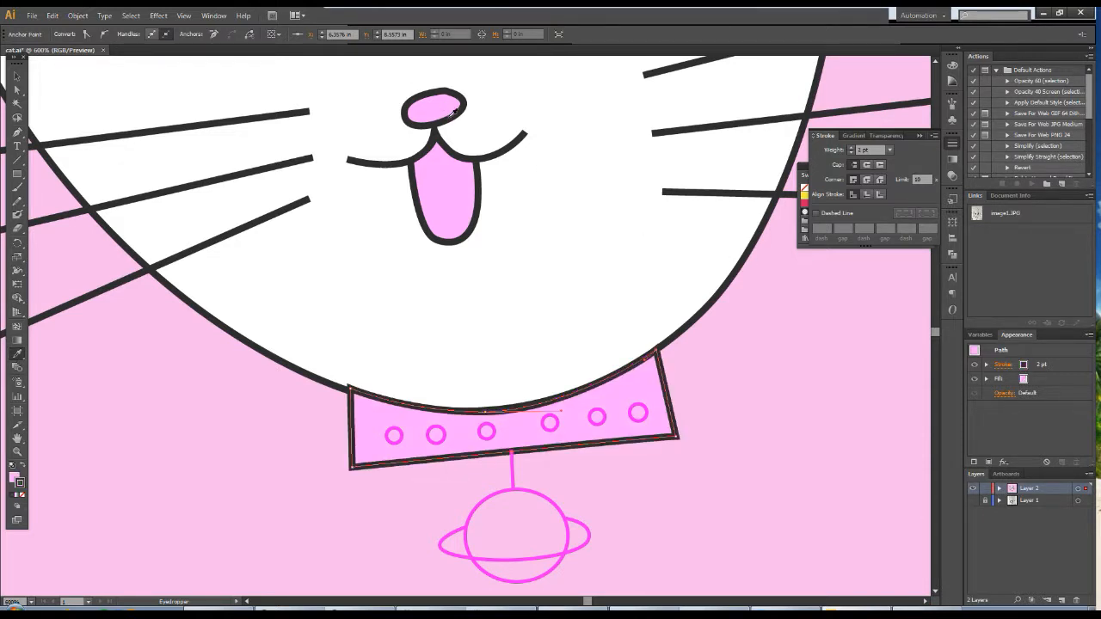
- Select the six small circles on the collar and give them the cat face's white fill and dark stroke with the Eyedropper
click(16, 76)
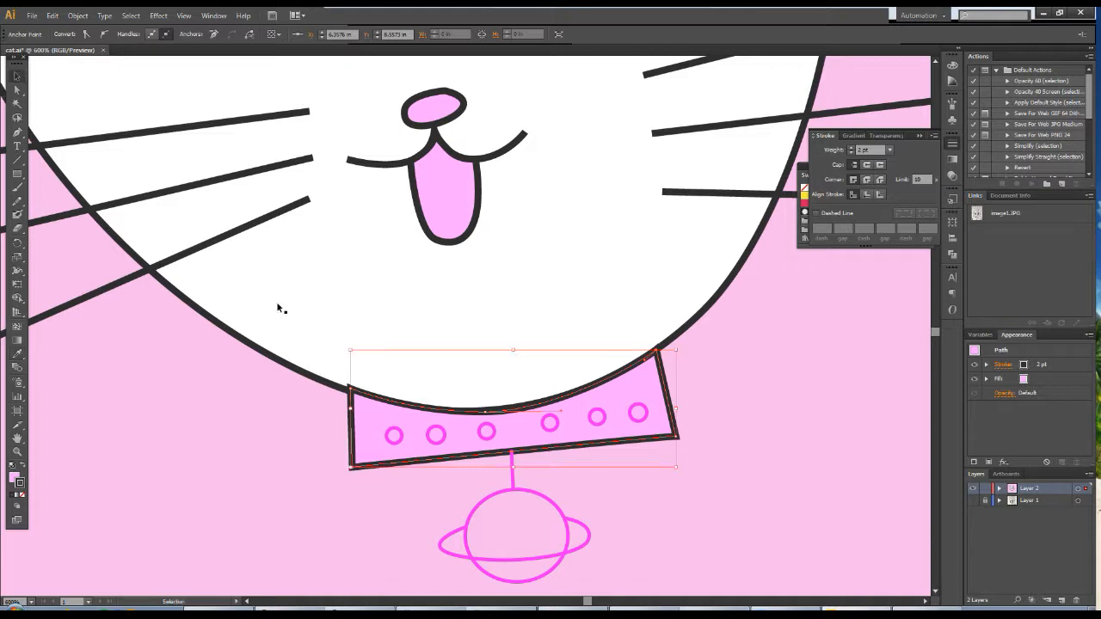
click(398, 440)
shift+click(441, 439)
shift+click(492, 437)
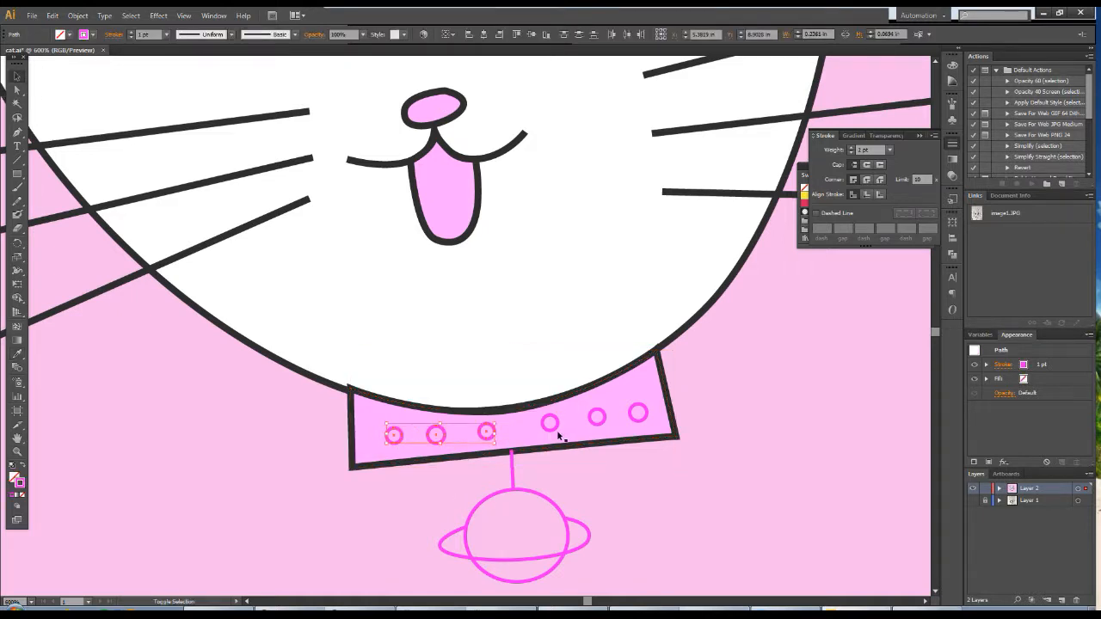
shift+click(554, 428)
shift+click(605, 422)
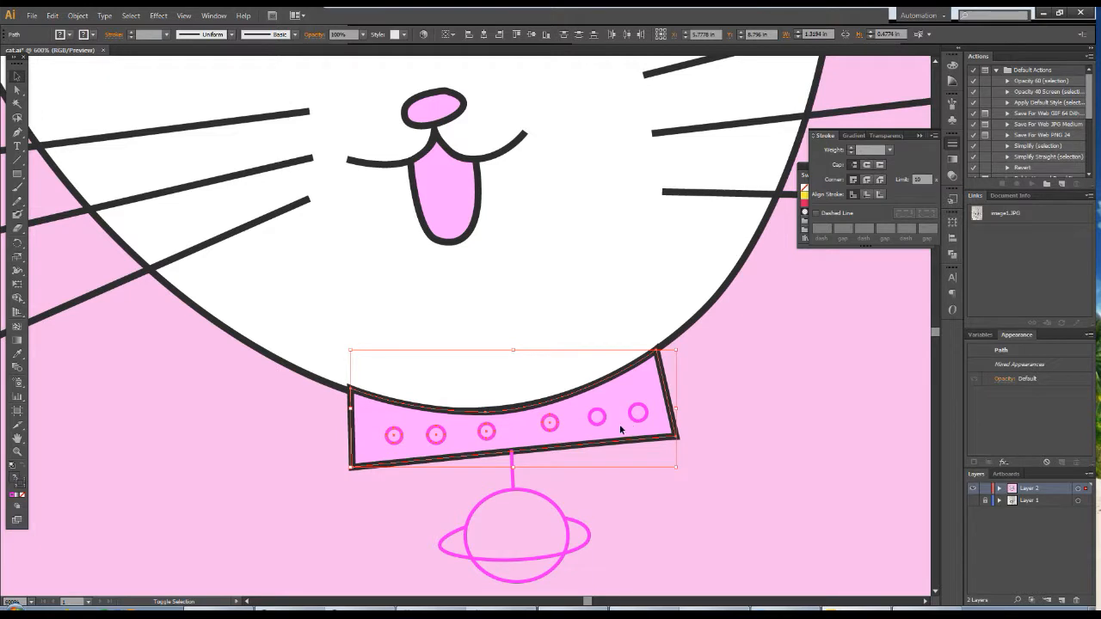
shift+click(621, 428)
shift+click(605, 421)
shift+click(634, 420)
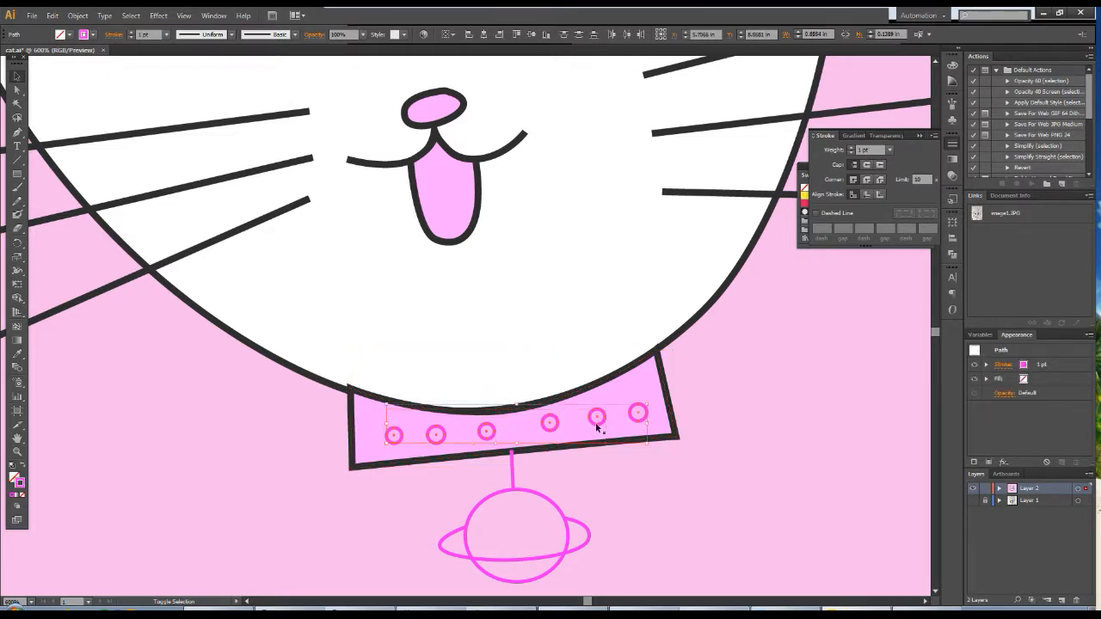
click(18, 354)
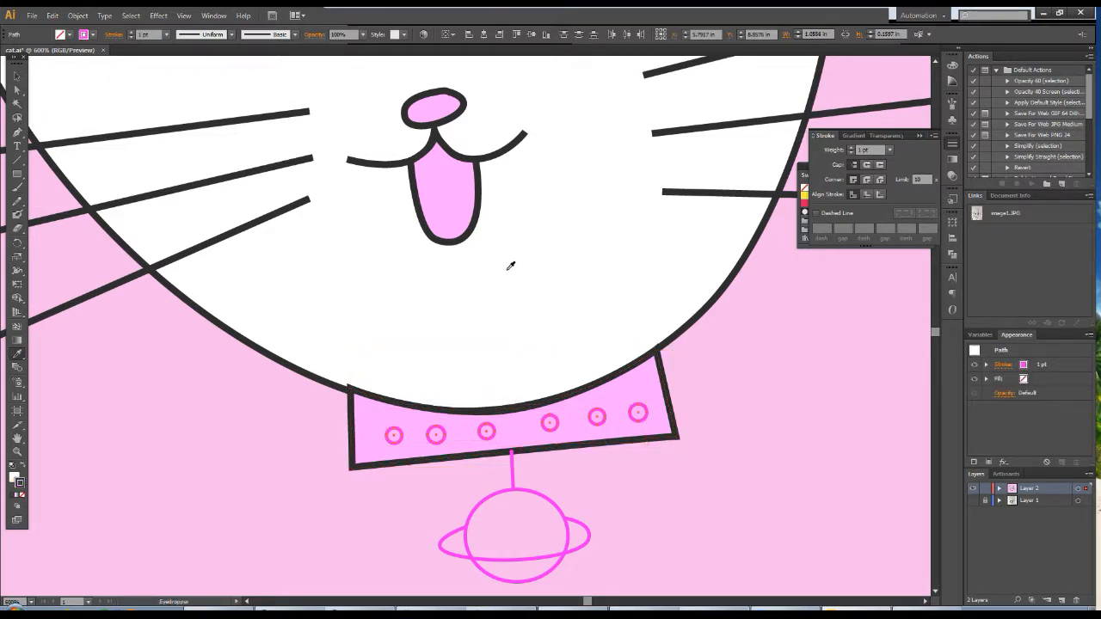
click(511, 265)
click(17, 76)
click(206, 397)
- Set the stroke weight of all six collar circles to 0.75 pt
click(354, 430)
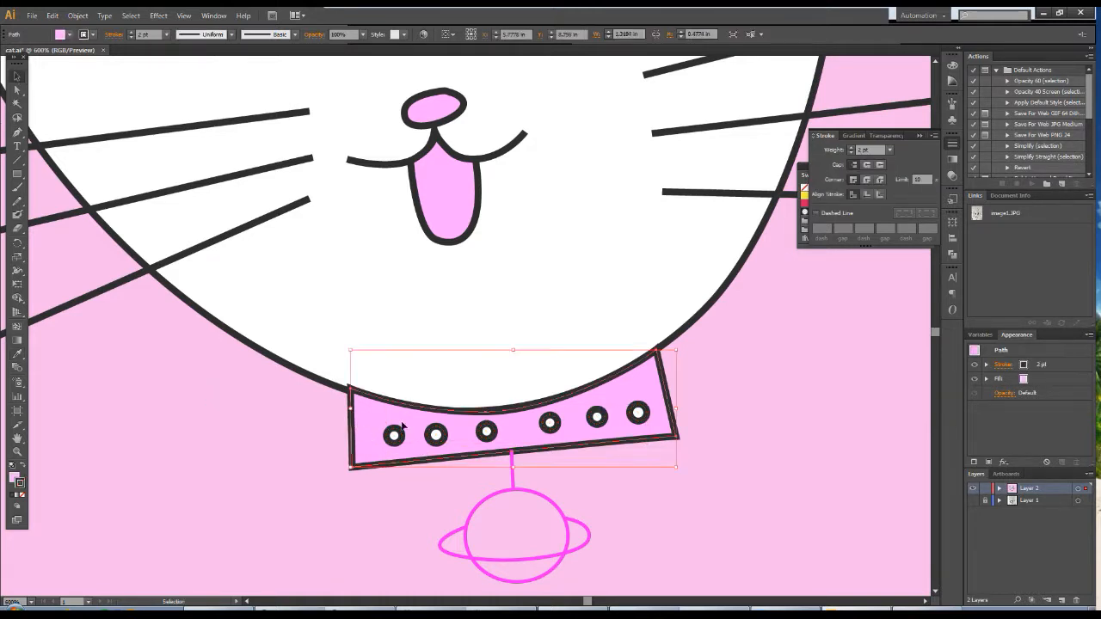
click(393, 435)
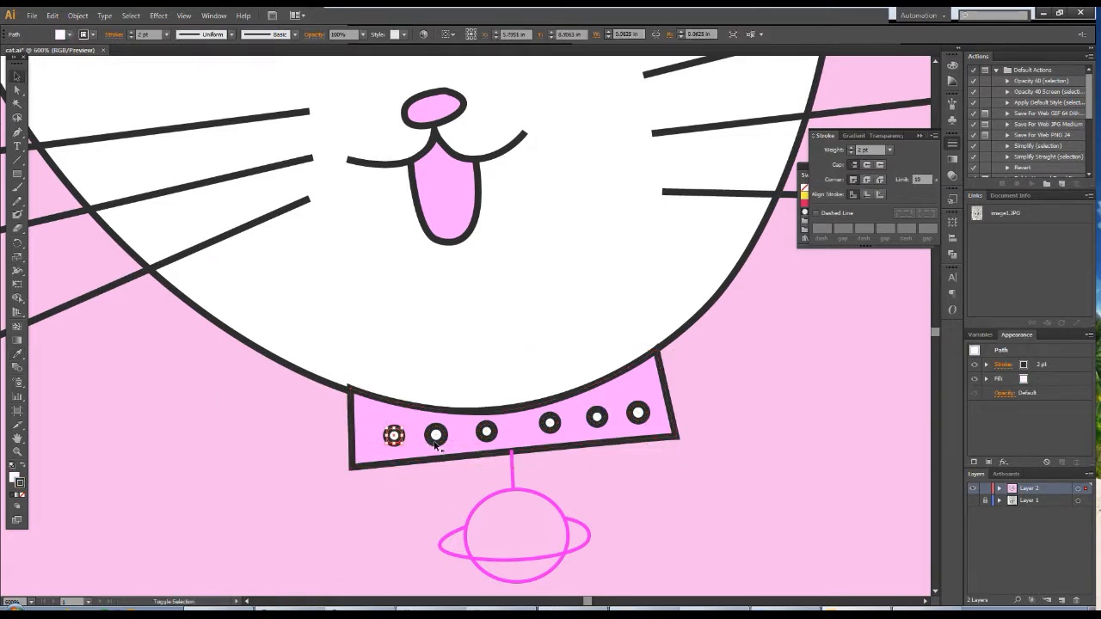
shift+click(436, 436)
shift+click(501, 436)
shift+click(489, 433)
shift+click(520, 435)
shift+click(553, 426)
shift+click(597, 419)
shift+click(639, 417)
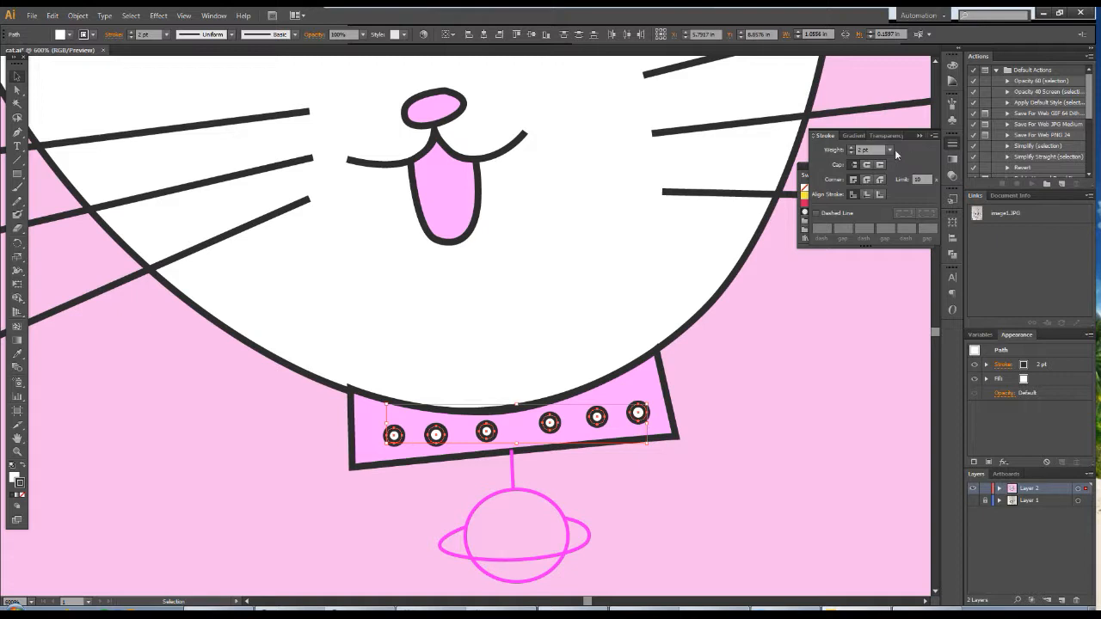
click(891, 149)
click(916, 185)
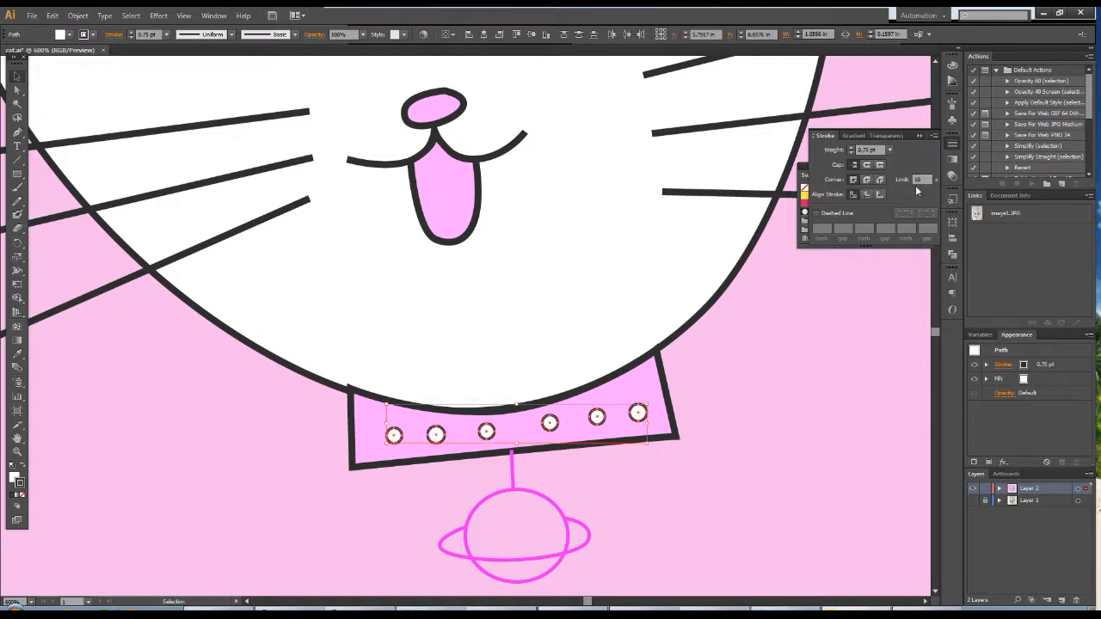
click(640, 388)
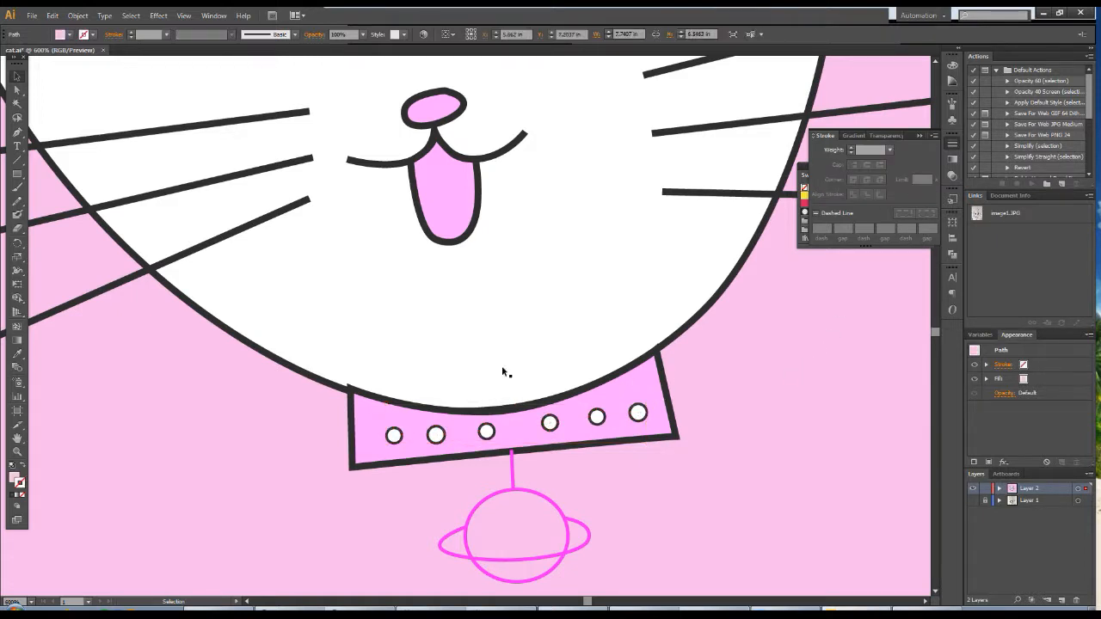
- Move the collar's upper-left corner anchor slightly outward onto the head outline with Direct Selection
click(670, 401)
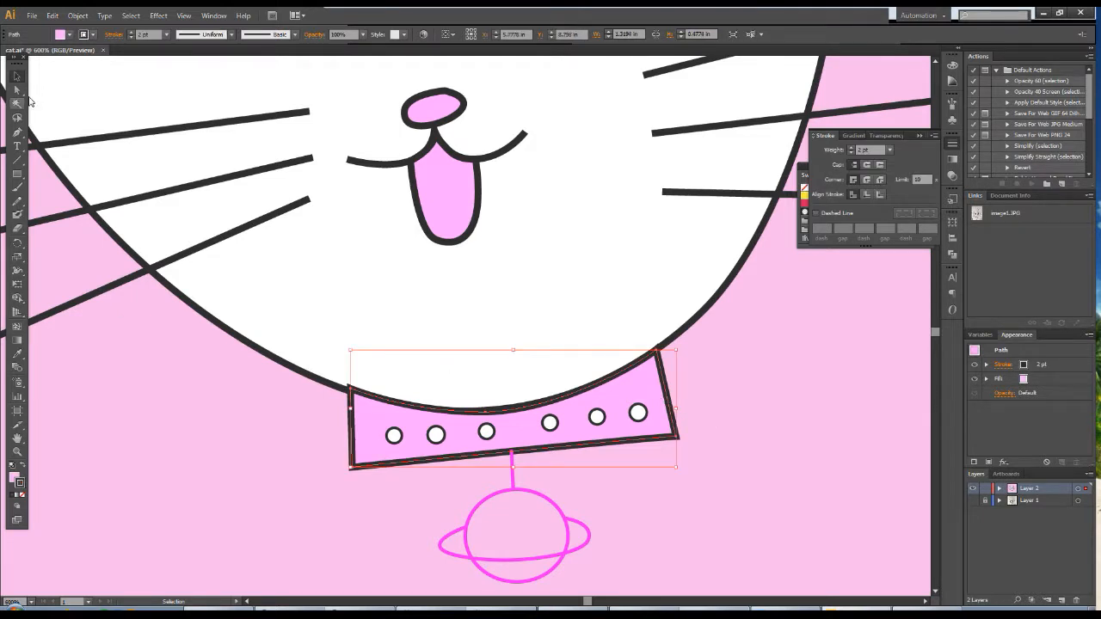
click(23, 89)
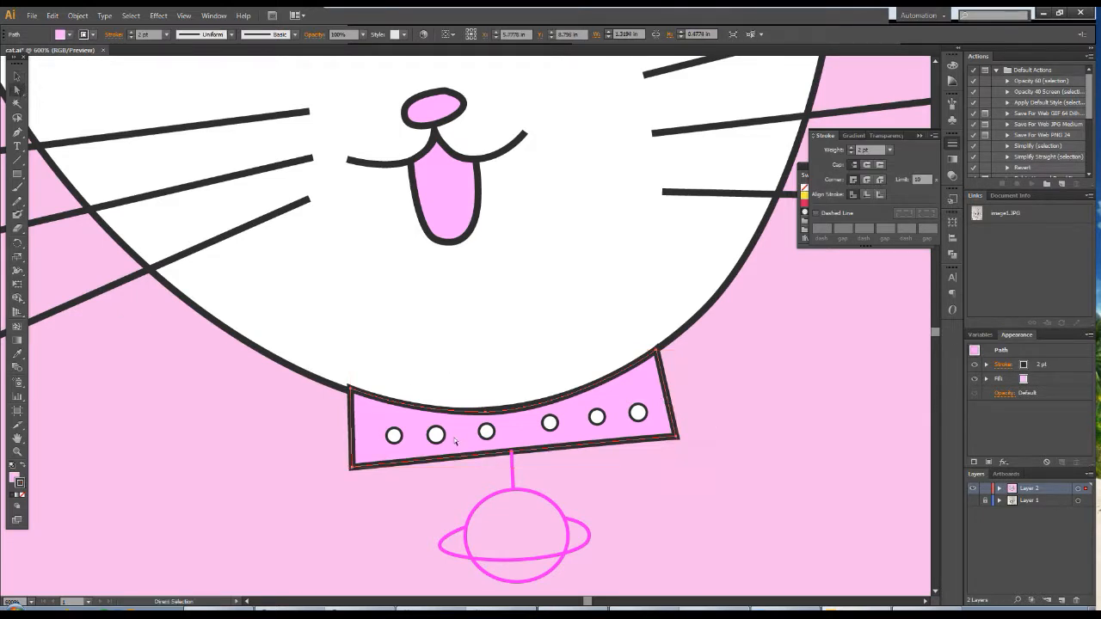
click(350, 390)
drag(349, 393, 348, 392)
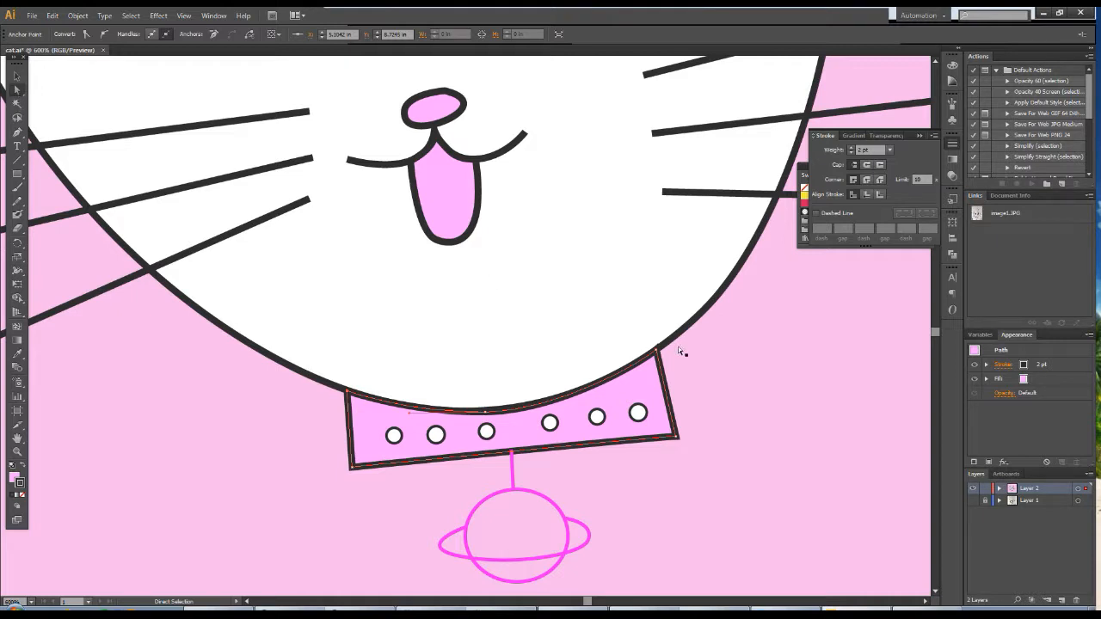
click(730, 384)
- Nudge the collar's upper-right corner and middle top anchors so its top edge coincides with the chin outline
click(657, 352)
click(658, 352)
click(812, 394)
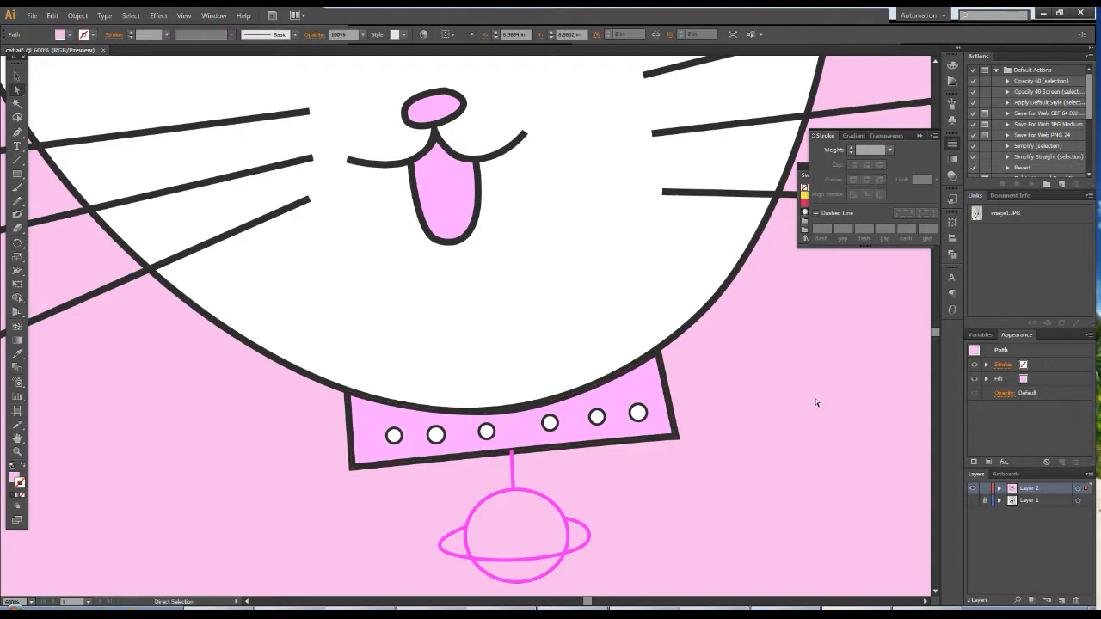
click(502, 414)
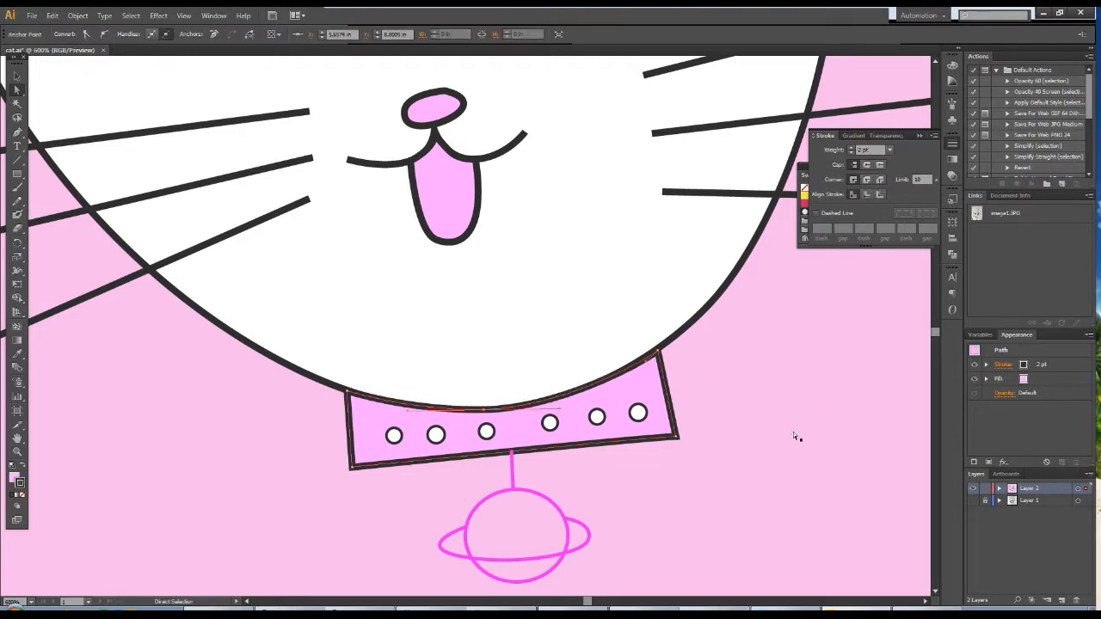
click(670, 403)
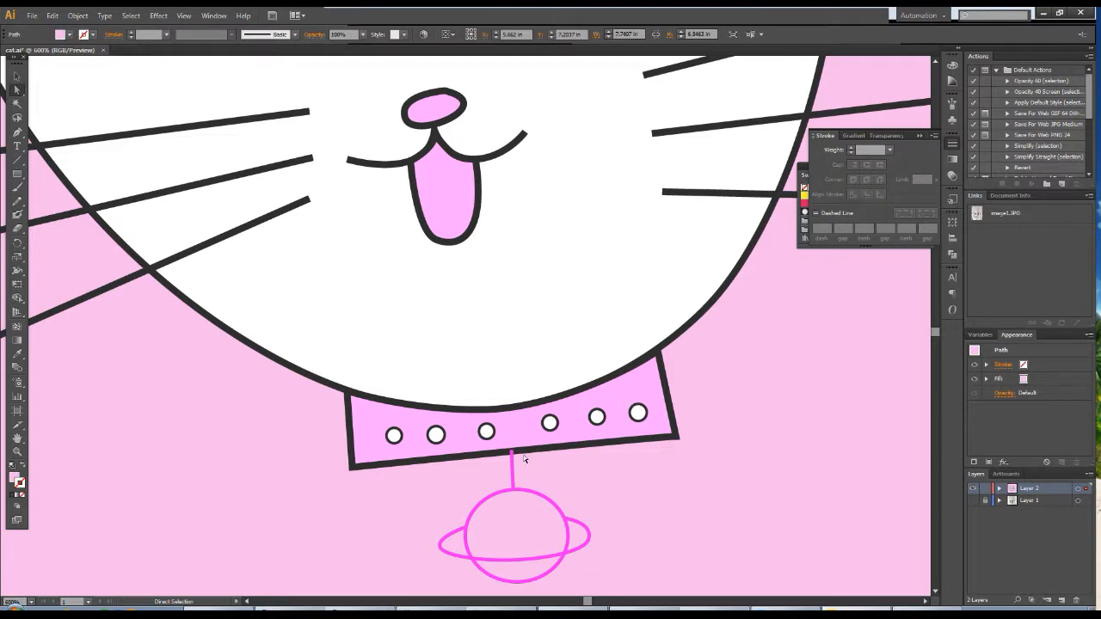
- Shift the fourth circle from the left on the collar slightly to the left
click(17, 75)
scroll(597, 421, up, 5)
scroll(600, 421, up, 3)
scroll(597, 430, down, 10)
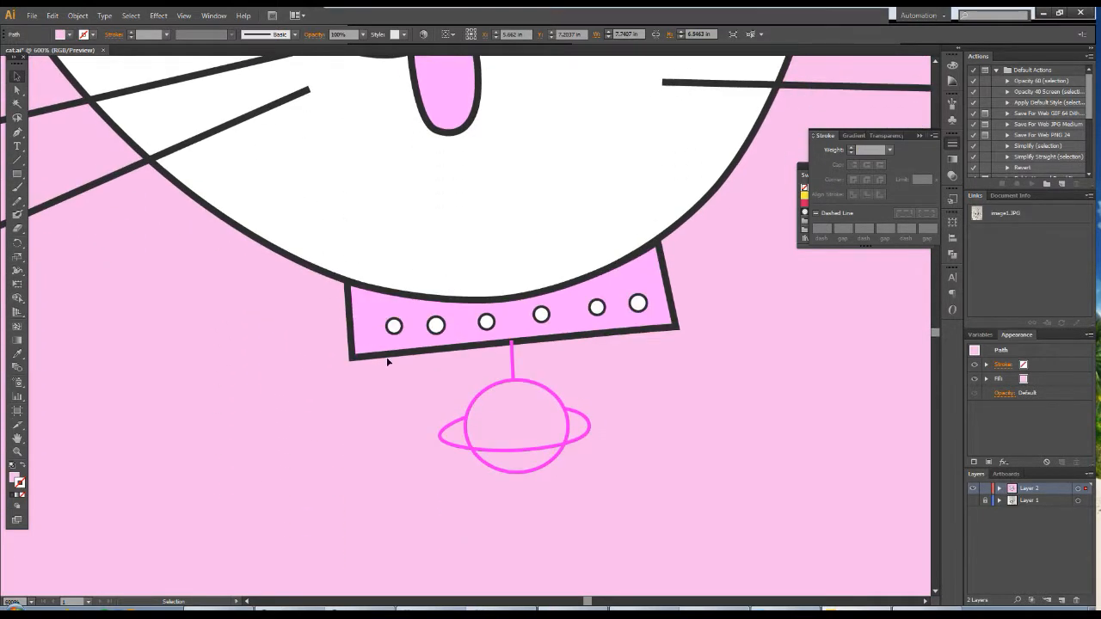
- Copy a collar circle's white fill and 0.75 pt stroke onto the pendant's planet circle with the Eyedropper
click(554, 398)
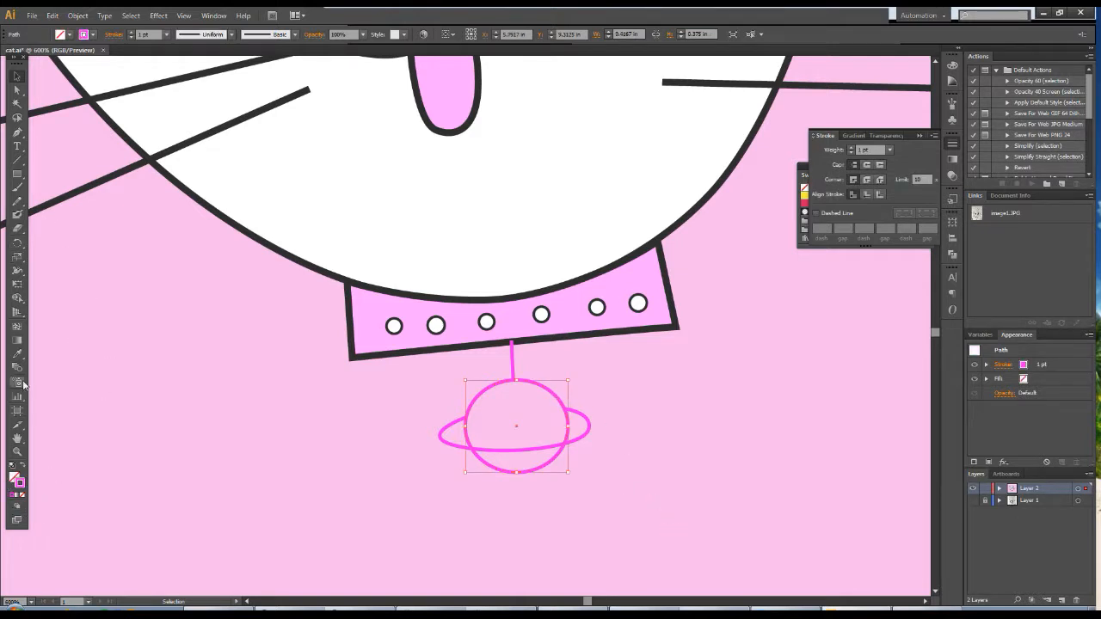
click(16, 354)
click(486, 321)
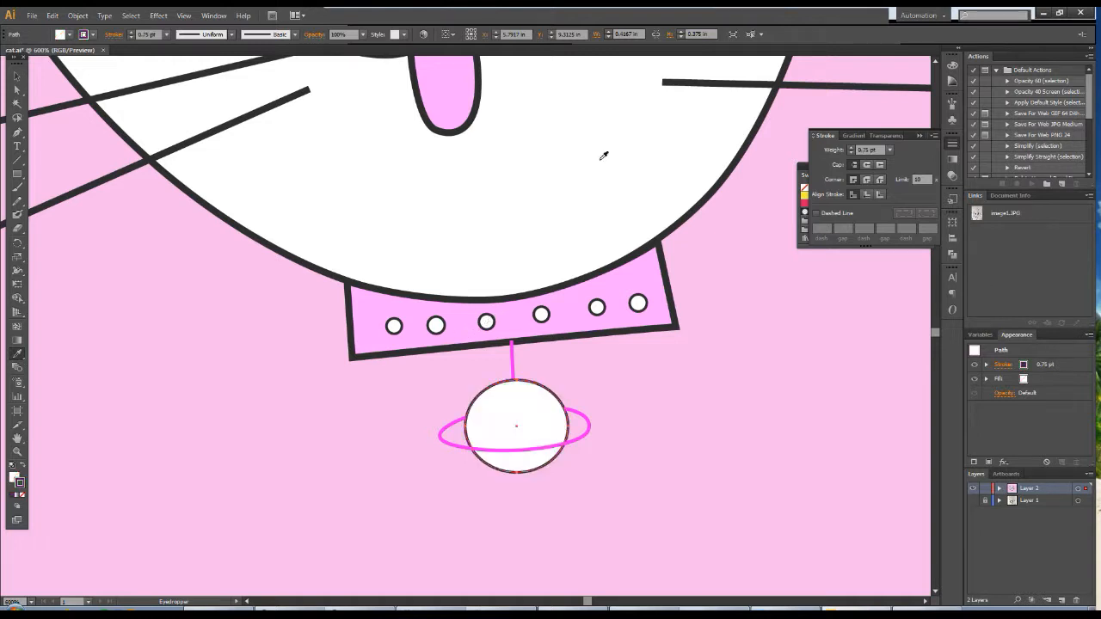
- Apply the lower-left whisker's dark 2 pt stroke to the pendant's connecting line and to the ring around the planet with the Eyedropper
click(16, 76)
click(513, 364)
click(17, 353)
click(200, 135)
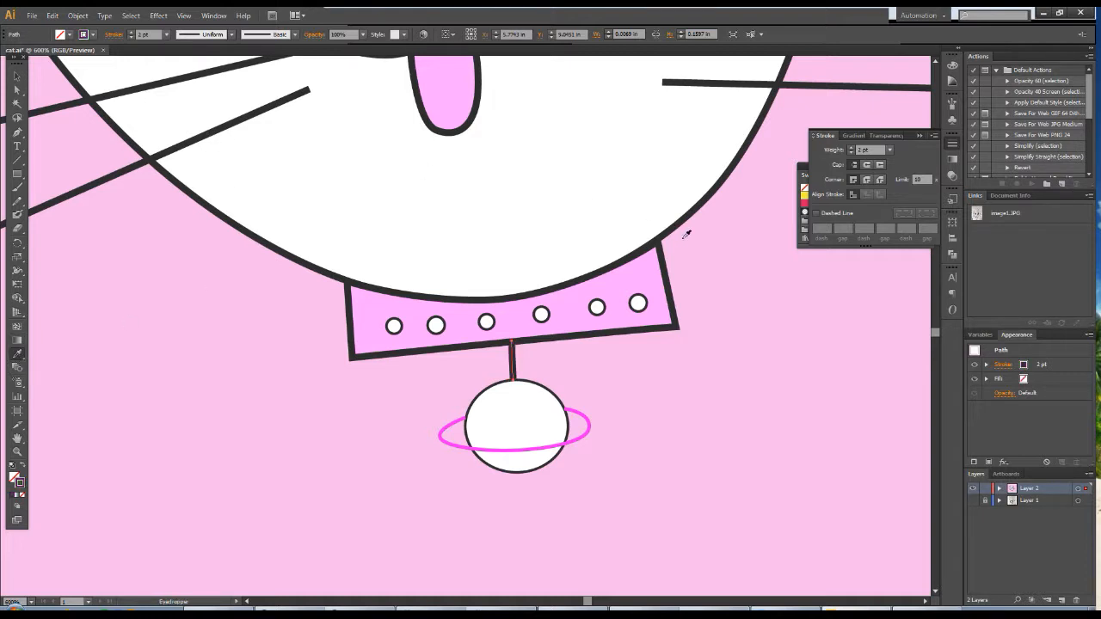
click(16, 76)
click(576, 443)
click(16, 353)
click(182, 143)
click(17, 75)
click(769, 483)
- Give the pendant's planet circle the collar's pink fill and dark 2 pt stroke with the Eyedropper
click(519, 414)
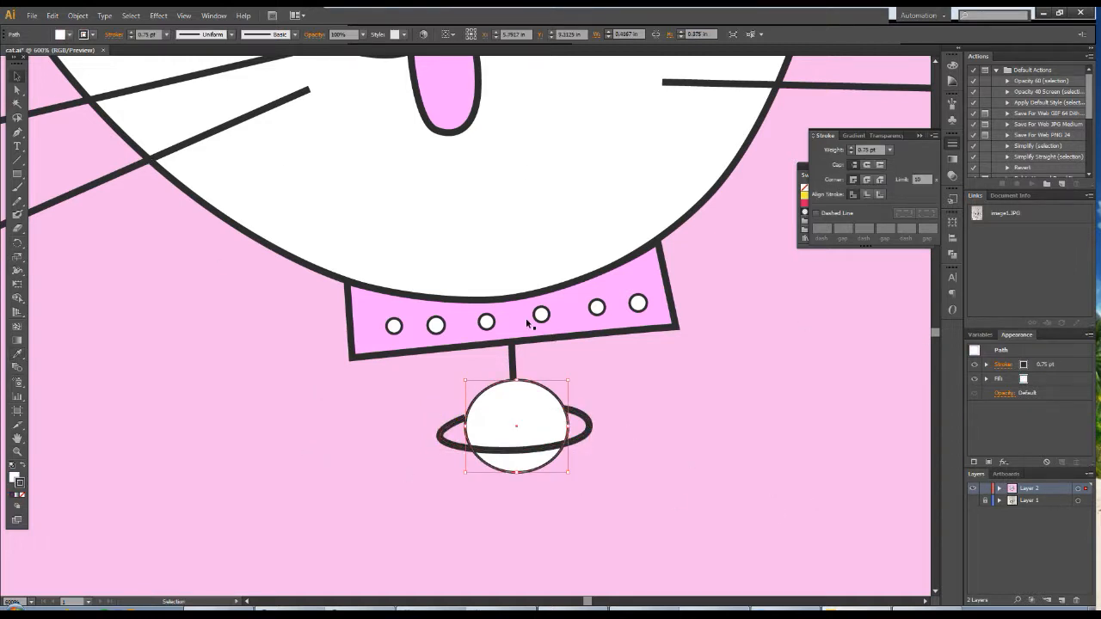
click(17, 353)
click(458, 335)
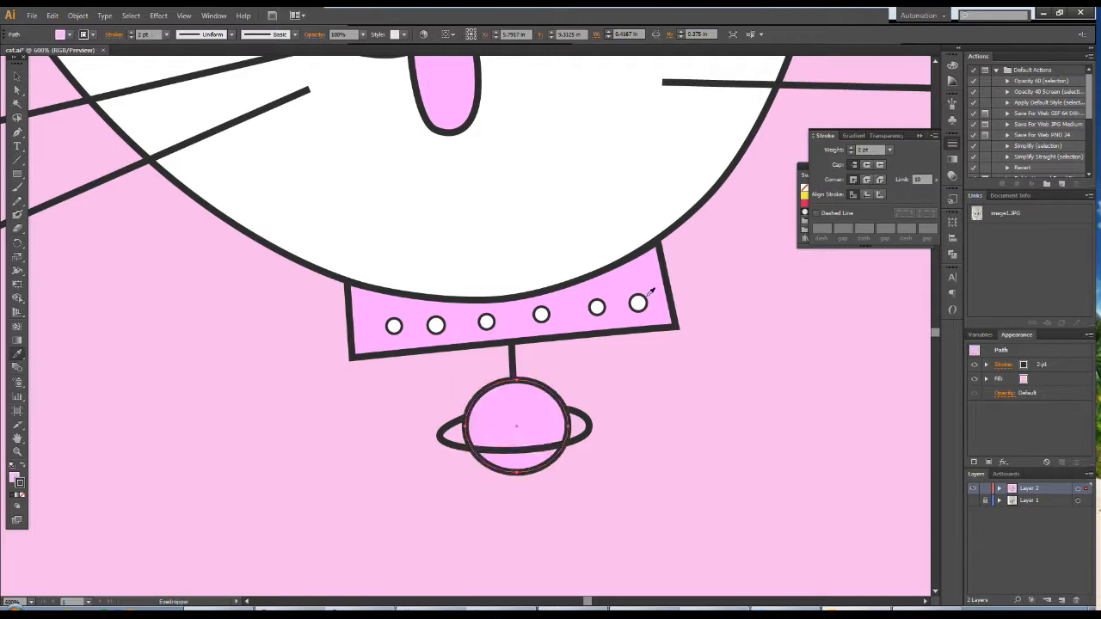
click(16, 76)
click(771, 425)
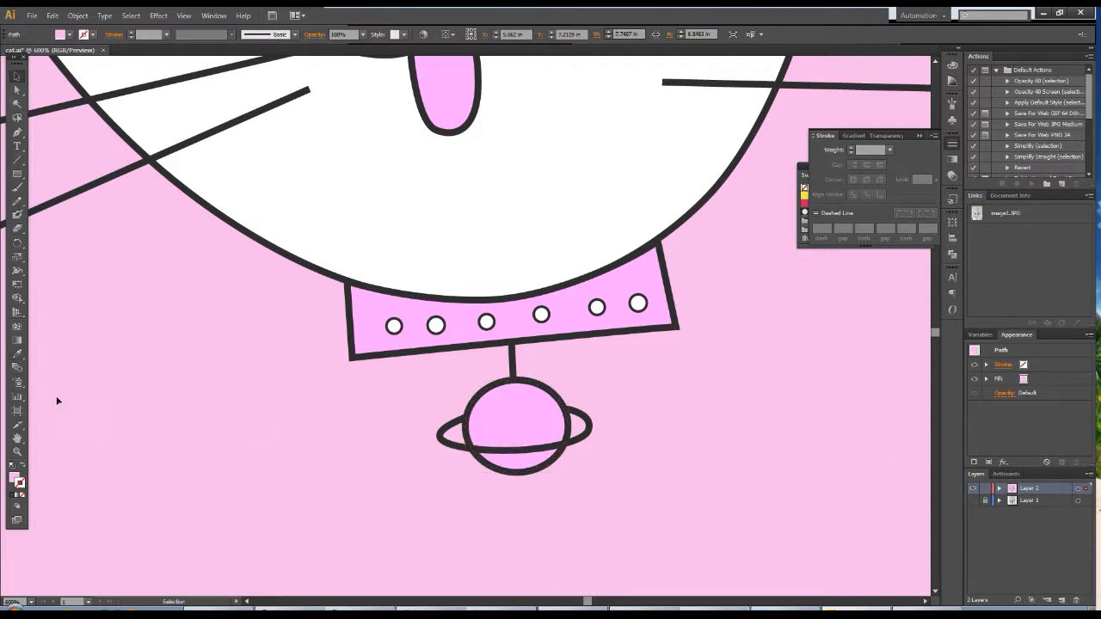
- Change the fill of the collar and the pendant's planet circle to light blue
click(17, 451)
alt+click(518, 335)
alt+click(571, 277)
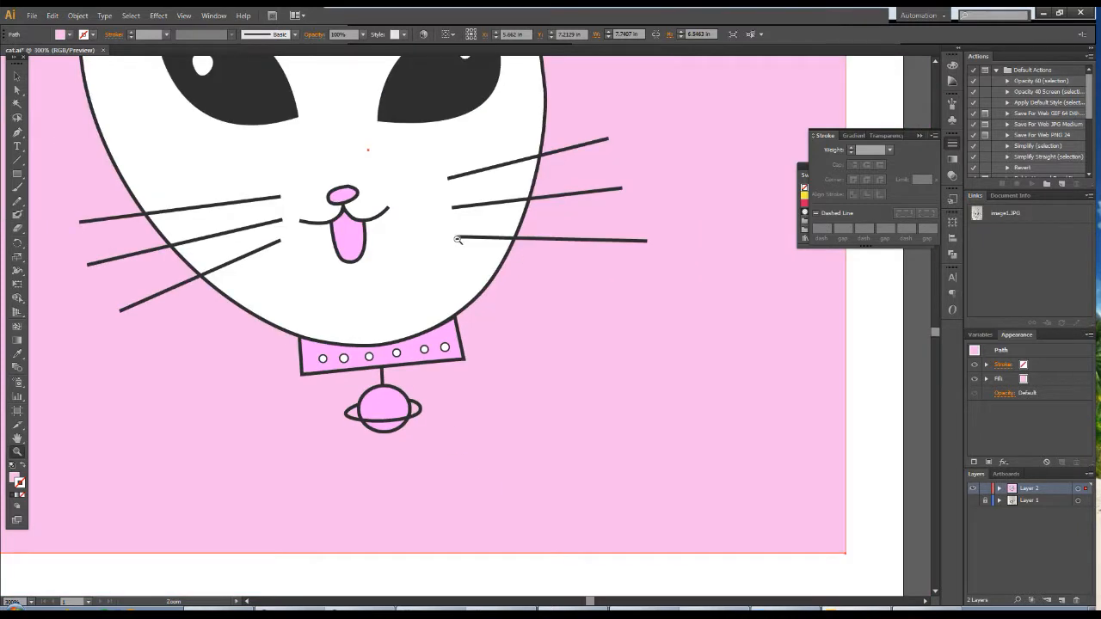
alt+click(466, 245)
alt+click(456, 241)
alt+click(418, 315)
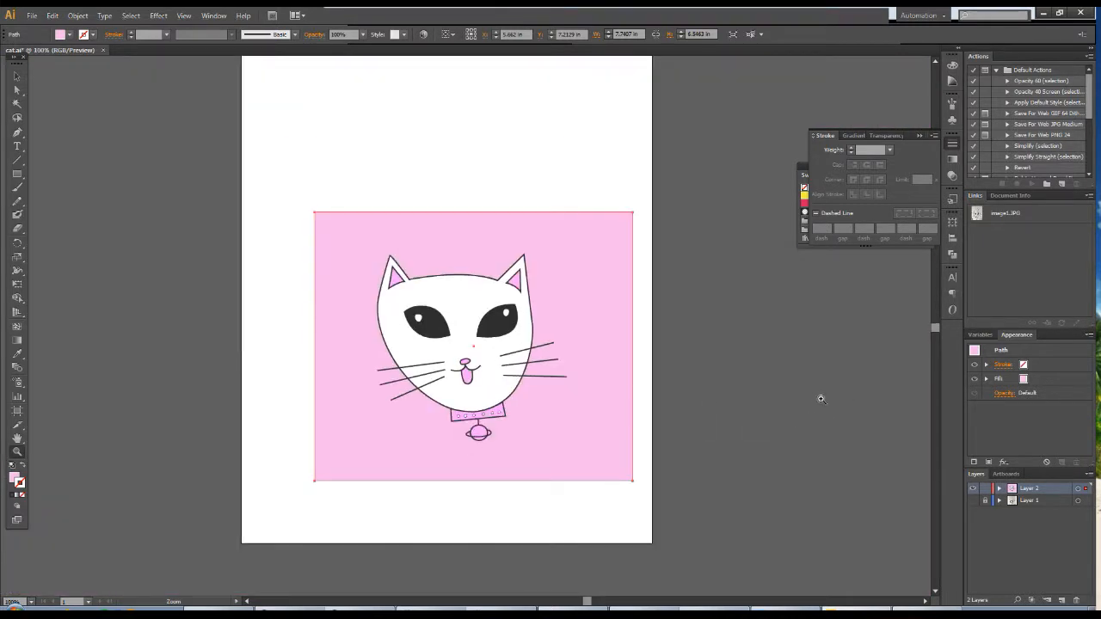
click(18, 88)
click(506, 413)
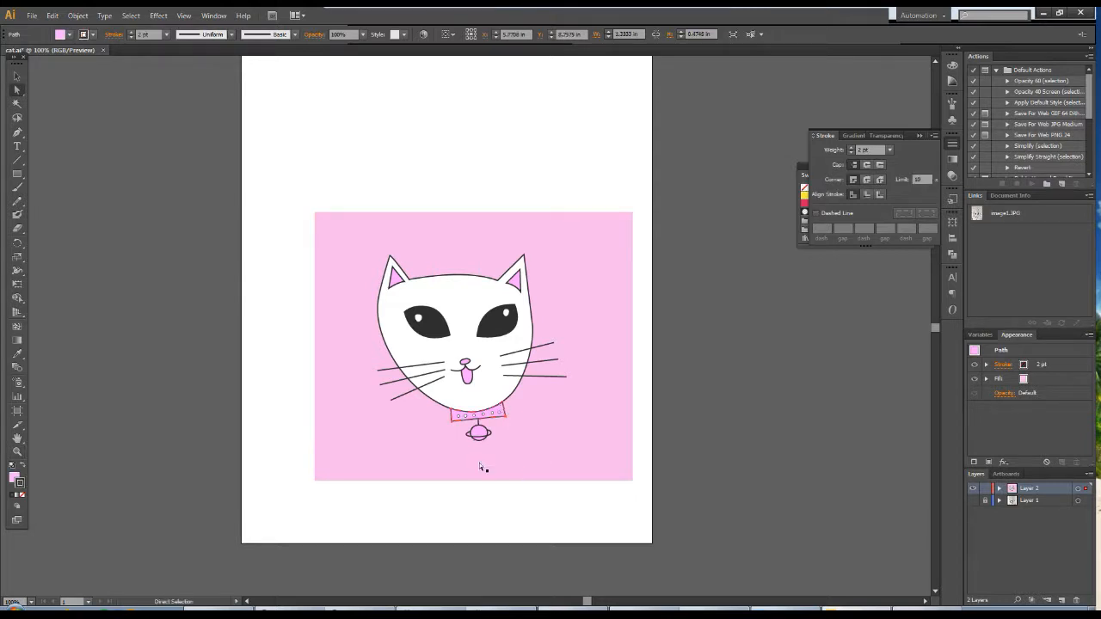
double_click(13, 479)
drag(811, 191, 816, 205)
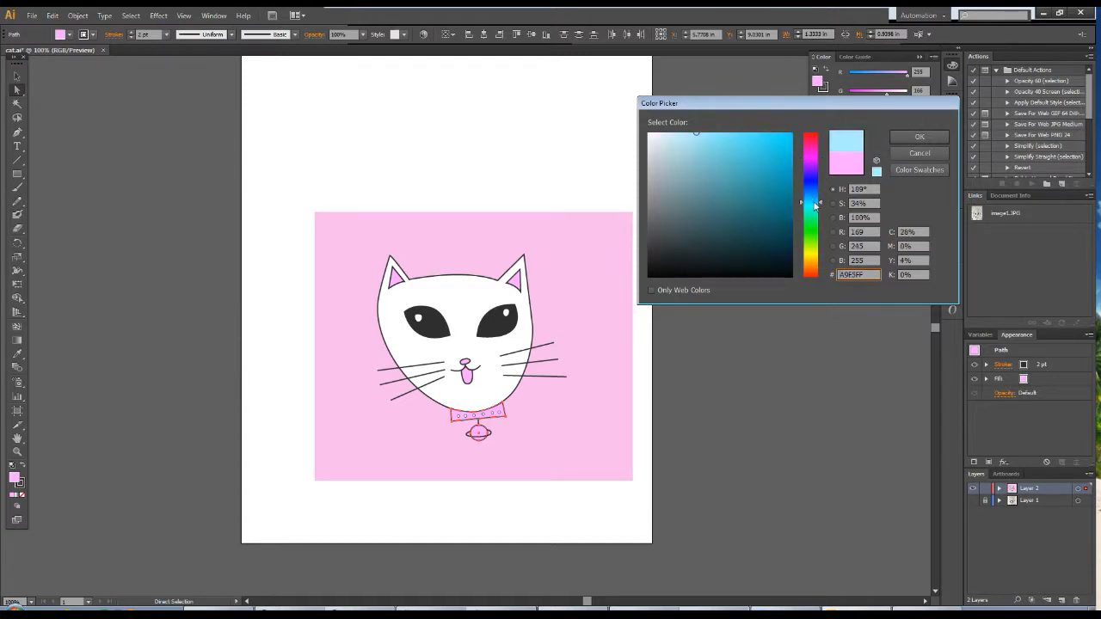
click(919, 137)
click(17, 75)
click(821, 318)
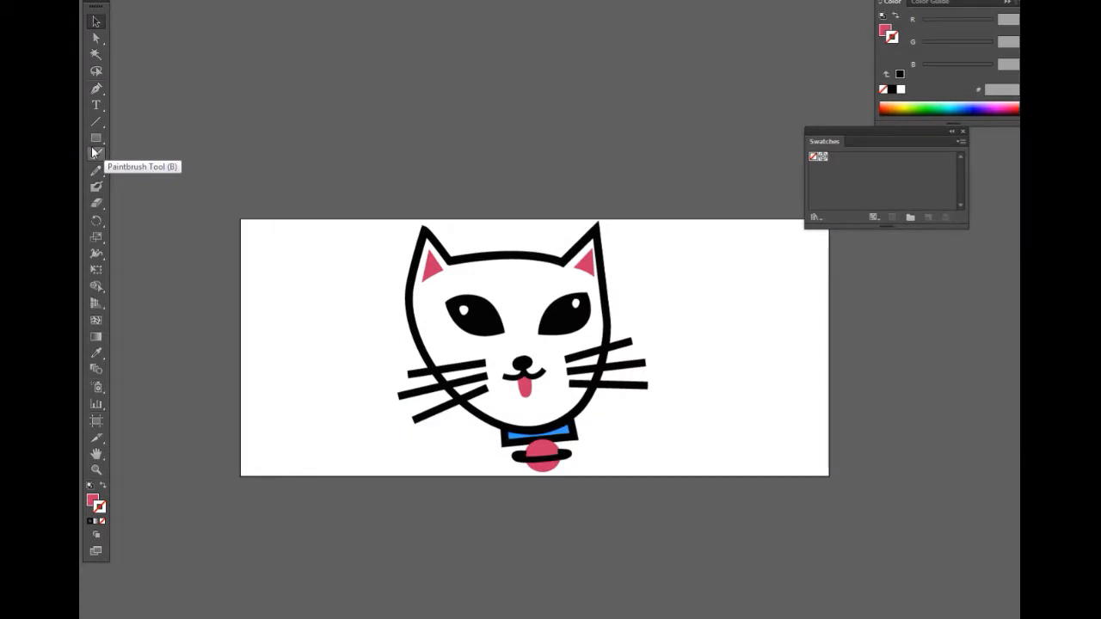
- Draw a narrow vertical red-pink bar in the blank area left of the cat and move it near the left whiskers
click(95, 153)
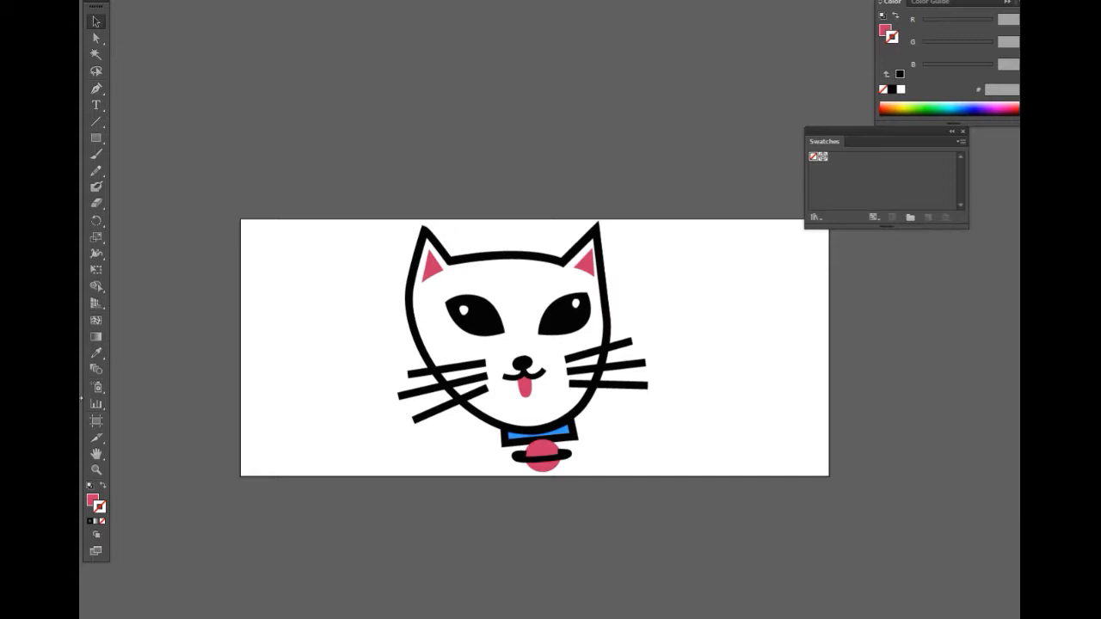
click(100, 138)
mouse_move(325, 276)
mouse_down()
mouse_move(344, 295)
mouse_move(344, 325)
mouse_up()
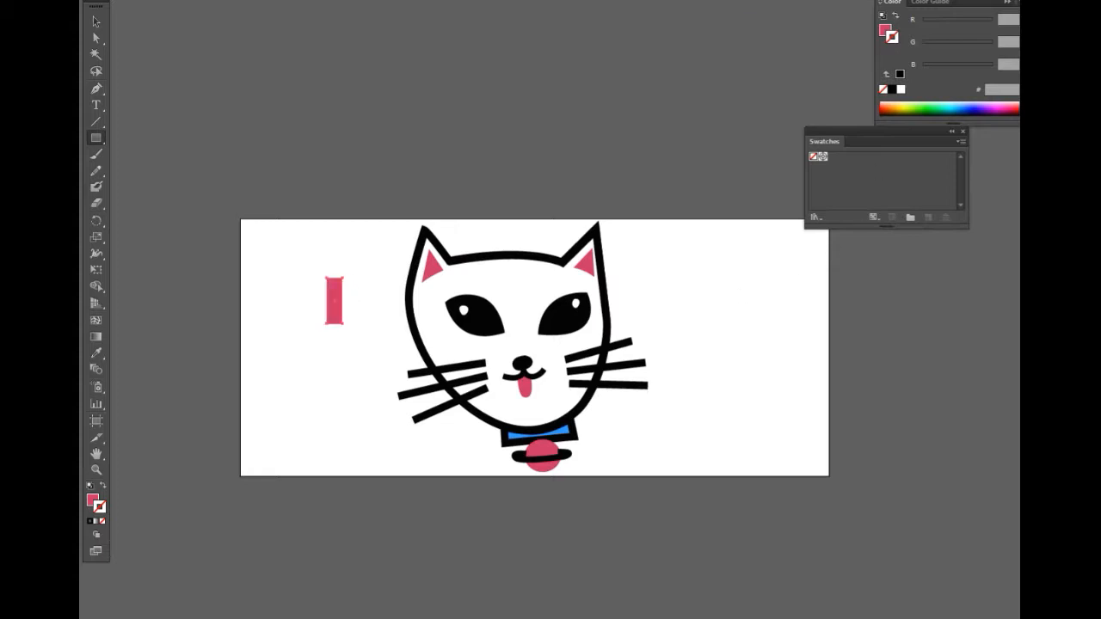
key(Return)
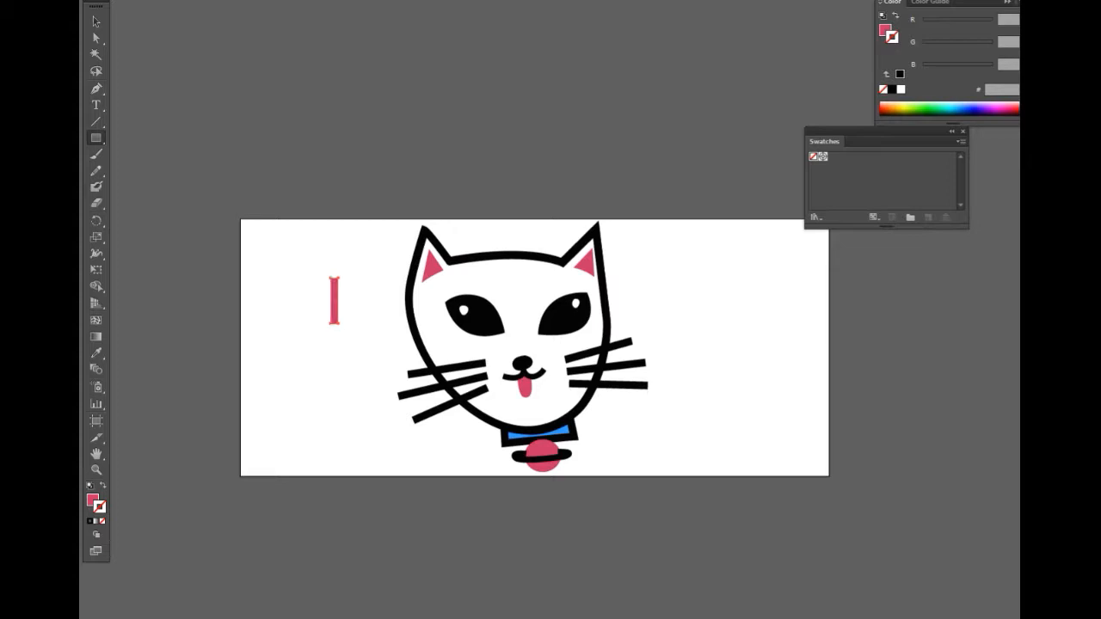
click(95, 23)
click(332, 343)
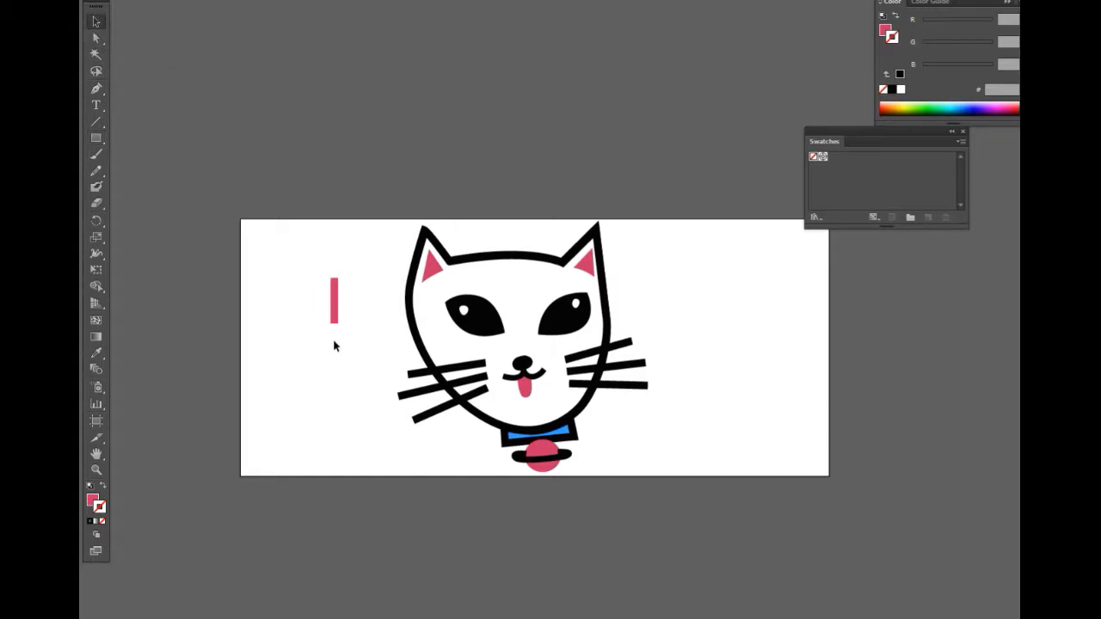
drag(336, 300, 366, 365)
- Stretch the uppermost left whisker slightly outward, away from the cat's face
click(437, 369)
drag(403, 369, 393, 371)
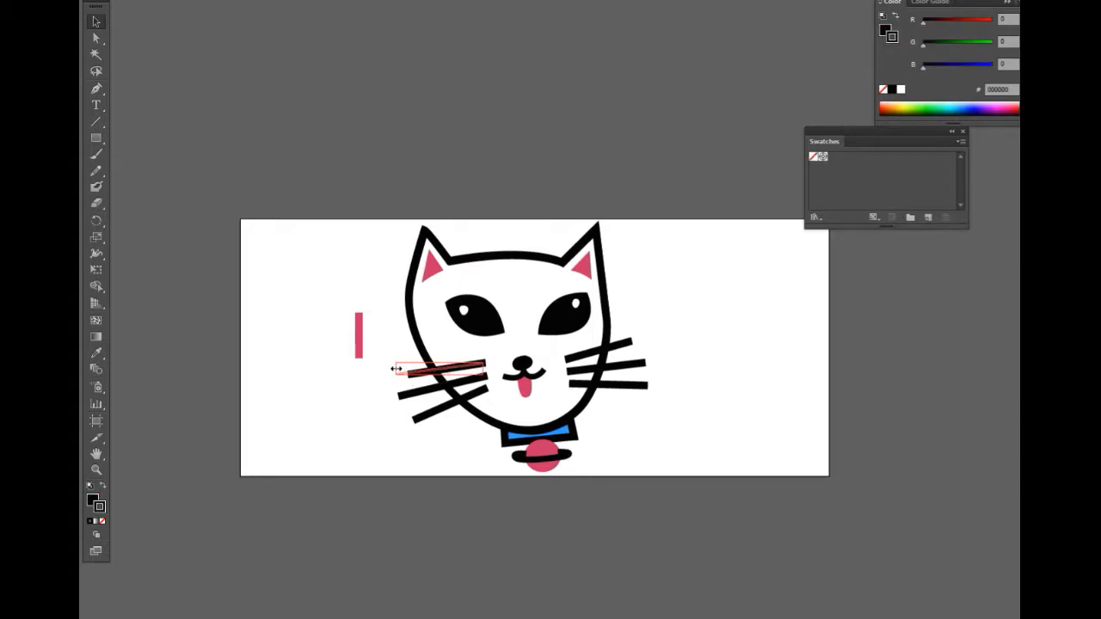
click(743, 358)
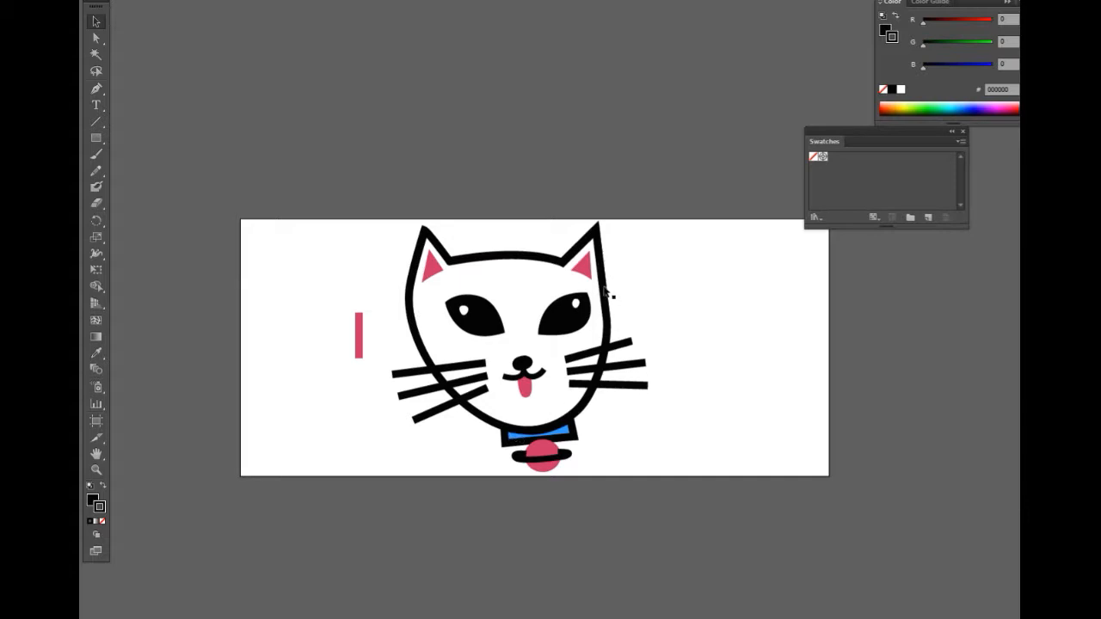
click(360, 340)
- Fill the cat's head shape with white and remove its stroke
click(409, 328)
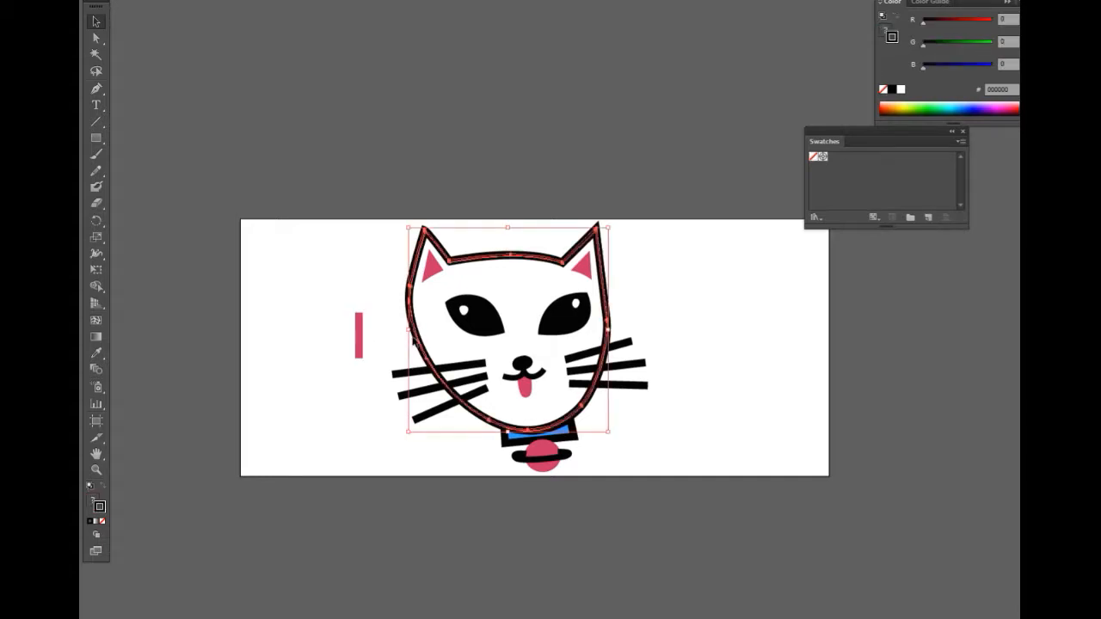
double_click(95, 507)
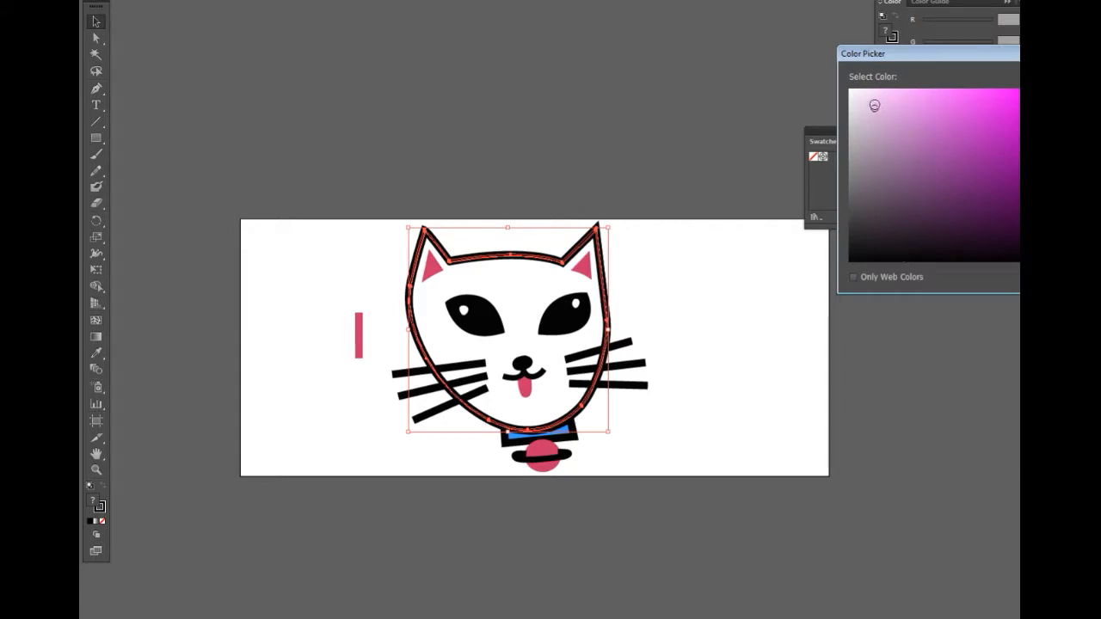
drag(872, 94, 832, 66)
key(Return)
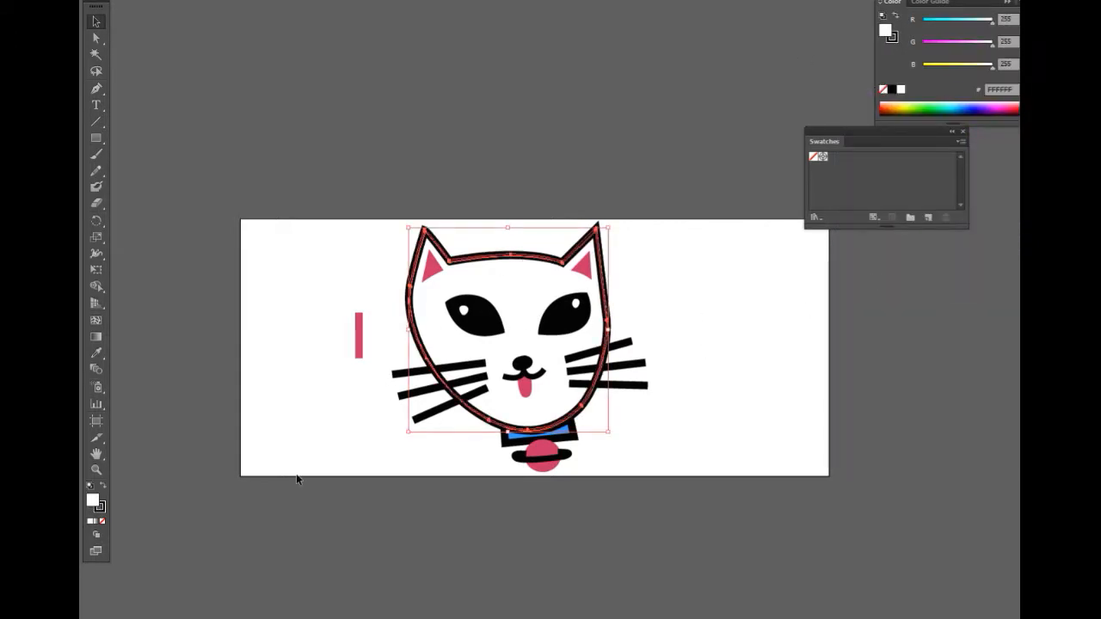
click(101, 508)
click(102, 521)
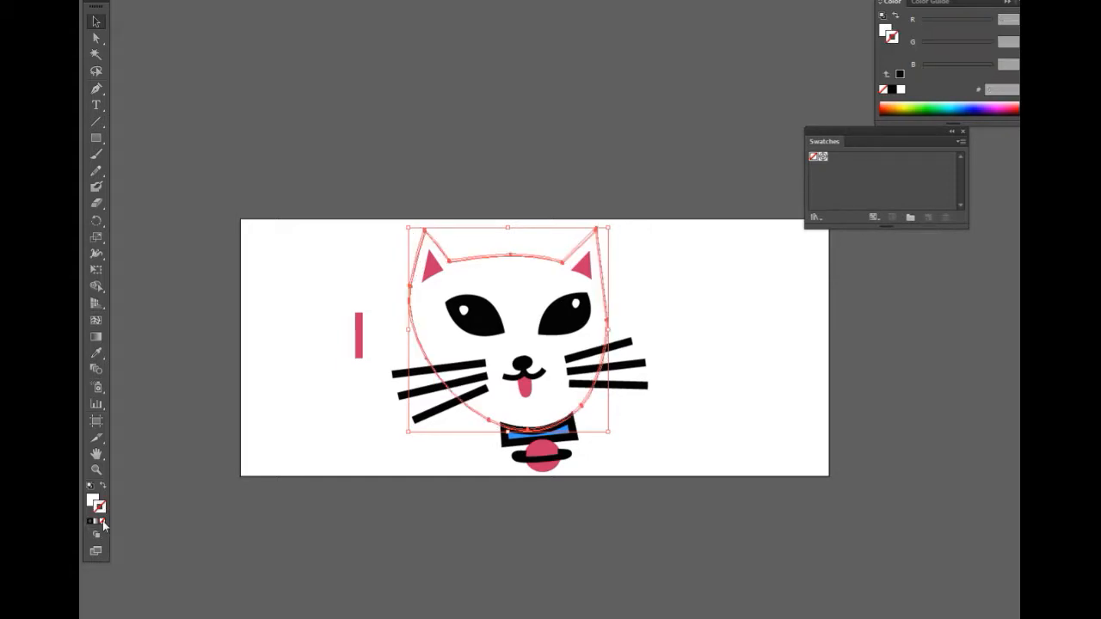
click(762, 346)
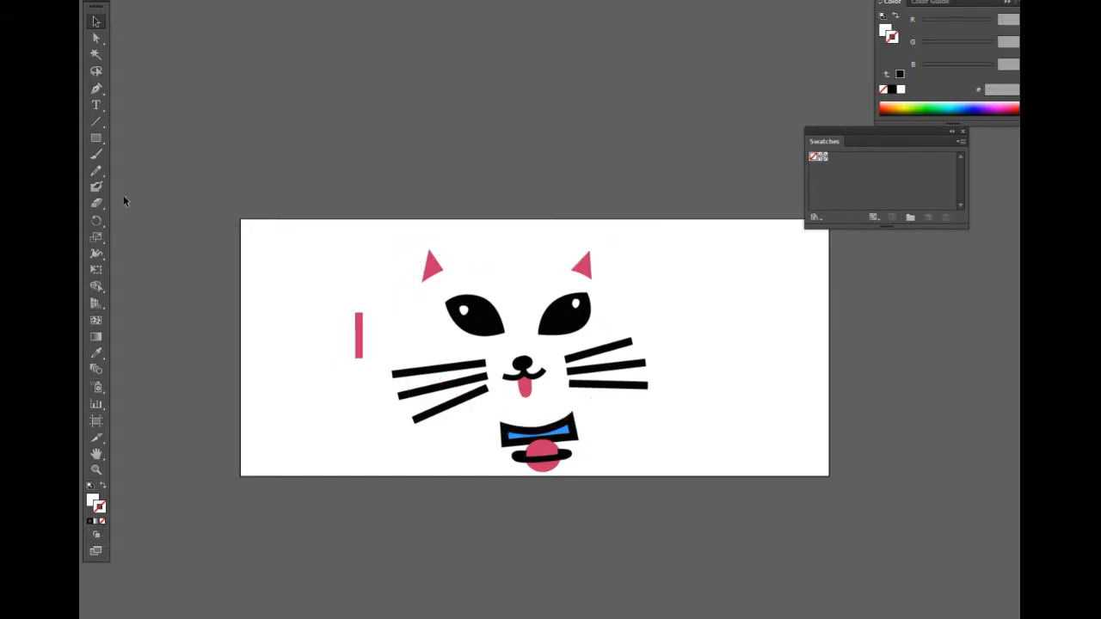
- Draw a large rectangle covering the whole cat and send it to the back
click(96, 138)
mouse_move(382, 184)
mouse_down()
mouse_move(680, 516)
mouse_move(702, 496)
mouse_up()
click(169, 0)
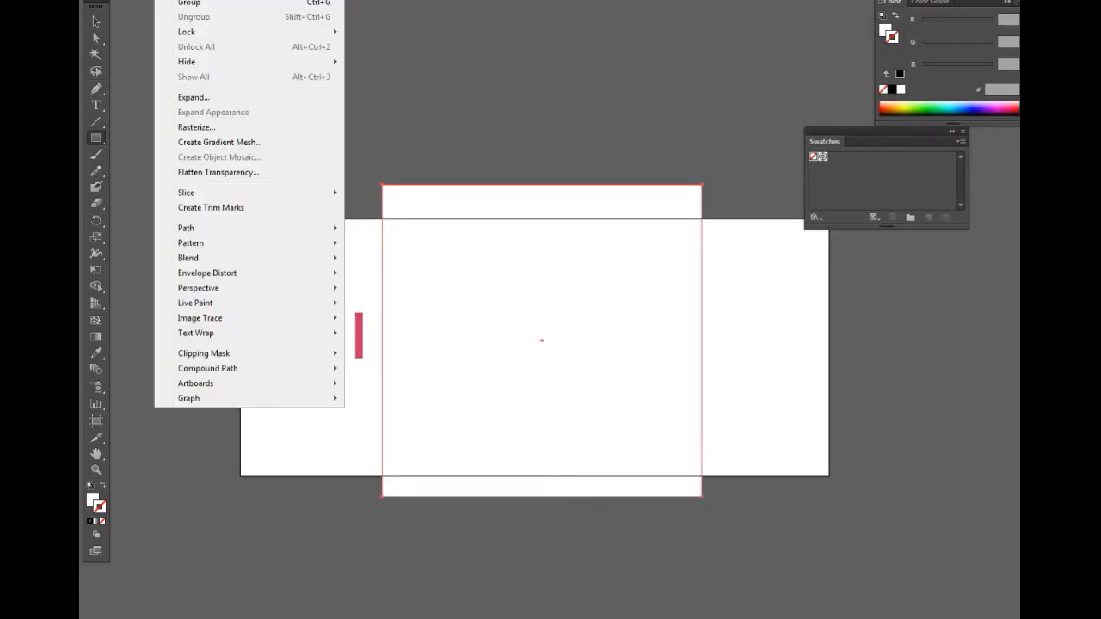
click(404, 28)
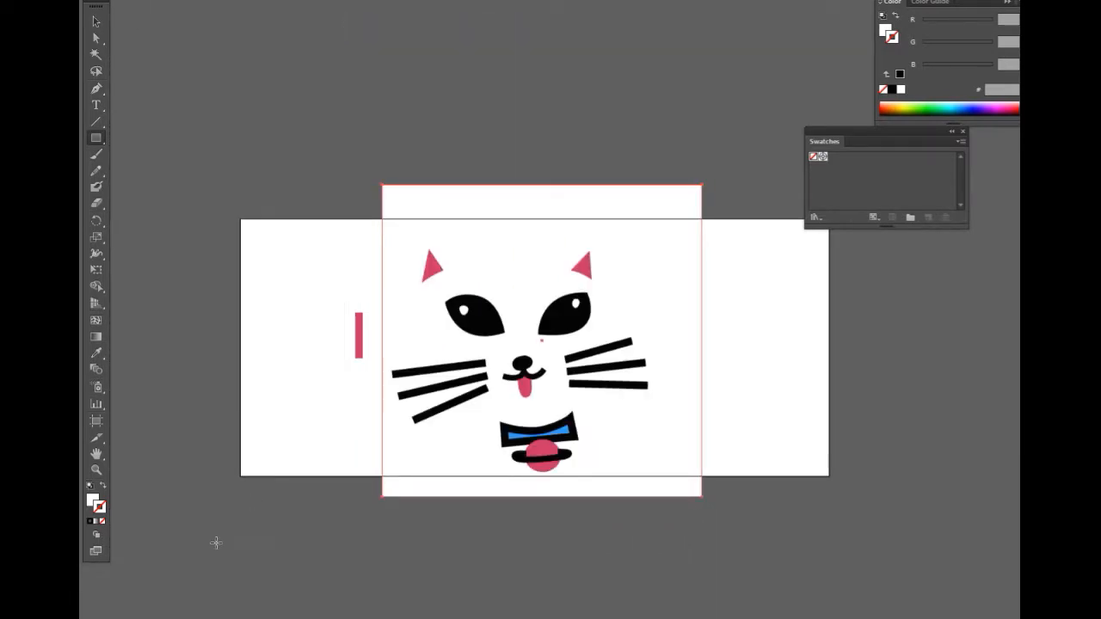
- Fill the background rectangle behind the cat with bright pink E14CE5
double_click(93, 503)
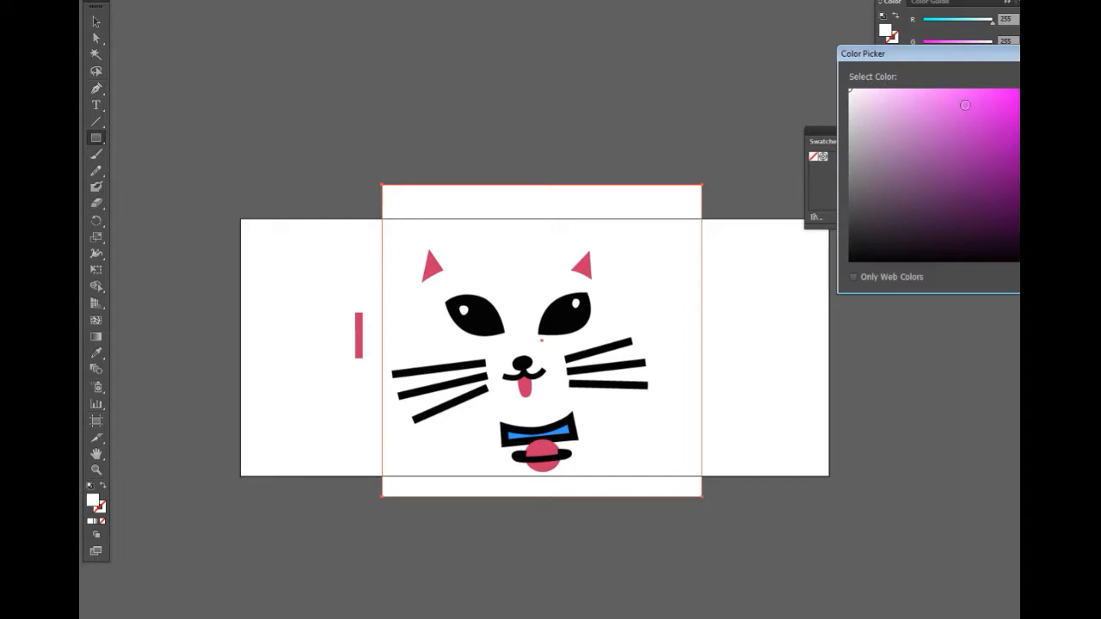
key(Return)
click(841, 450)
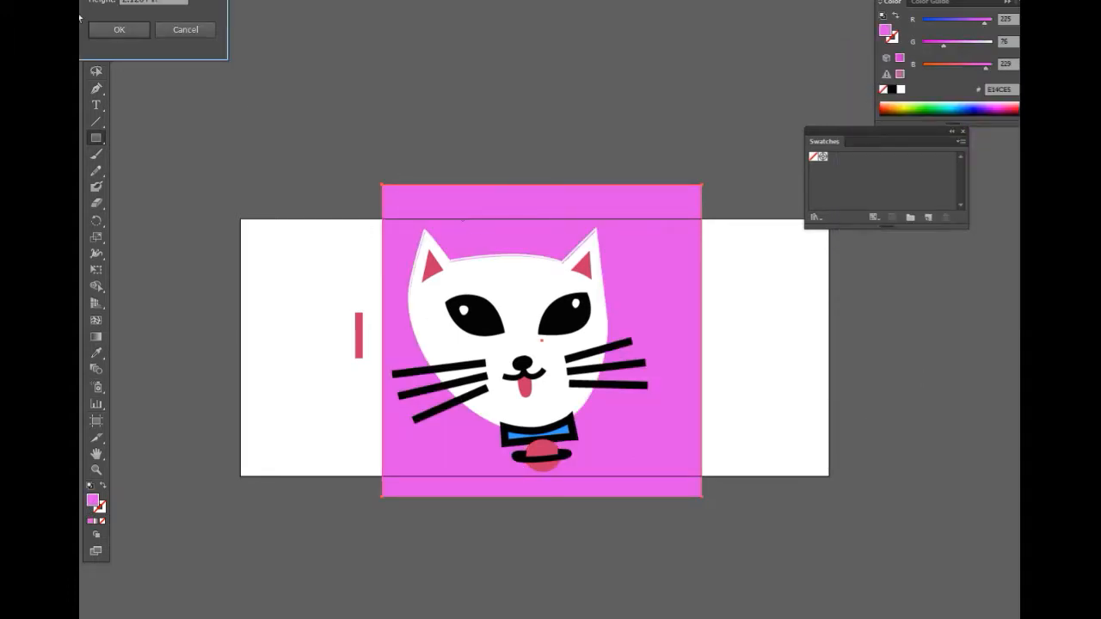
click(203, 32)
click(96, 22)
click(284, 253)
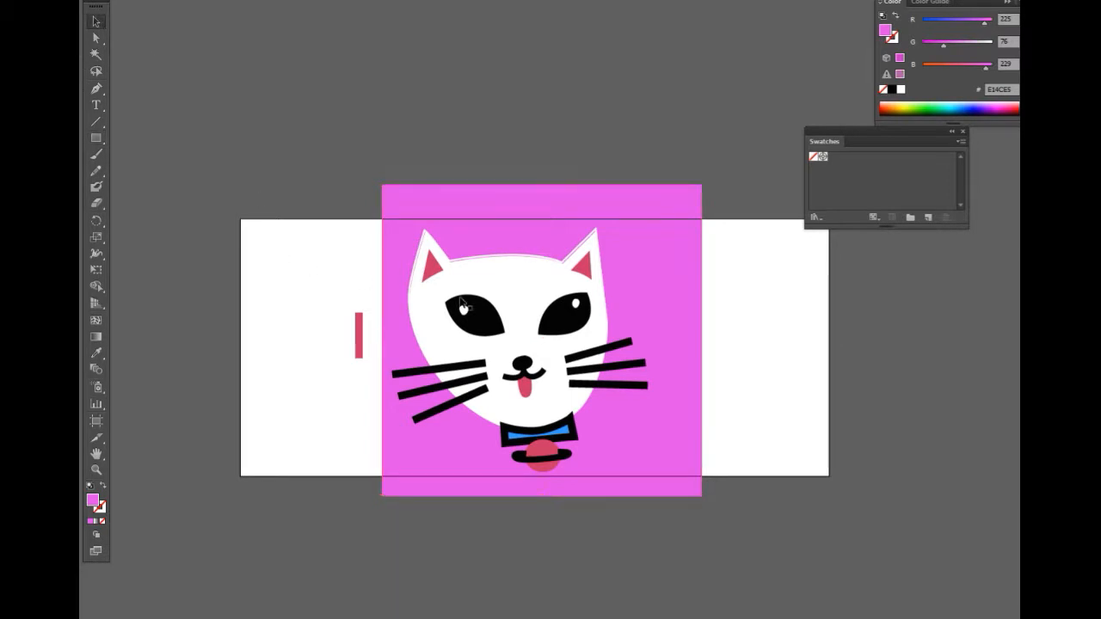
click(545, 238)
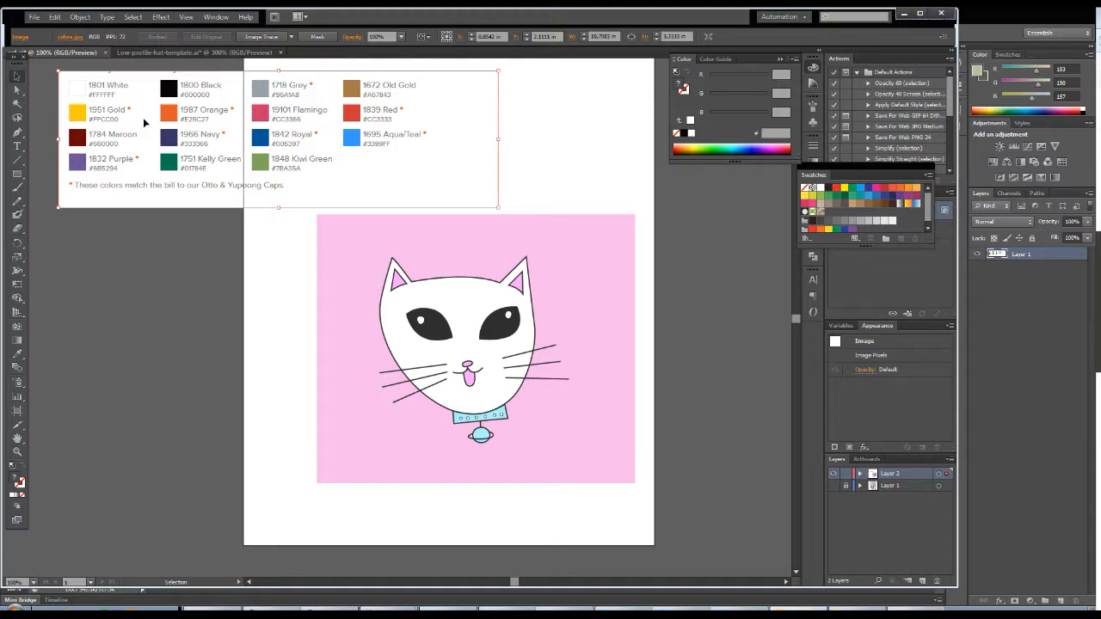
- Reposition the thread colour chart image above the cat artwork, overlapping the artboard's upper-left edge
drag(184, 130, 204, 140)
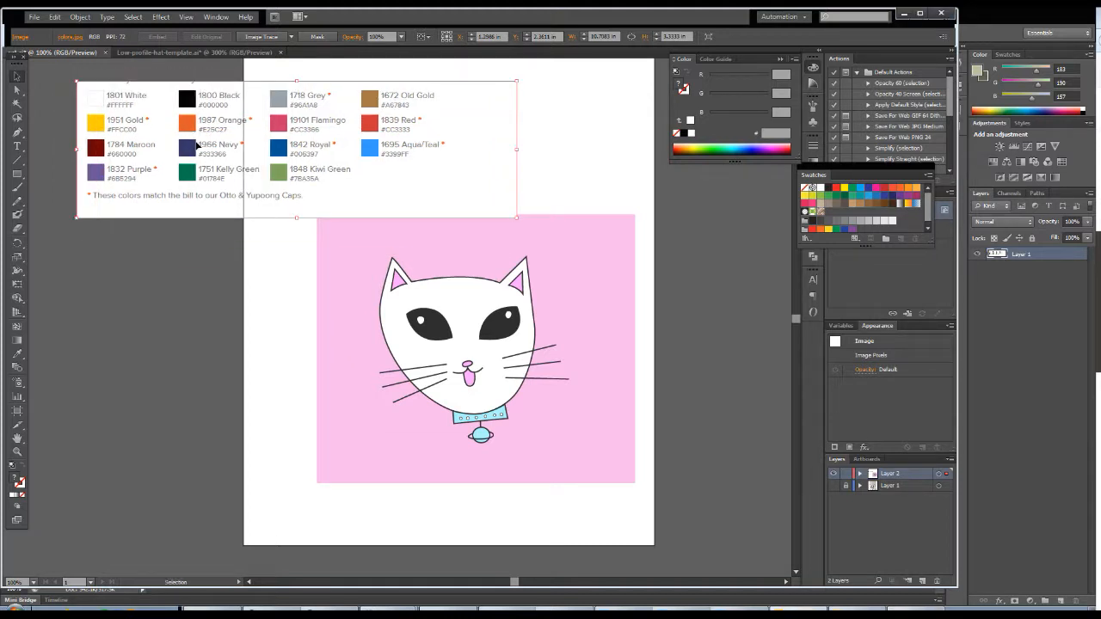
drag(188, 178, 159, 162)
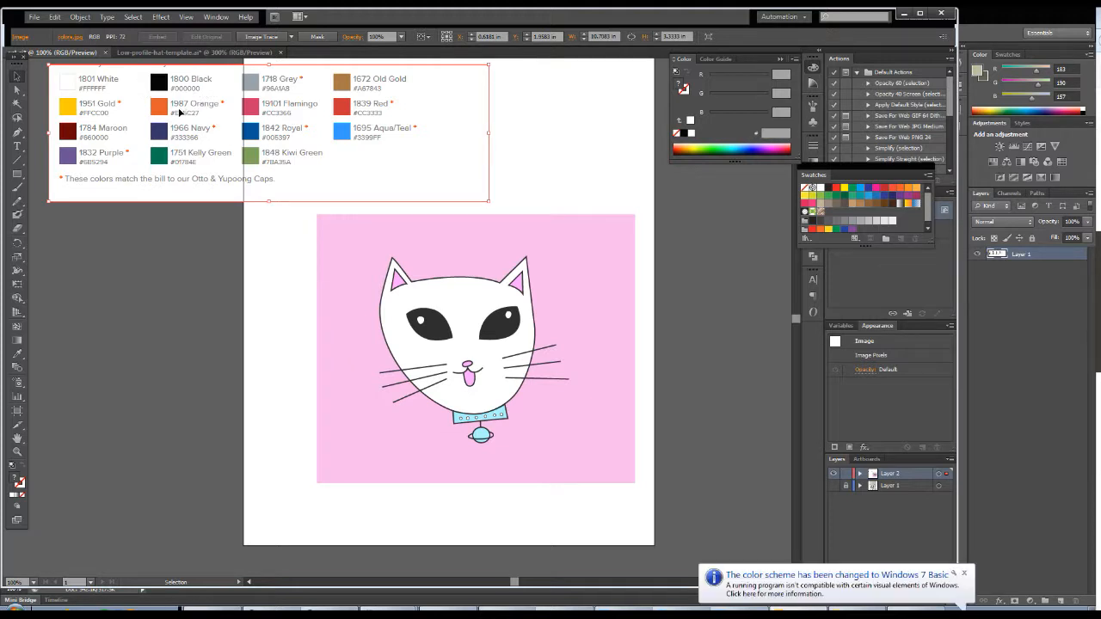
click(965, 574)
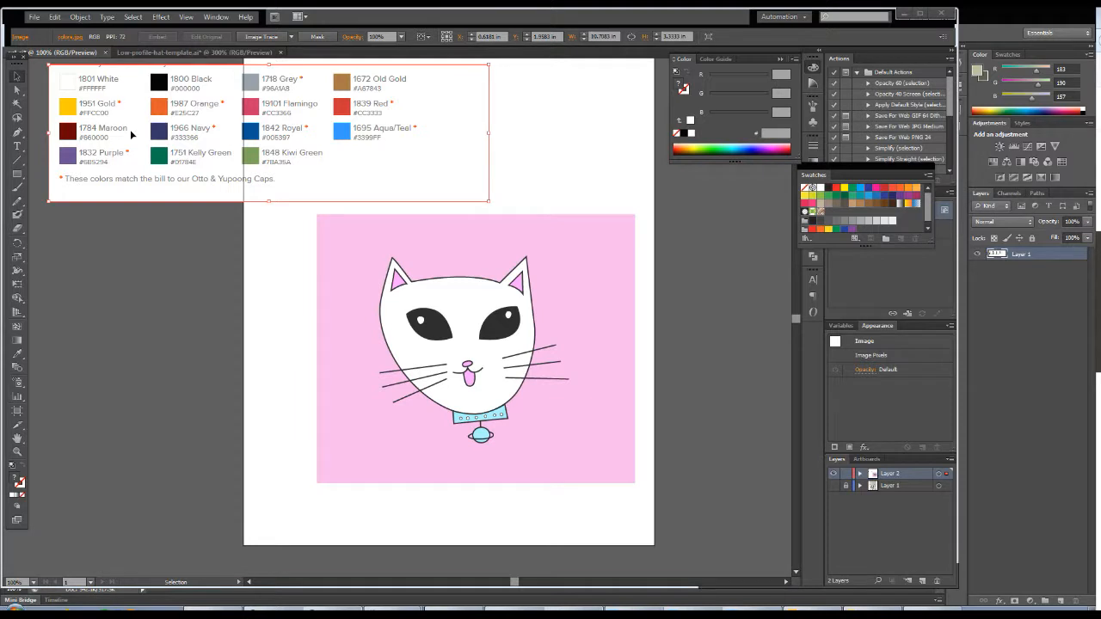
drag(141, 139, 161, 135)
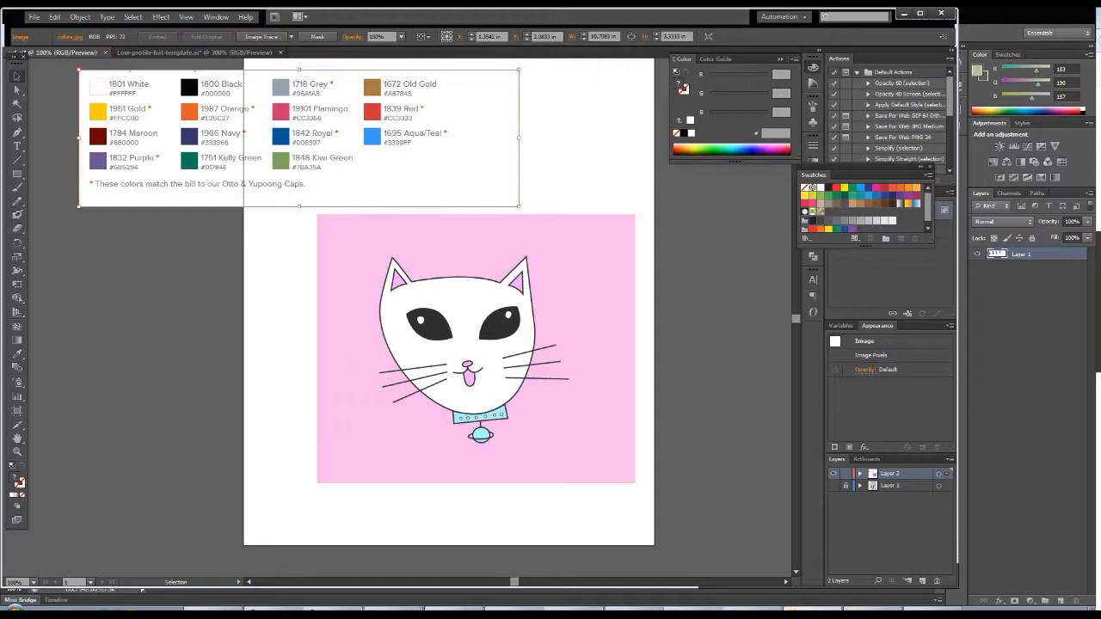
- Switch to the browser window with Printful's embroidered hats page, narrow the window and open the Products & Pricing page
drag(1100, 43, 393, 54)
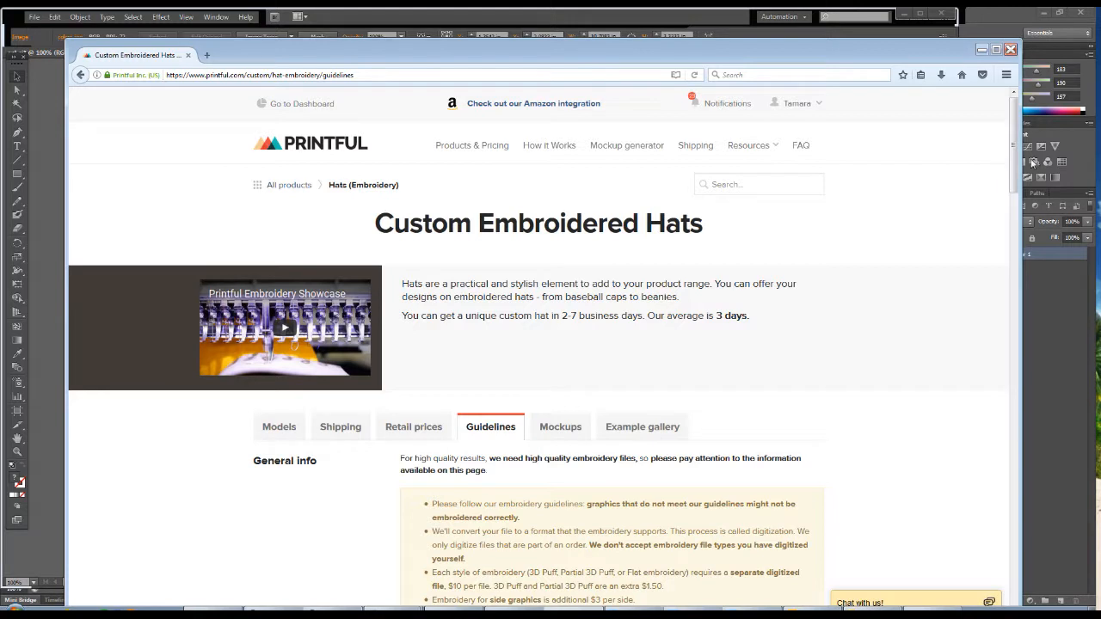
drag(1018, 203, 902, 210)
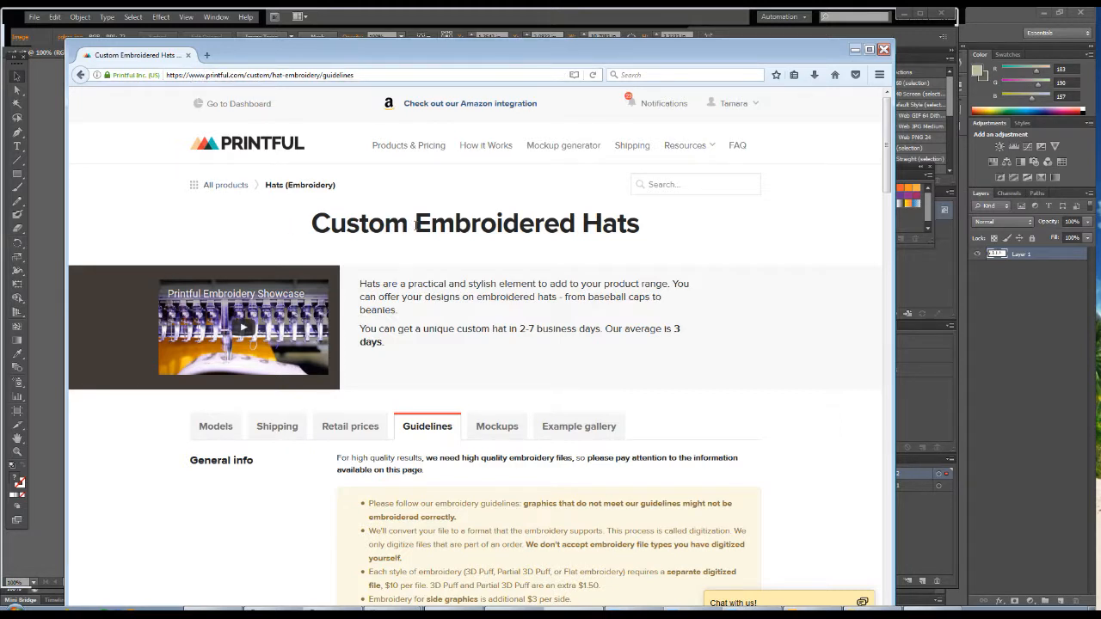
click(411, 146)
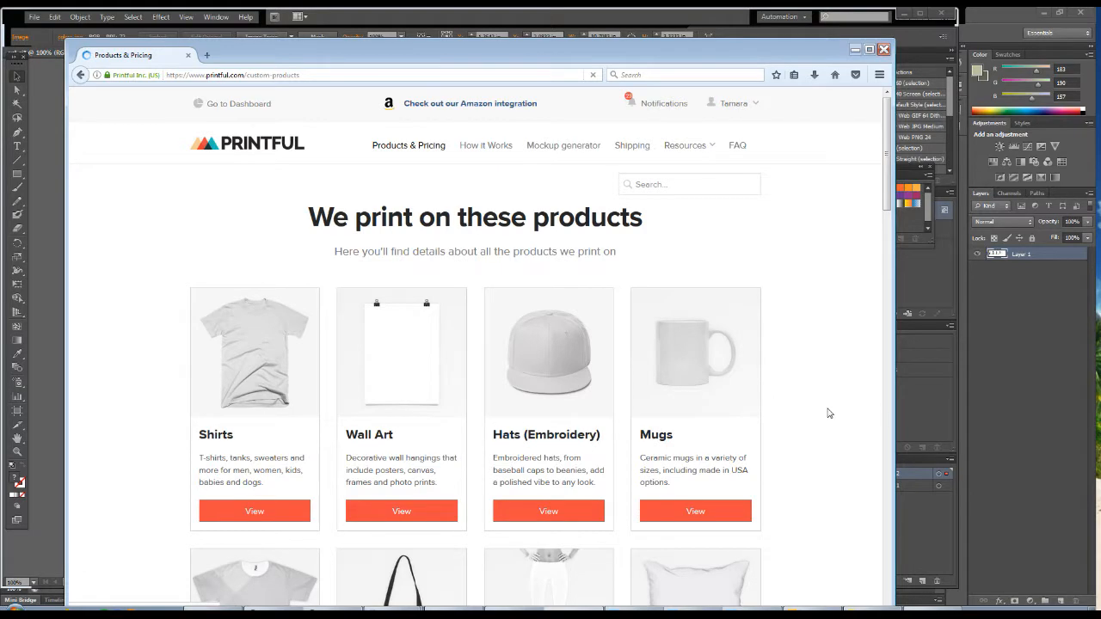
- Browse Printful's full product catalogue, from shirts and hats to phone cases and skirts, and return to its beginning
scroll(828, 409, down, 5)
scroll(455, 351, up, 3)
scroll(583, 281, up, 4)
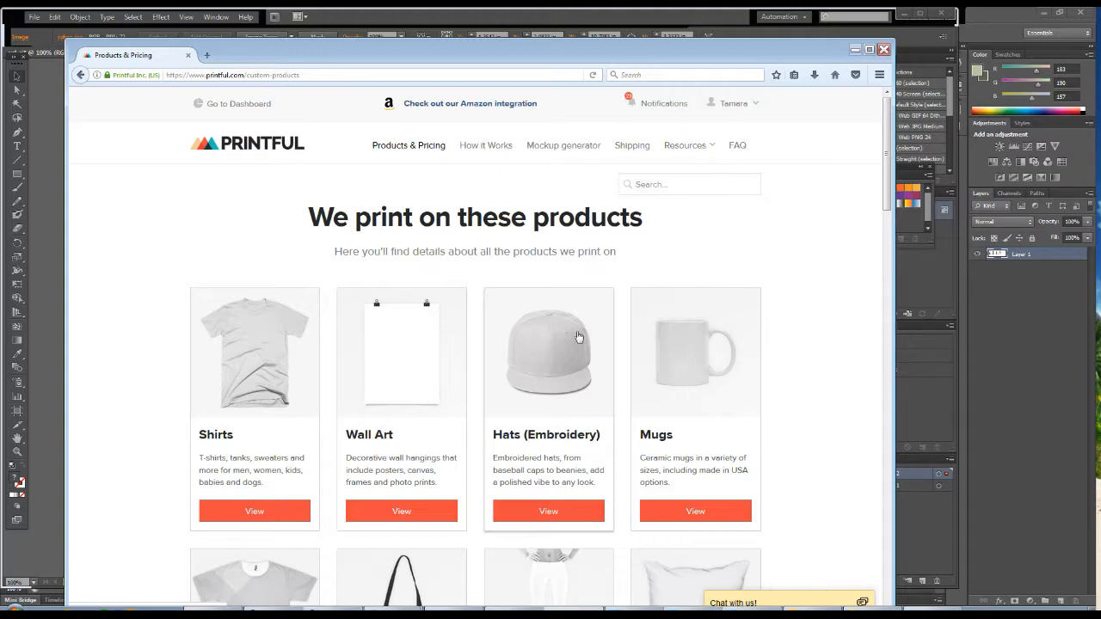
drag(621, 53, 1100, 170)
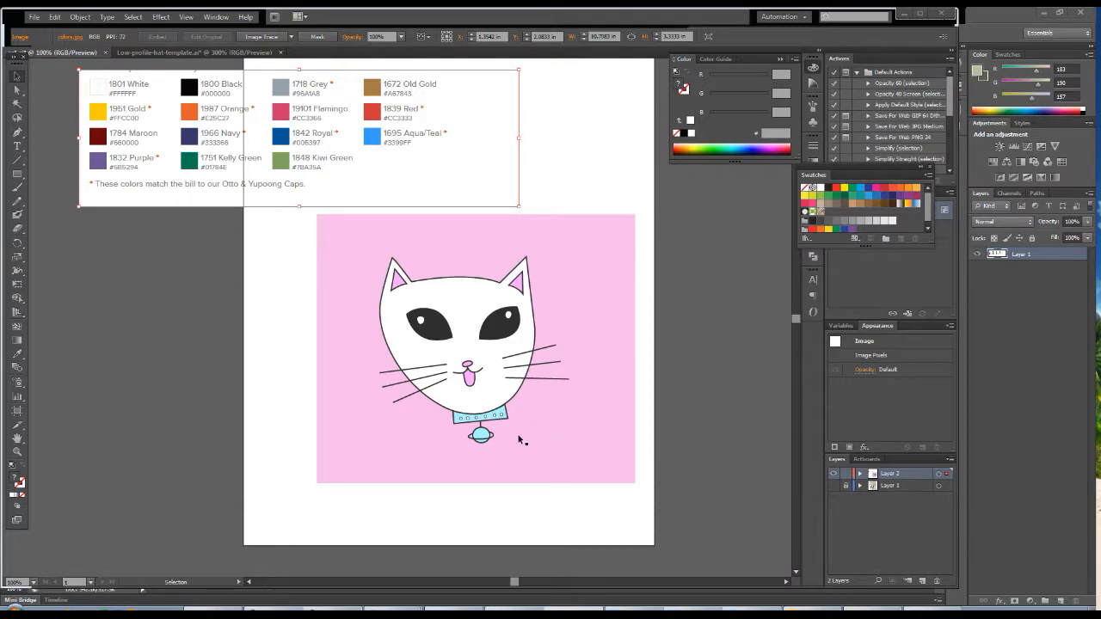
drag(1100, 112, 319, 47)
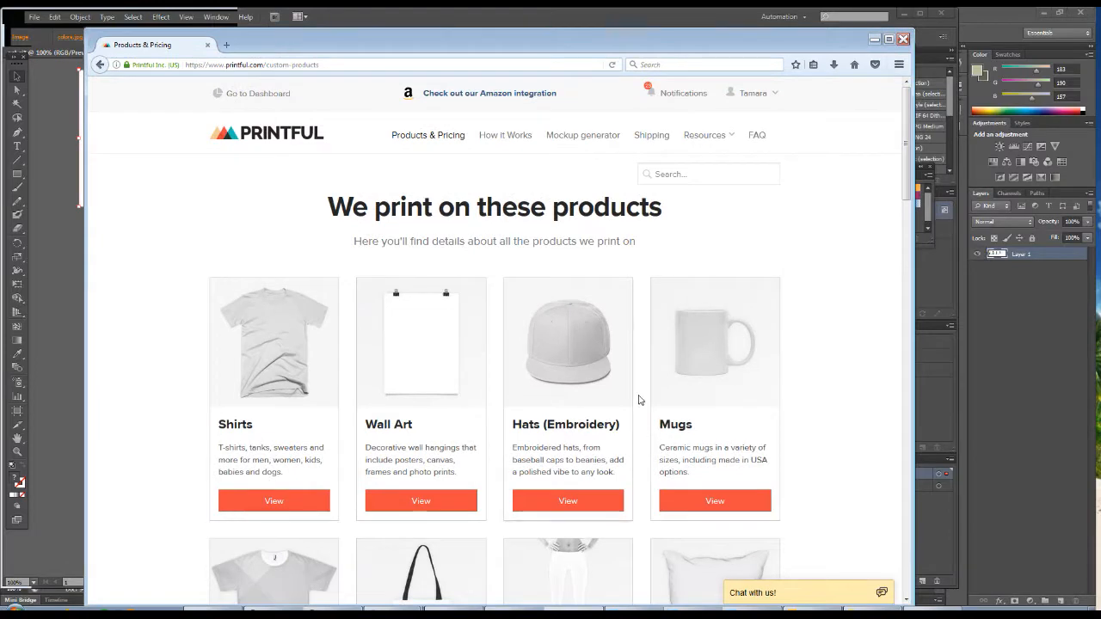
scroll(493, 329, down, 3)
scroll(496, 327, down, 3)
scroll(263, 321, up, 3)
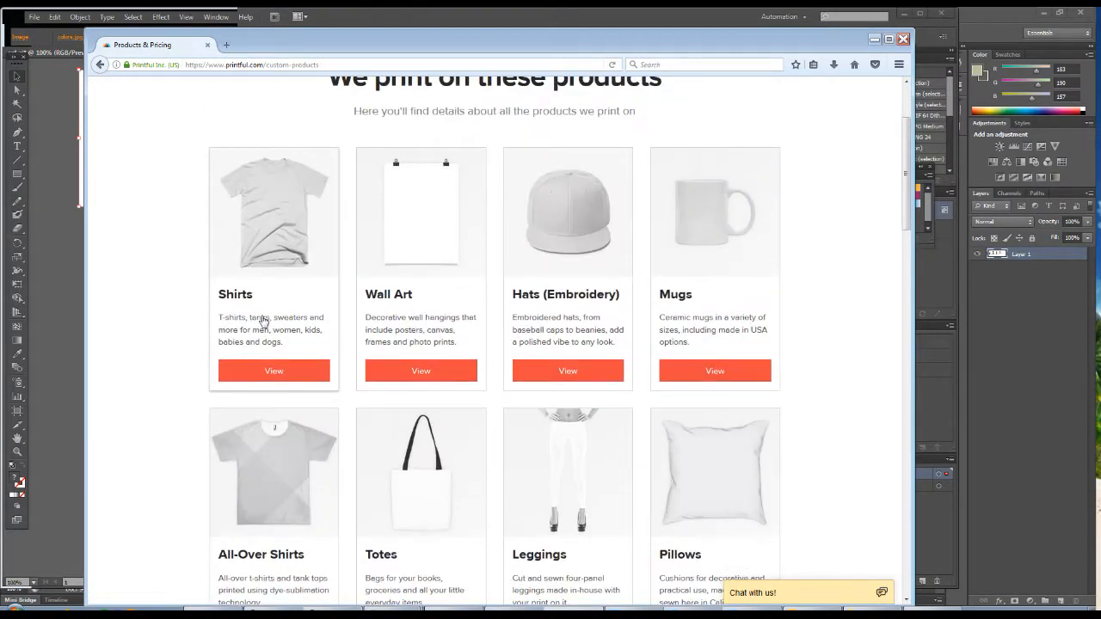
scroll(688, 297, down, 3)
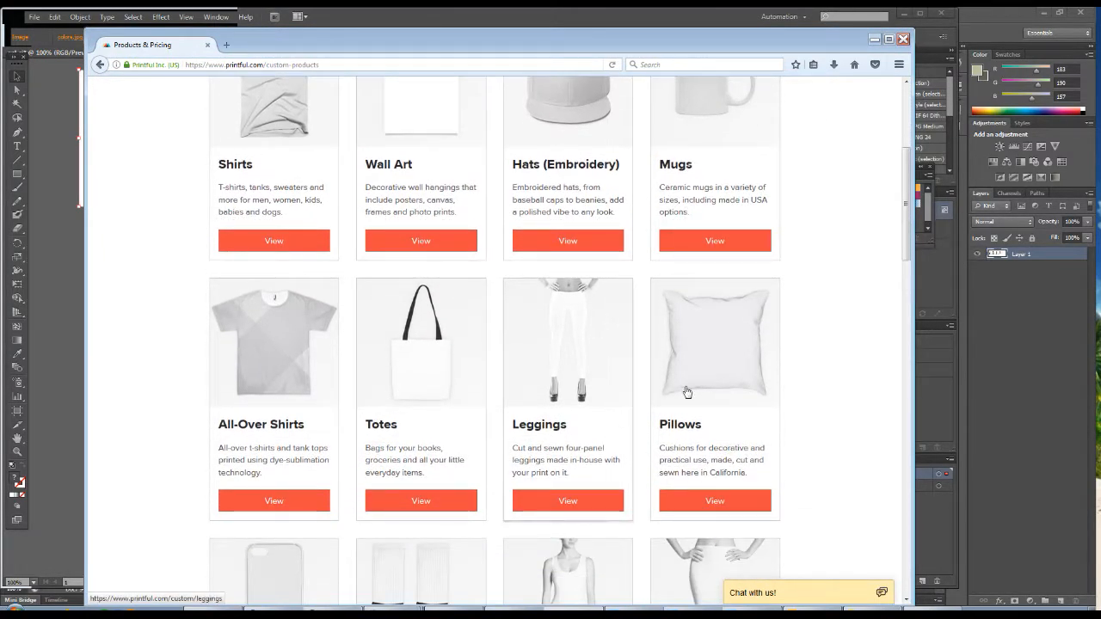
scroll(687, 393, down, 8)
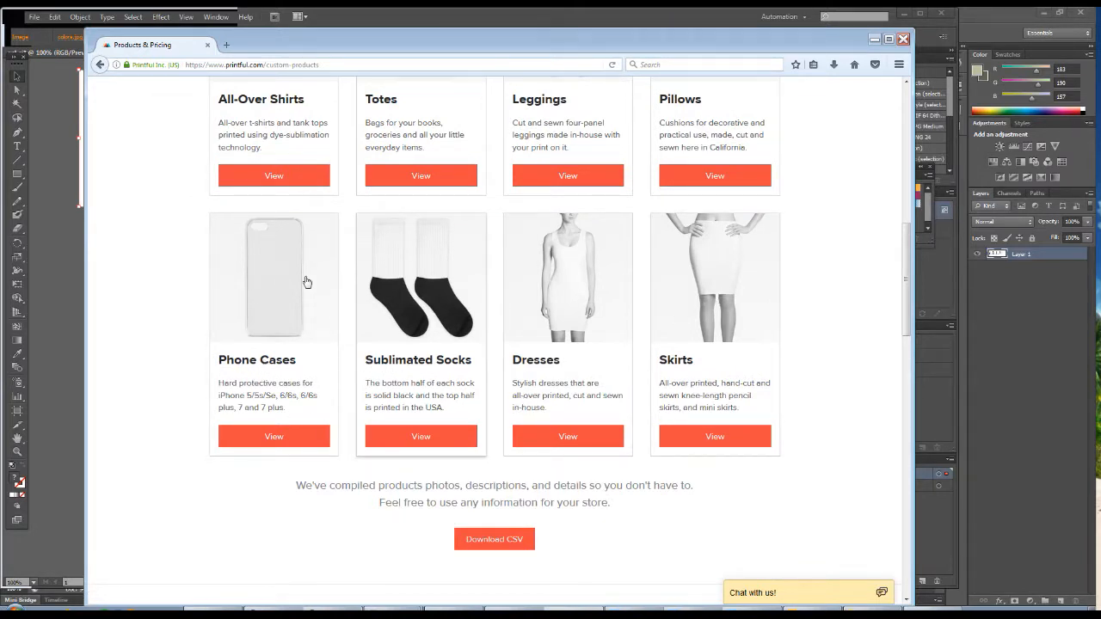
drag(310, 44, 1093, 62)
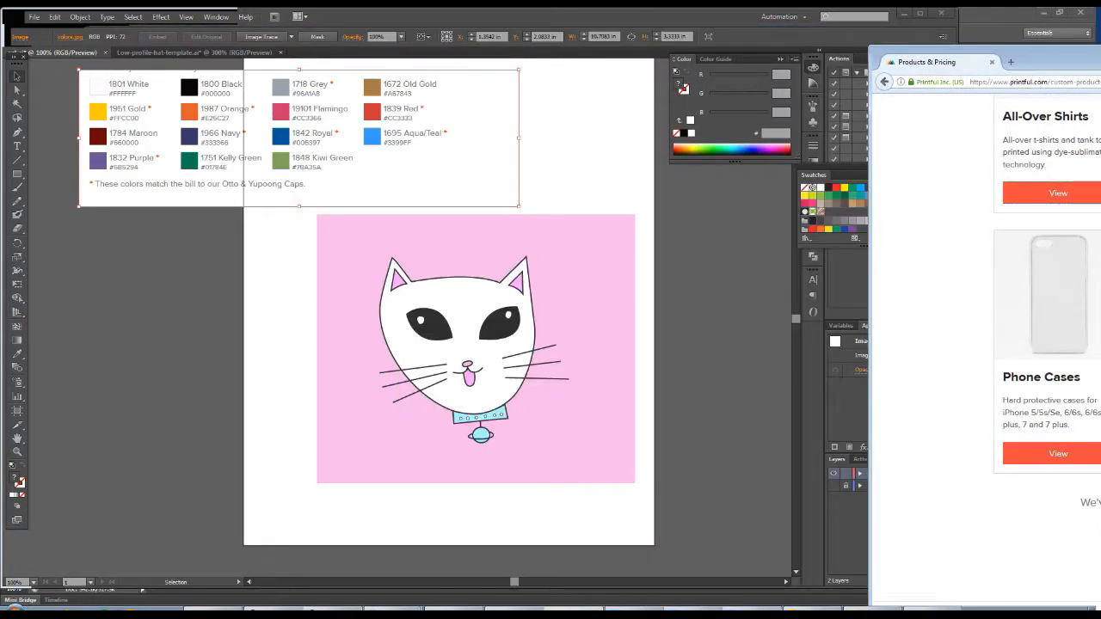
drag(1067, 62, 348, 69)
scroll(691, 399, up, 7)
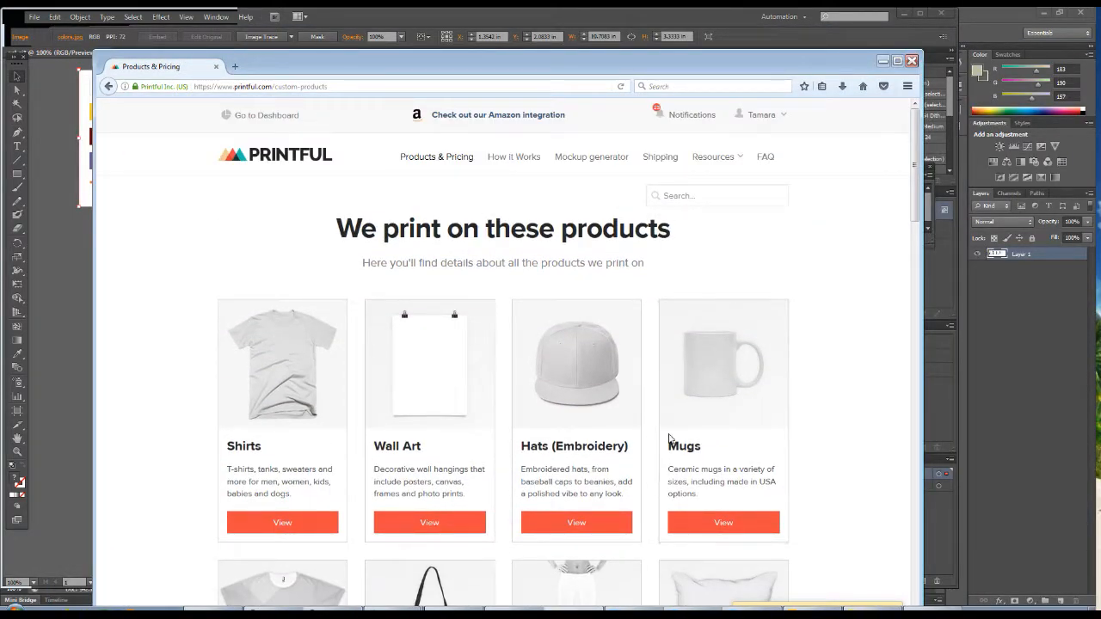
- Open the Hats (Embroidery) category, view the Yupoong 6245CM Unstructured Classic Dad Cap and choose its pink colour
click(585, 397)
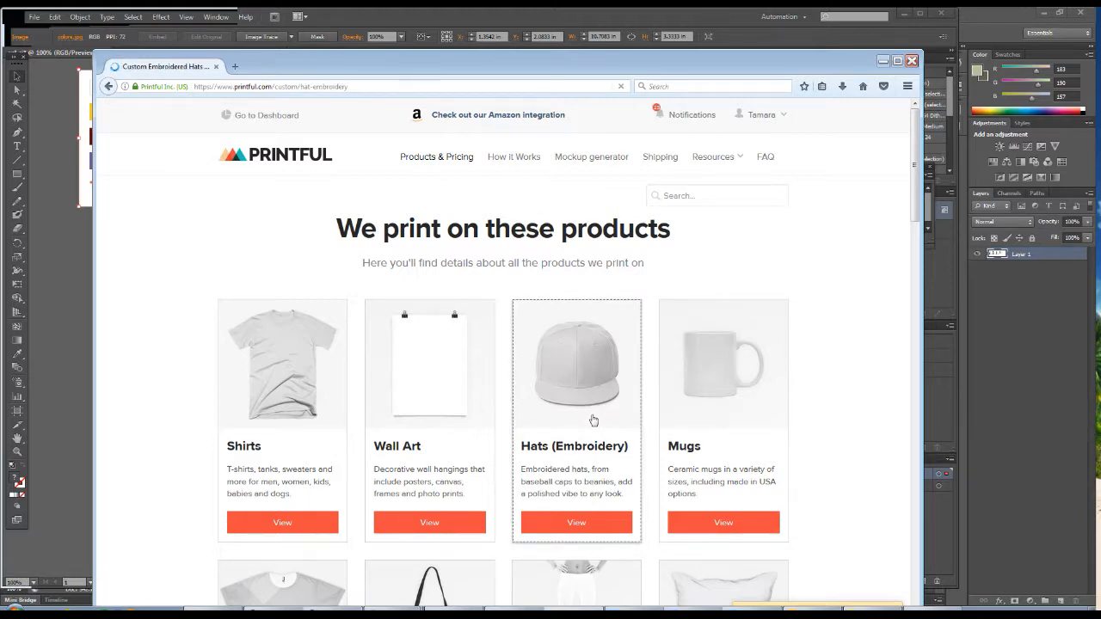
scroll(757, 475, down, 1)
scroll(757, 475, down, 3)
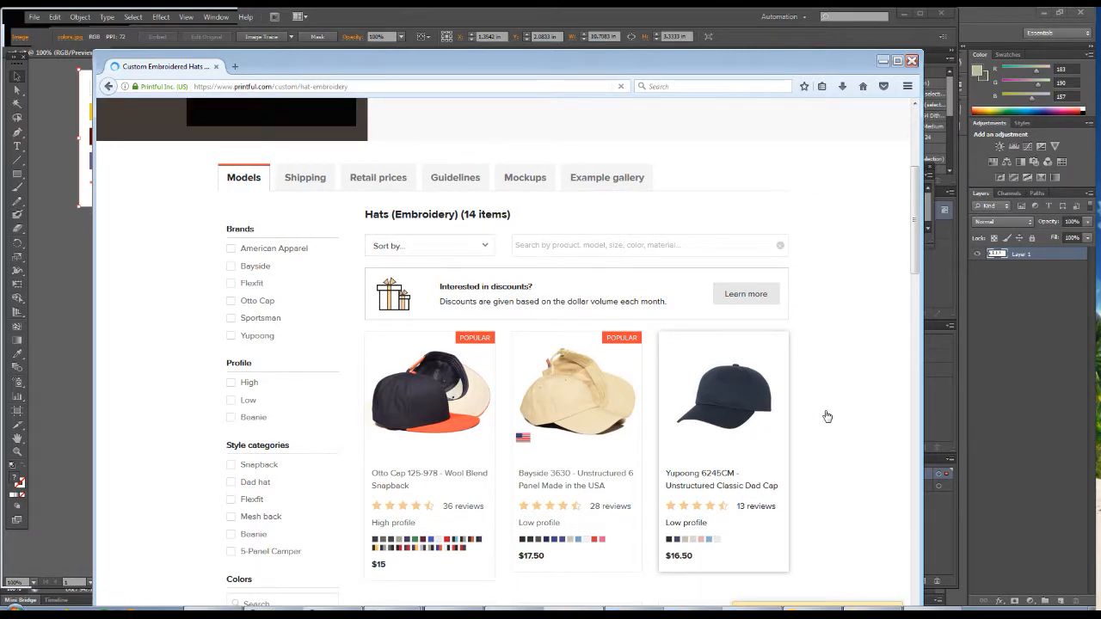
scroll(826, 416, down, 2)
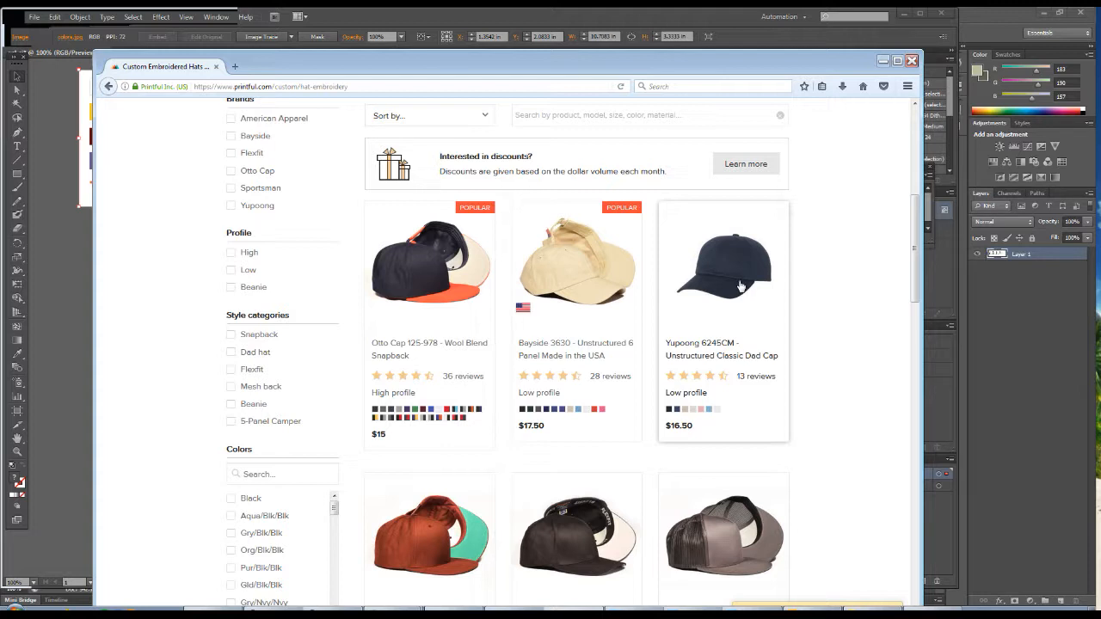
click(721, 346)
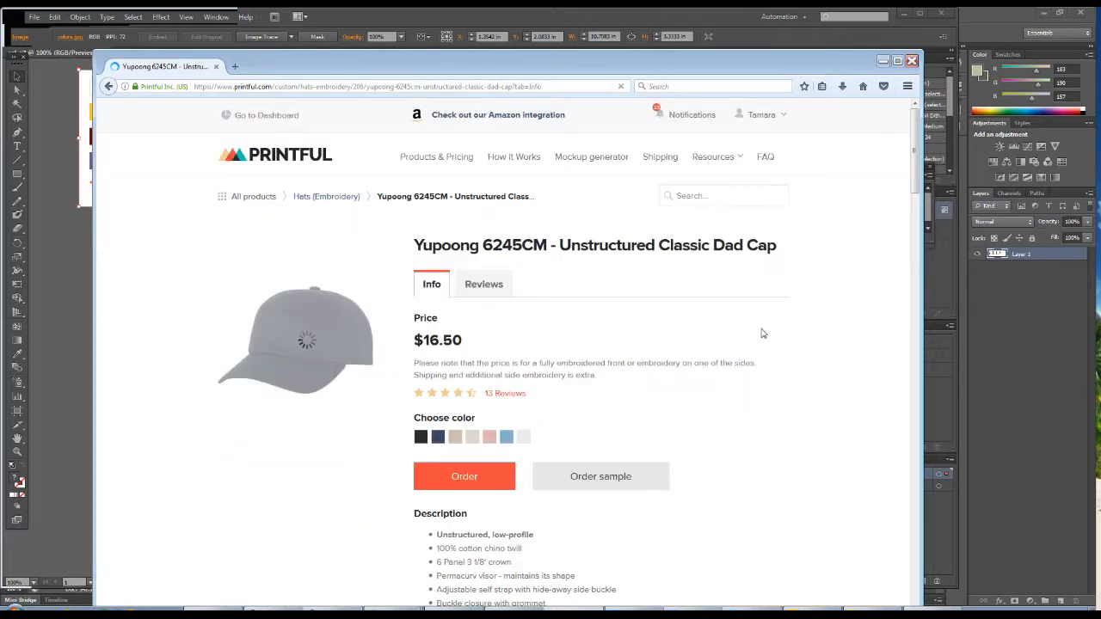
click(489, 439)
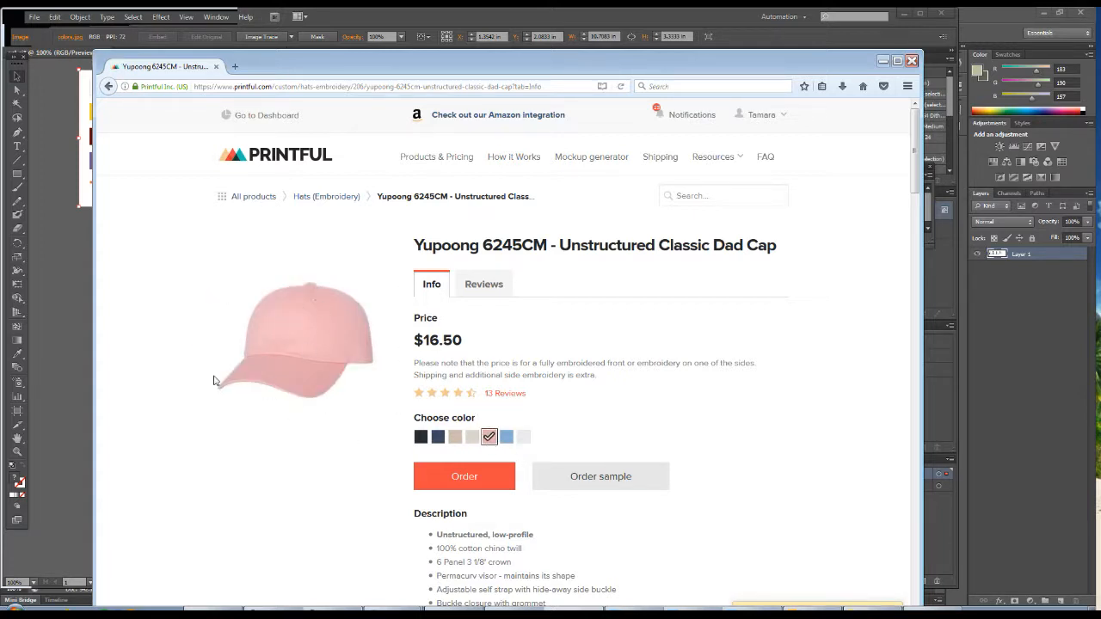
- Review the cap's print file guidelines and compare the available embroidery colours with the thread colour chart in Illustrator
scroll(710, 386, down, 10)
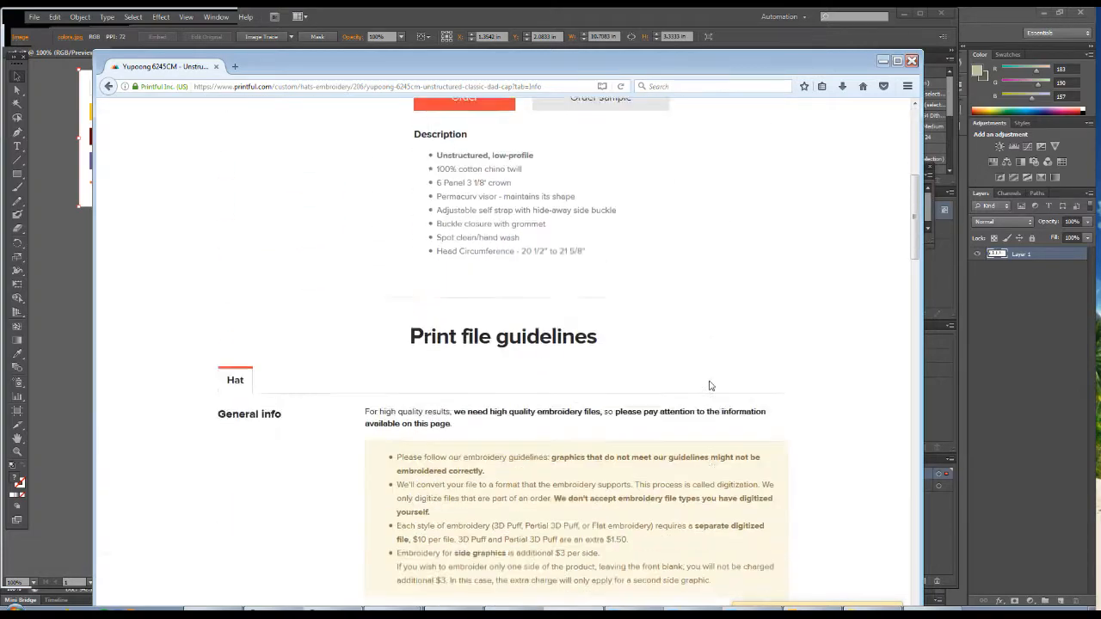
scroll(711, 379, up, 3)
scroll(670, 367, down, 10)
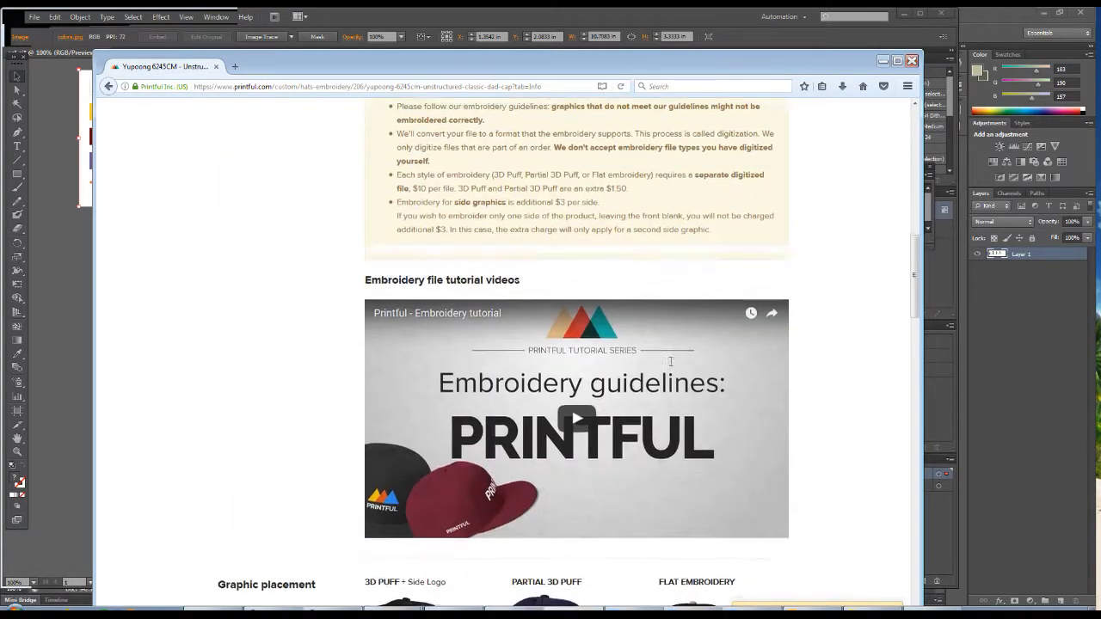
scroll(670, 366, down, 10)
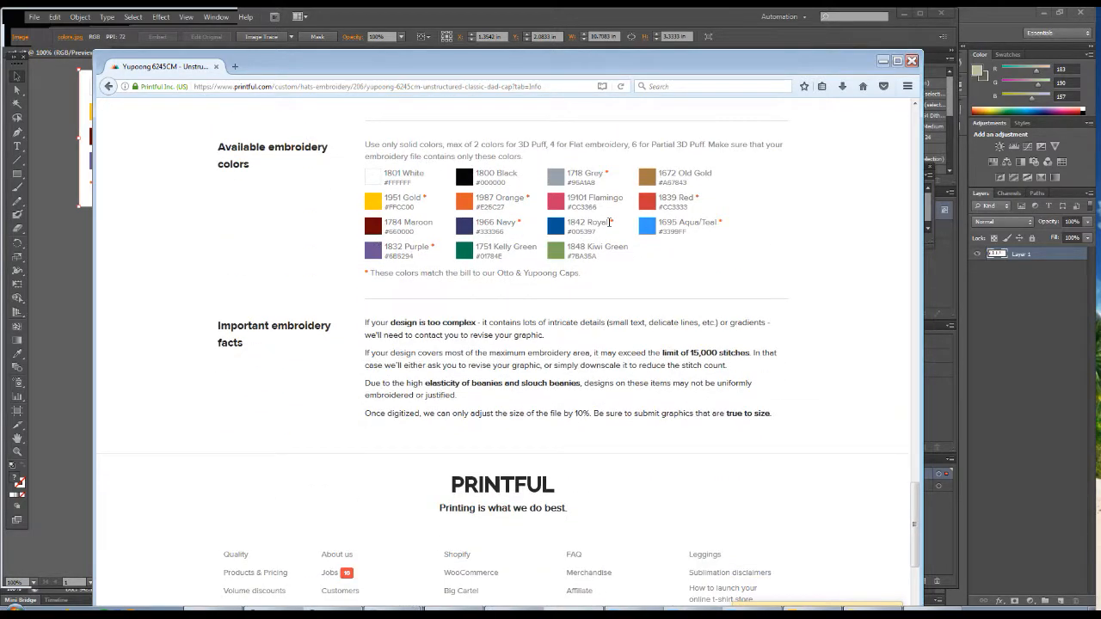
drag(327, 68, 609, 85)
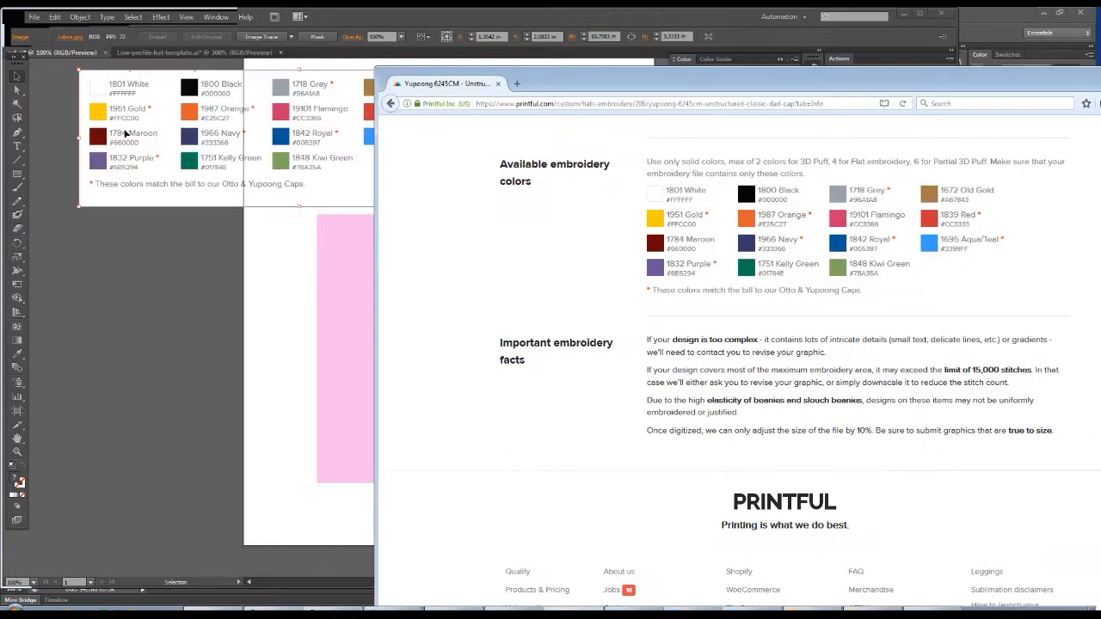
drag(713, 87, 413, 98)
- Examine the embroidery techniques, the front and side embroidery areas per hat type, the template download and the cap's profile description
scroll(527, 329, up, 3)
scroll(527, 329, up, 8)
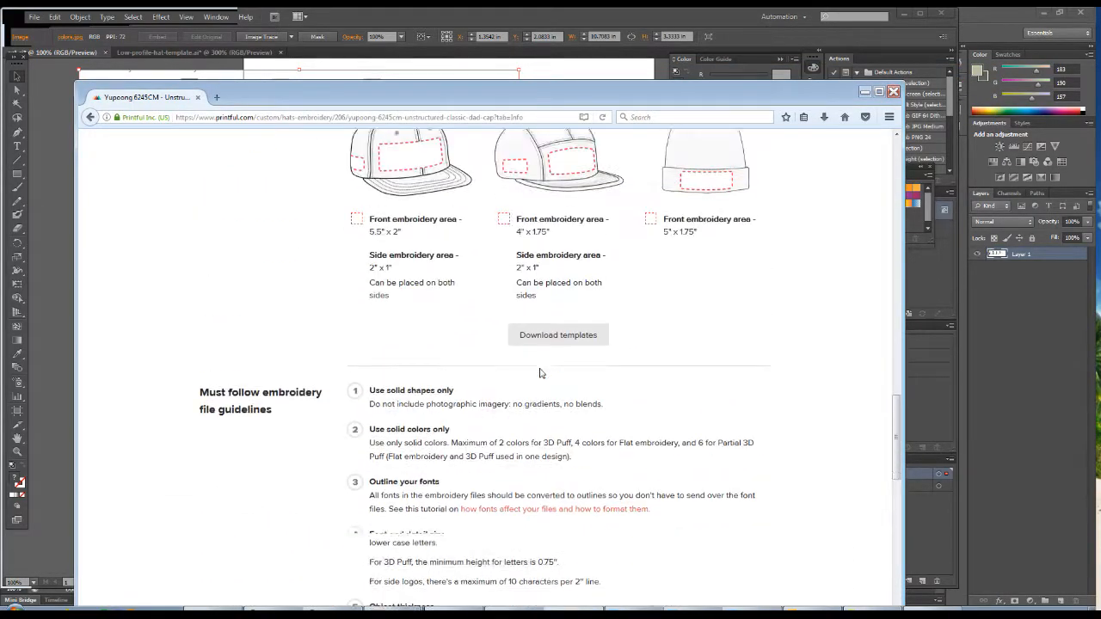
scroll(541, 375, up, 3)
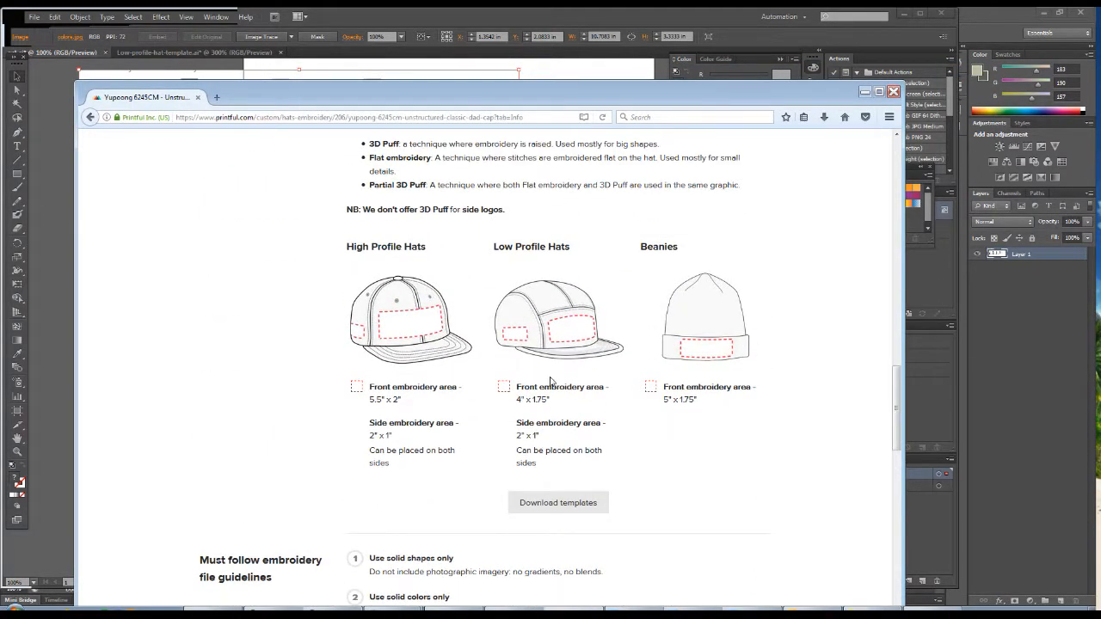
scroll(367, 240, up, 4)
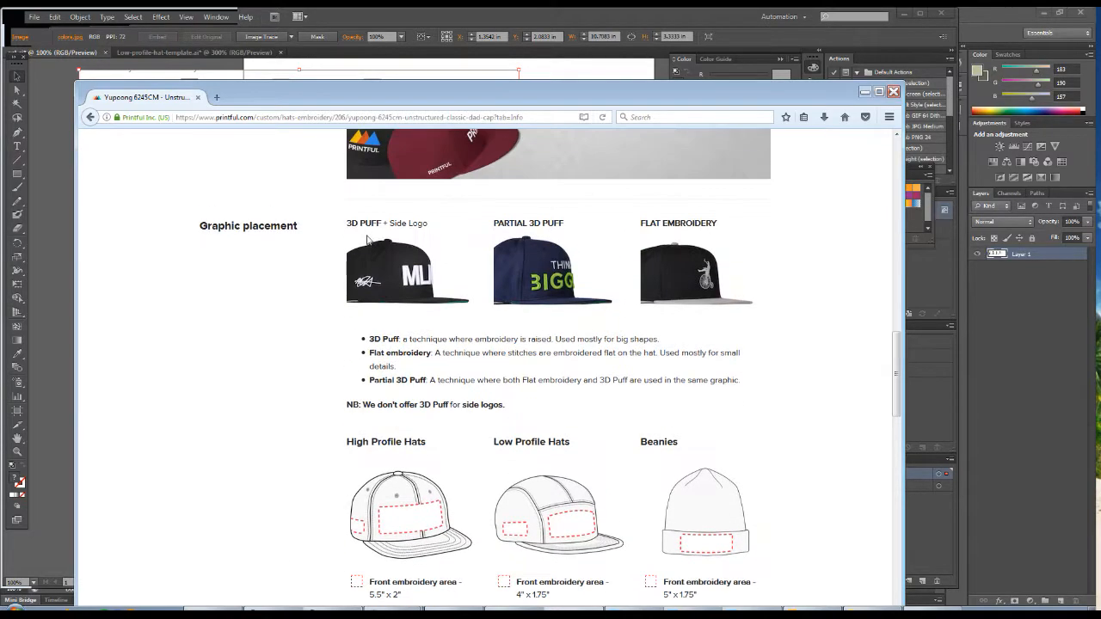
scroll(585, 448, down, 7)
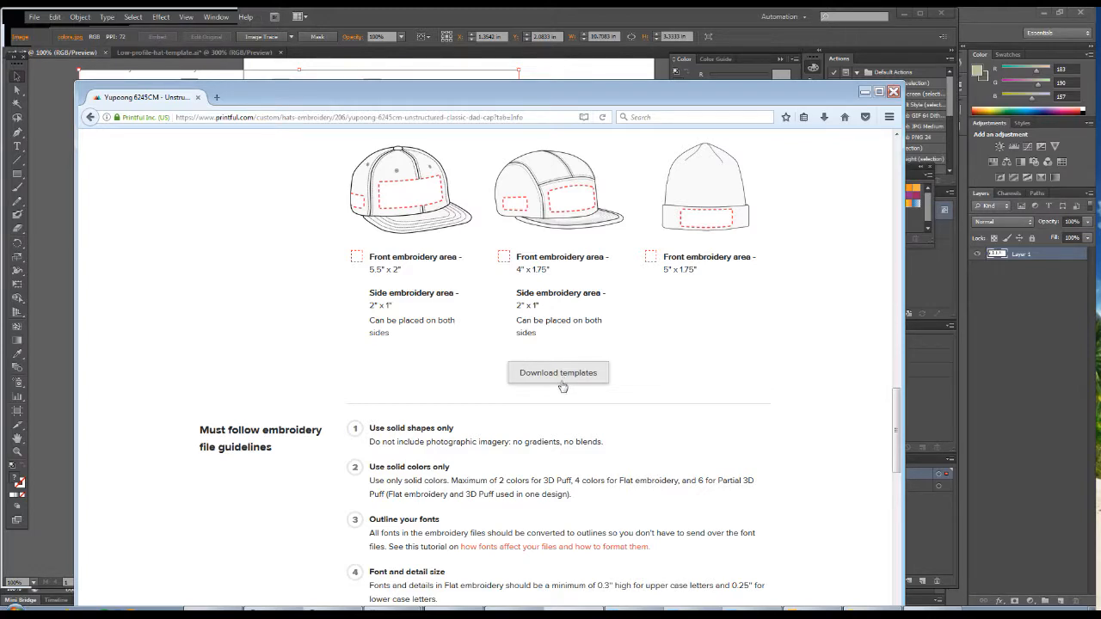
scroll(594, 413, up, 4)
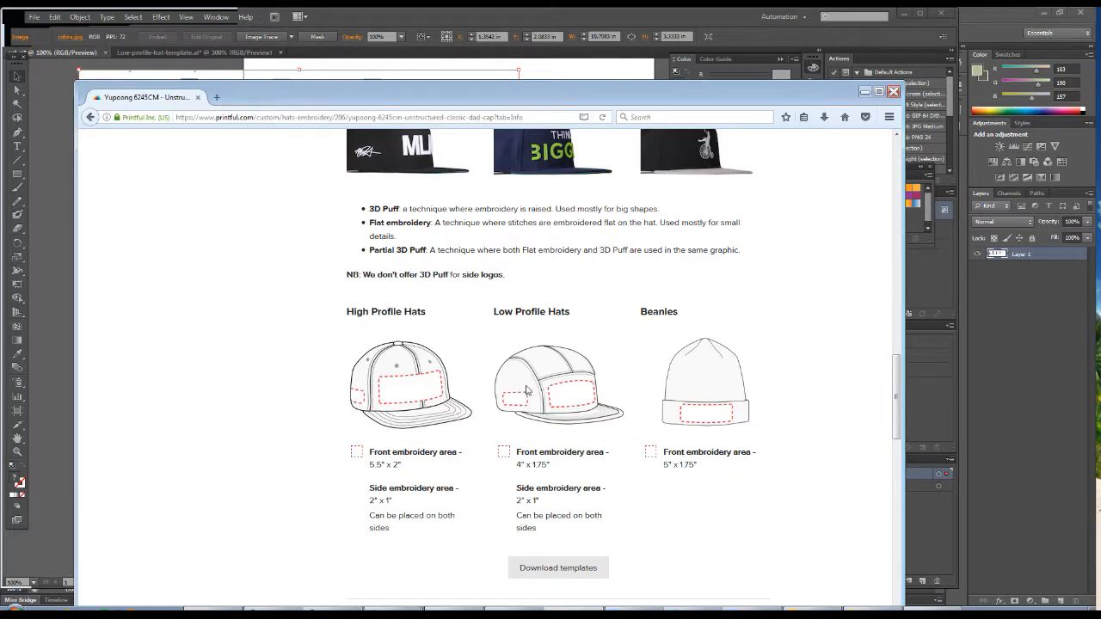
scroll(559, 398, up, 2)
scroll(557, 400, up, 12)
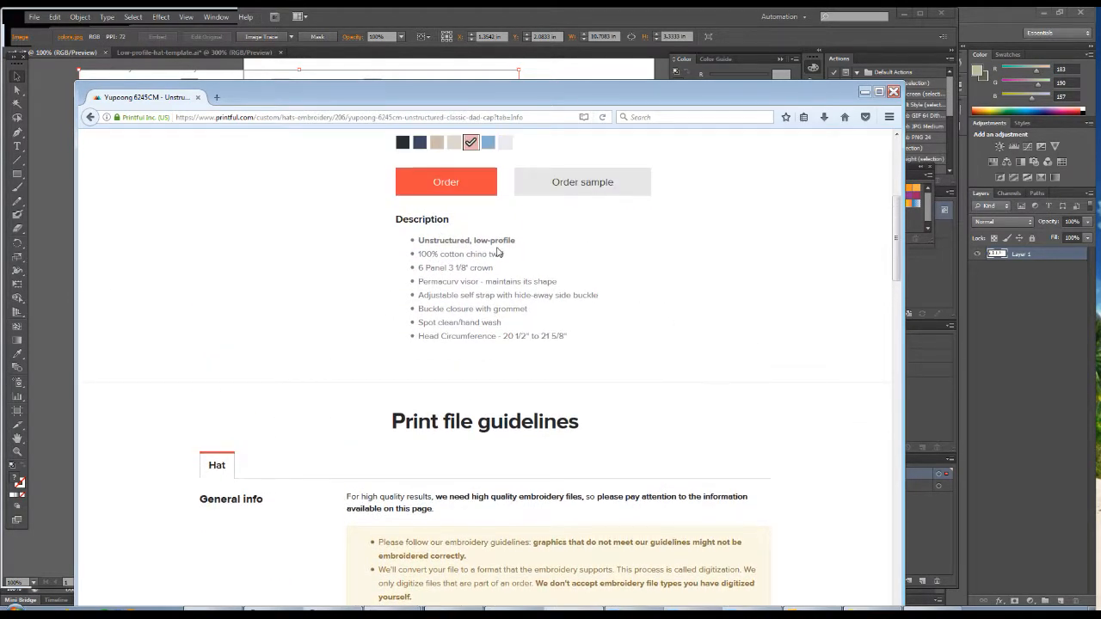
scroll(591, 371, down, 14)
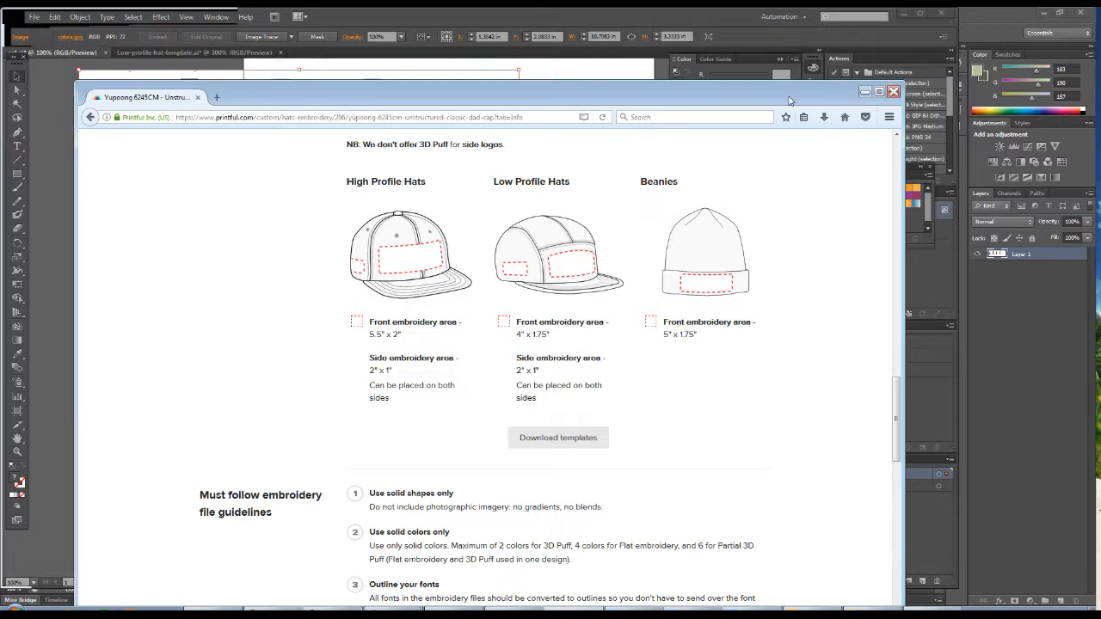
- Switch back to Illustrator, check the Low Profile Hat template document and return to the cat artwork
drag(792, 100, 1100, 108)
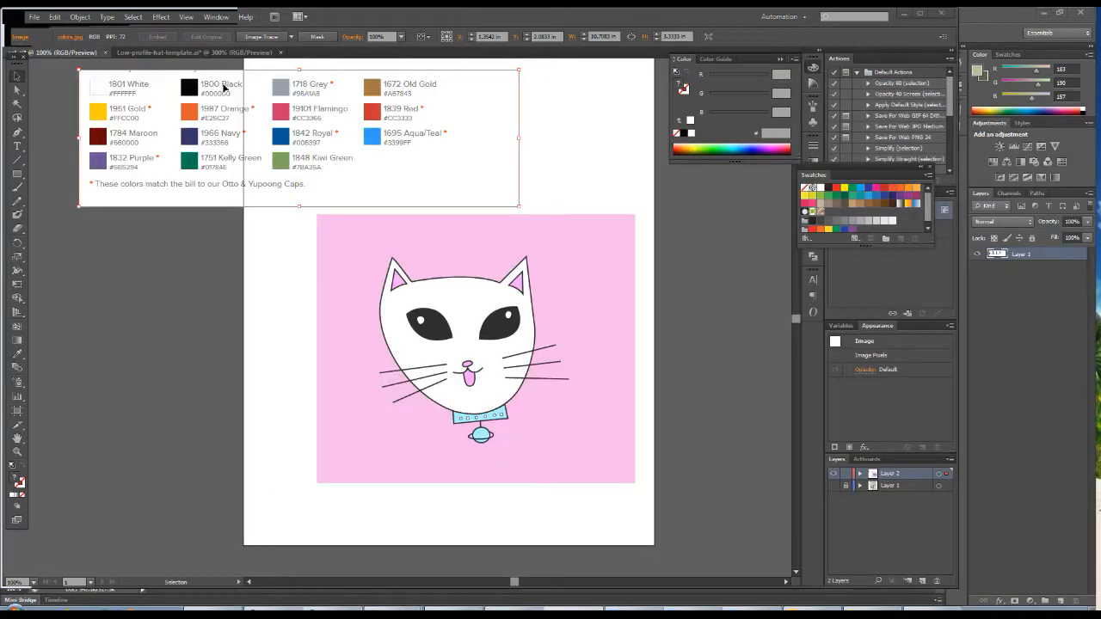
click(194, 53)
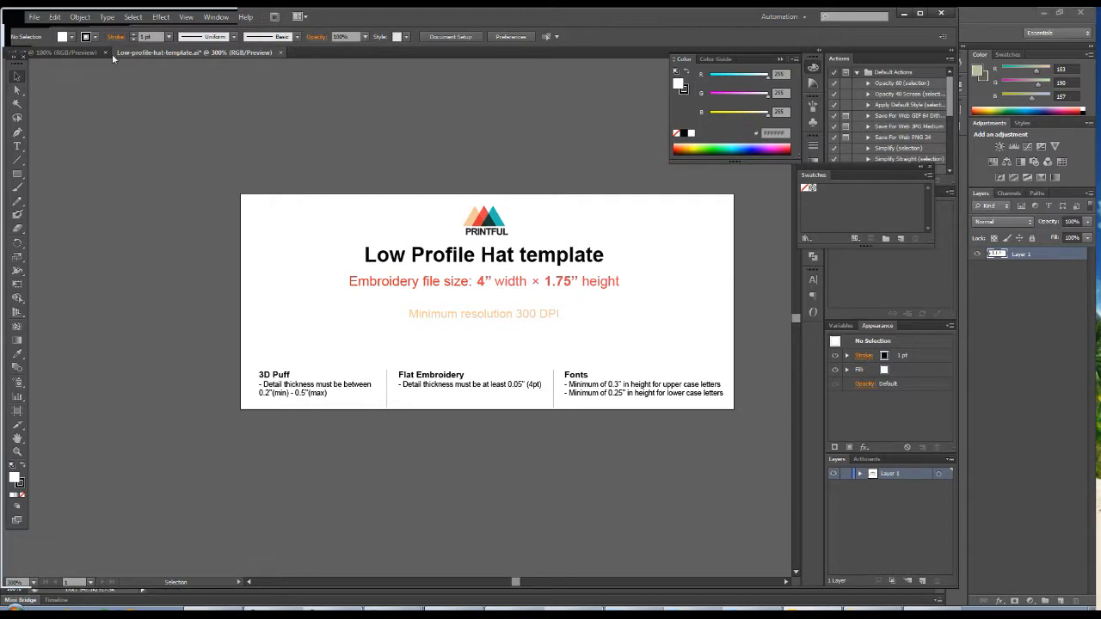
click(73, 51)
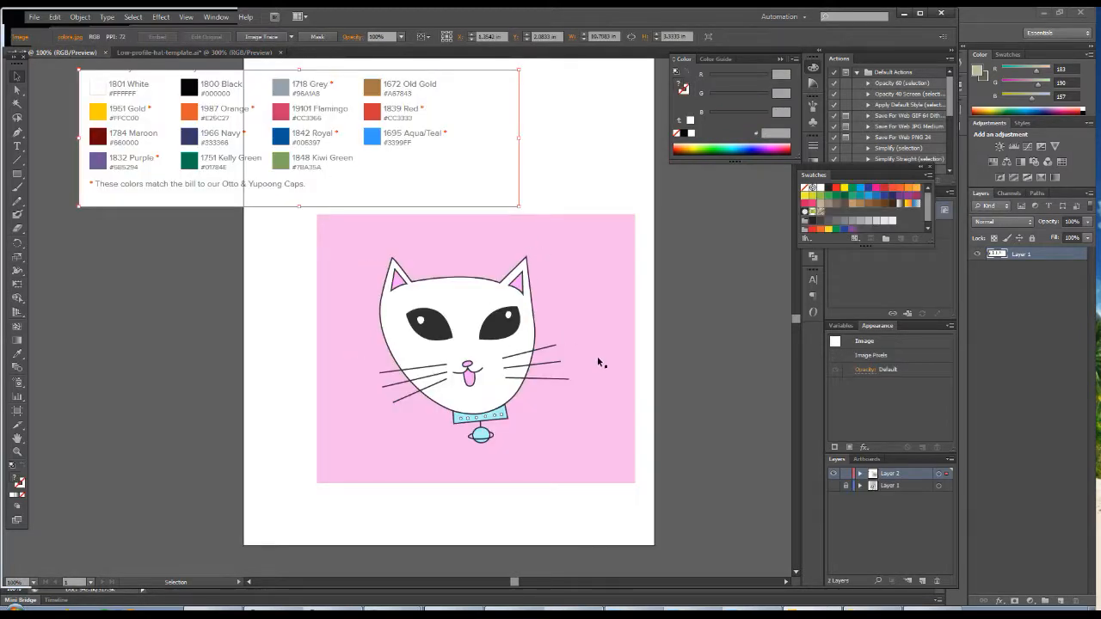
- Shift the pink background rectangle slightly left behind the cat
click(614, 286)
drag(605, 293, 597, 294)
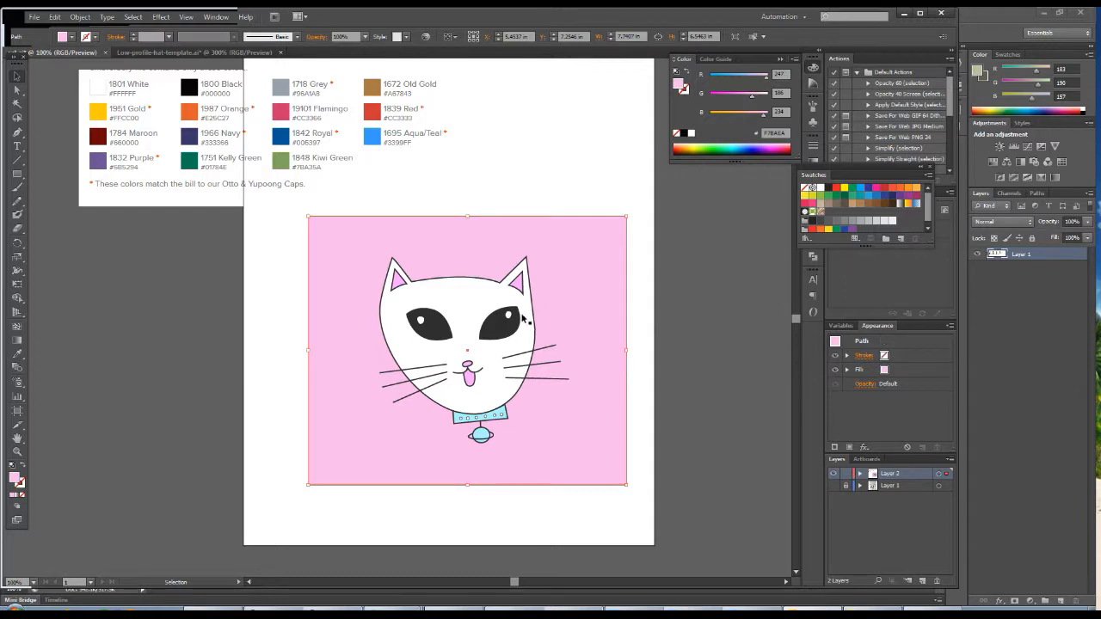
- Give both inner-ear shapes a stroke in the chart's 1800 Black, sampled with the Eyedropper, and no fill
click(520, 289)
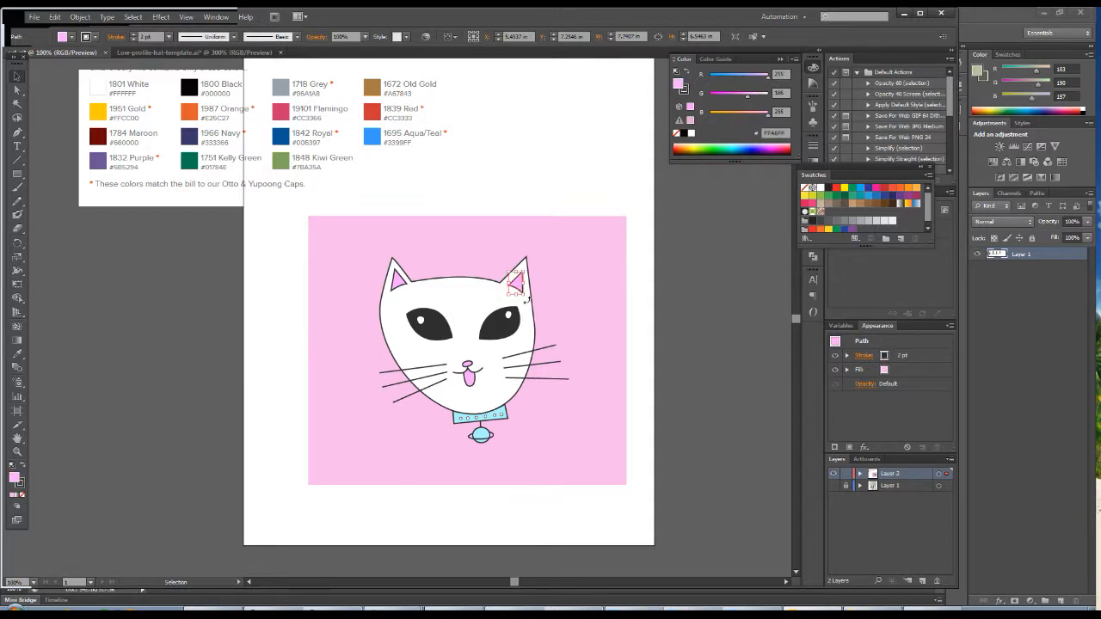
shift+click(399, 280)
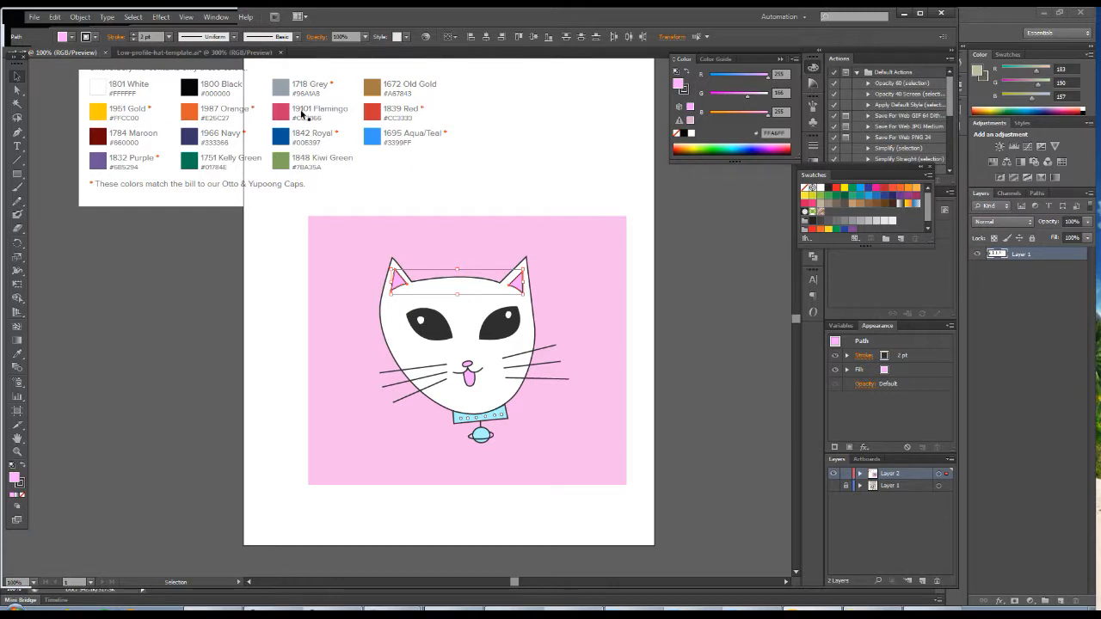
click(21, 484)
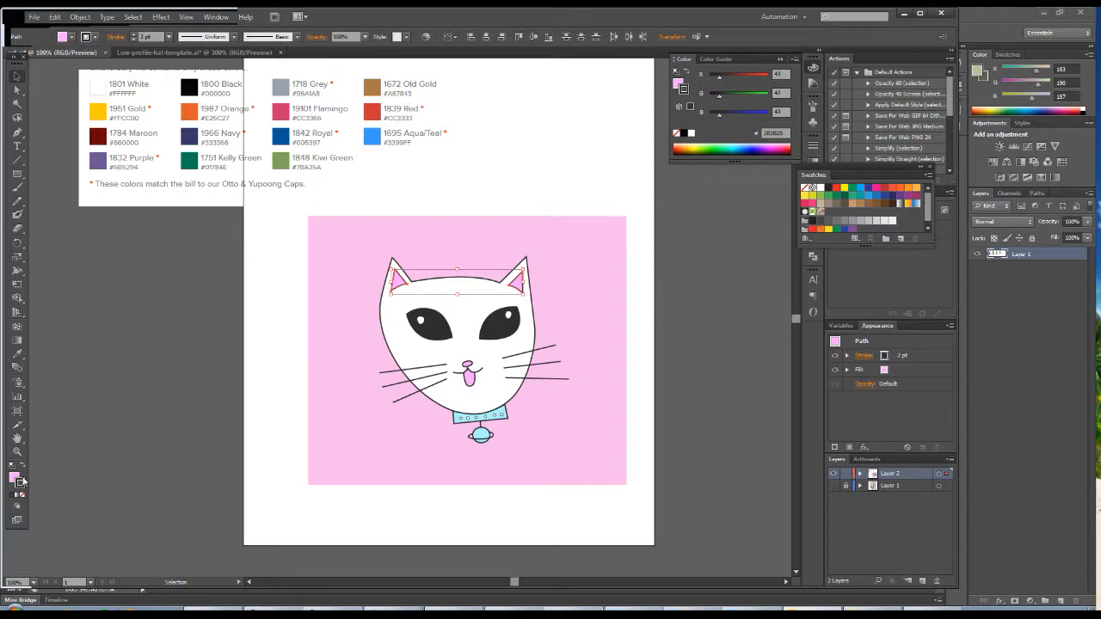
click(17, 356)
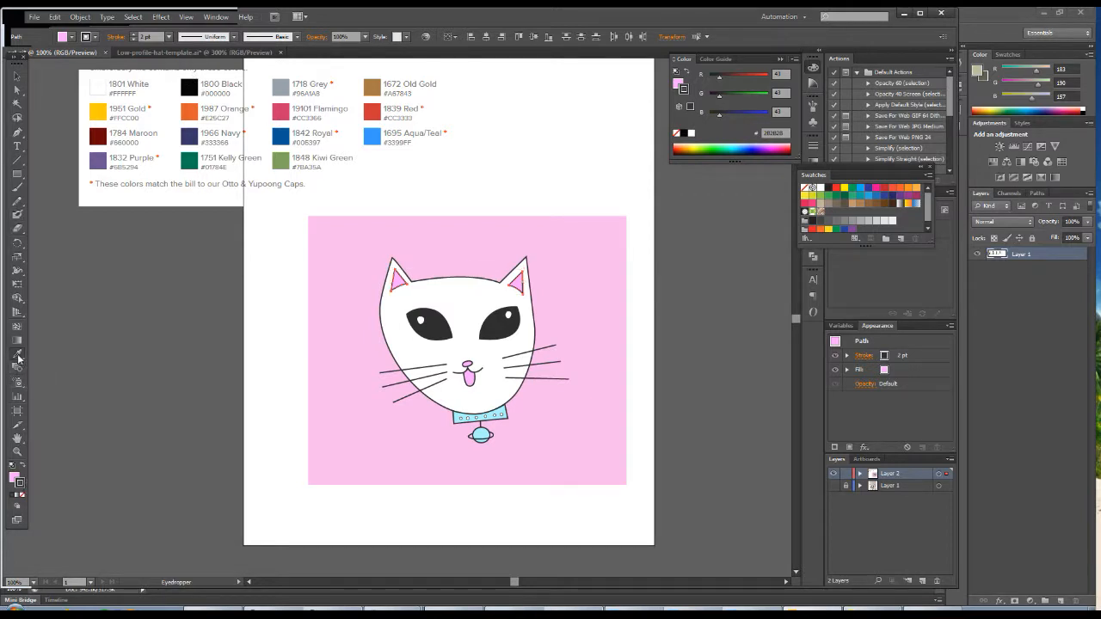
click(194, 86)
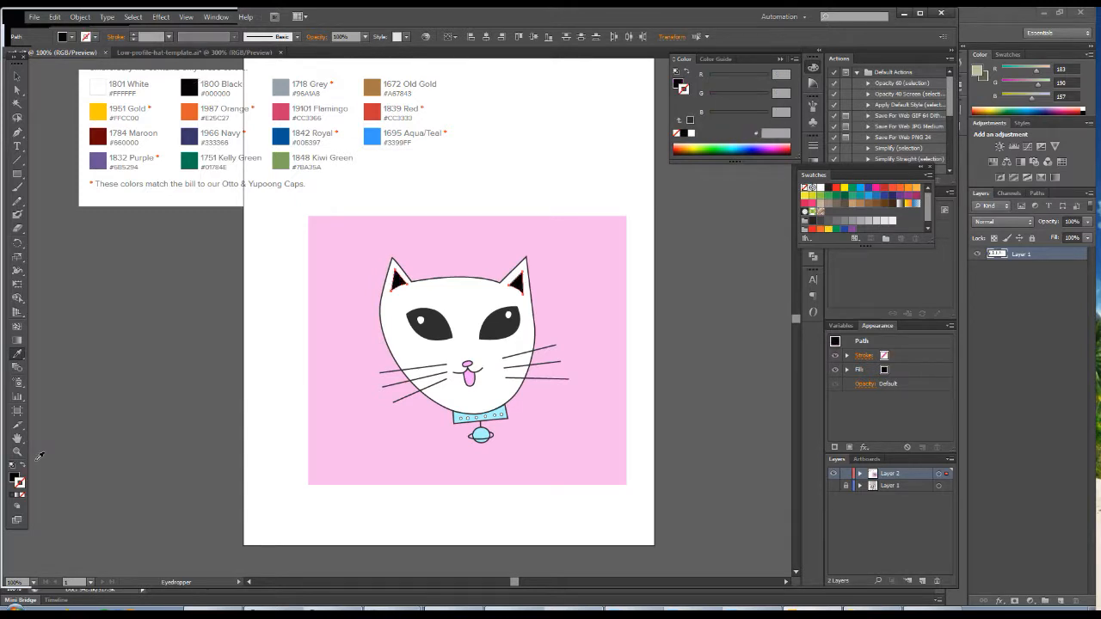
click(24, 467)
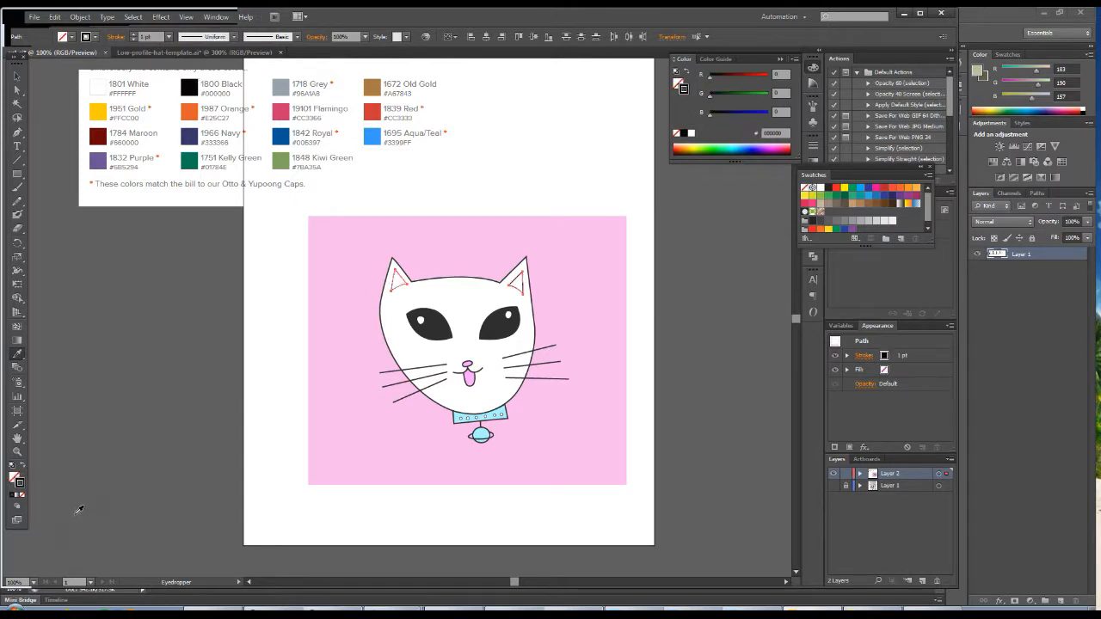
click(17, 77)
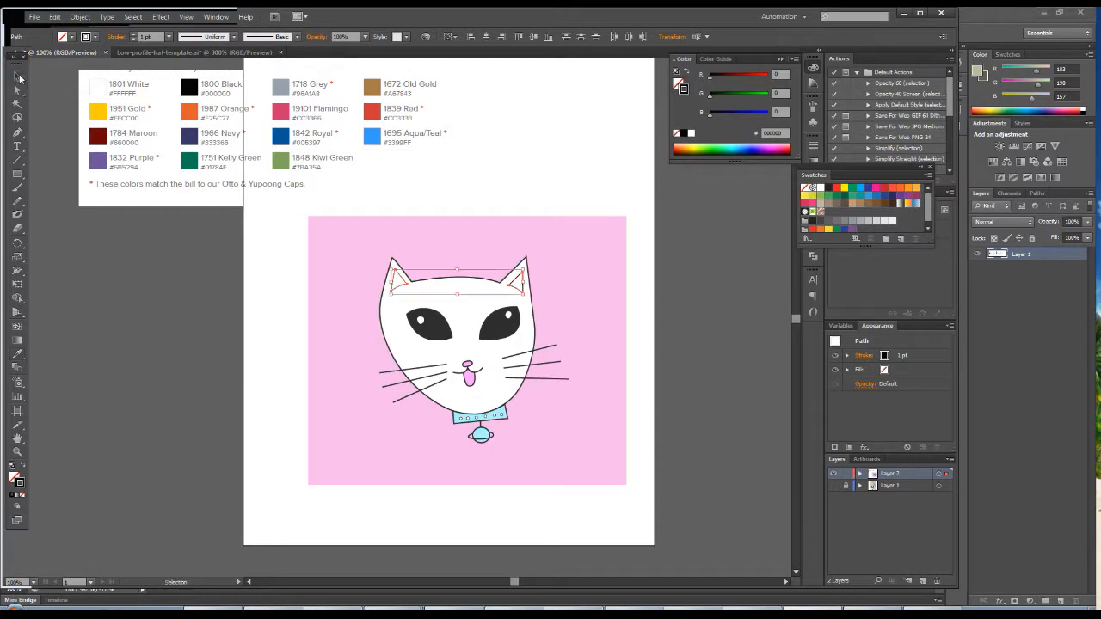
- Undo the last stroke and fill changes on the two inner-ear shapes and deselect them
click(264, 365)
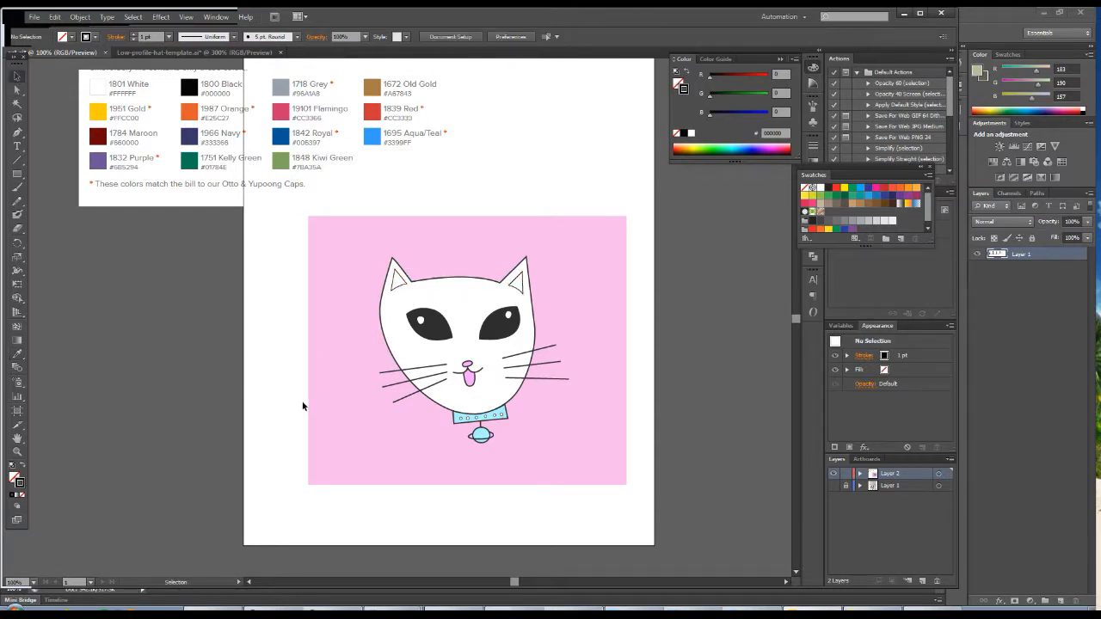
key(ctrl+z)
key(ctrl+z)
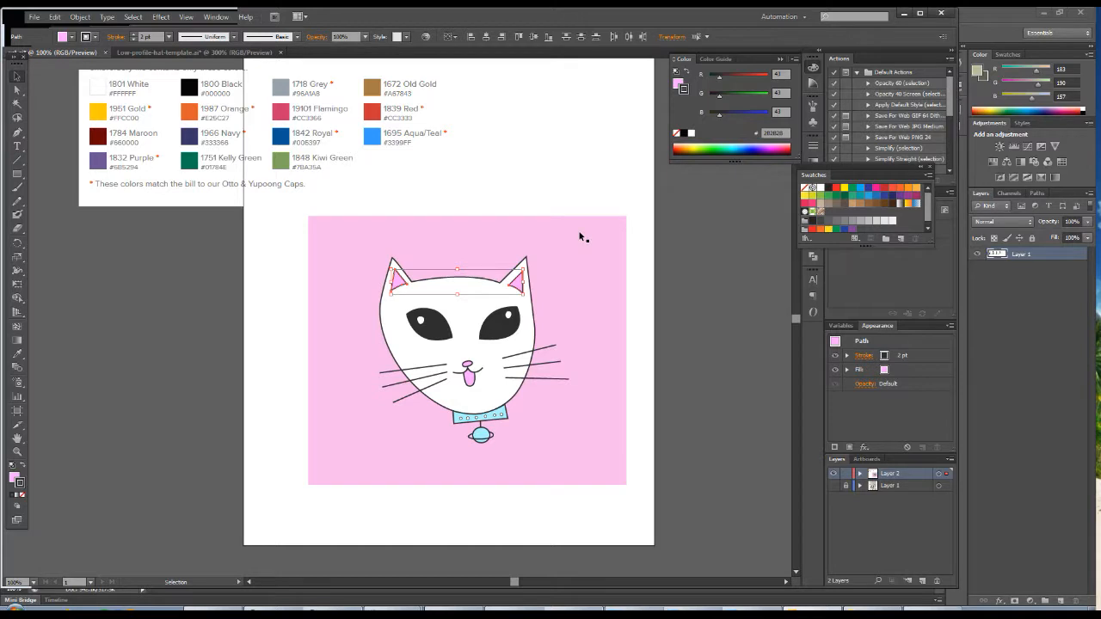
click(687, 250)
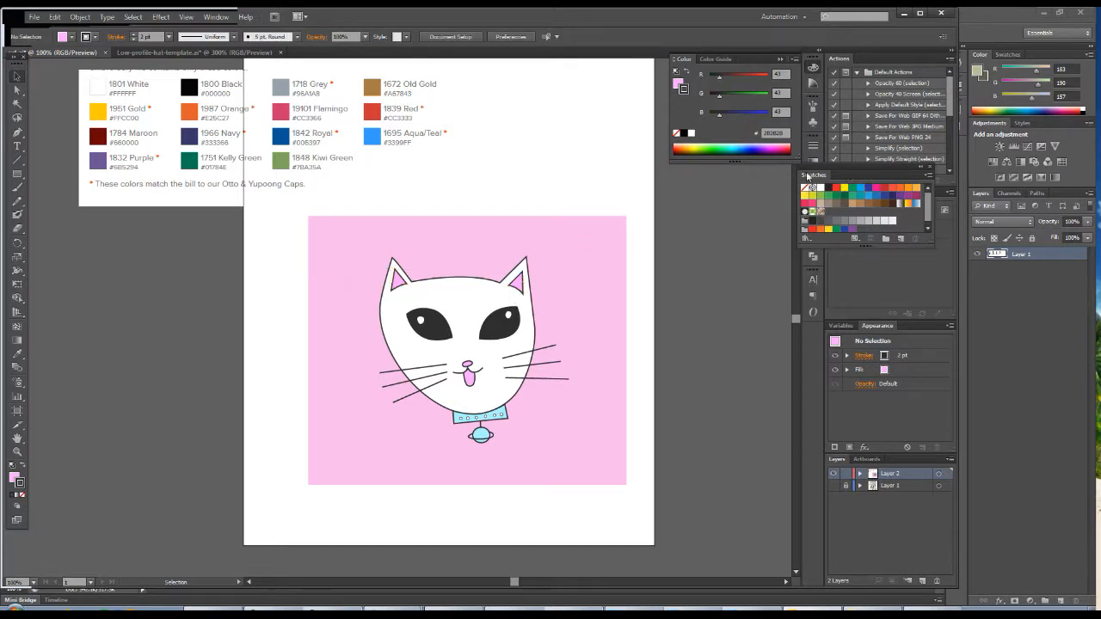
- Move the floating Swatches panel over beside the cat artwork, close to the thread colour chart
drag(824, 177, 637, 178)
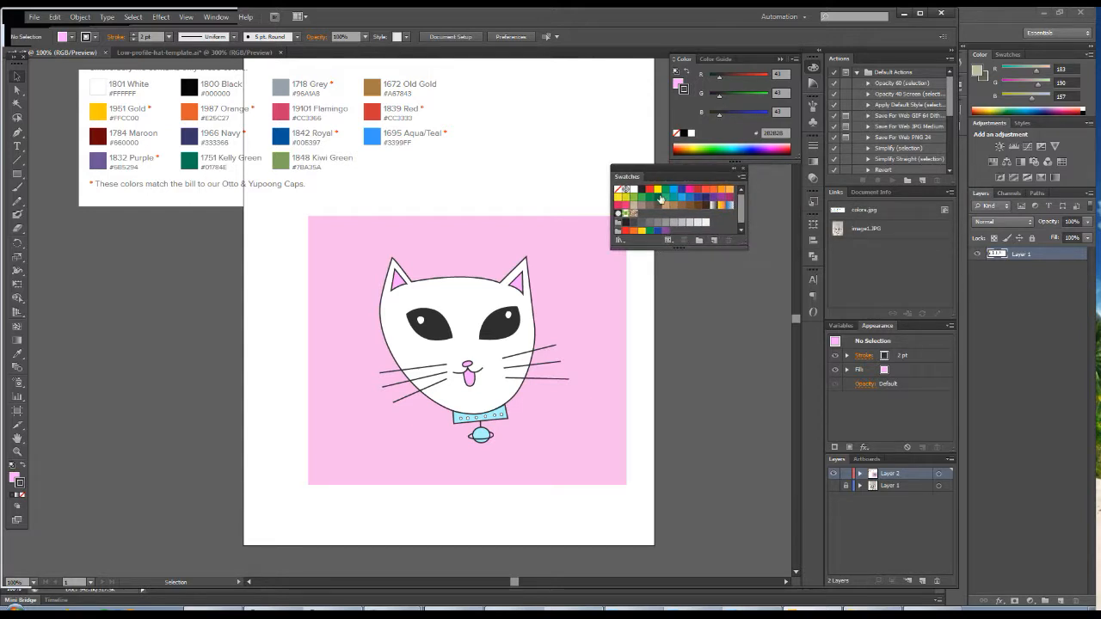
click(215, 17)
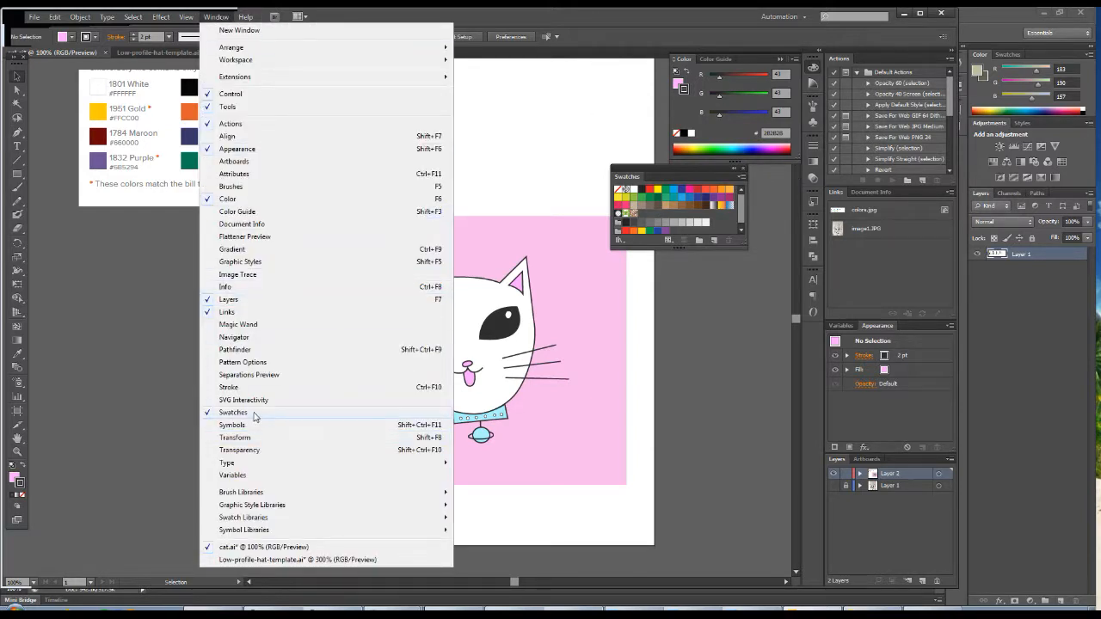
click(688, 174)
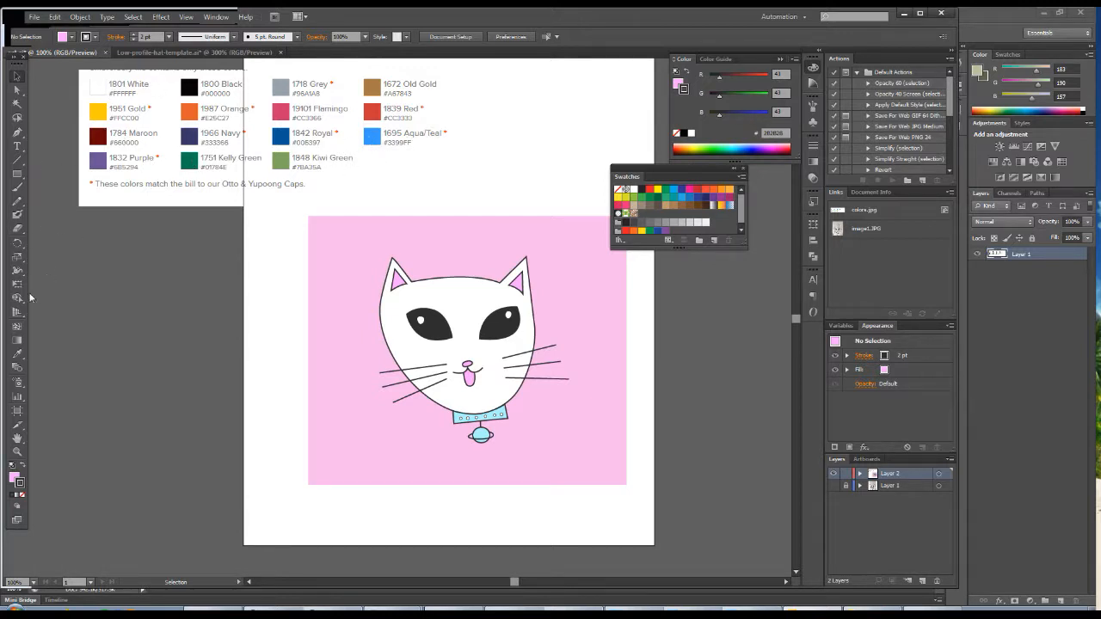
- Sample 1695 Aqua/Teal and 19101 Flamingo from the thread chart with the Eyedropper and add each as a new swatch
click(17, 354)
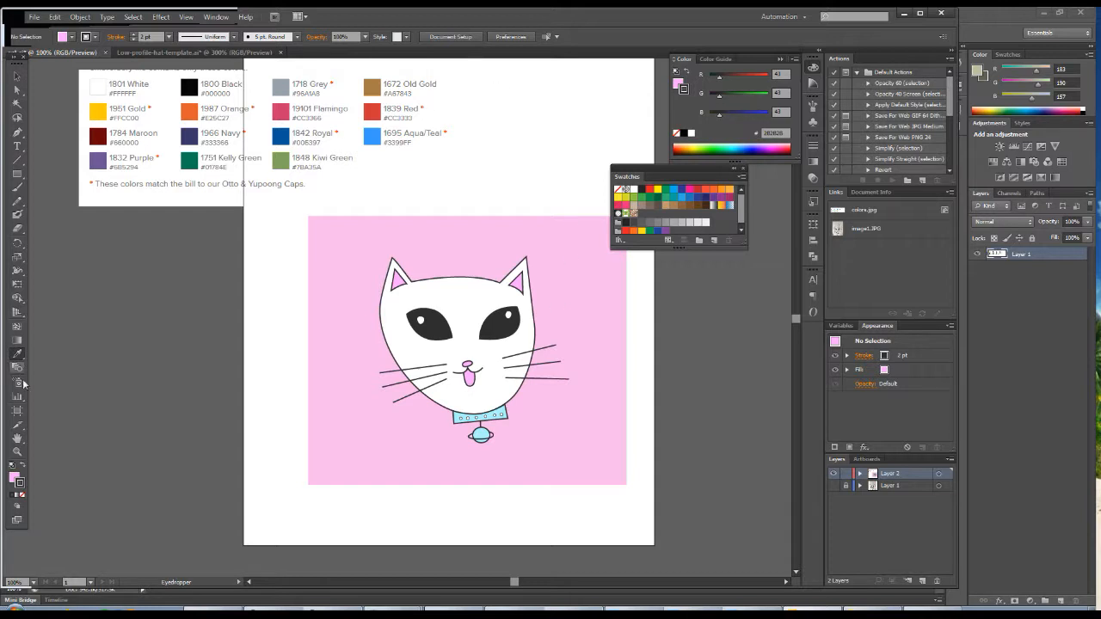
click(368, 137)
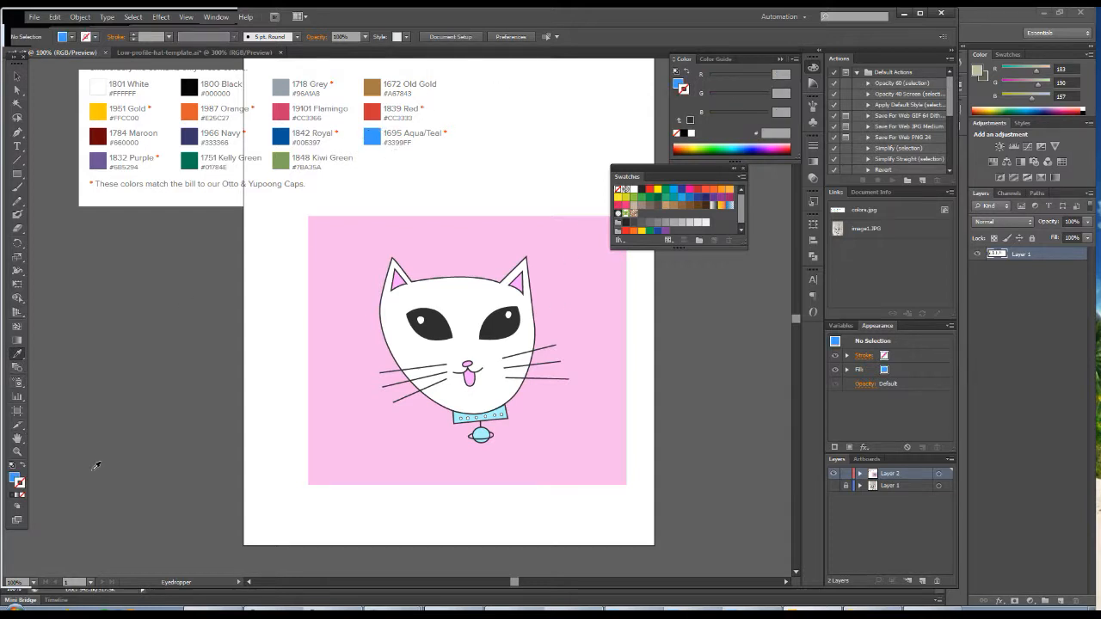
click(13, 478)
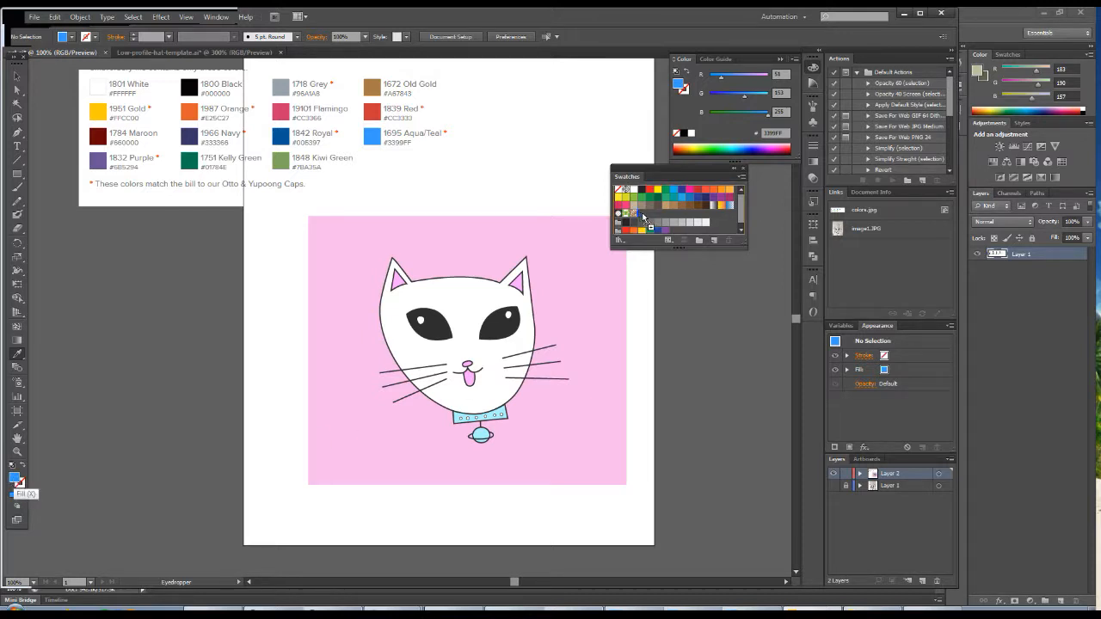
drag(644, 220, 642, 217)
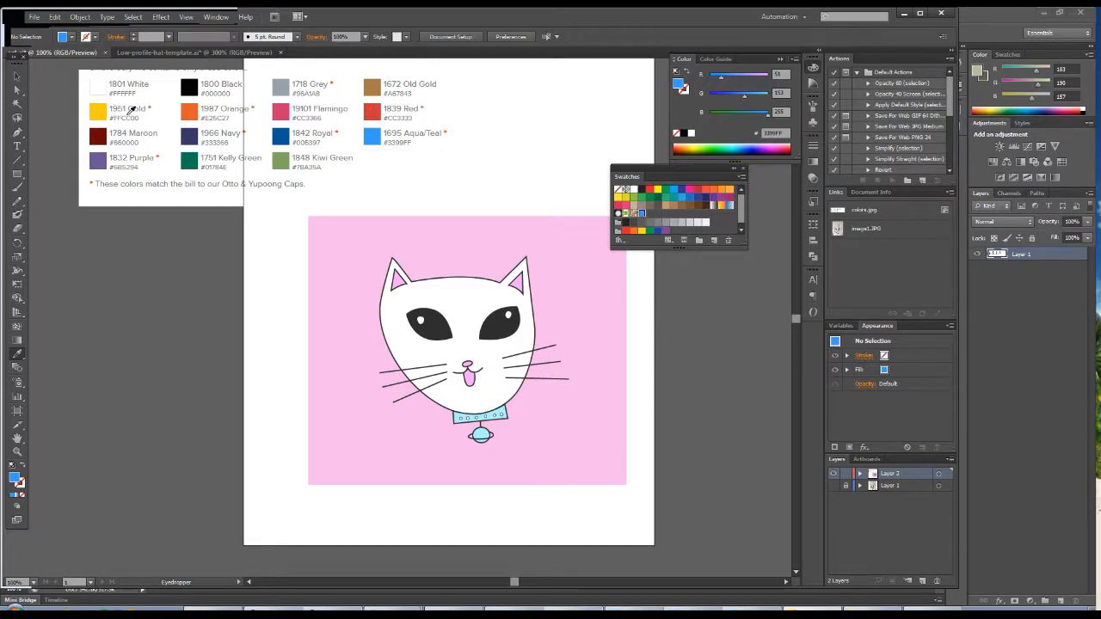
click(282, 112)
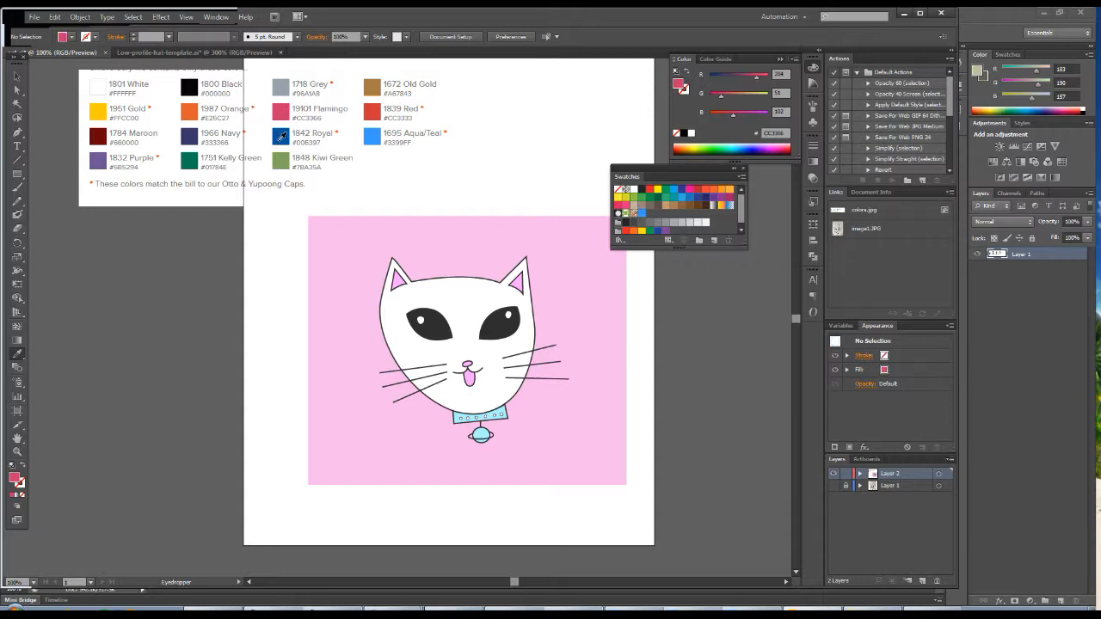
drag(14, 479, 653, 215)
- Sample 1951 Gold, 1800 Black and 1801 White from the thread chart and add each as a new swatch
click(100, 110)
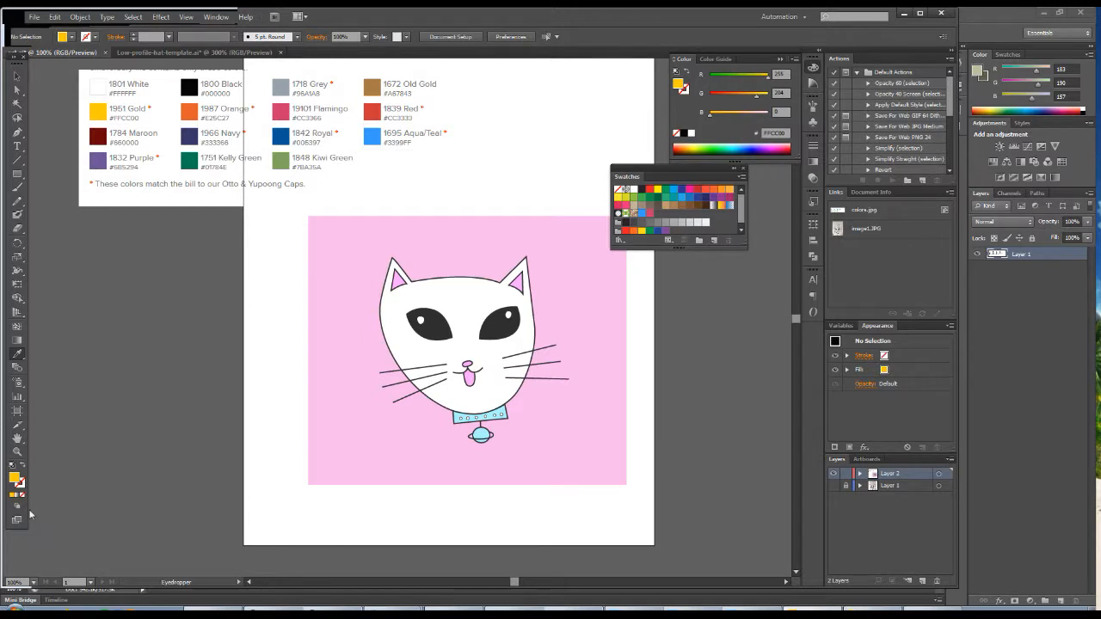
drag(14, 479, 658, 215)
click(193, 86)
drag(13, 480, 667, 215)
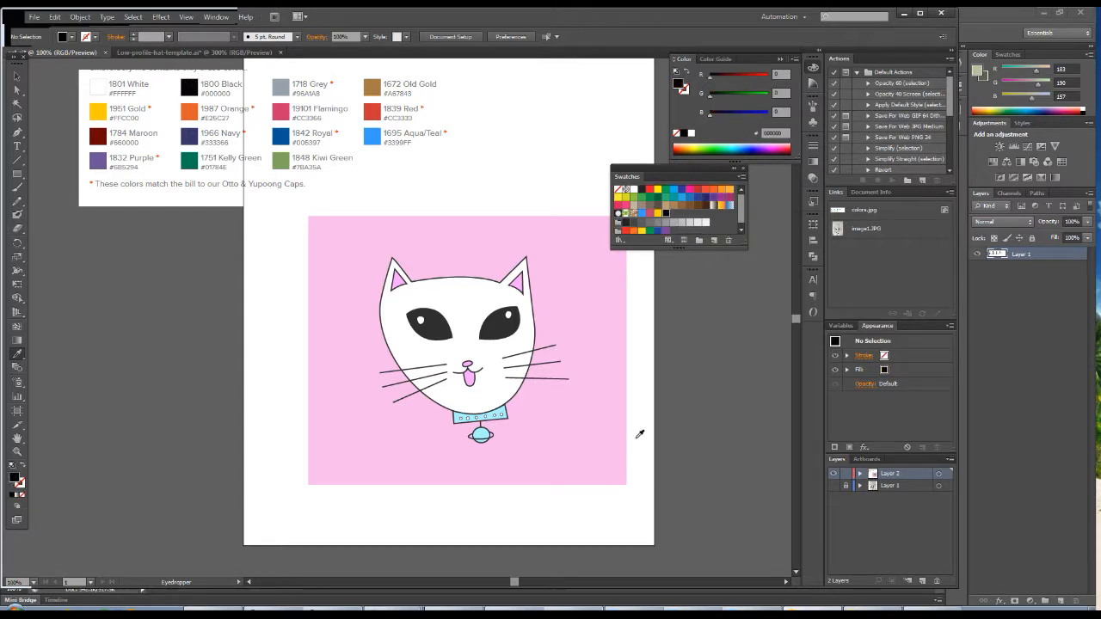
click(104, 83)
drag(19, 480, 671, 214)
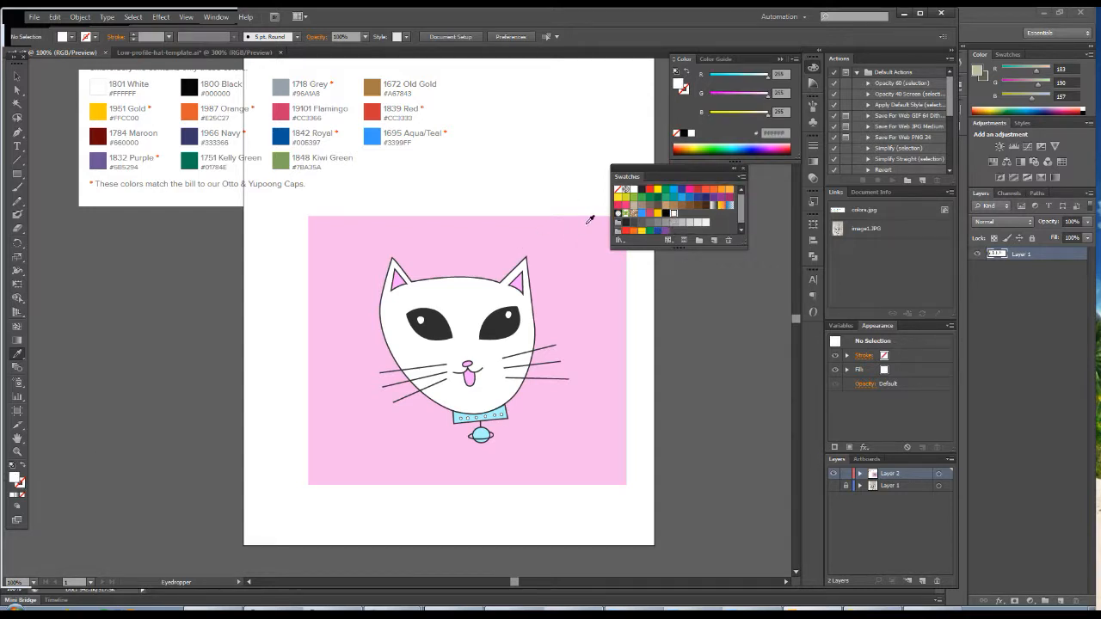
- Sample 1784 Maroon and 1718 Grey from the thread chart and add both as new swatches
click(100, 138)
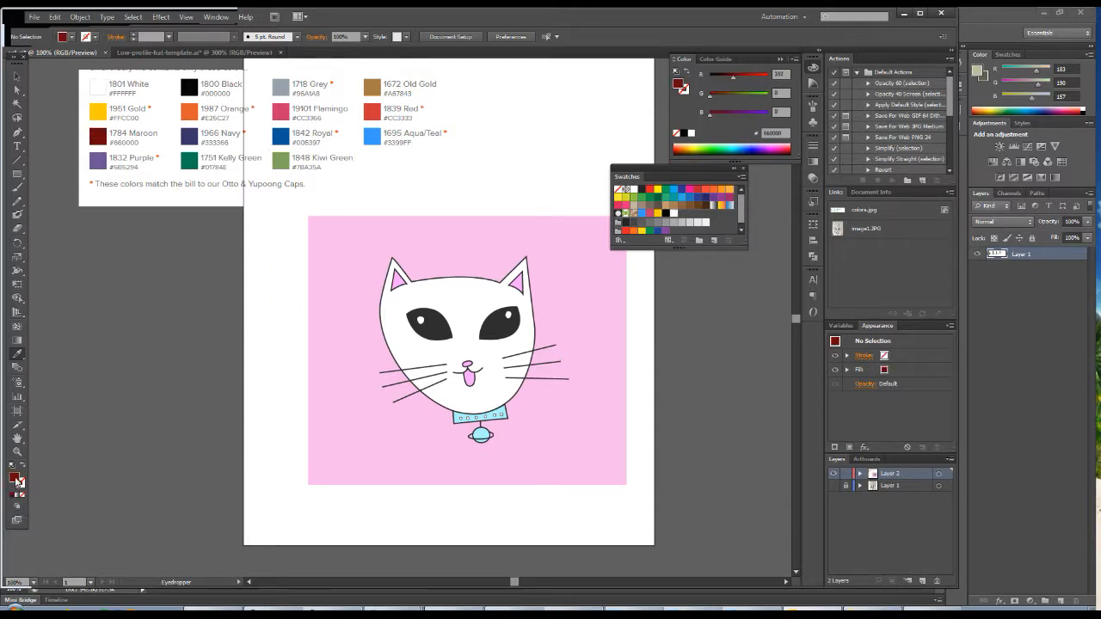
drag(678, 86, 694, 219)
click(283, 87)
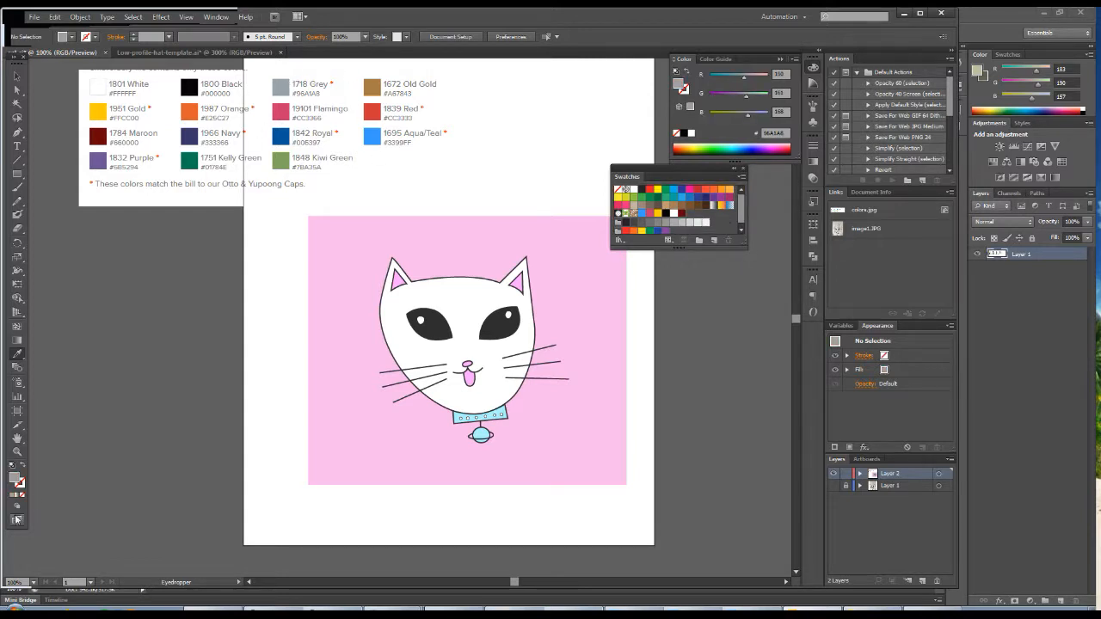
drag(18, 483, 693, 215)
- Fill both of the cat's eyes with the 1800 Black swatch and check the fill of the two eye highlights
click(15, 76)
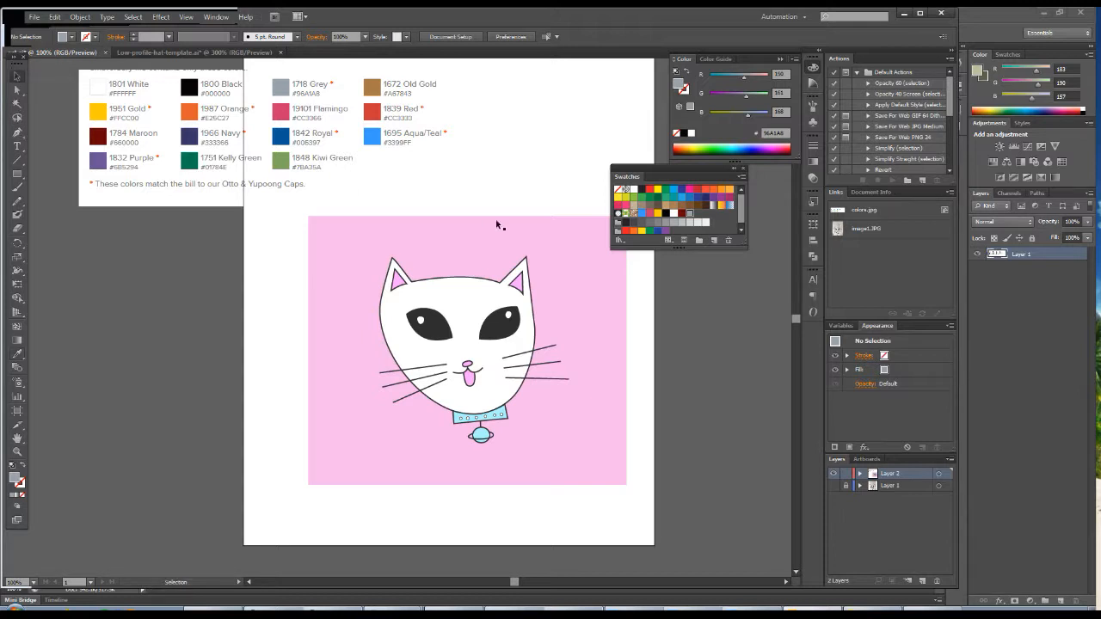
drag(599, 316, 581, 283)
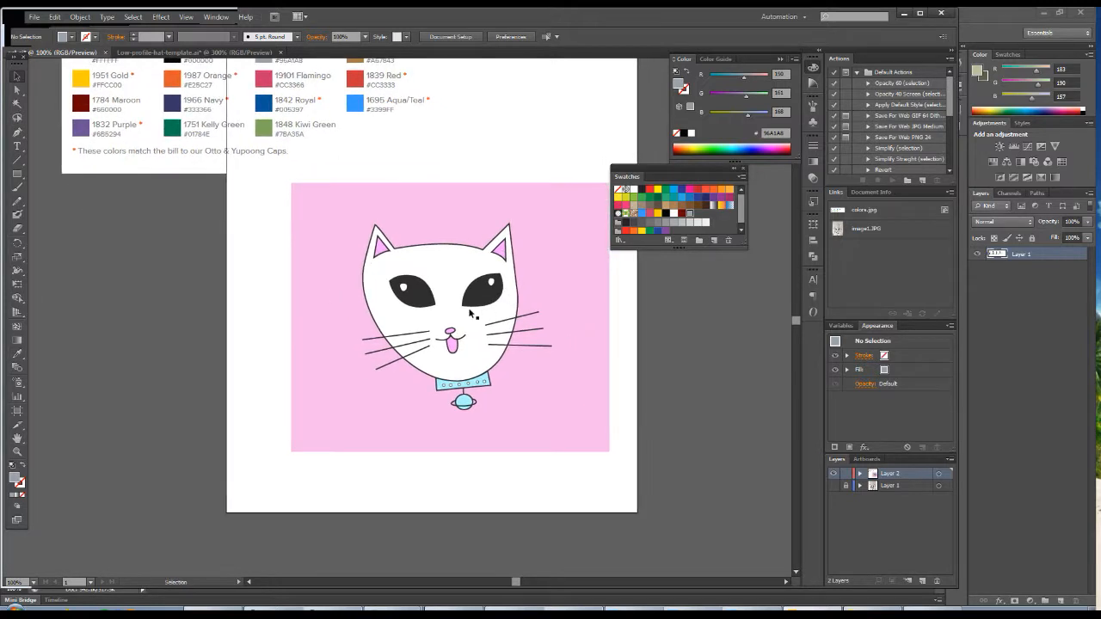
click(478, 301)
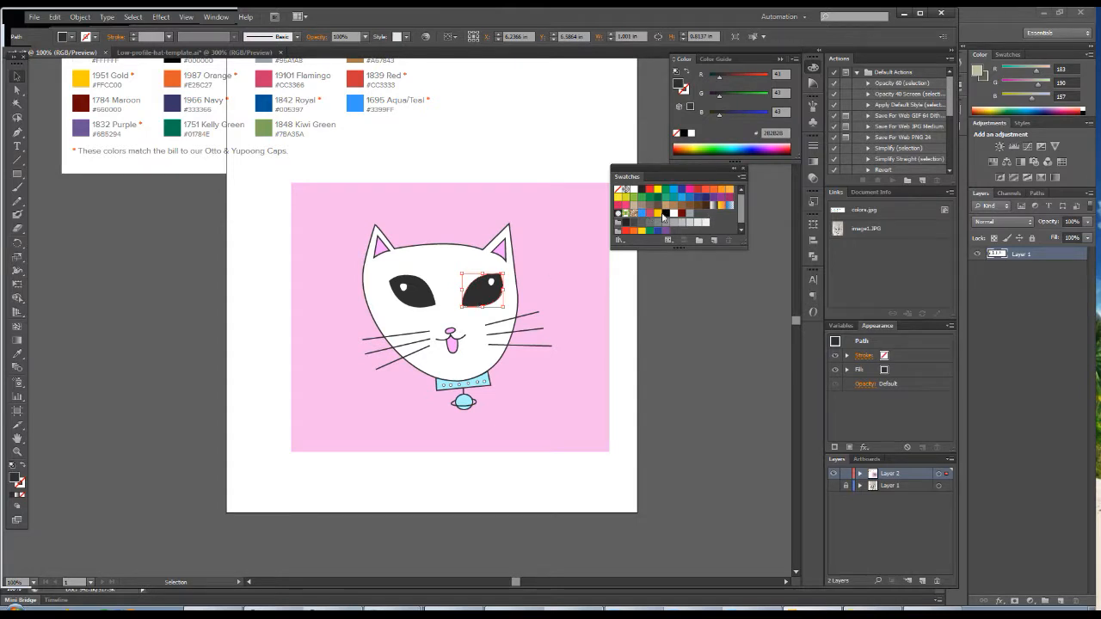
click(665, 213)
click(431, 287)
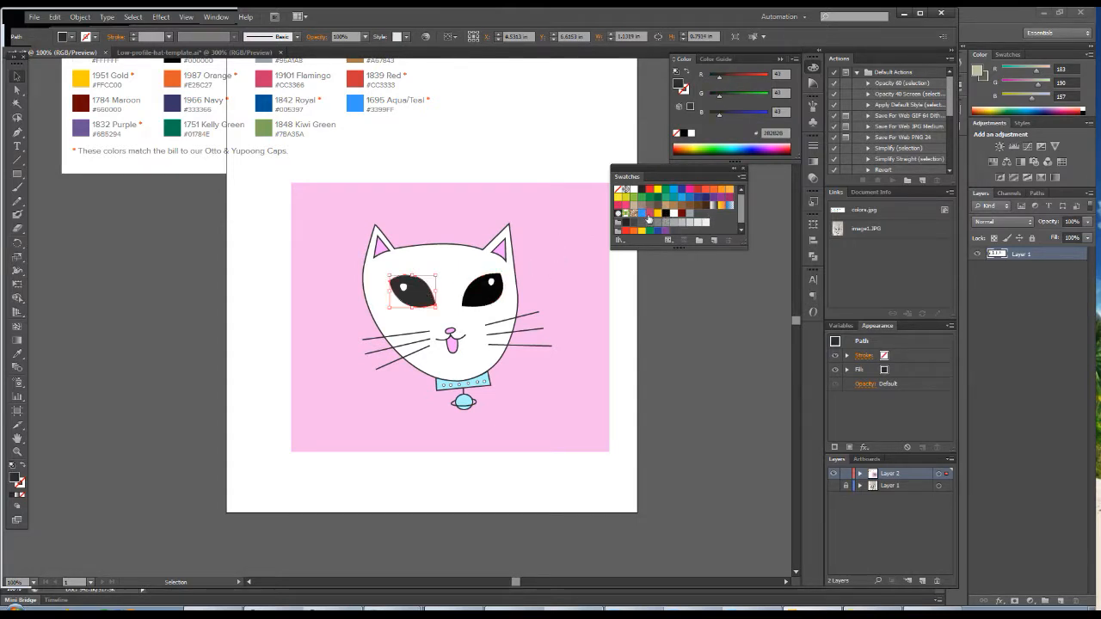
click(665, 213)
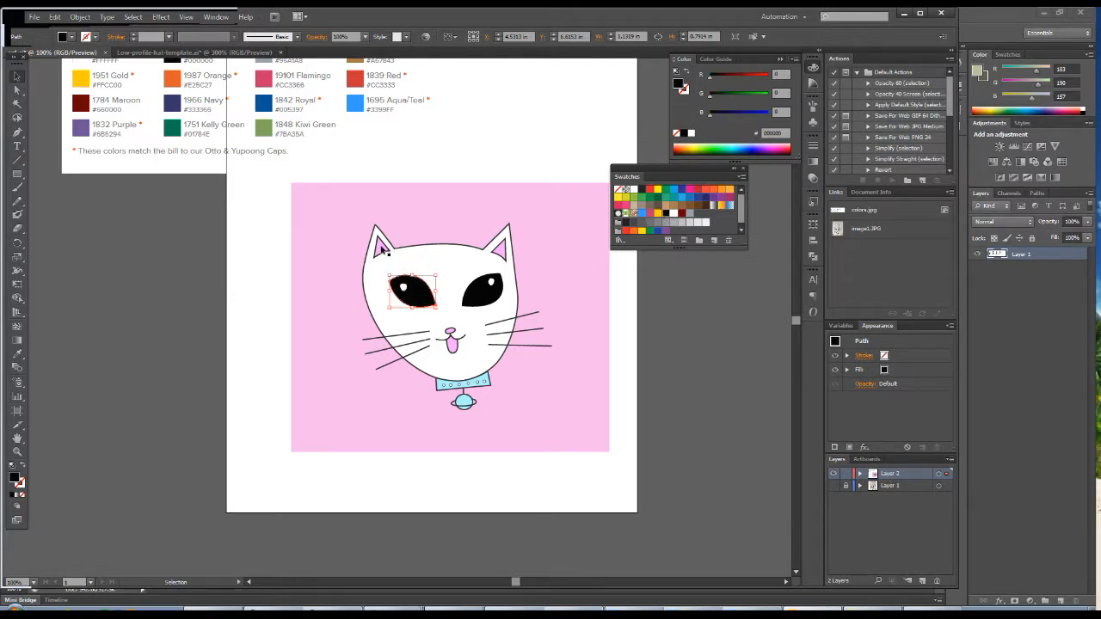
click(405, 288)
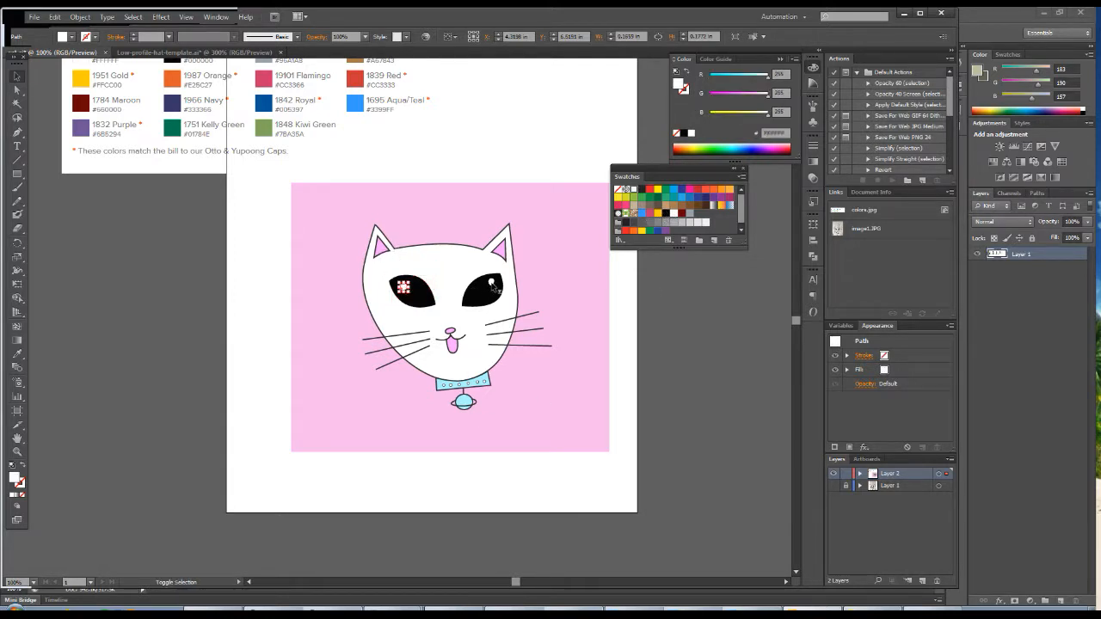
shift+click(492, 284)
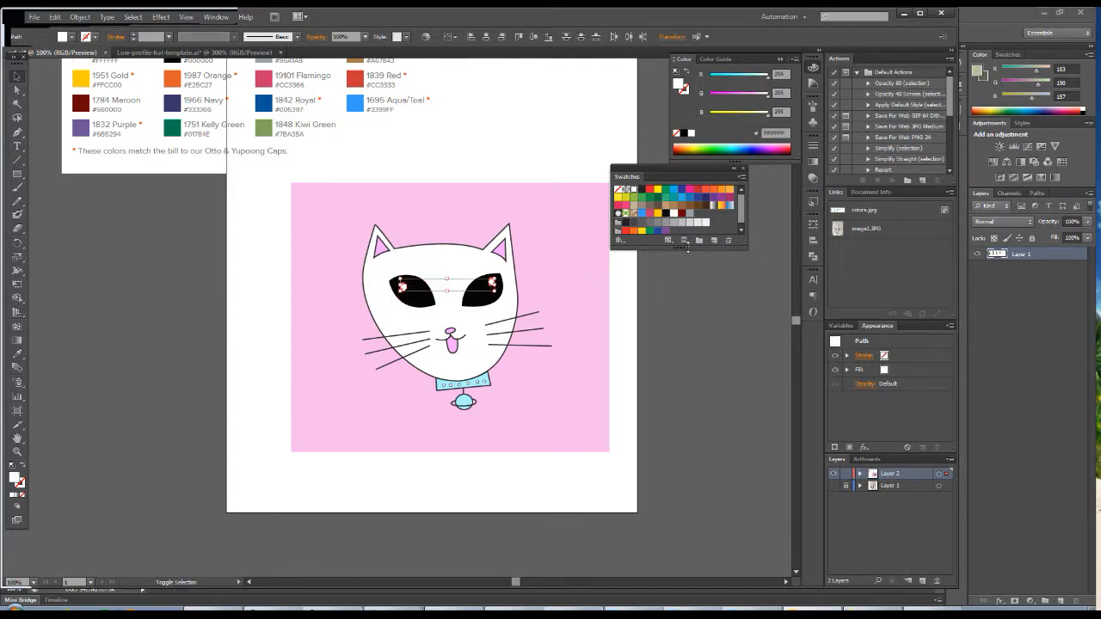
- Fill both inner ears, the tongue and the nose with the 19101 Flamingo swatch
click(381, 249)
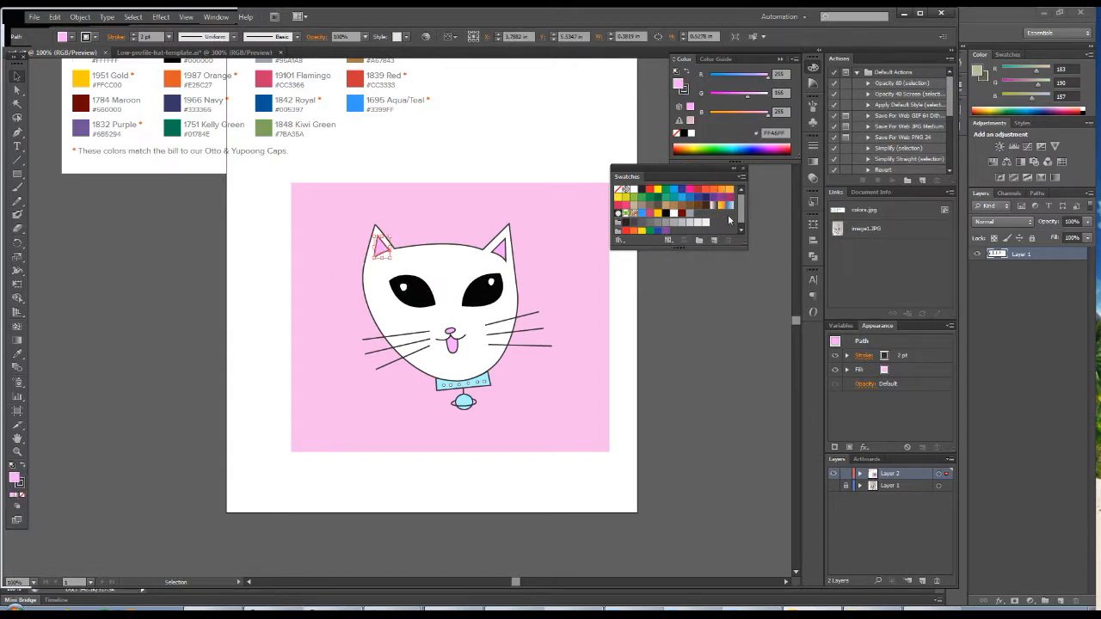
click(649, 213)
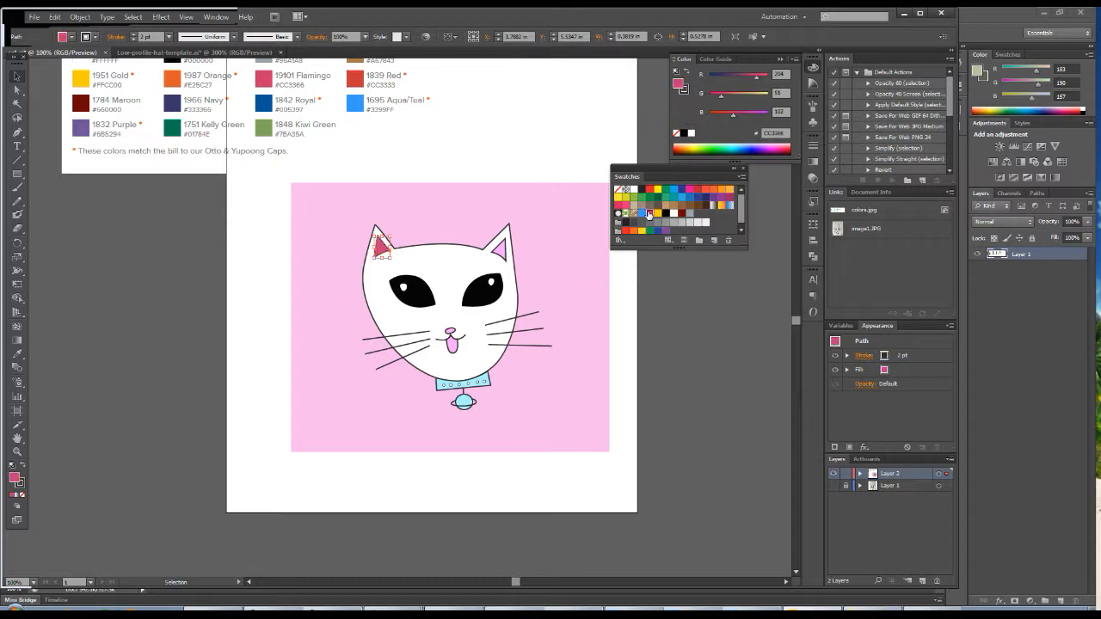
click(497, 251)
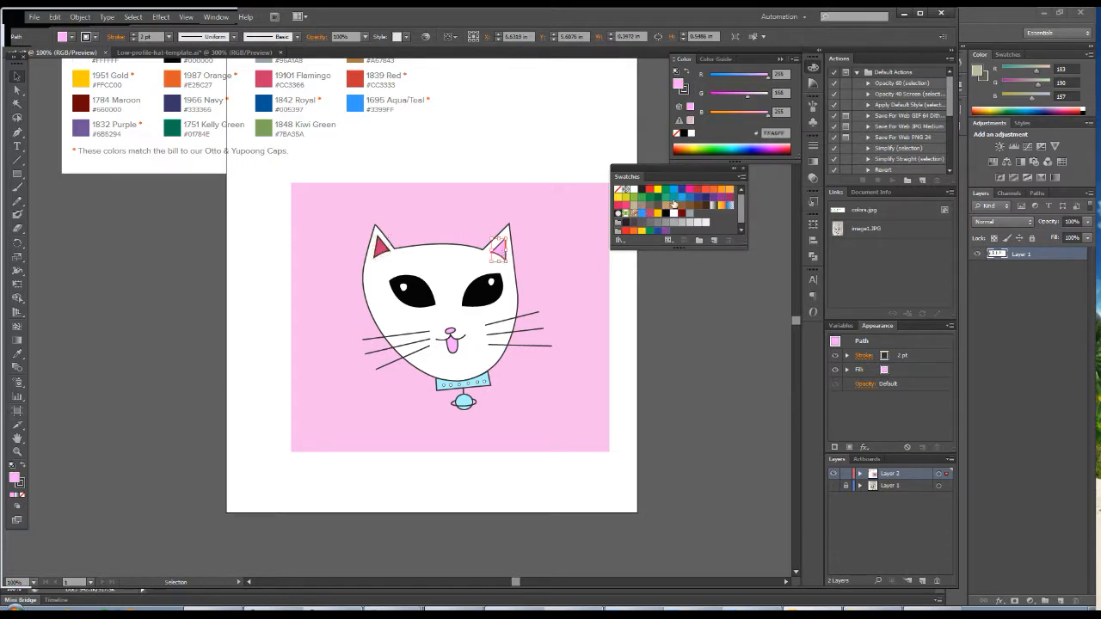
click(648, 213)
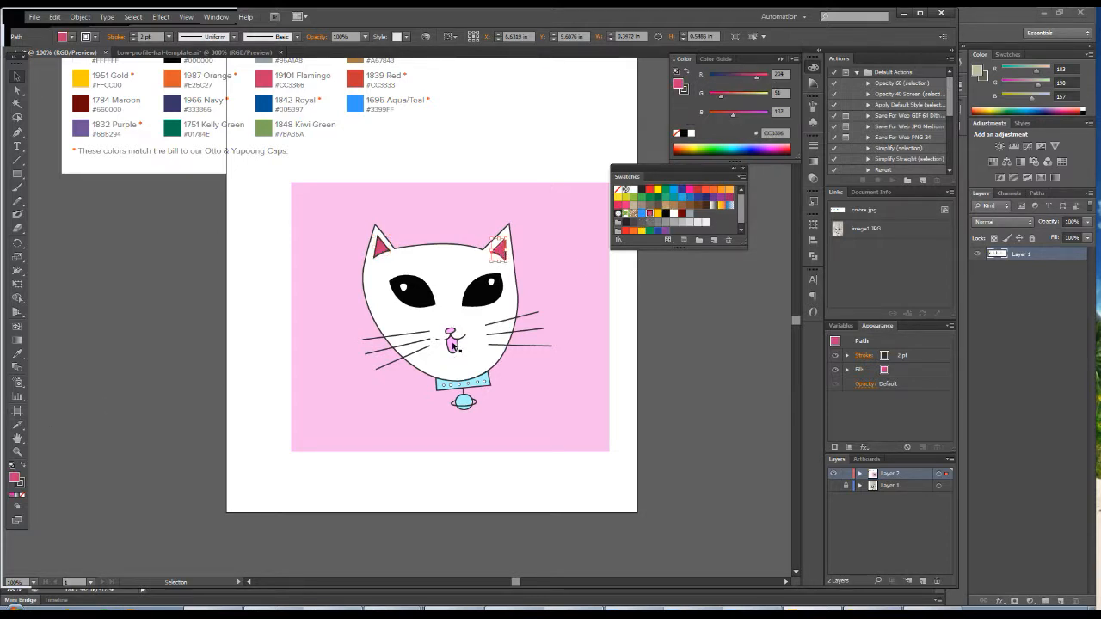
click(457, 344)
click(650, 214)
click(451, 330)
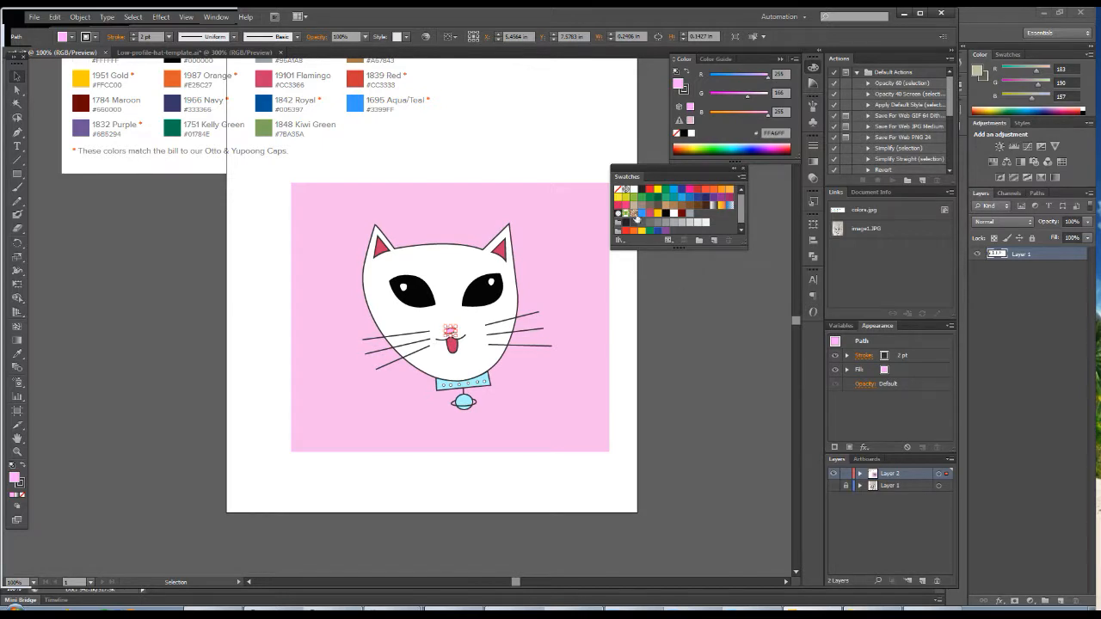
click(571, 343)
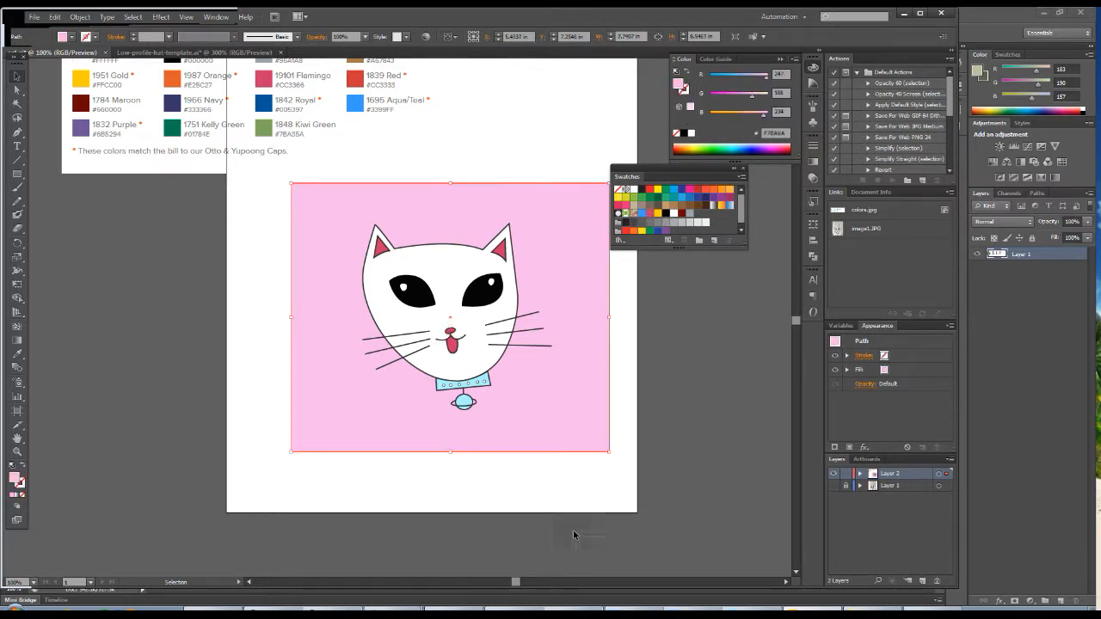
- Fill the collar and the planet charm hanging below it with the 1695 Aqua/Teal swatch
click(486, 380)
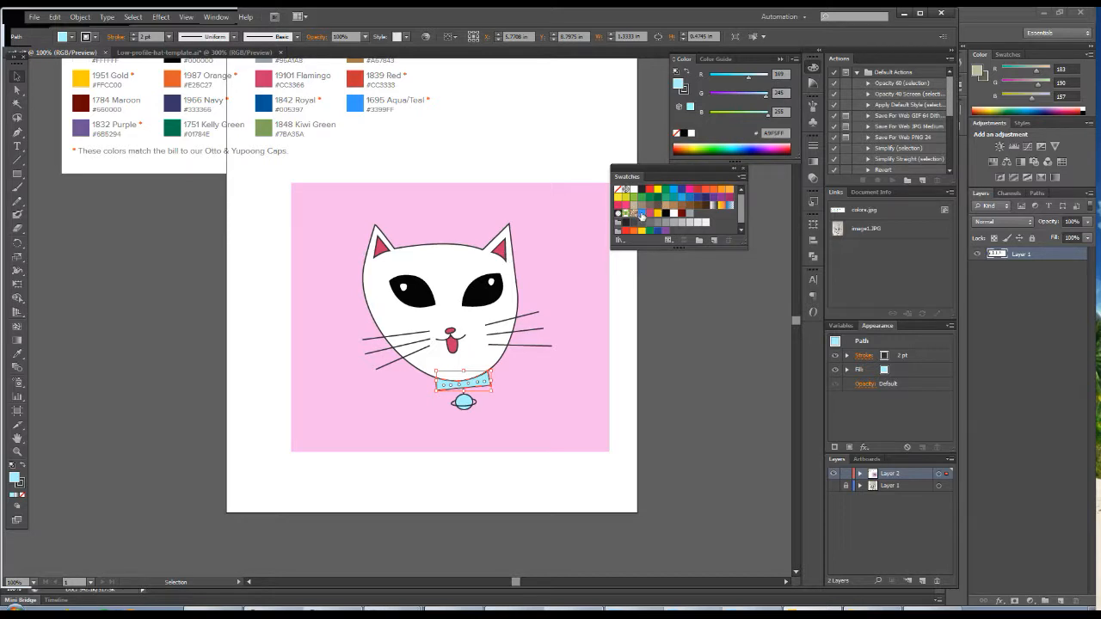
click(641, 215)
click(513, 400)
click(463, 401)
click(463, 401)
click(644, 216)
click(437, 447)
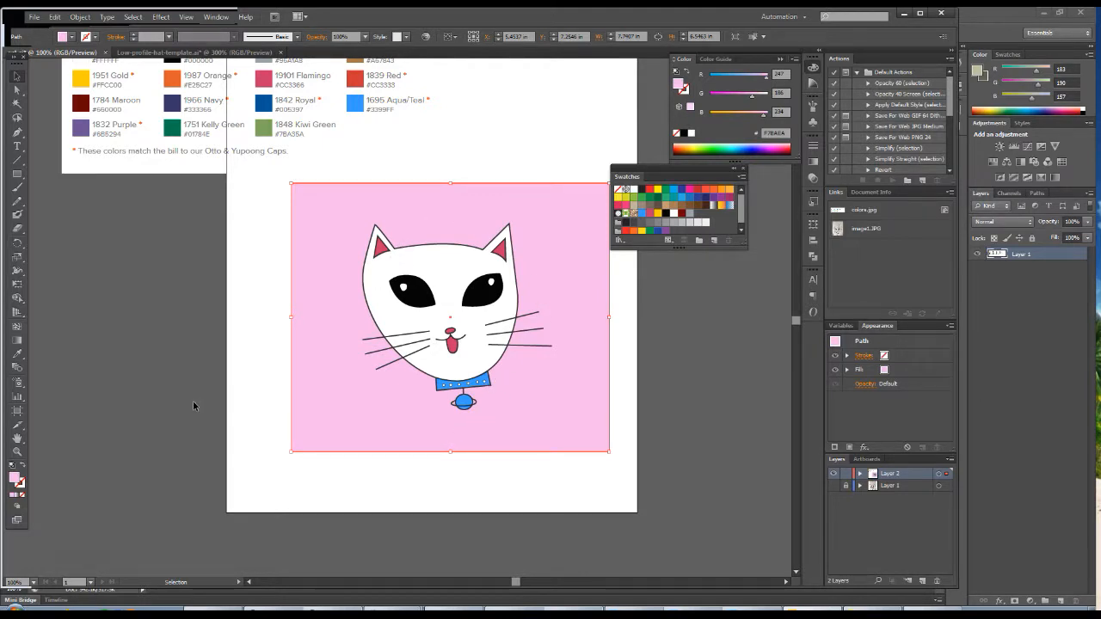
- Set the stroke of the head outline and both inner-ear shapes to the 1800 Black swatch
click(453, 247)
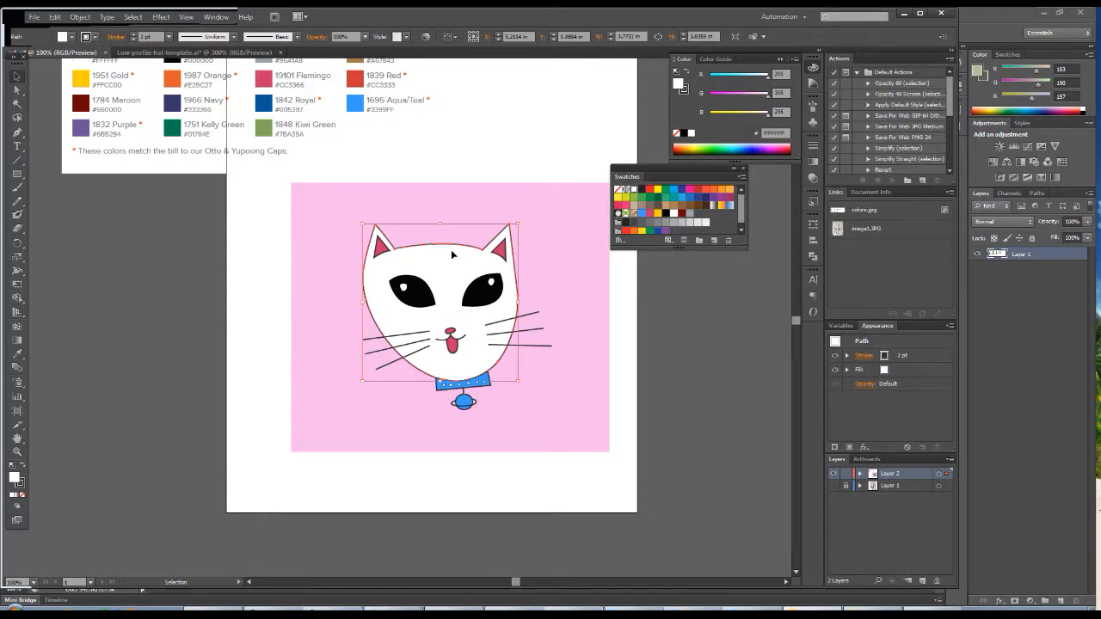
click(24, 486)
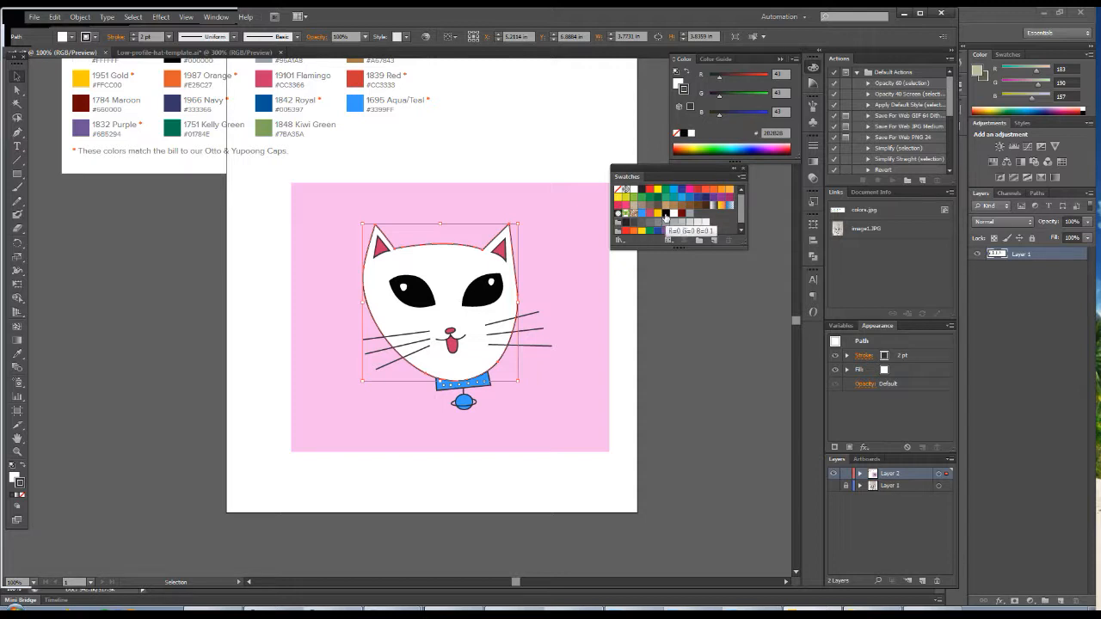
click(501, 251)
shift+click(383, 252)
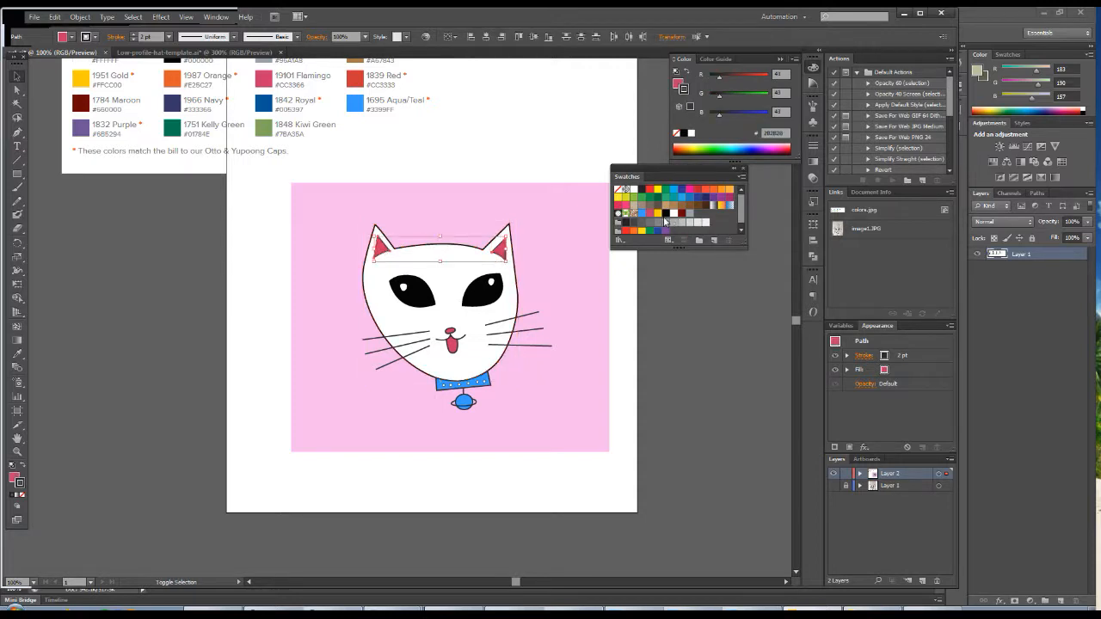
click(666, 214)
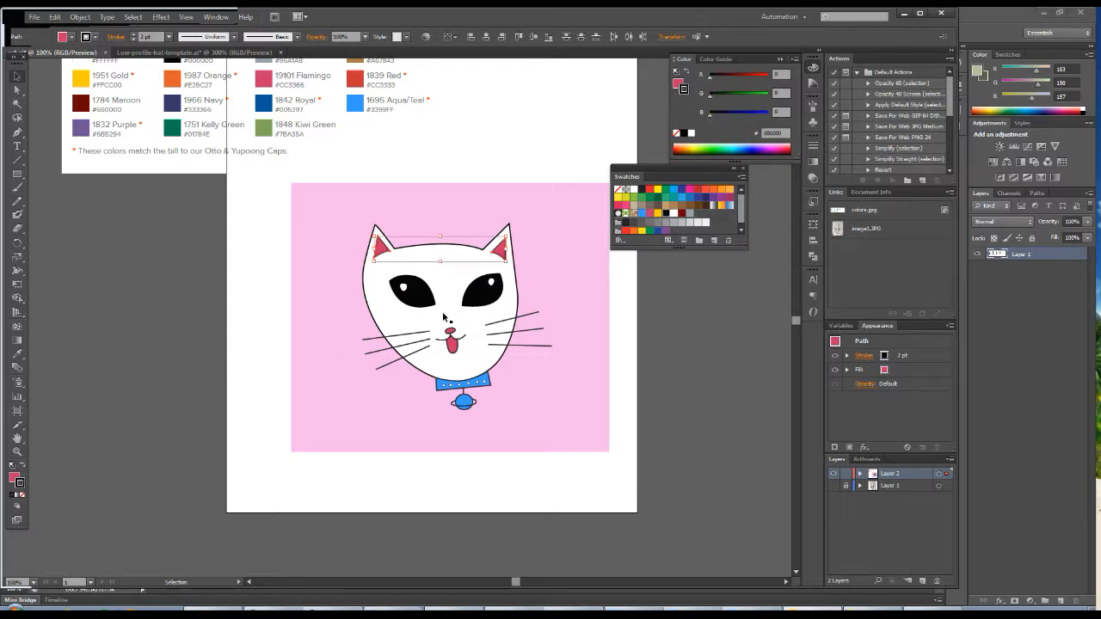
- Set the stroke of all six whiskers to the 1800 Black swatch
click(505, 323)
shift+click(506, 338)
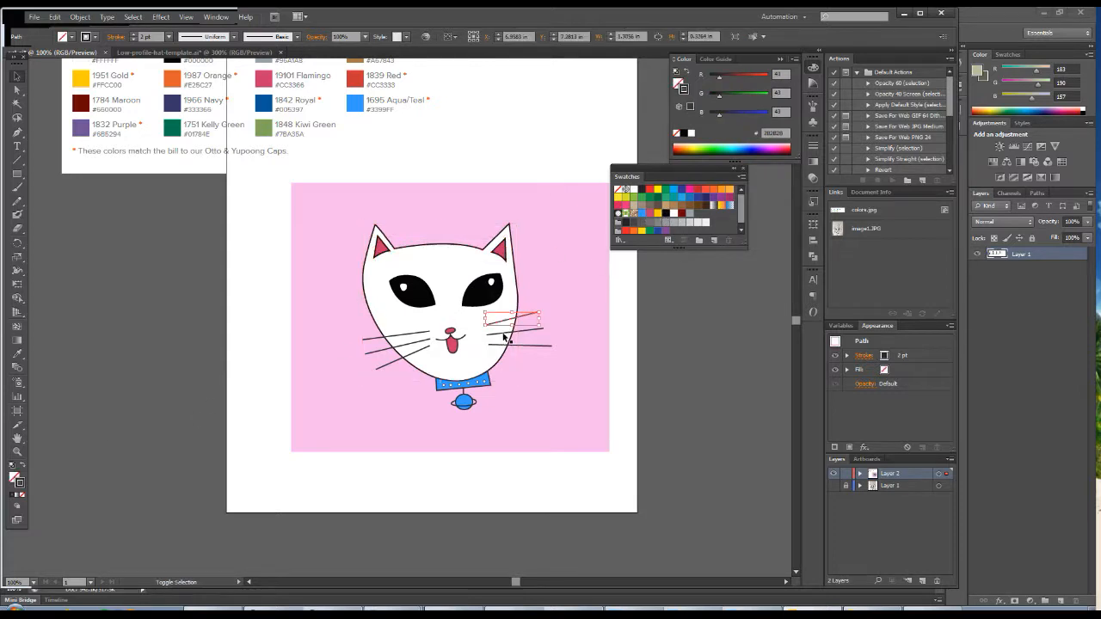
shift+click(508, 331)
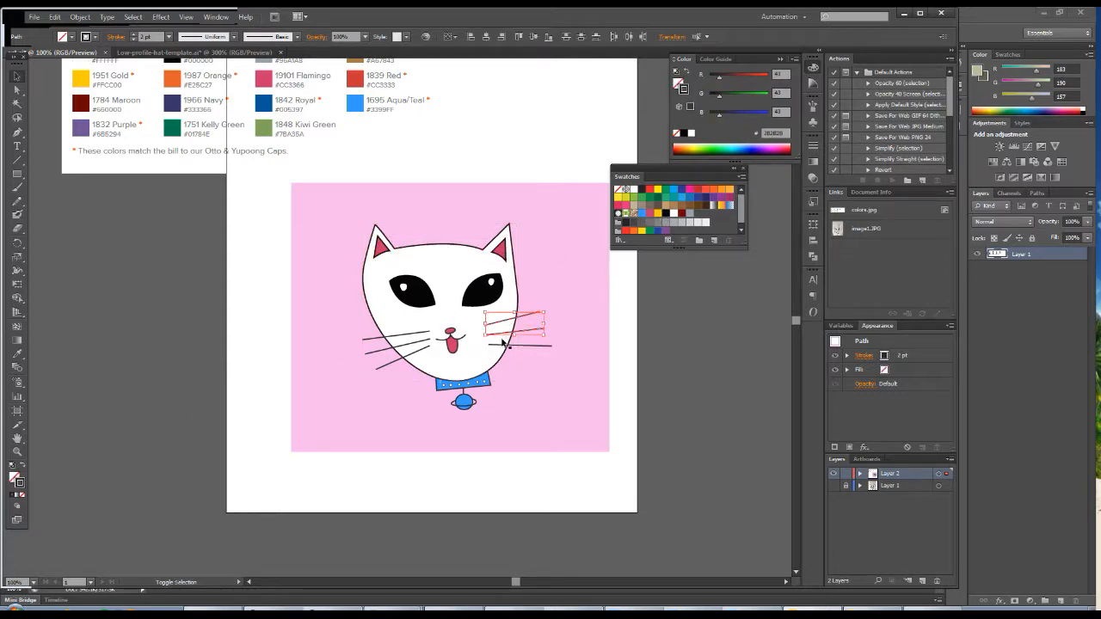
shift+click(409, 343)
shift+click(414, 361)
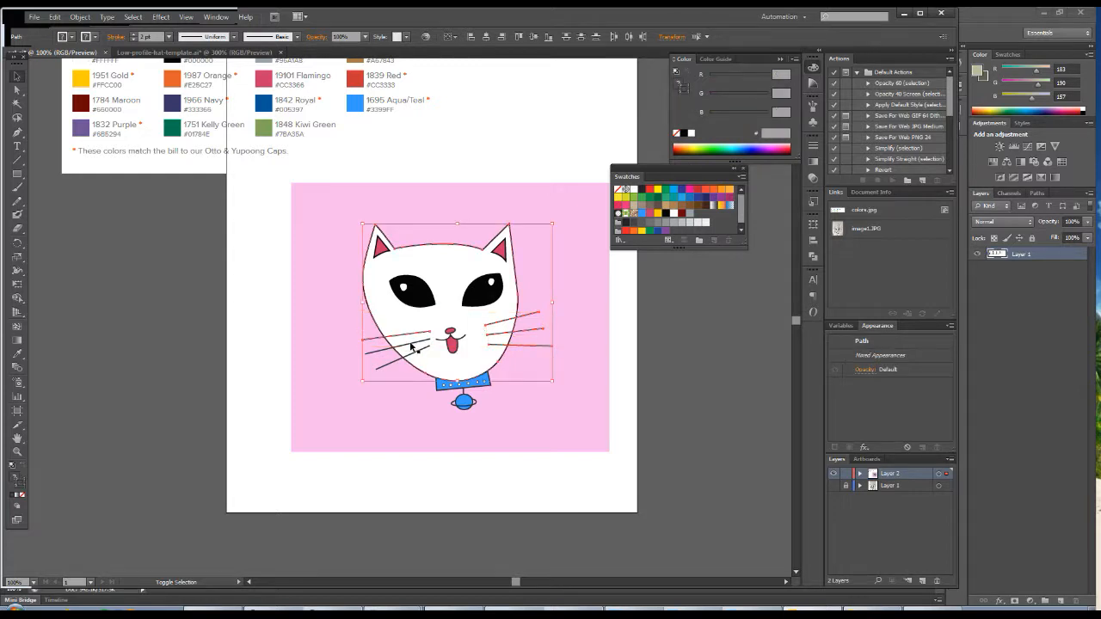
shift+click(414, 359)
shift+click(416, 355)
click(666, 214)
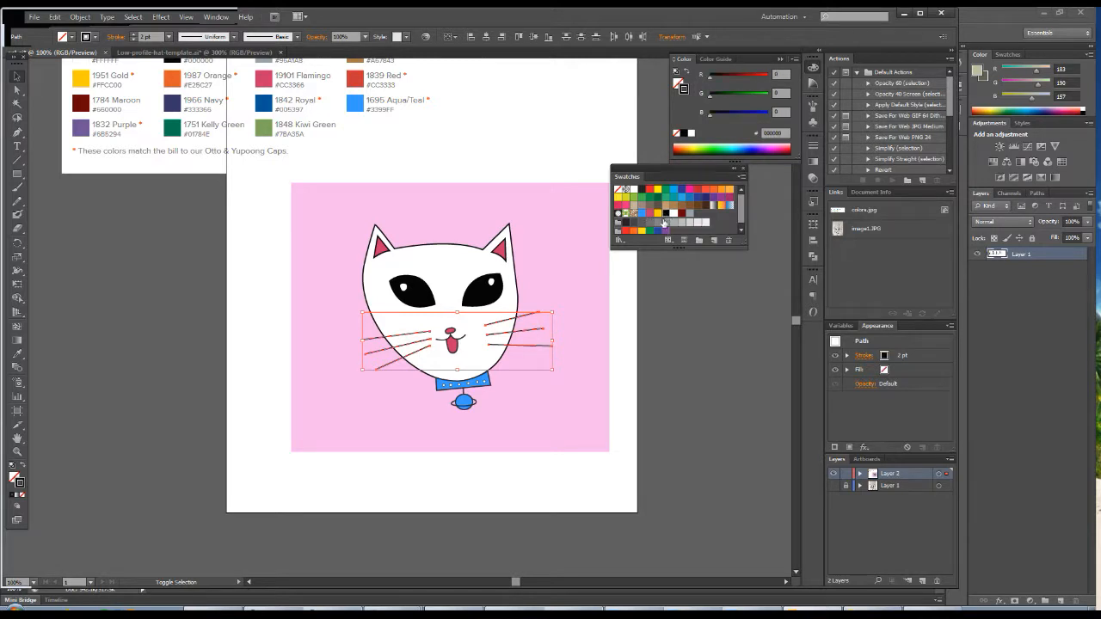
- Set the strokes of the mouth line, tongue and nose to the 1800 Black swatch
click(460, 342)
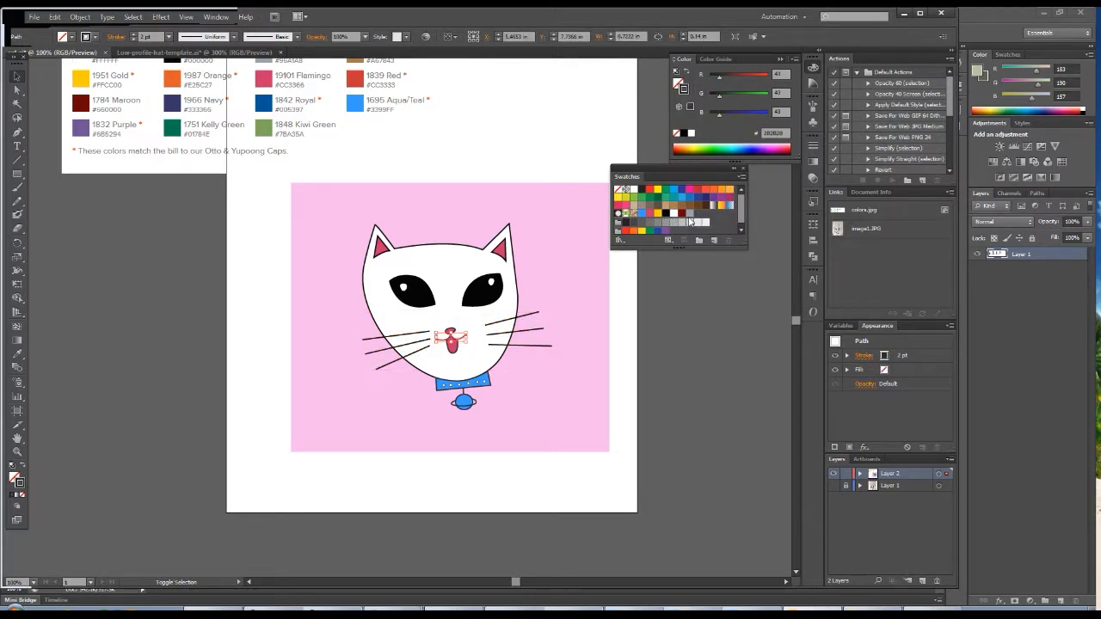
click(665, 216)
click(459, 357)
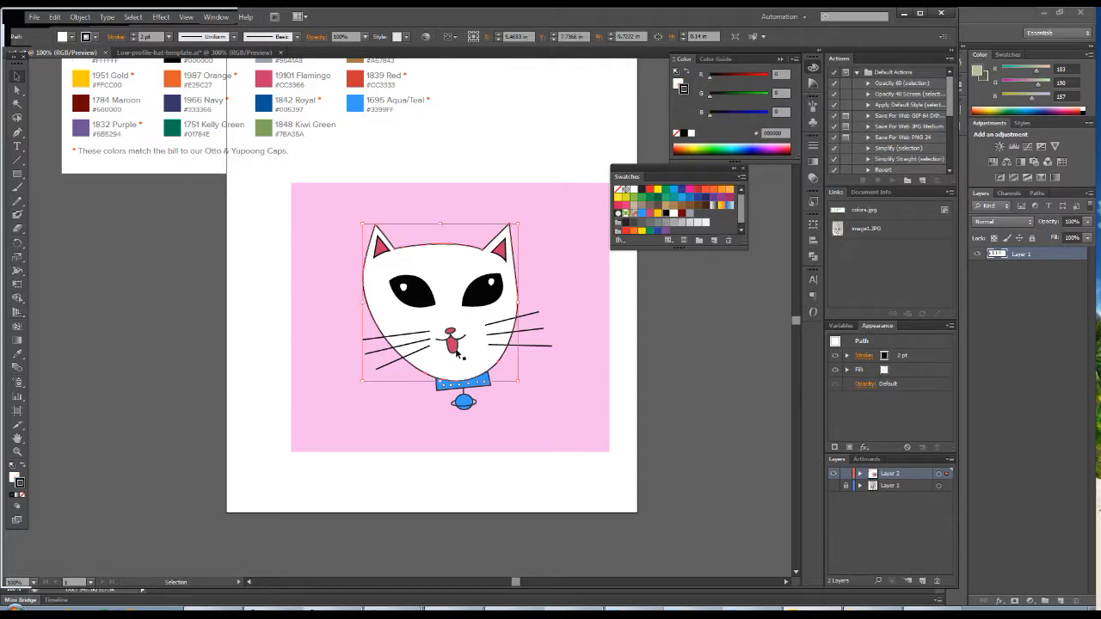
click(454, 347)
drag(666, 213, 22, 485)
click(459, 321)
click(450, 331)
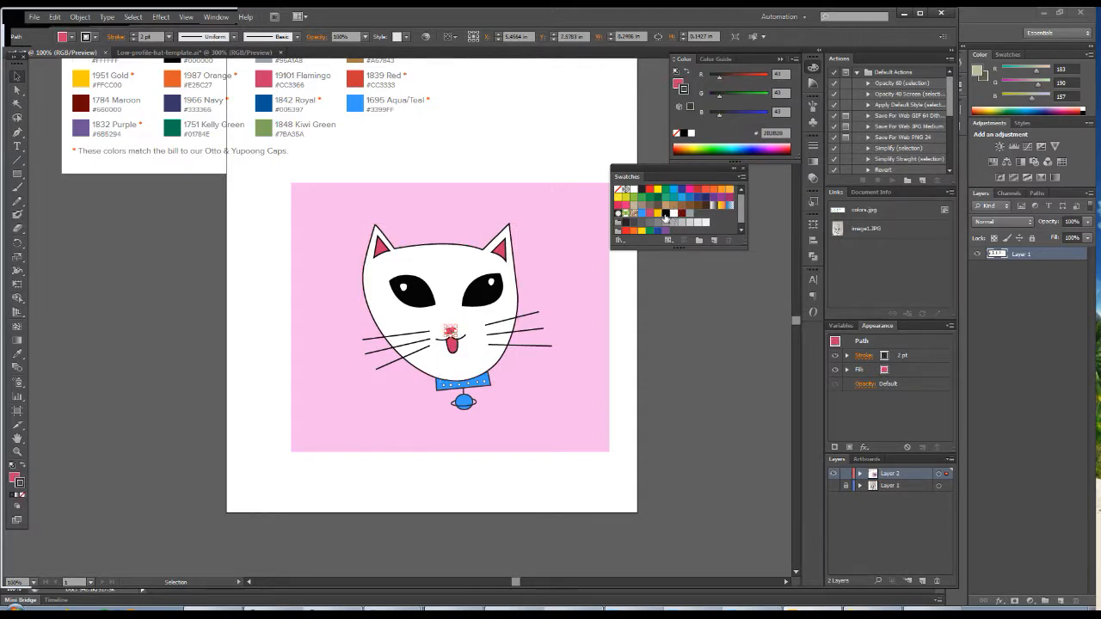
mouse_move(334, 351)
mouse_down()
mouse_move(12, 487)
mouse_move(19, 482)
mouse_up()
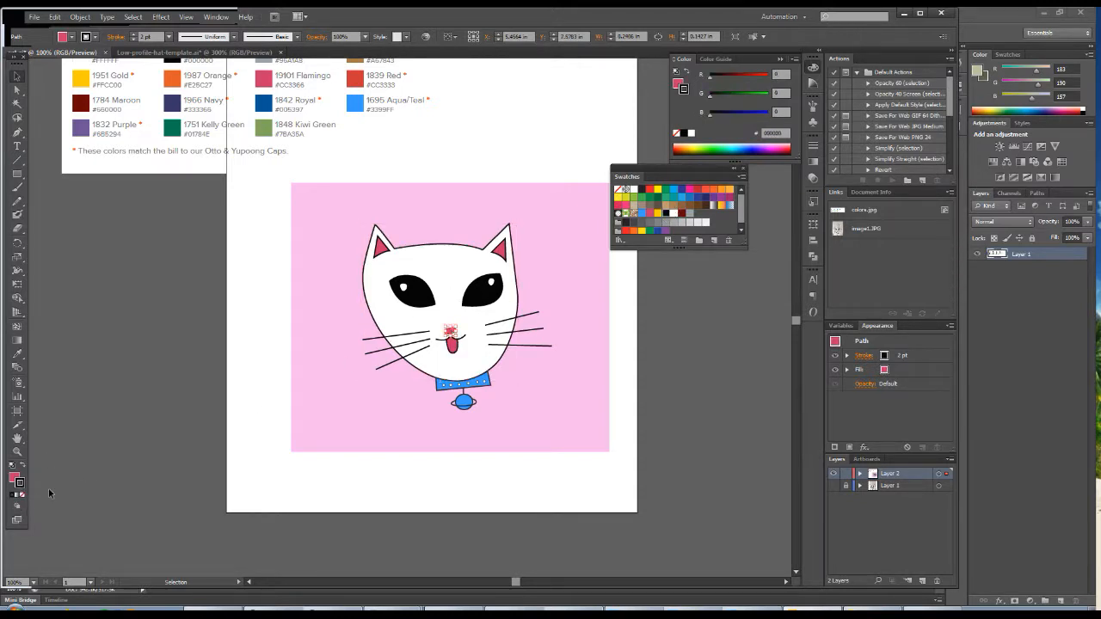
- Set the strokes of the collar and its row of white studs to the 1800 Black swatch
click(472, 365)
click(489, 386)
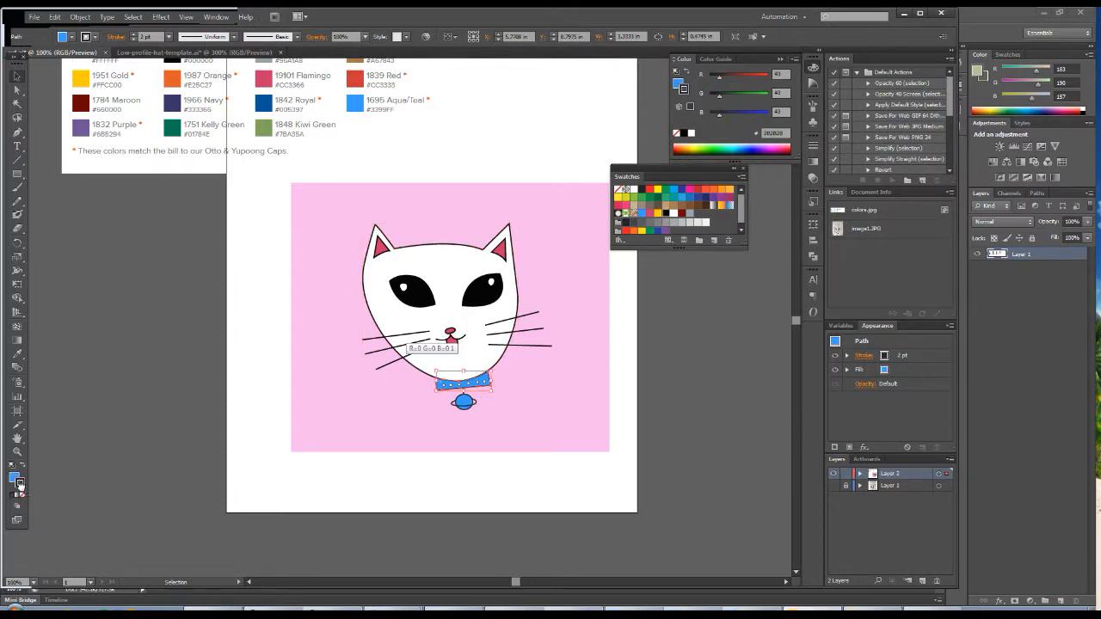
drag(23, 489, 21, 485)
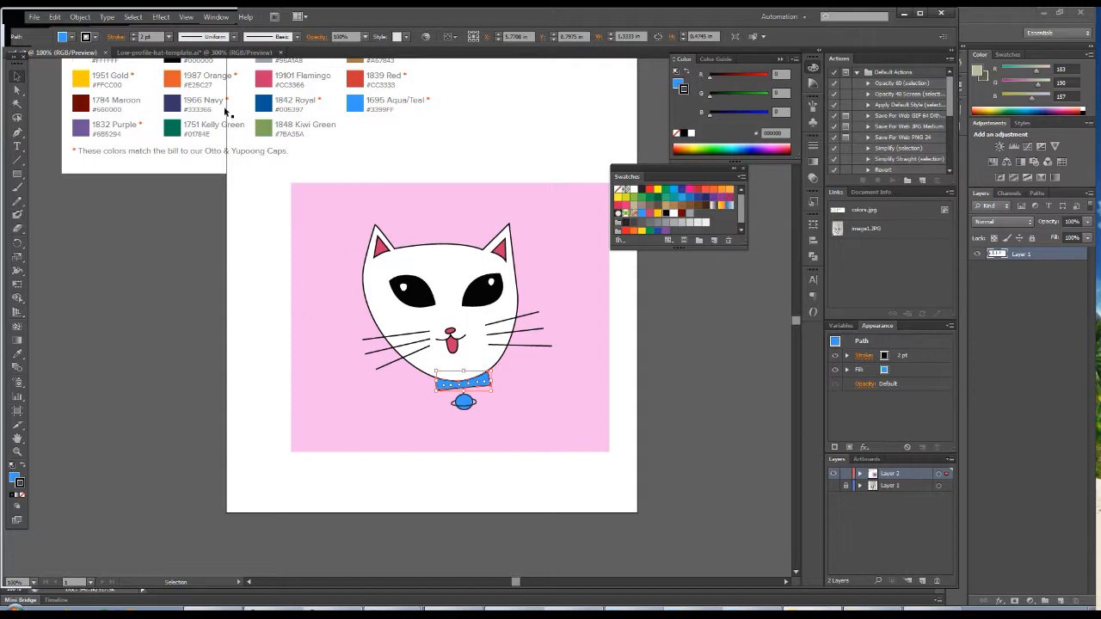
scroll(290, 128, up, 3)
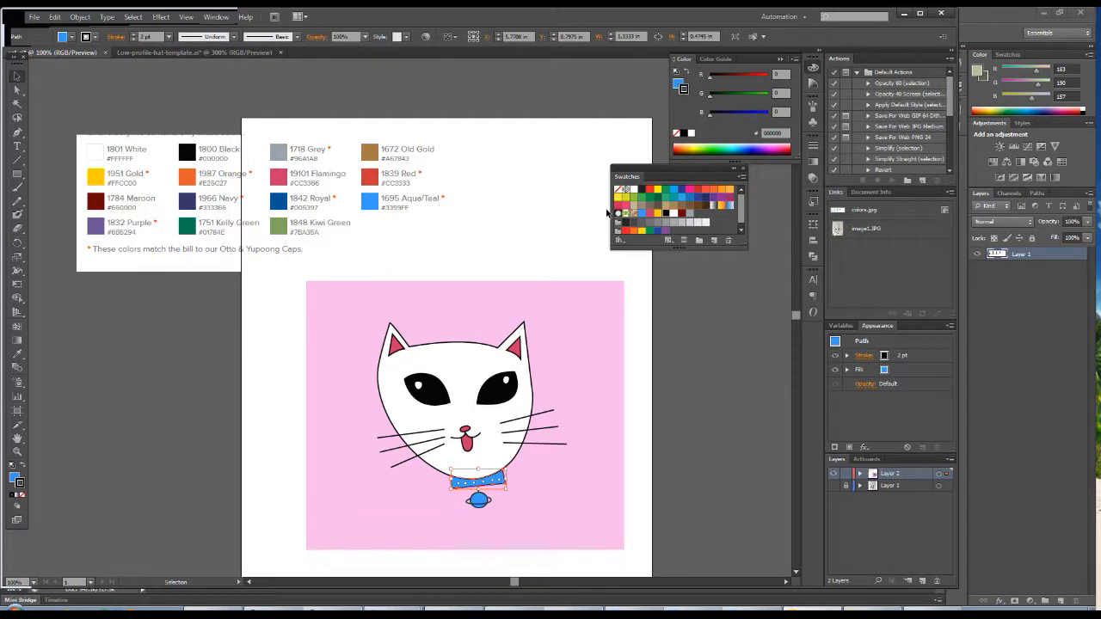
scroll(551, 433, down, 3)
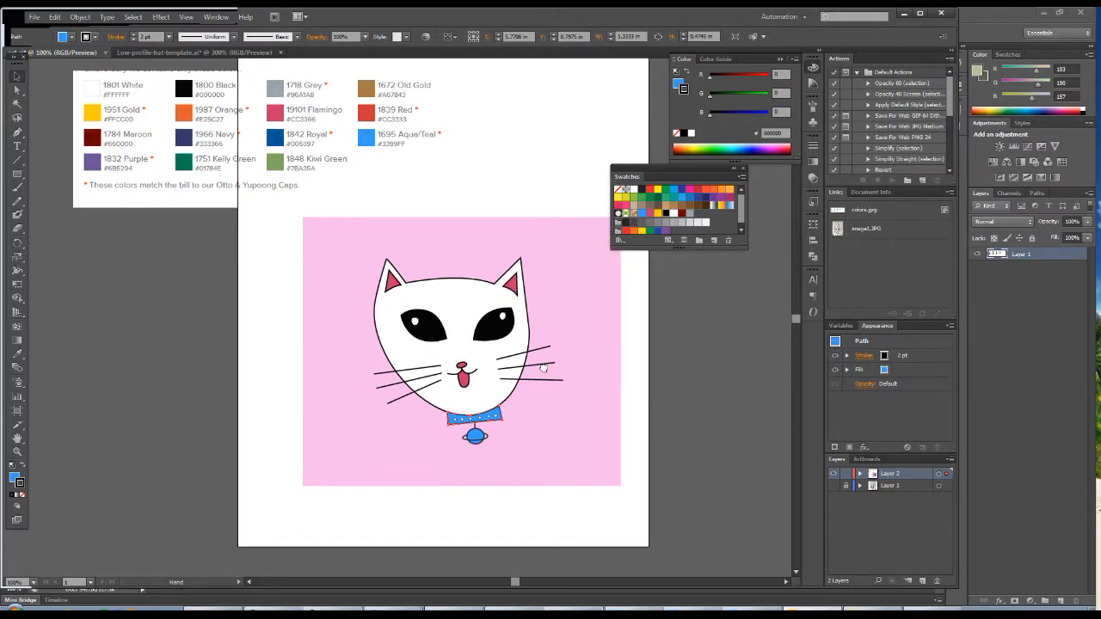
click(497, 417)
shift+click(456, 420)
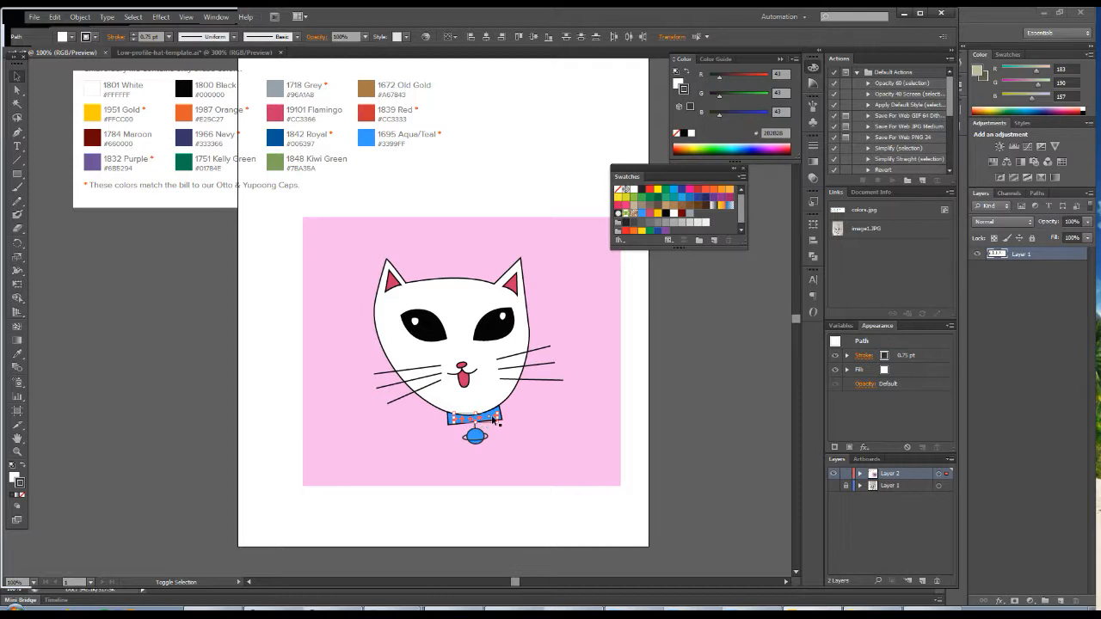
shift+click(492, 421)
shift+click(496, 415)
click(19, 483)
- Set the strokes of the planet charm, its ring and the line joining it to the collar to the 1800 Black swatch
click(464, 444)
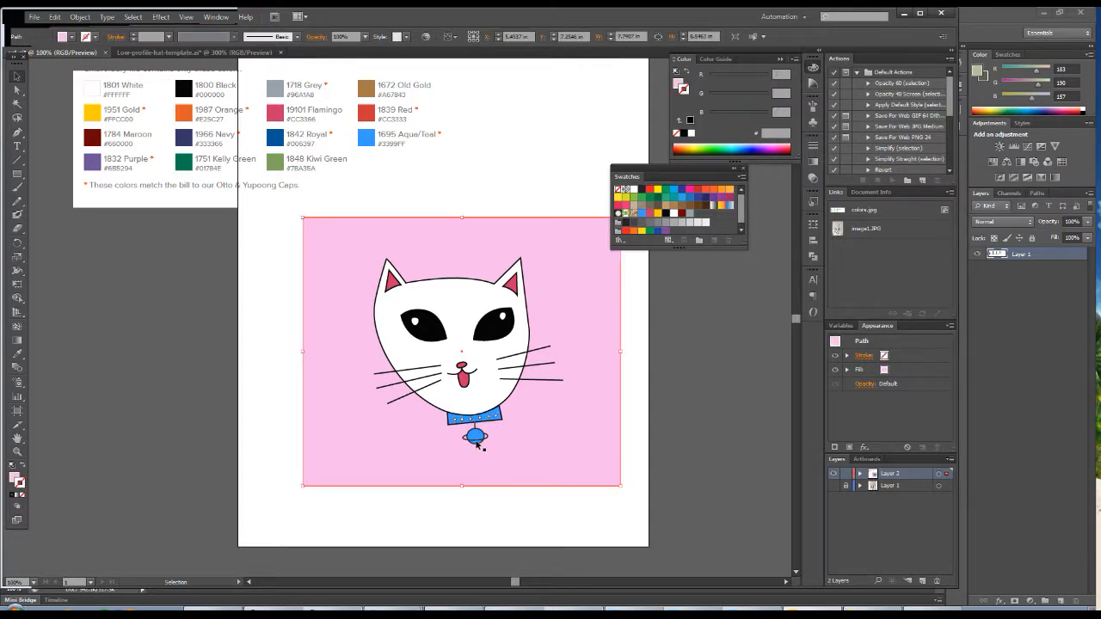
click(475, 442)
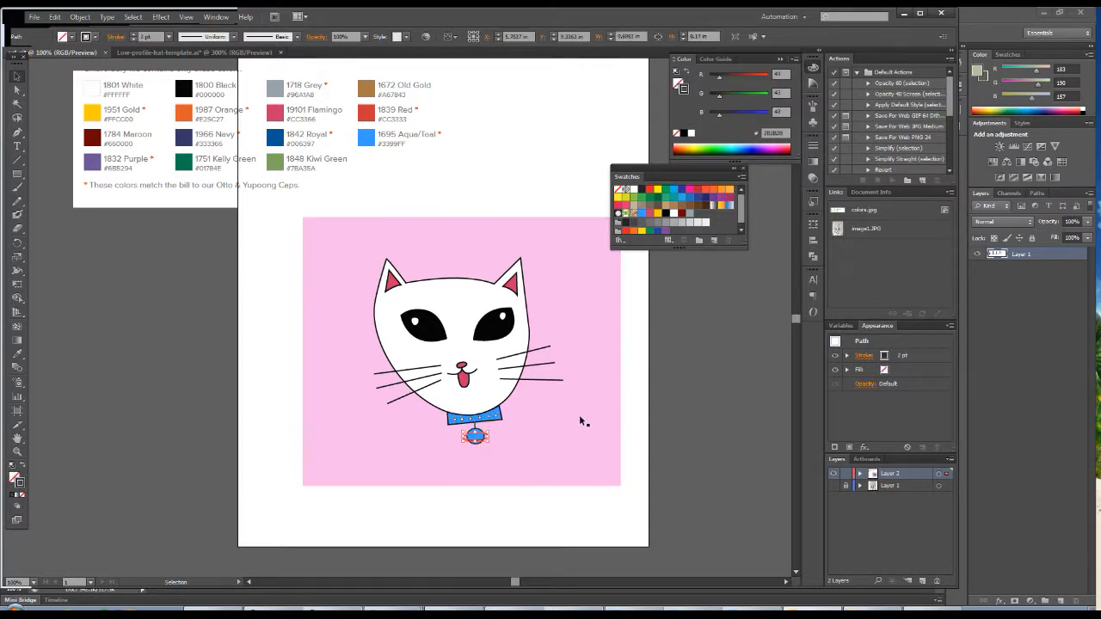
click(21, 483)
click(520, 439)
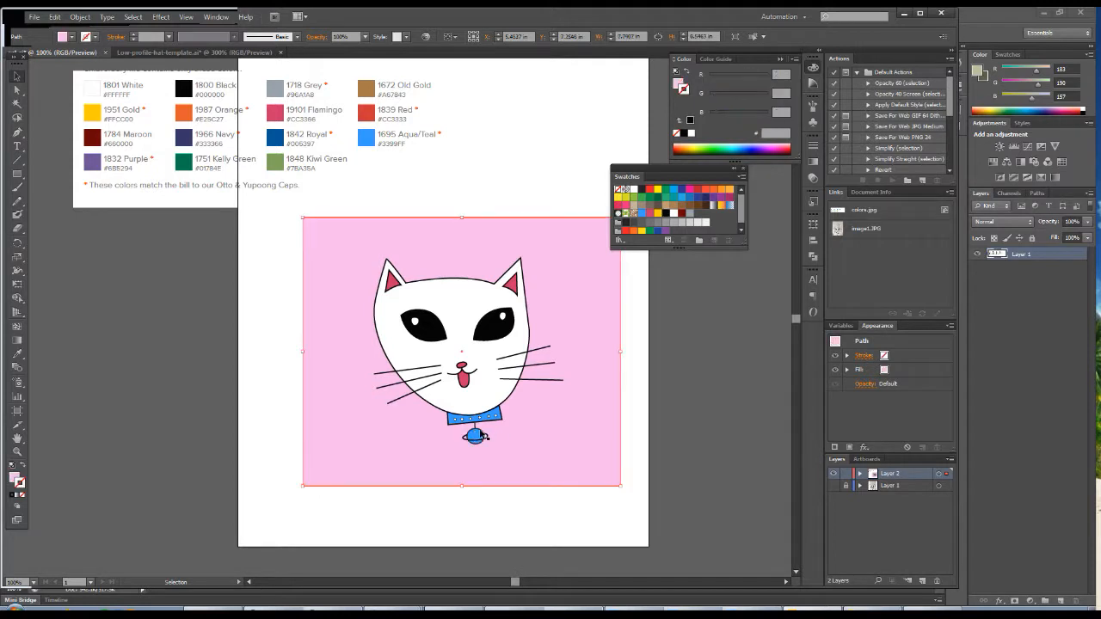
click(478, 435)
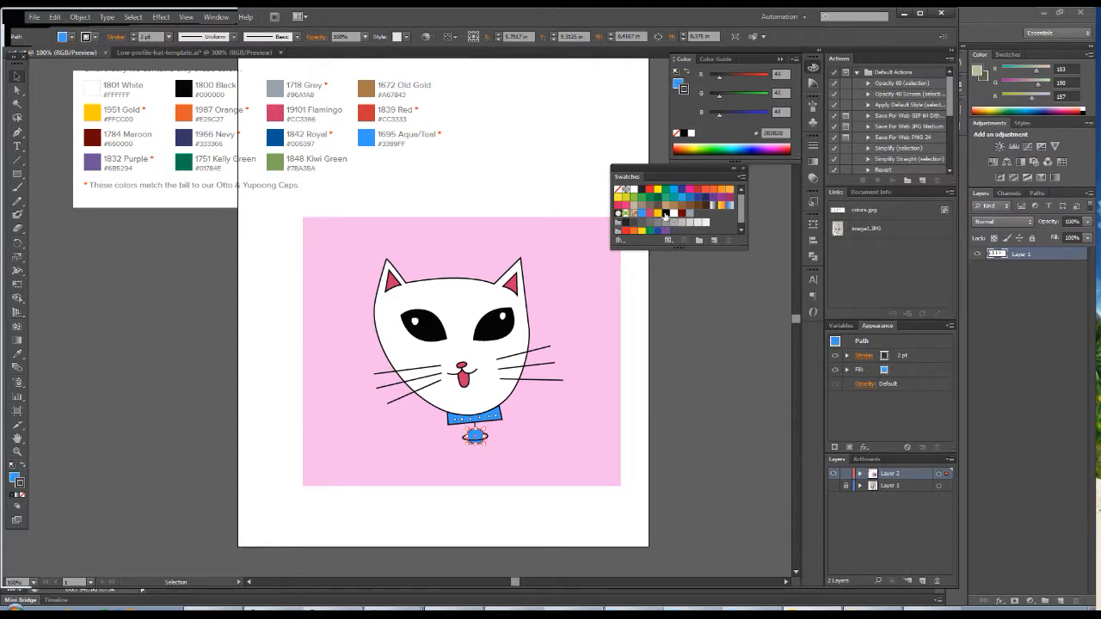
click(20, 483)
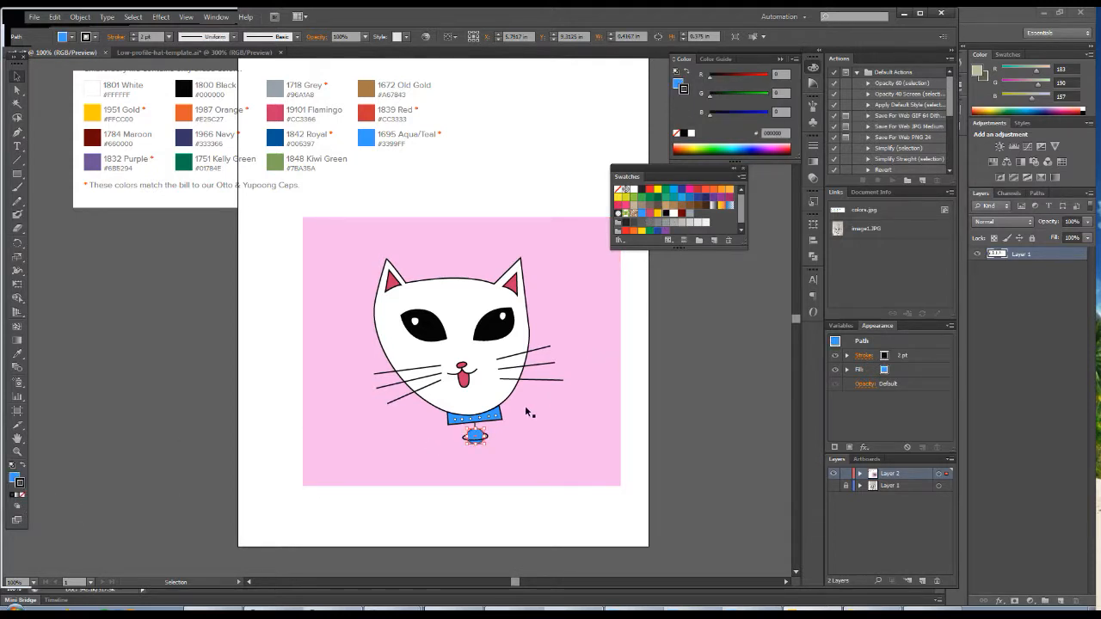
click(476, 425)
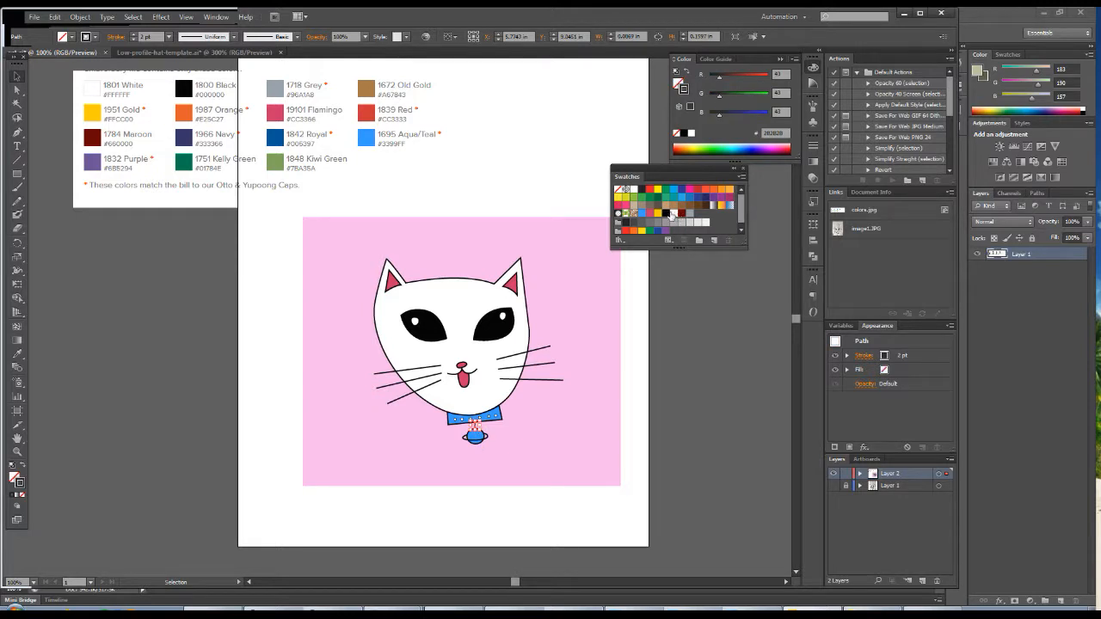
click(20, 483)
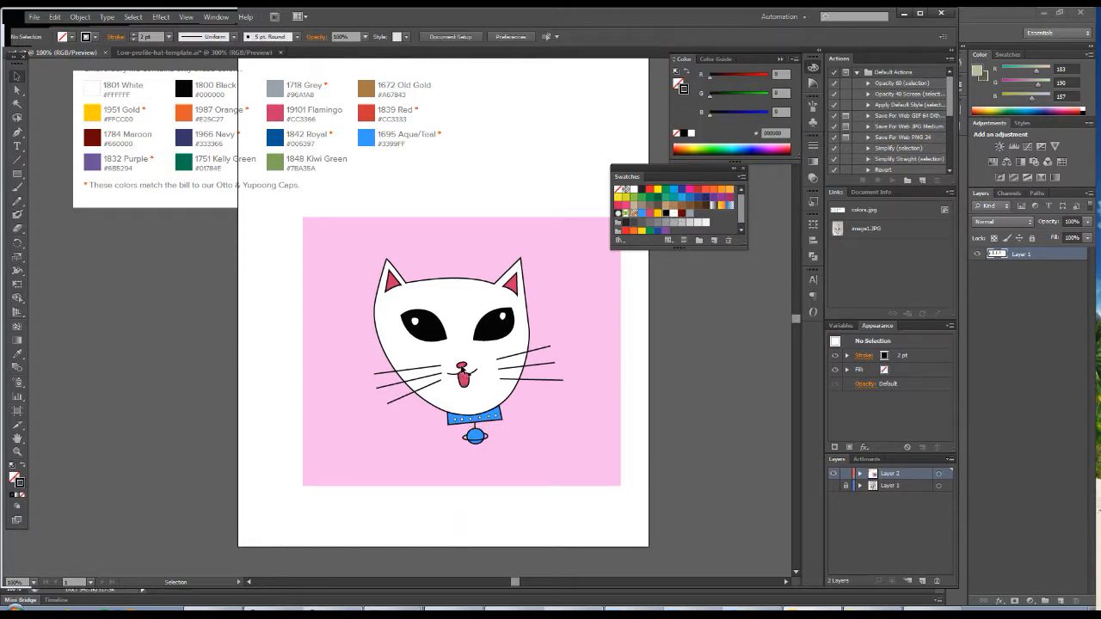
- Check the colours of the face shapes and delete the pink background square behind the cat
click(463, 369)
click(514, 366)
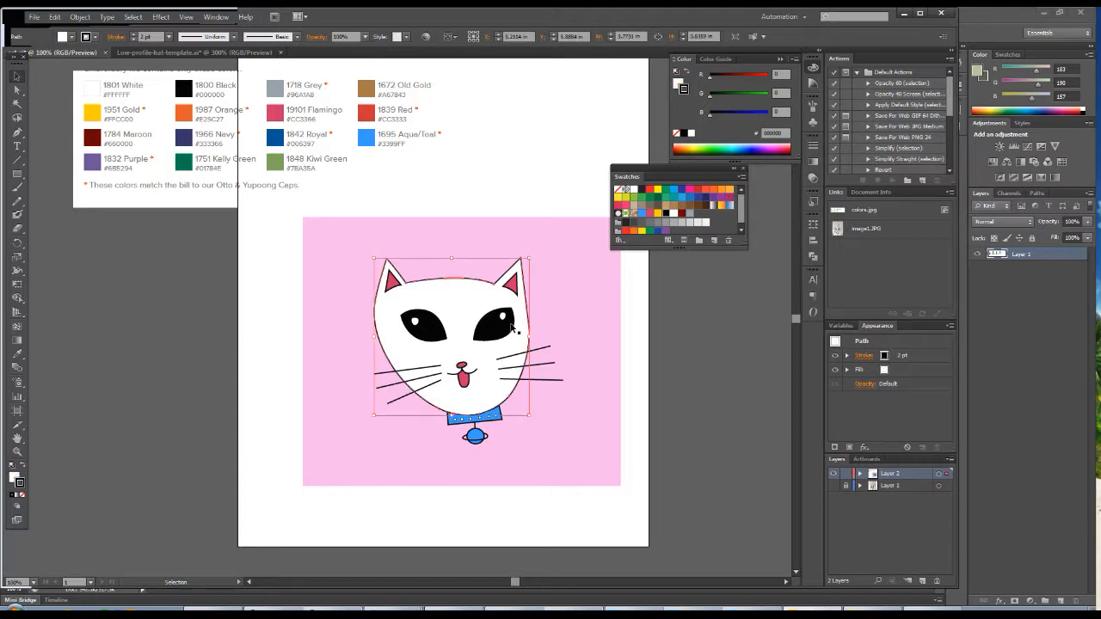
click(513, 329)
click(558, 318)
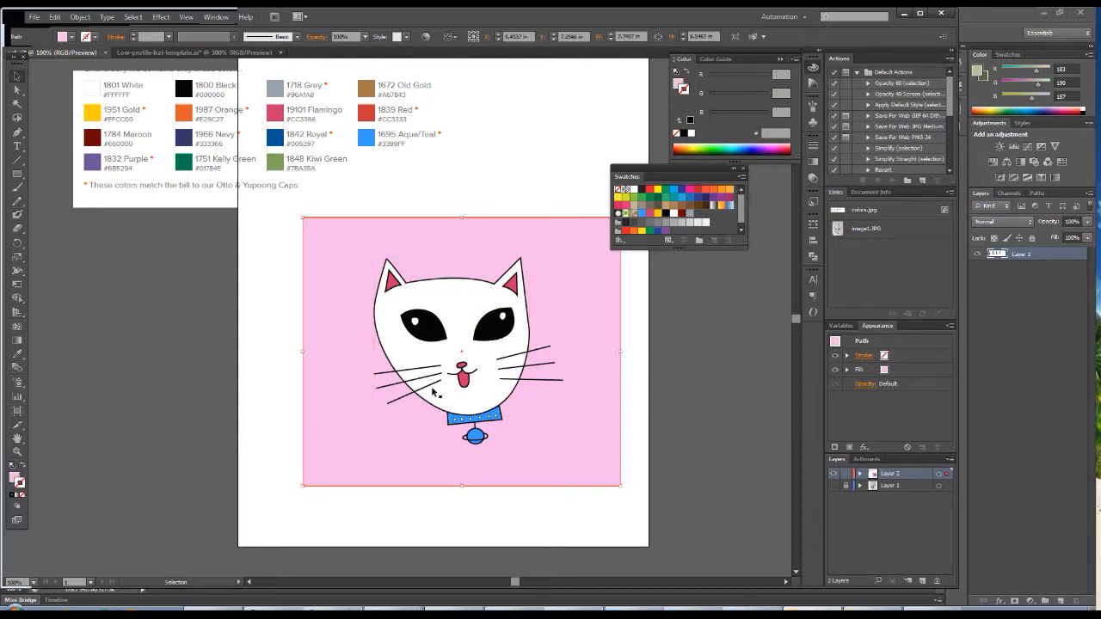
click(549, 175)
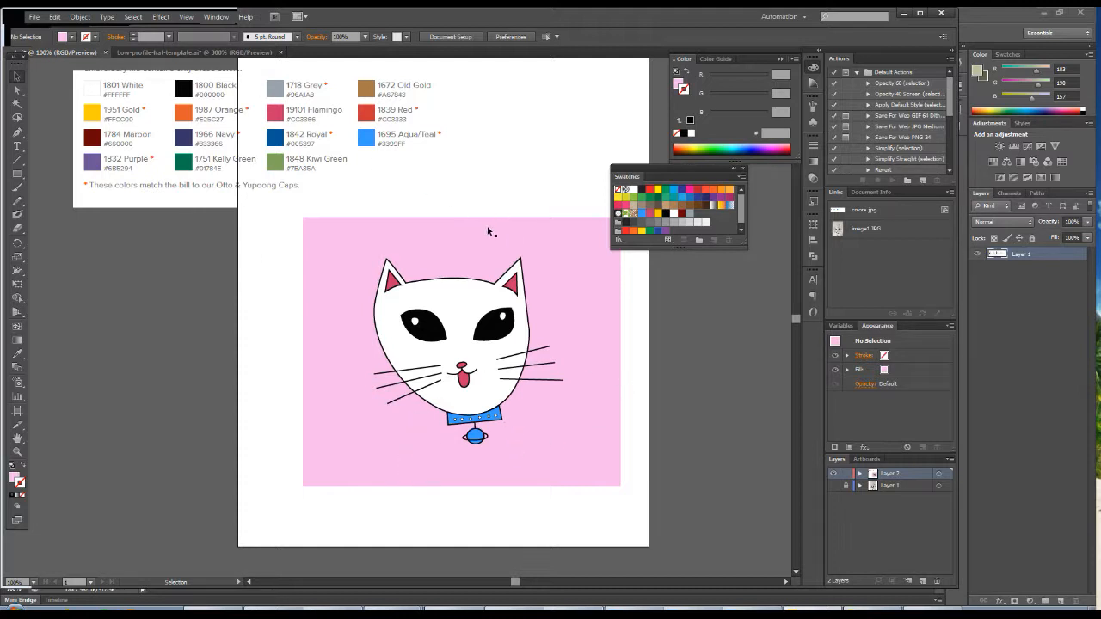
click(499, 244)
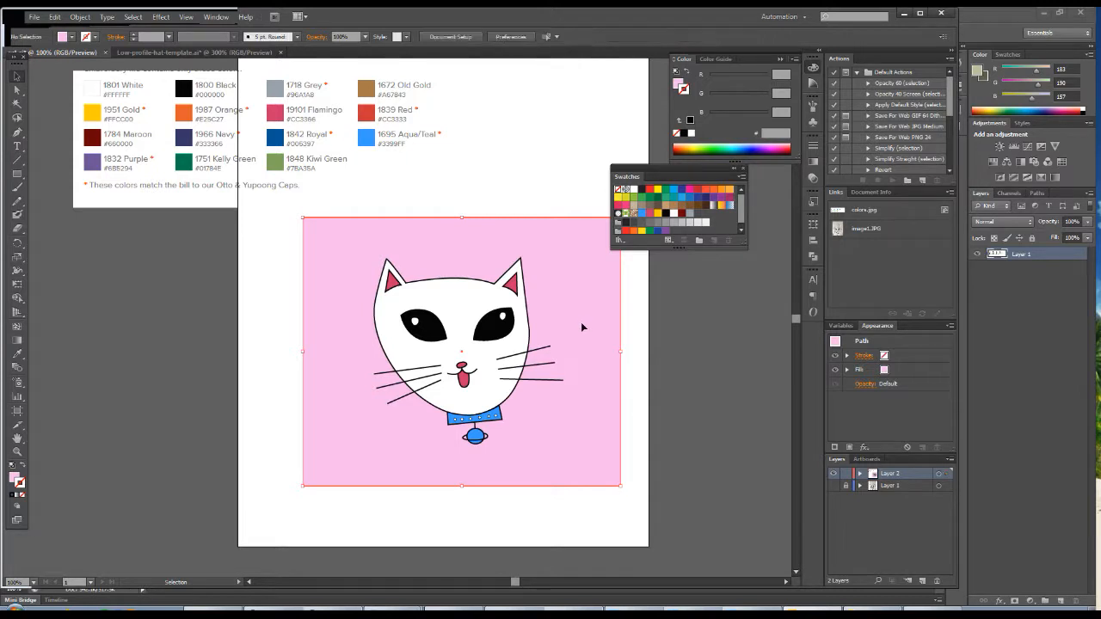
key(Delete)
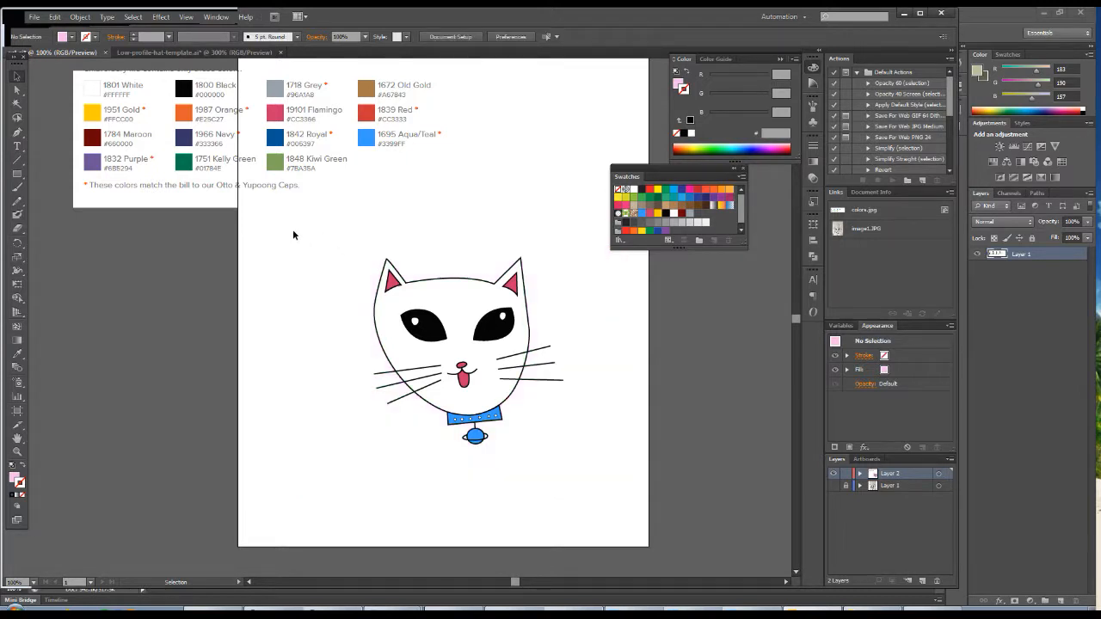
- Copy the complete cat artwork and switch to the low-profile hat template document
mouse_move(309, 232)
mouse_down()
mouse_move(588, 511)
mouse_move(493, 471)
mouse_move(305, 233)
mouse_move(555, 511)
mouse_move(587, 484)
mouse_move(614, 492)
mouse_up()
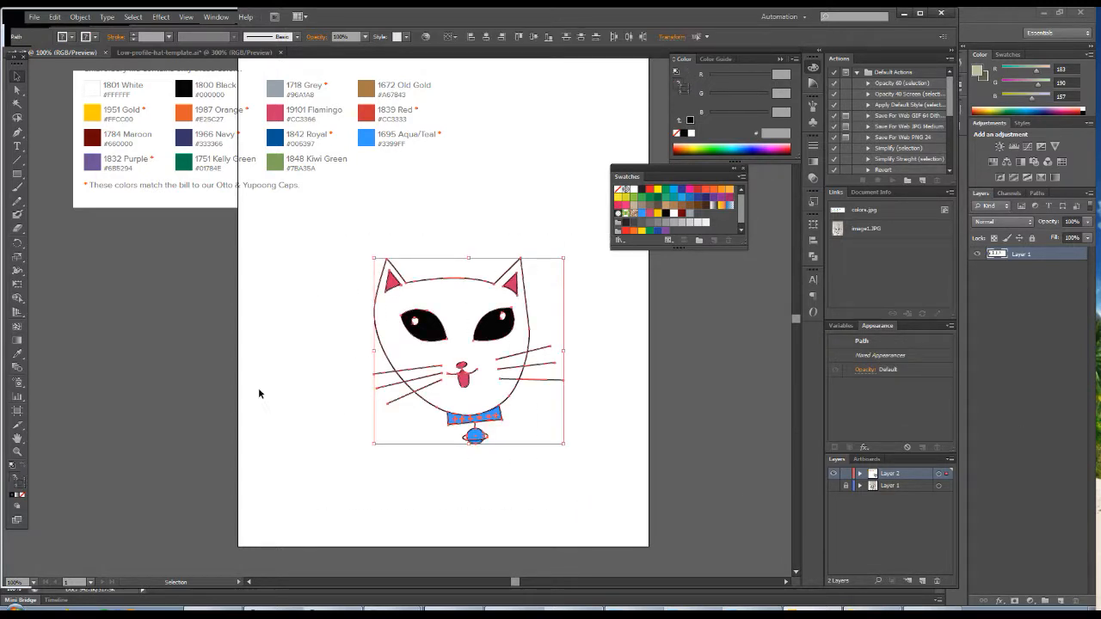
key(ctrl+c)
click(149, 52)
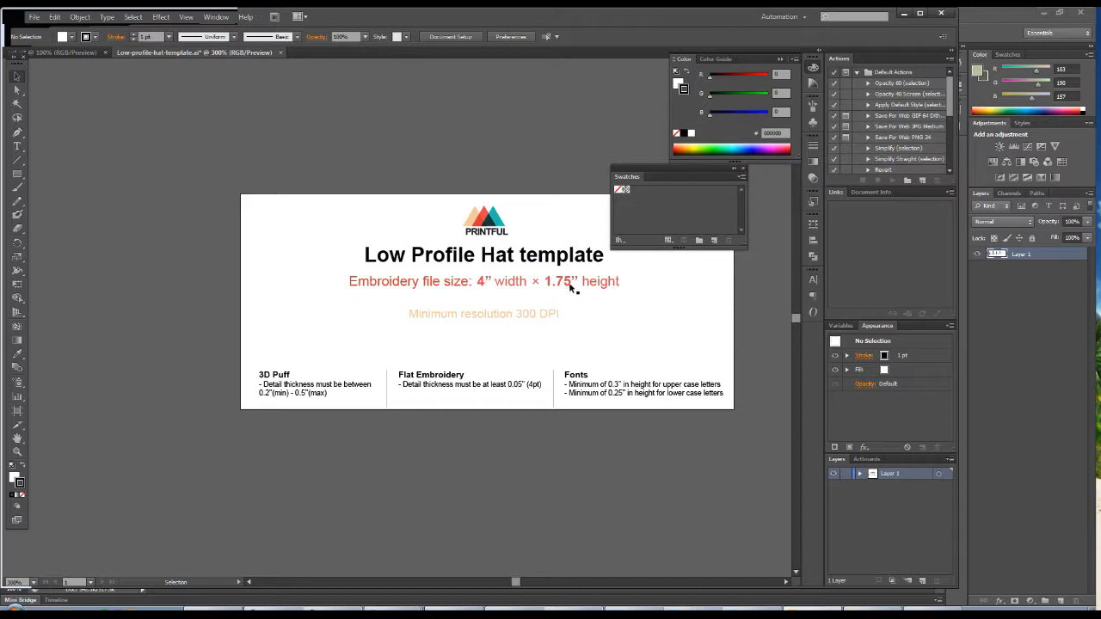
- Hide the template's instruction layer, add a new layer above it and paste the cat artwork there
ctrl+click(832, 475)
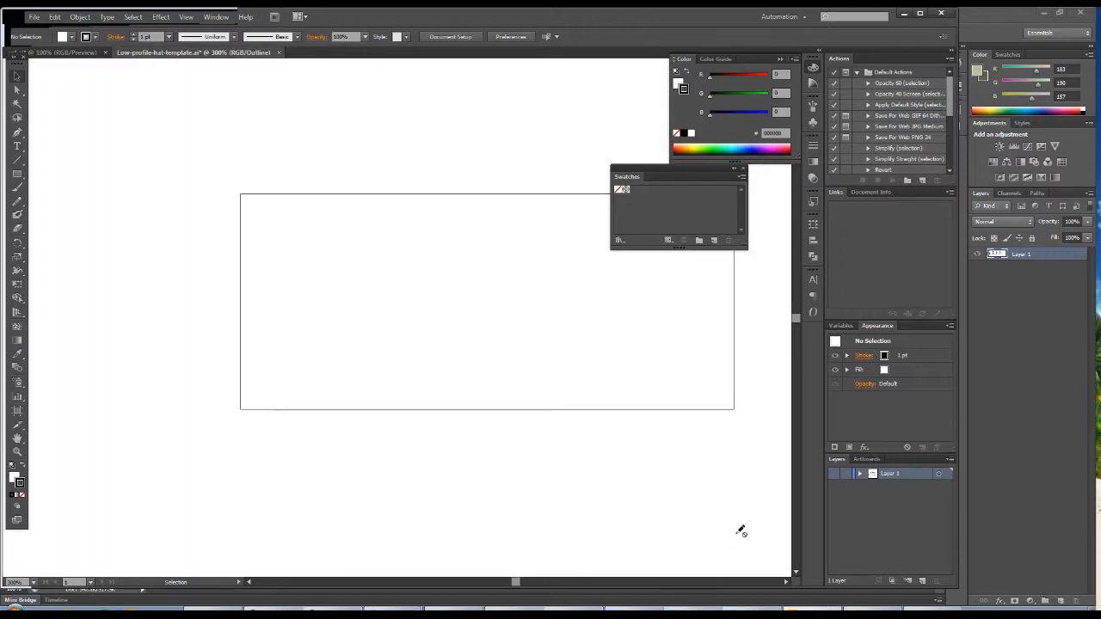
drag(526, 319, 447, 365)
click(922, 583)
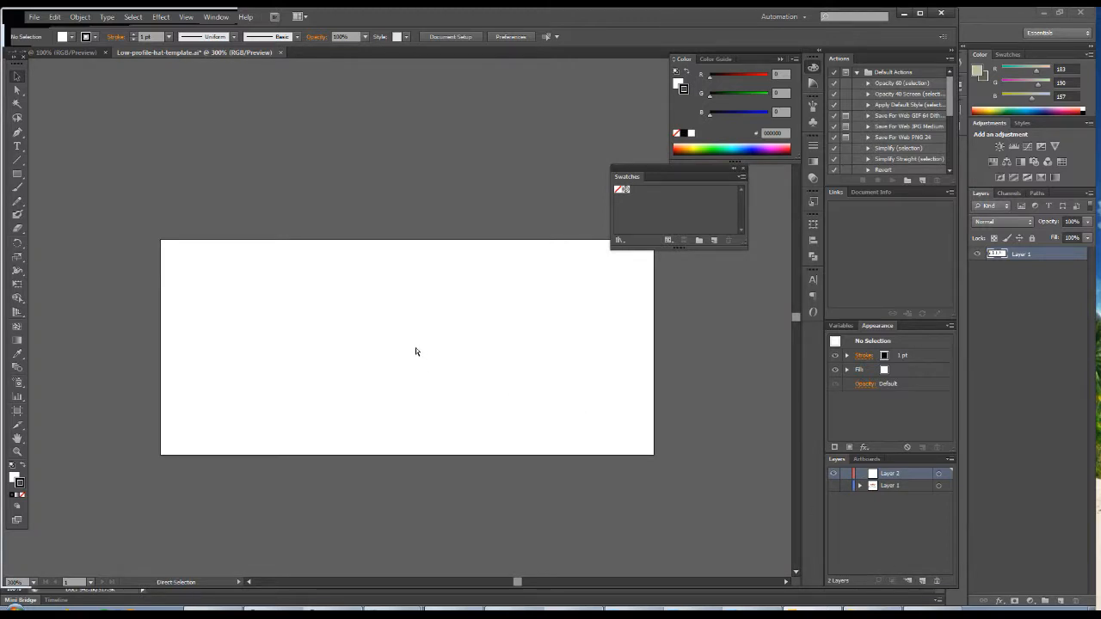
key(ctrl+v)
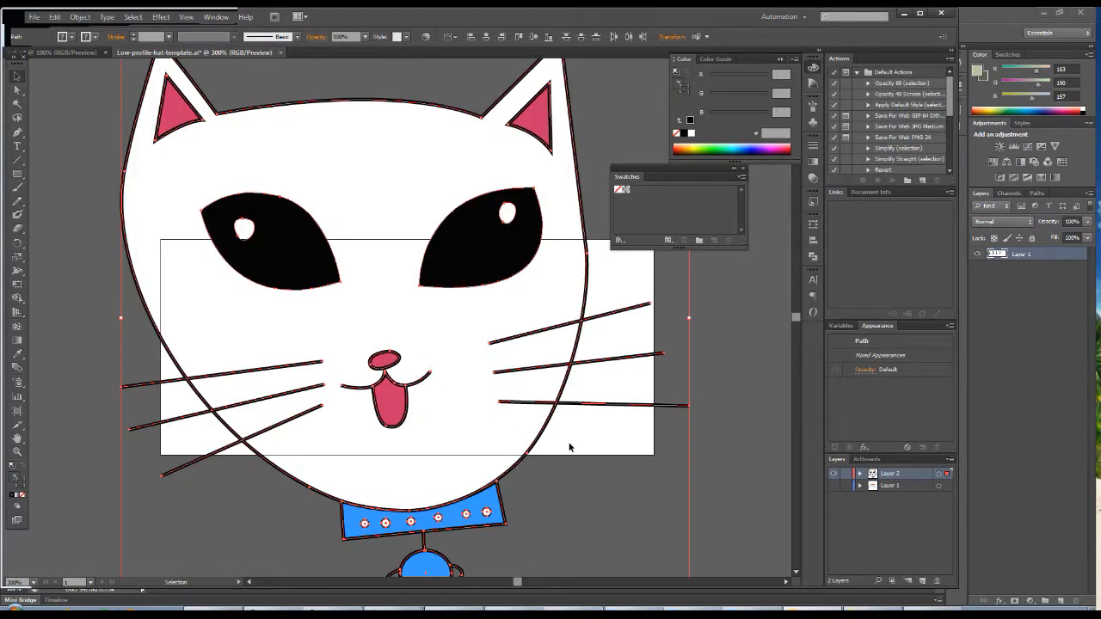
- Examine the pasted cat from the ears to the charm to compare its size with the hat template's artboard
scroll(594, 425, down, 3)
scroll(608, 442, up, 5)
scroll(611, 445, down, 6)
scroll(611, 444, up, 4)
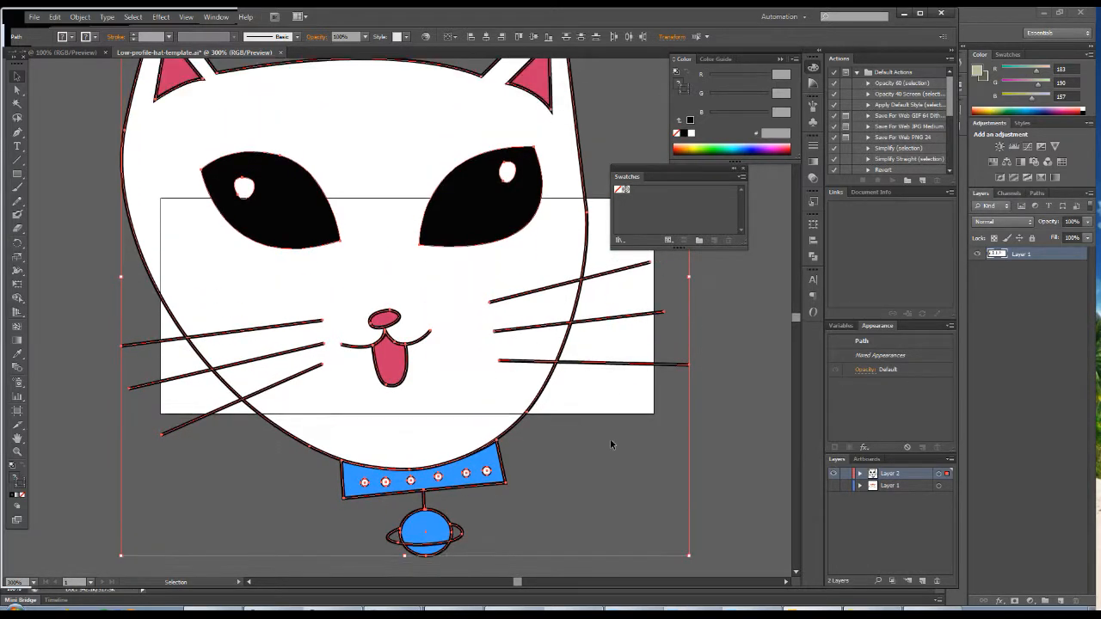
scroll(611, 444, down, 3)
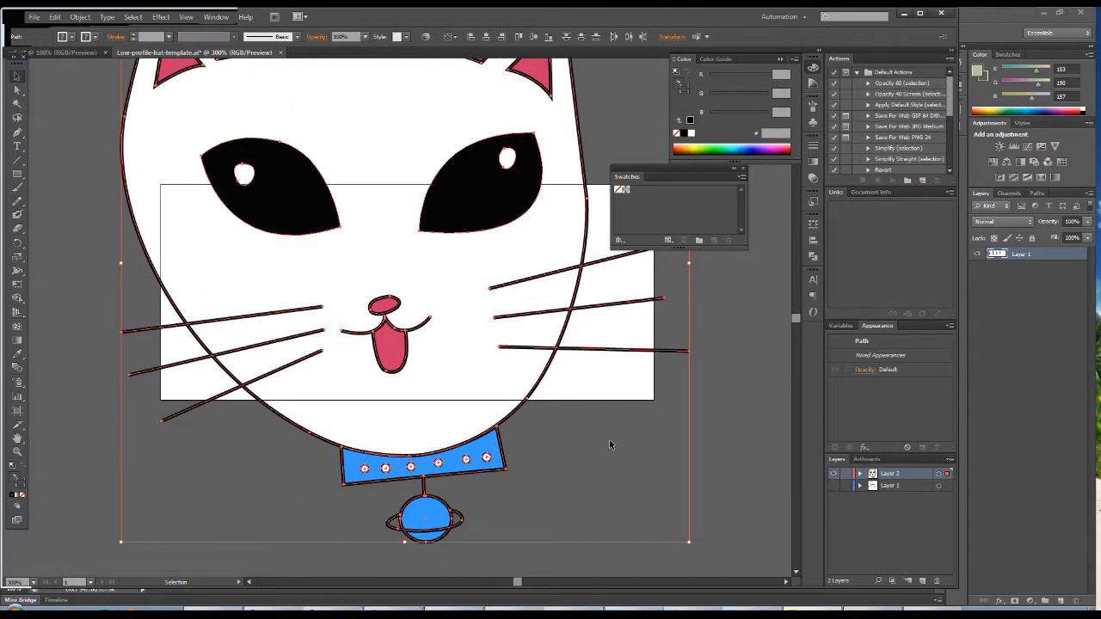
scroll(400, 405, up, 2)
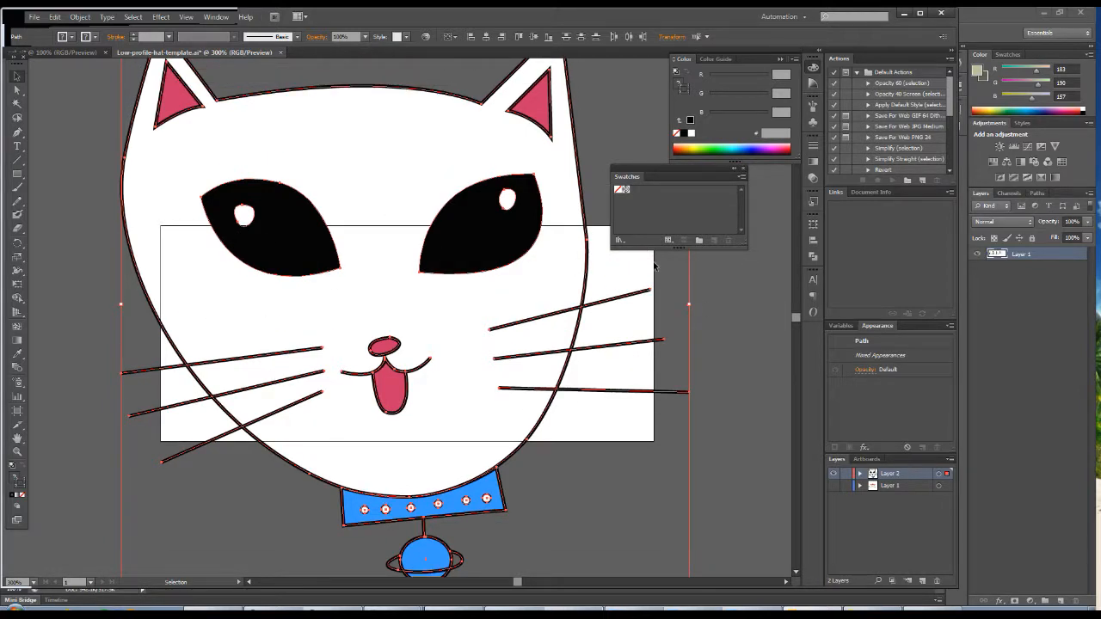
scroll(665, 409, down, 1)
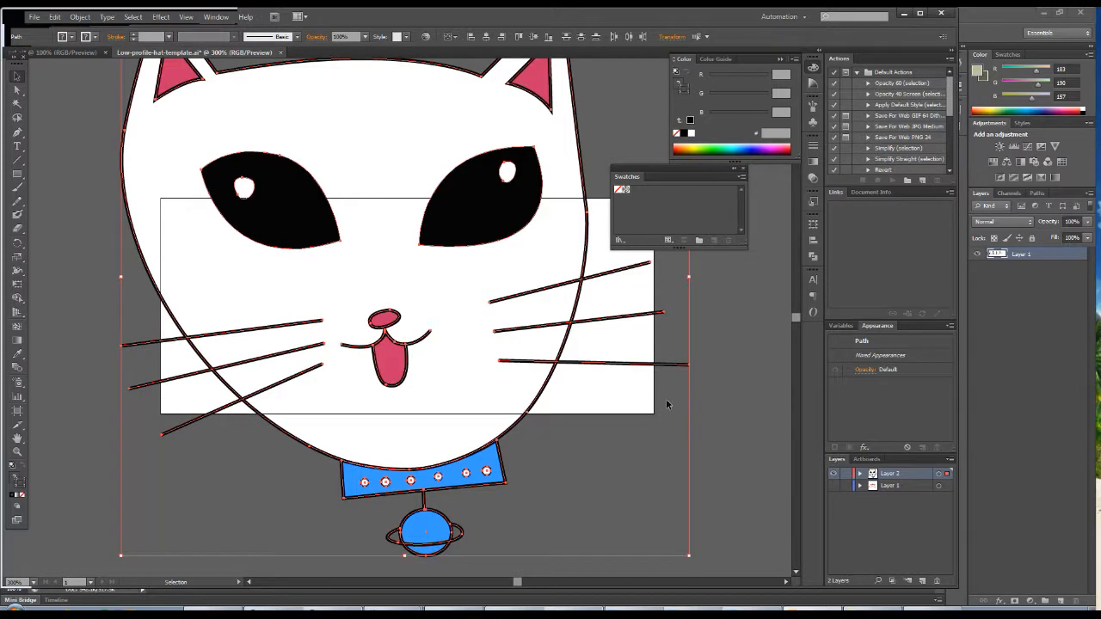
scroll(665, 409, down, 2)
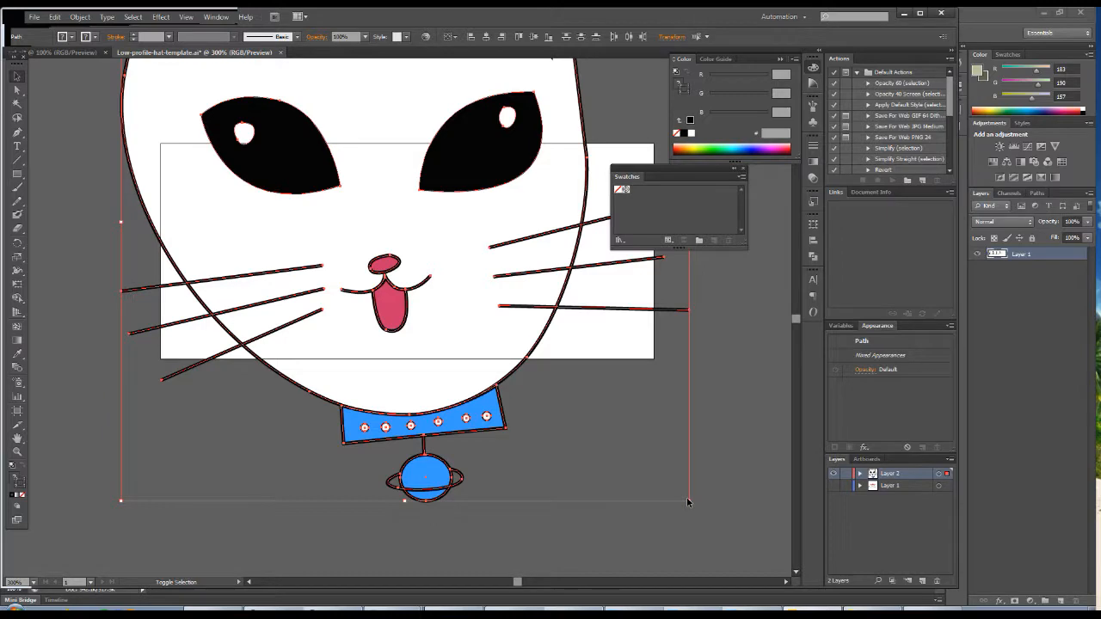
- Try scaling the whole cat artwork down towards the artboard's size, and undo the scaling
drag(689, 501, 516, 368)
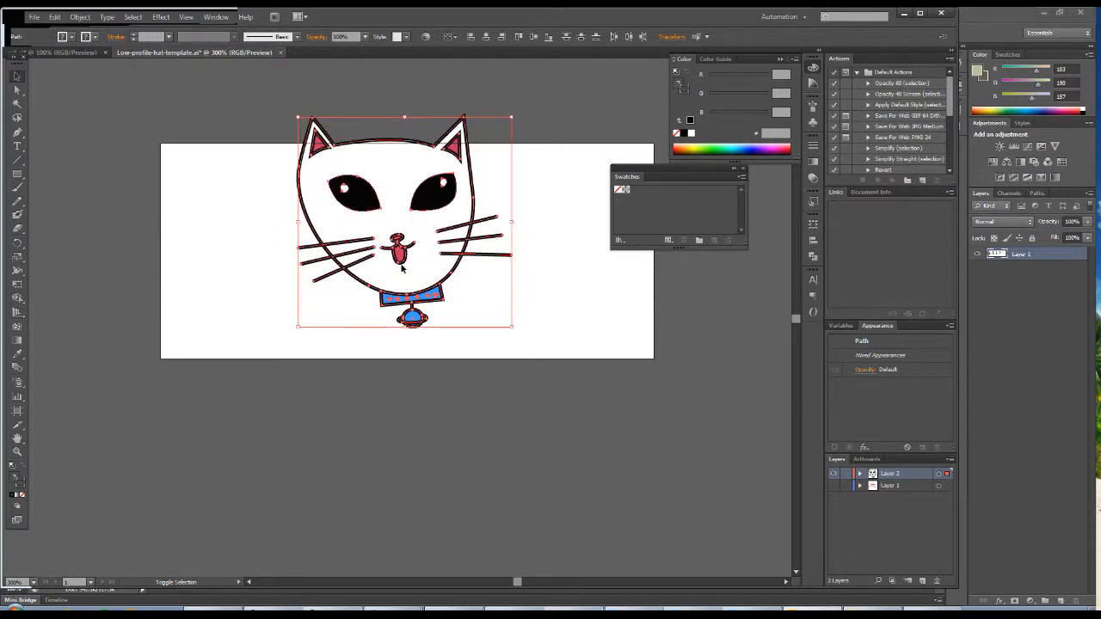
click(541, 395)
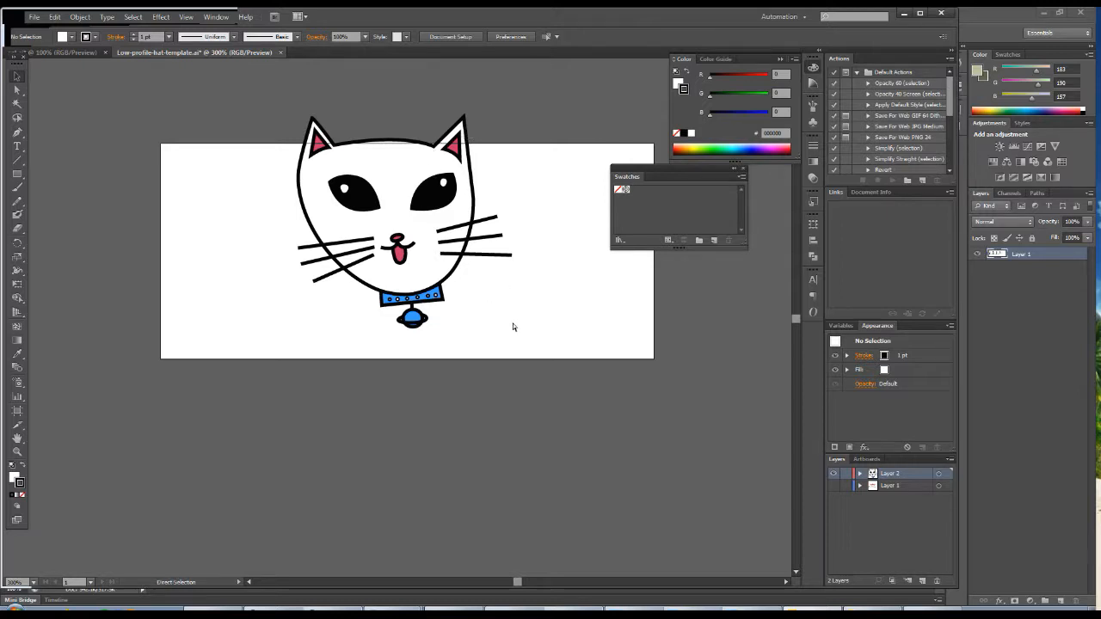
key(ctrl+z)
- Expand the selected cat artwork's fills and strokes into shapes
scroll(439, 376, up, 1)
scroll(437, 375, up, 1)
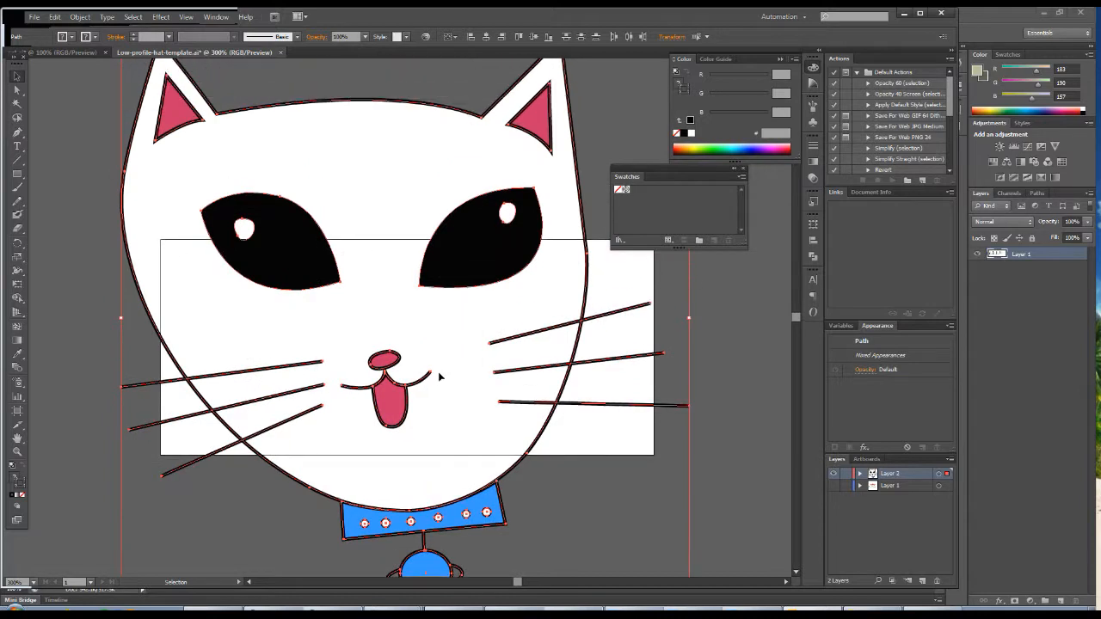
scroll(438, 376, up, 1)
scroll(440, 376, down, 1)
scroll(441, 376, down, 2)
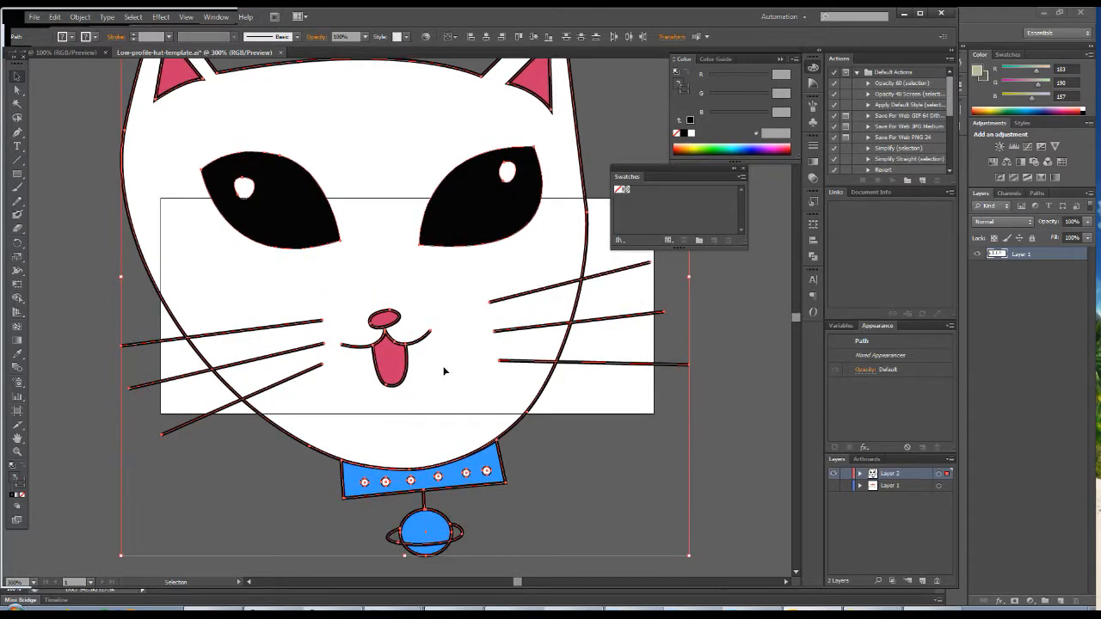
click(81, 17)
mouse_move(107, 17)
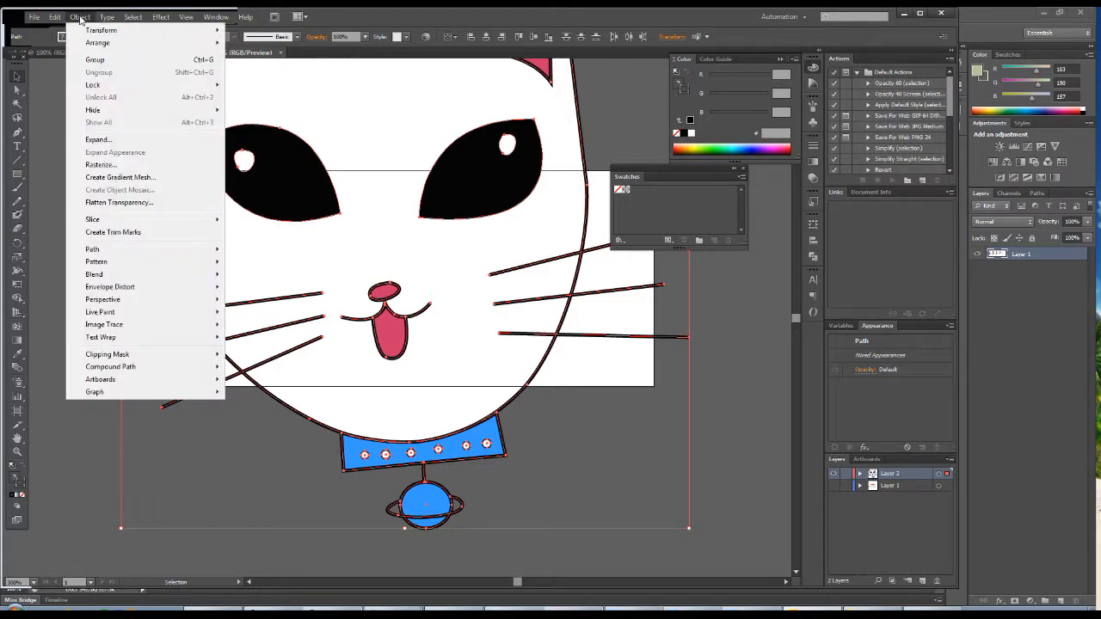
click(92, 19)
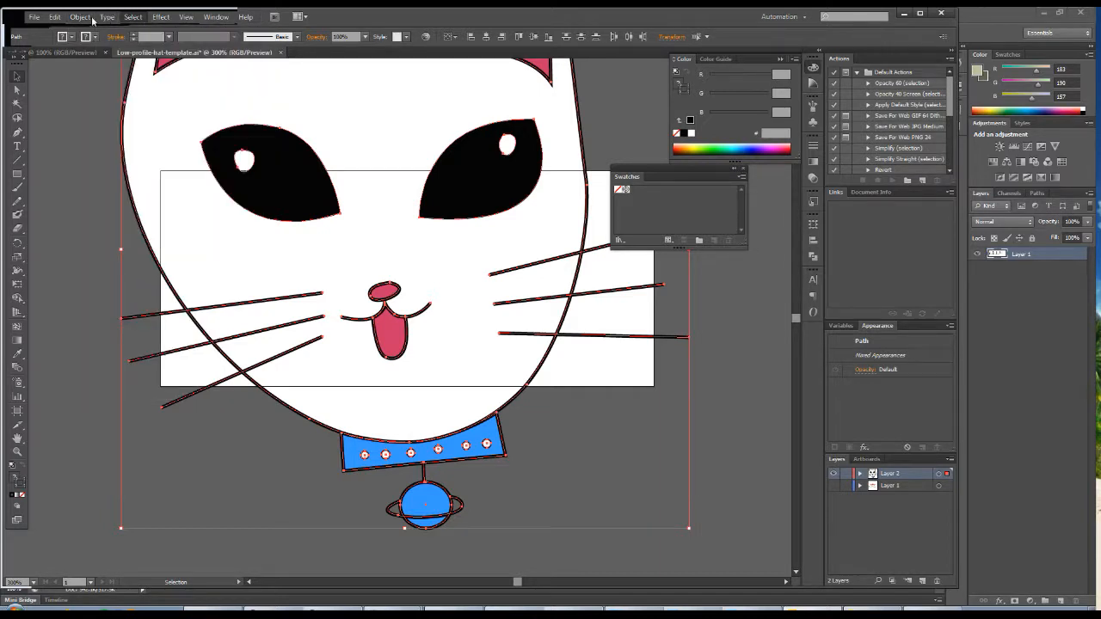
click(79, 17)
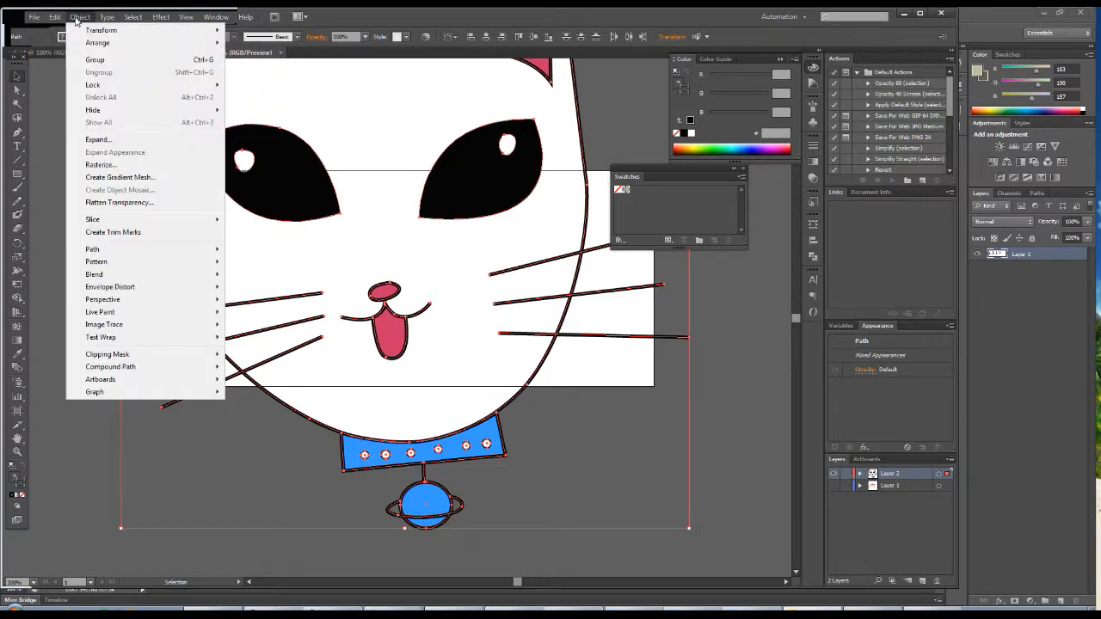
click(108, 140)
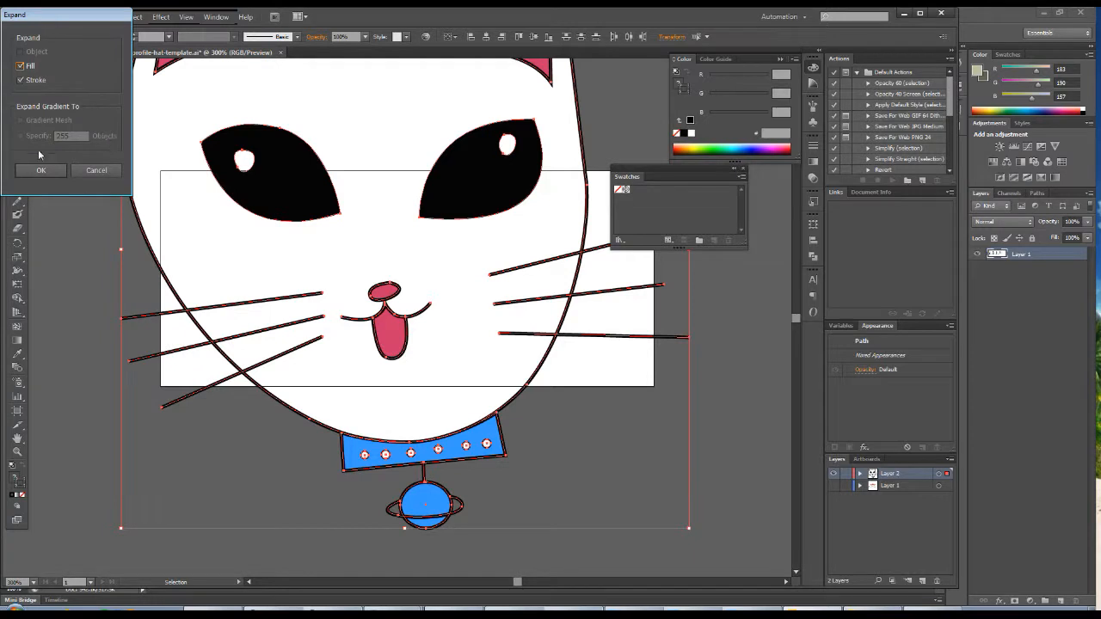
drag(86, 21, 246, 102)
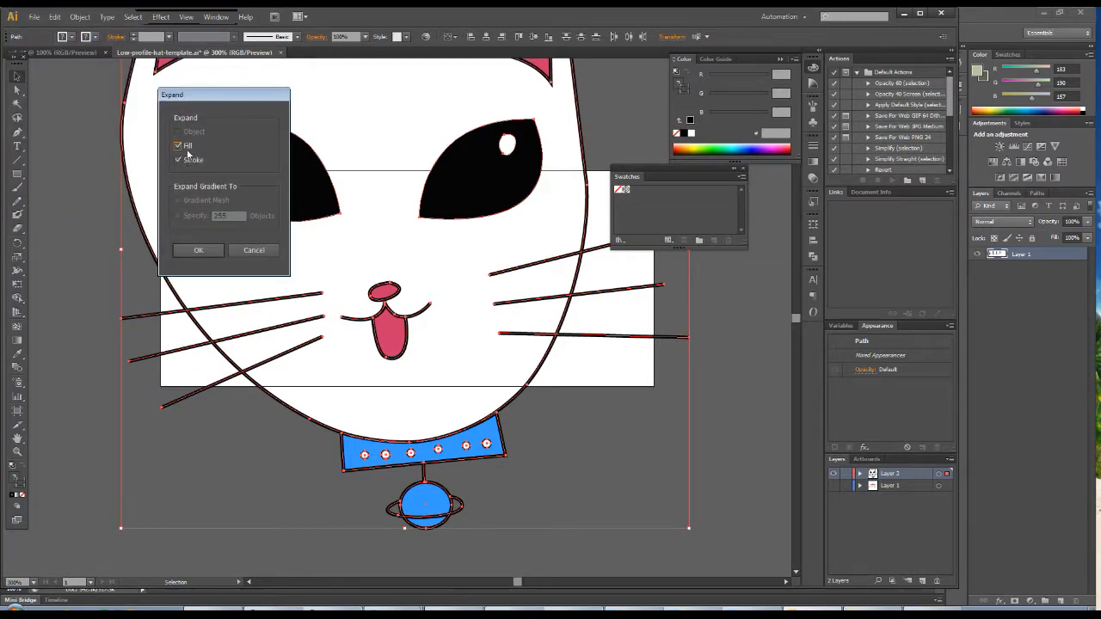
click(200, 251)
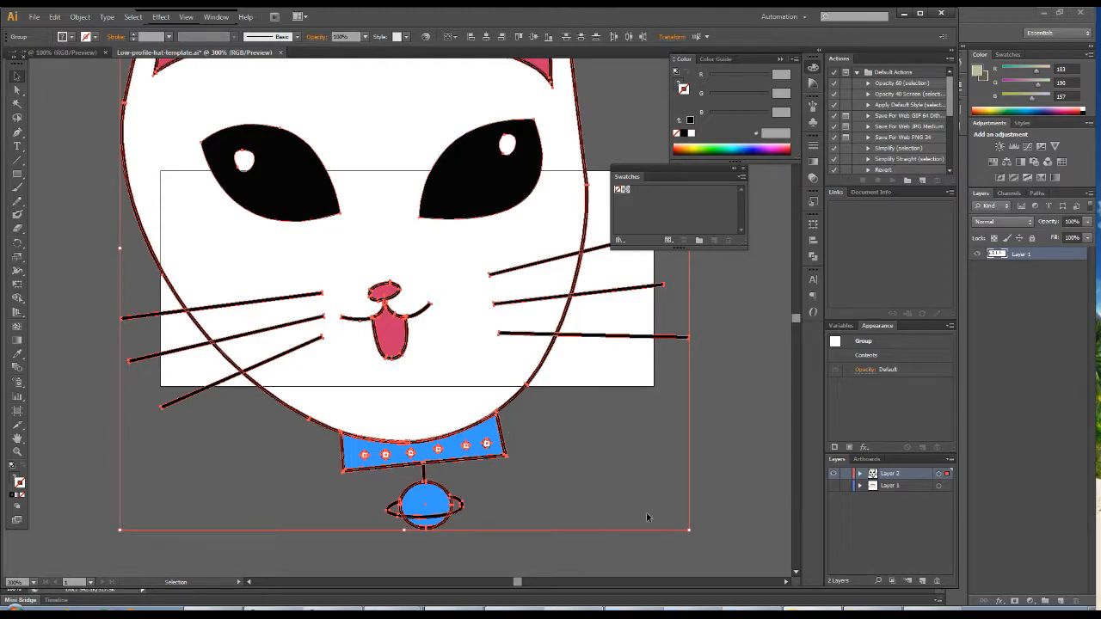
- Scale the expanded cat proportionally to fill the artboard's height, nudge it into place and deselect it
drag(693, 529, 528, 401)
key(Down)
key(Down)
key(Down)
key(Down)
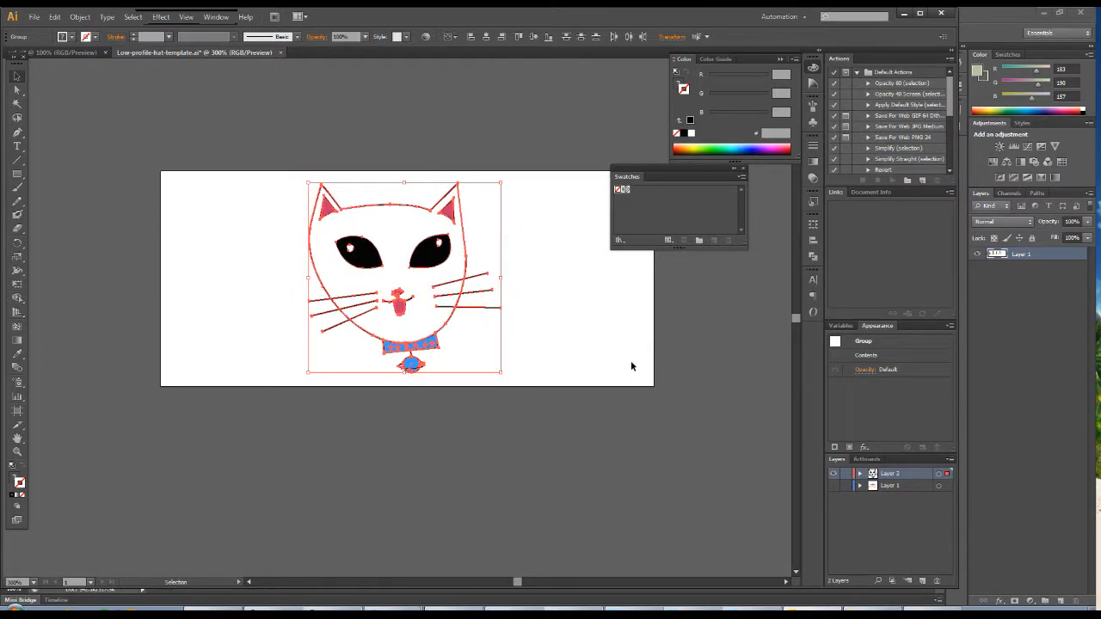
drag(503, 183, 523, 172)
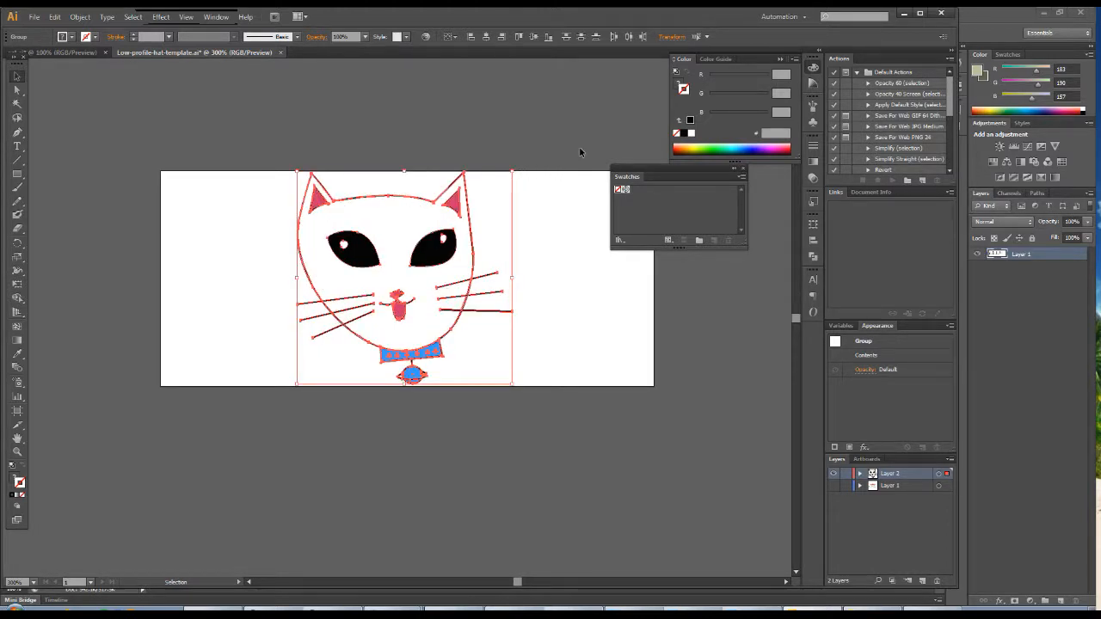
drag(512, 174, 515, 170)
click(536, 157)
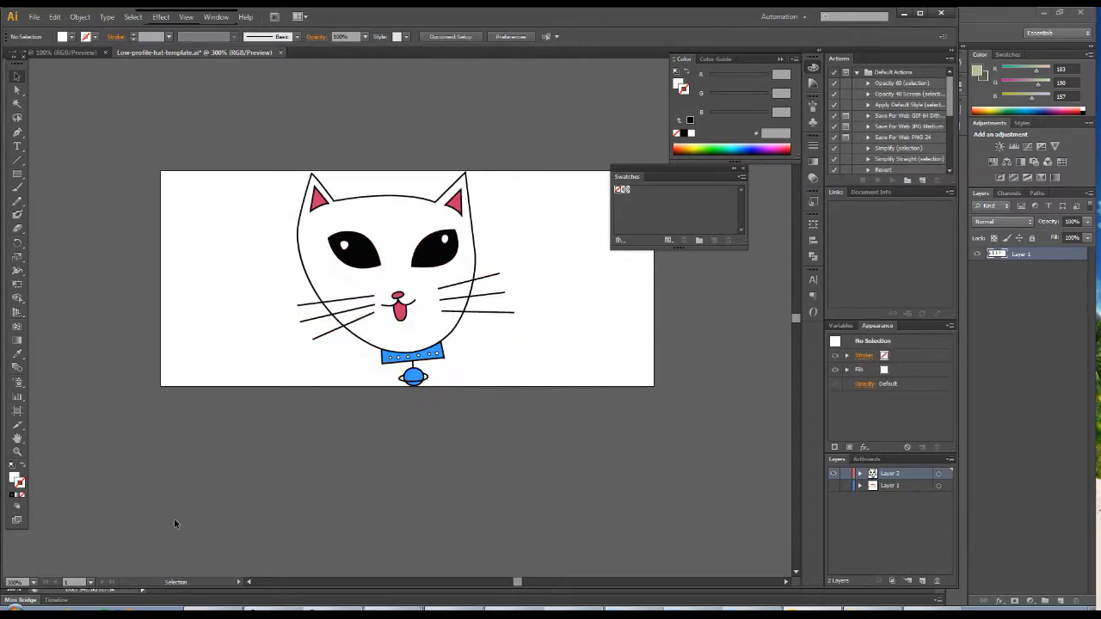
- Inspect the scaled cat up close from the planet charm to the ear tips, checking the linework and artboard edges
click(17, 452)
click(387, 276)
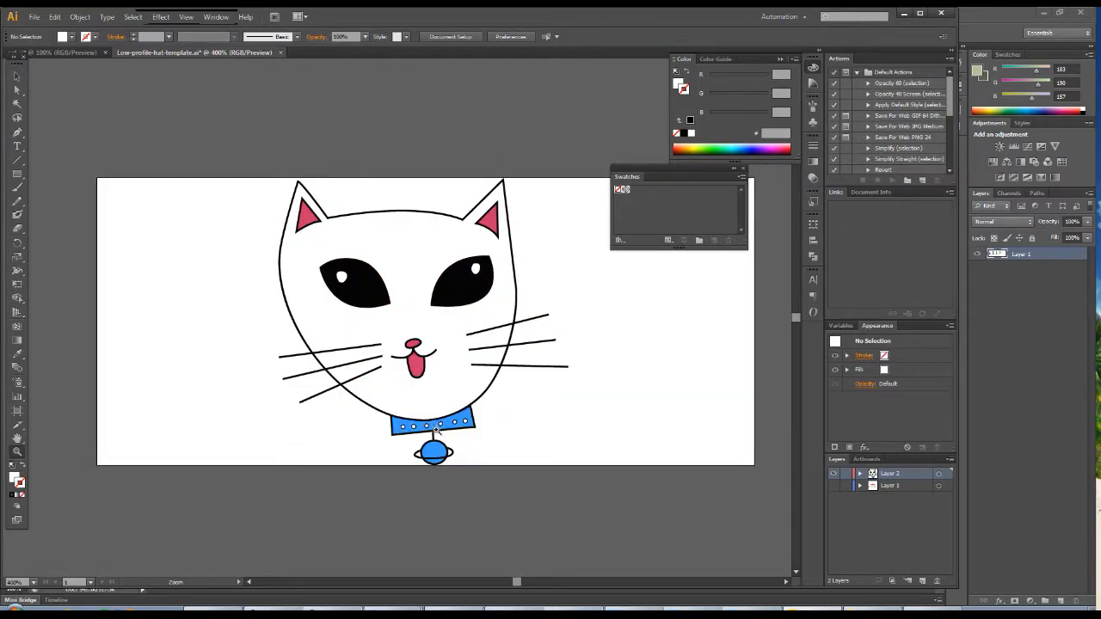
click(417, 388)
click(411, 370)
click(385, 320)
drag(383, 301, 391, 291)
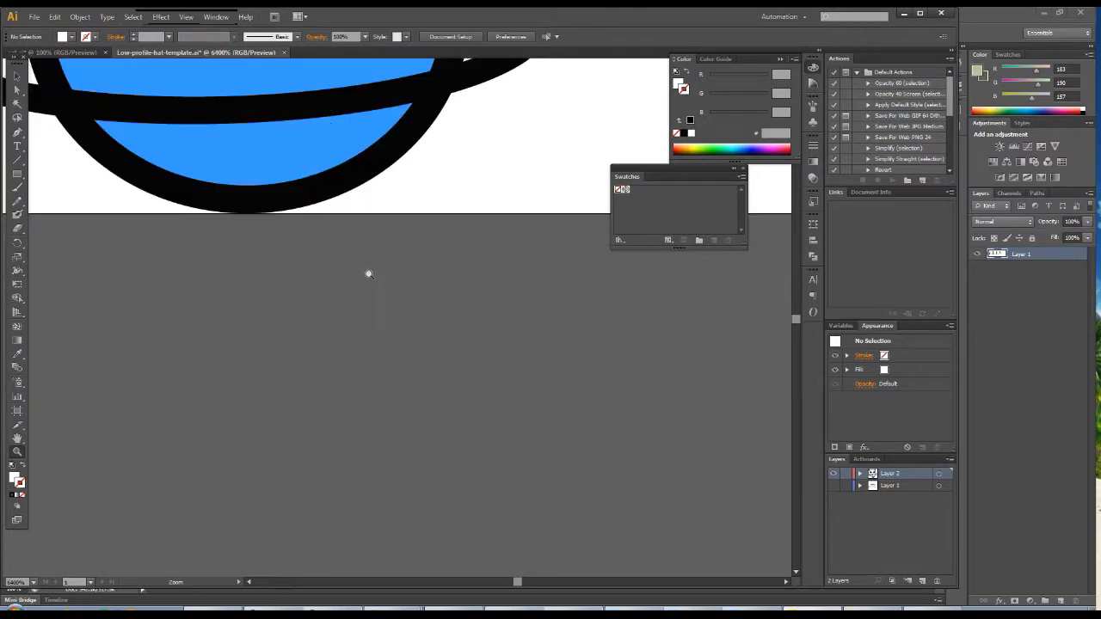
drag(266, 153, 457, 483)
scroll(387, 283, up, 10)
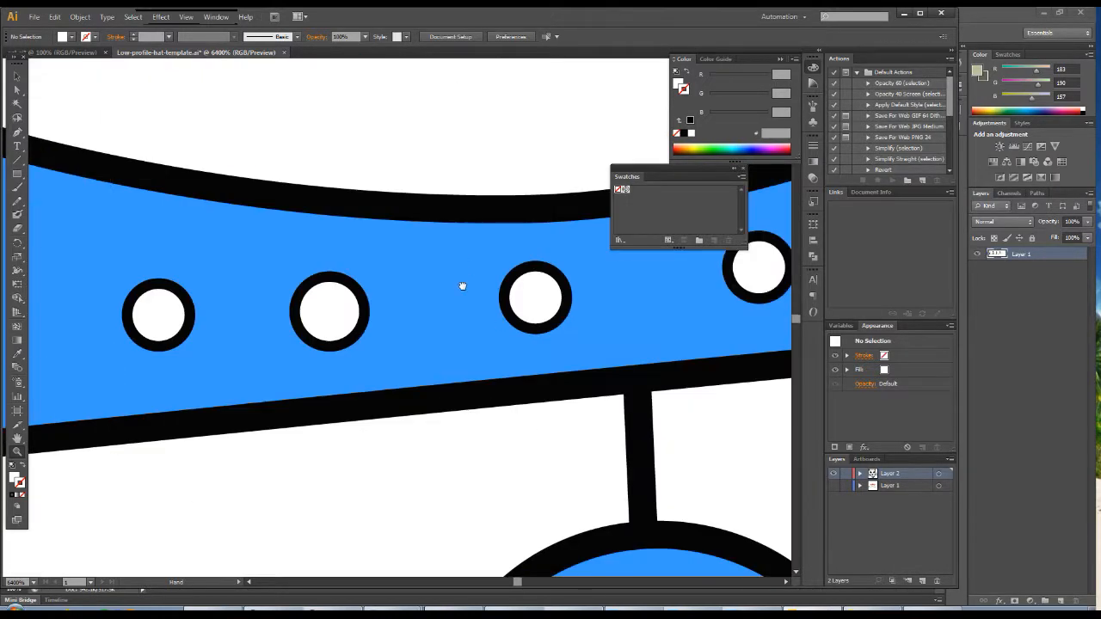
scroll(358, 234, up, 12)
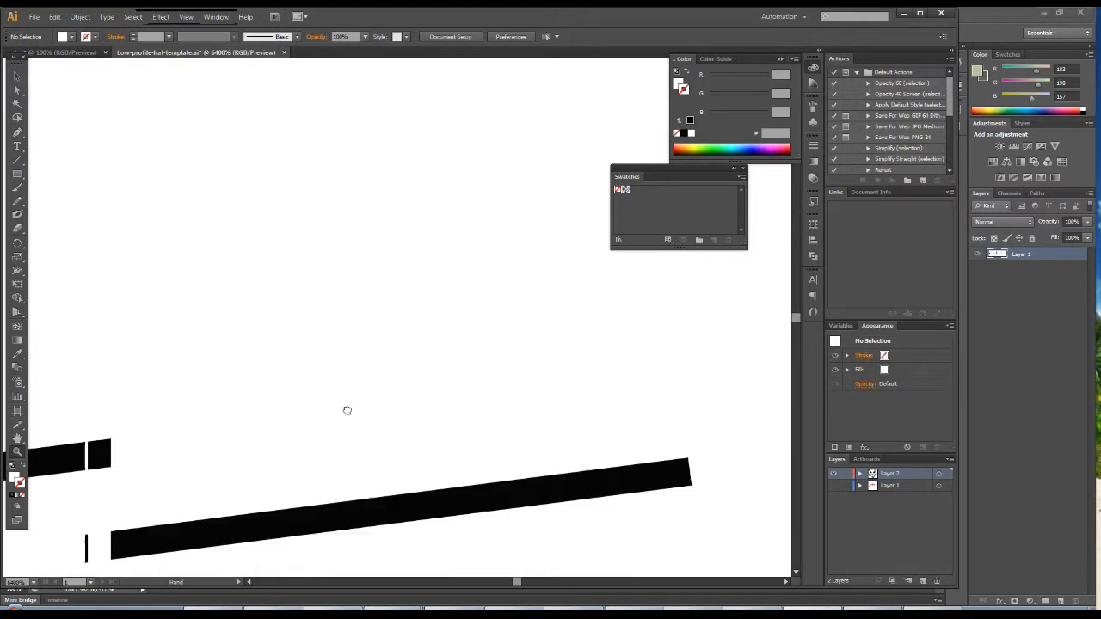
scroll(398, 437, up, 12)
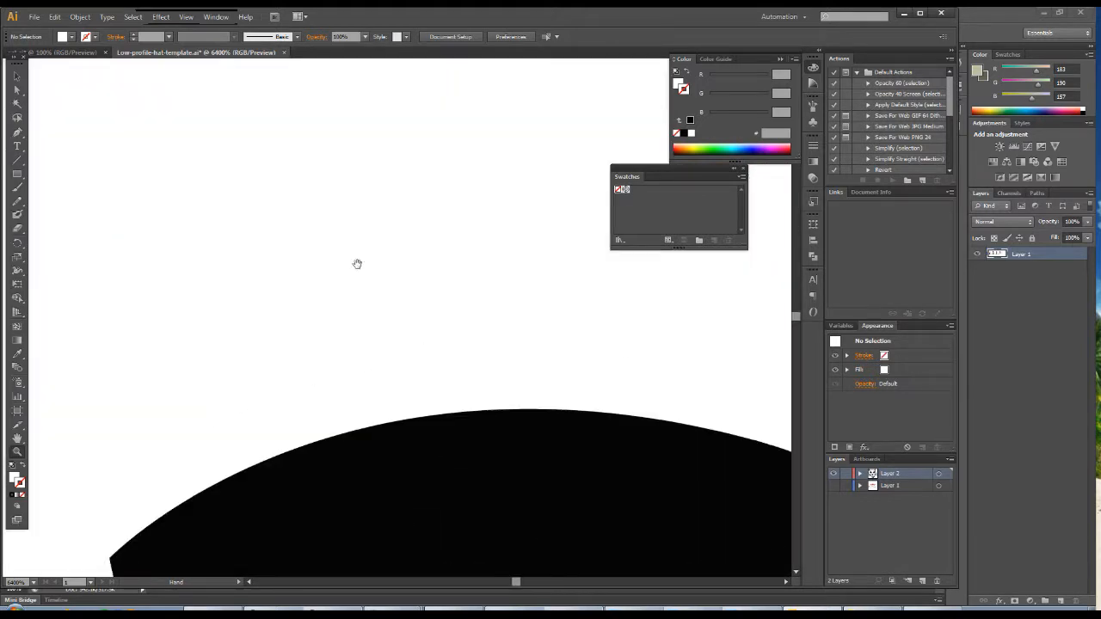
scroll(363, 388, up, 10)
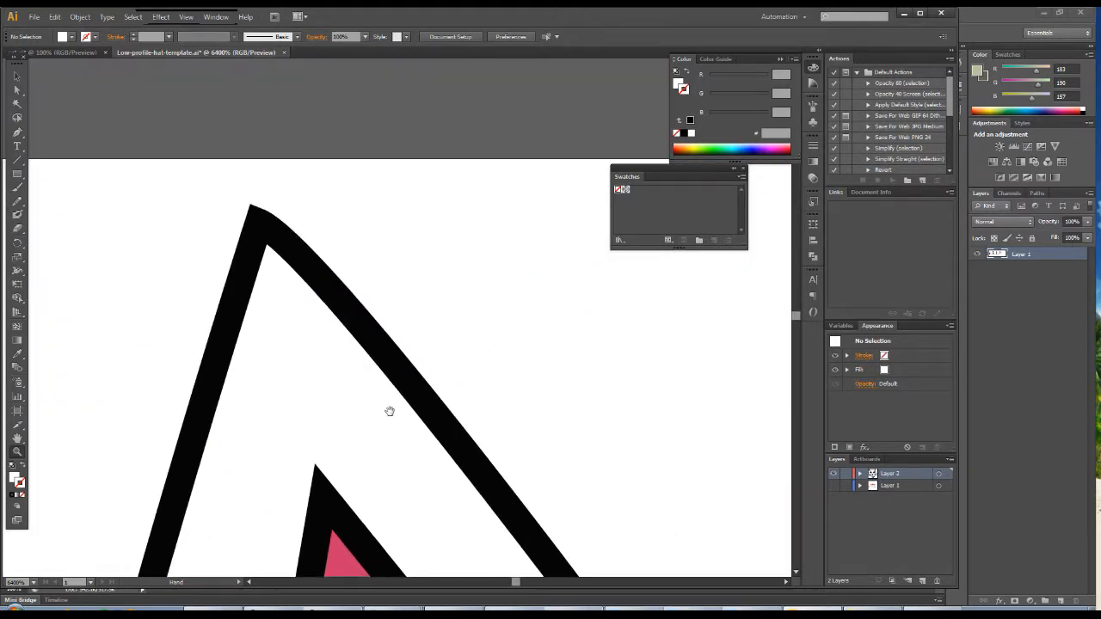
alt+click(496, 482)
alt+click(508, 471)
alt+click(509, 470)
alt+click(509, 471)
alt+click(509, 471)
alt+click(509, 470)
alt+click(509, 471)
alt+click(247, 249)
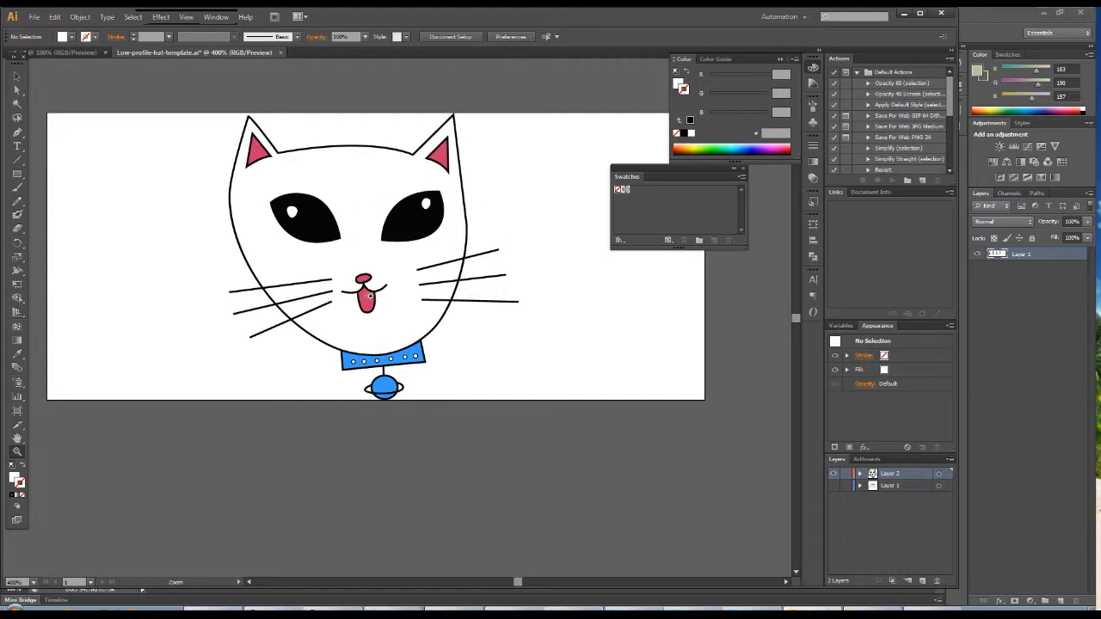
- Export the artwork to the Desktop as a PNG named cat, at High (300 ppi) with a transparent background
click(582, 610)
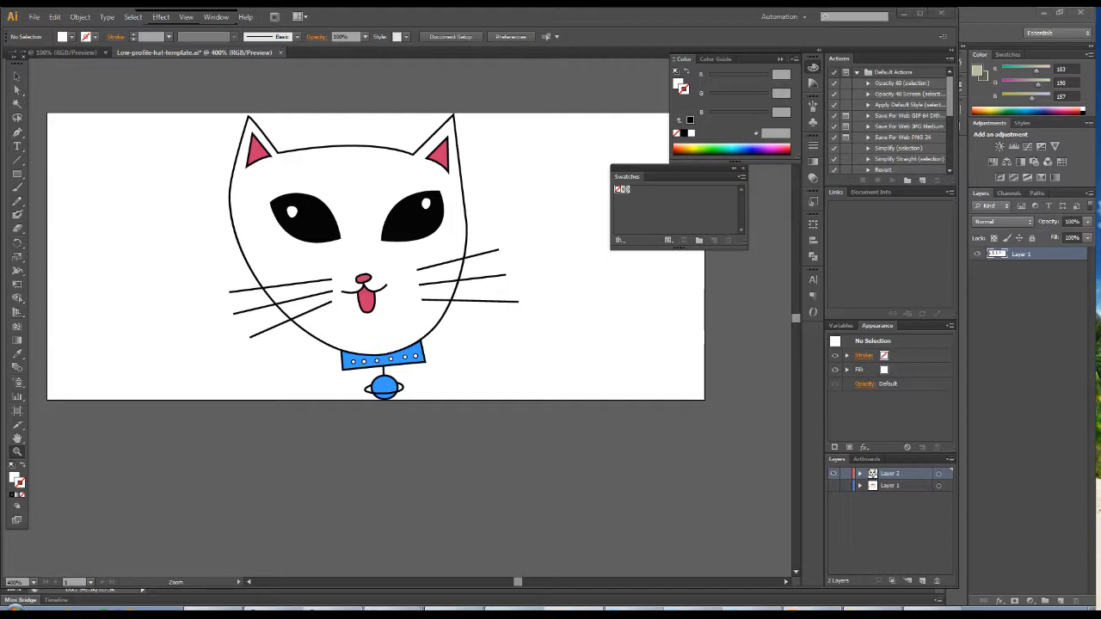
click(34, 19)
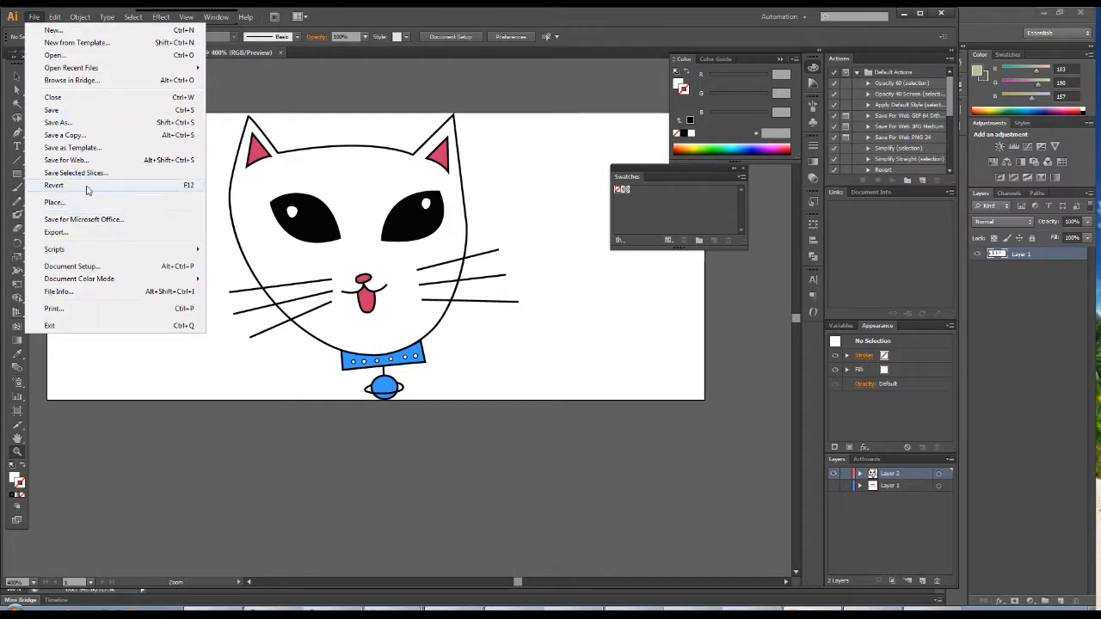
click(57, 232)
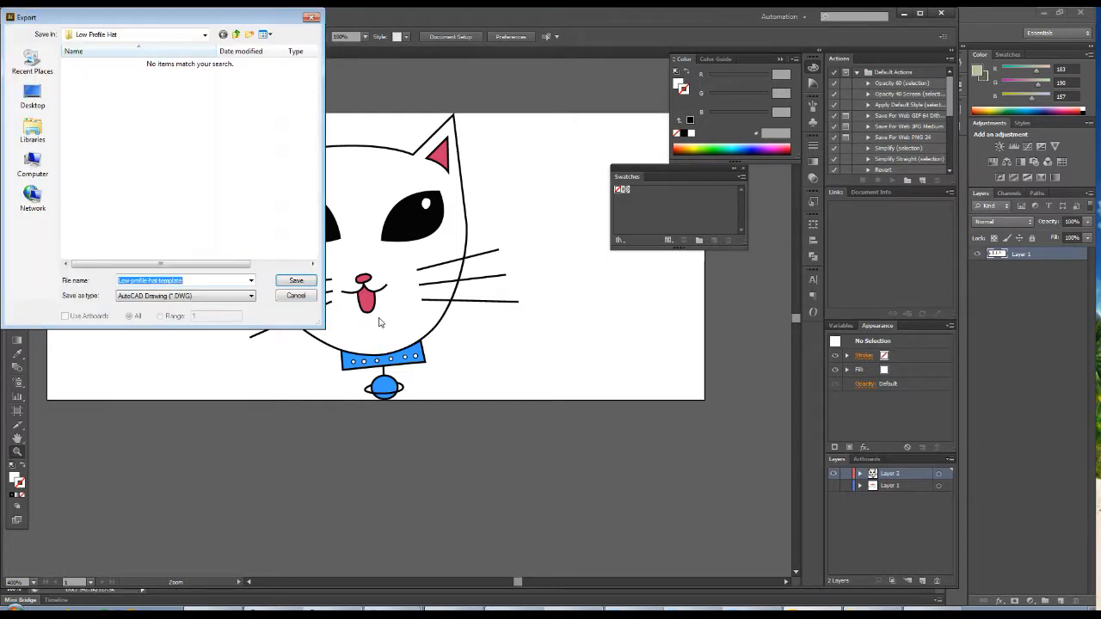
click(41, 107)
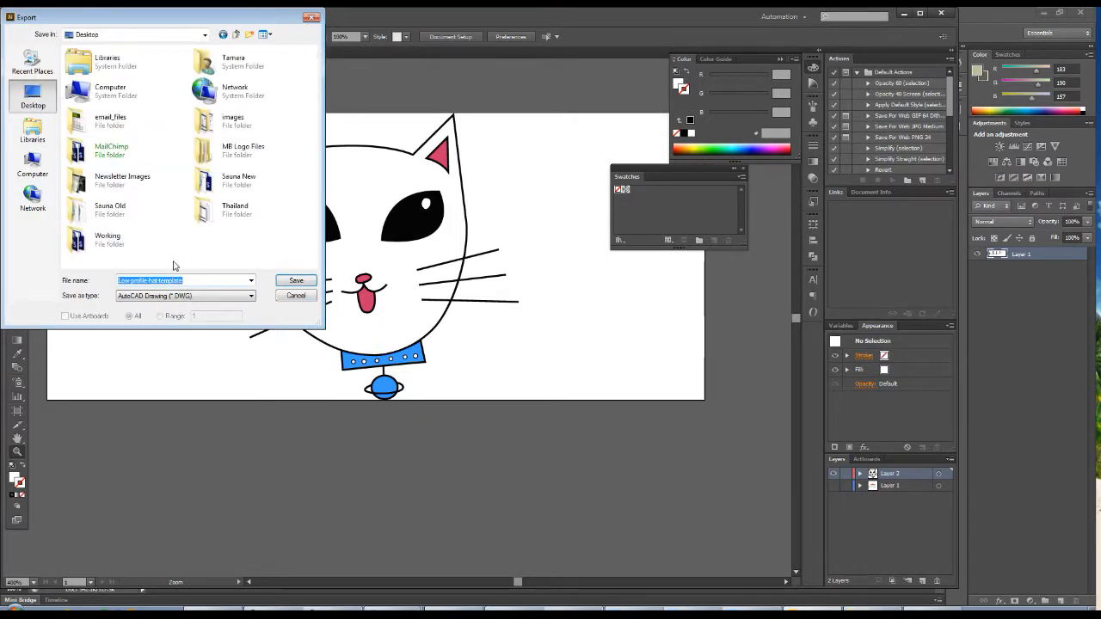
text(cat)
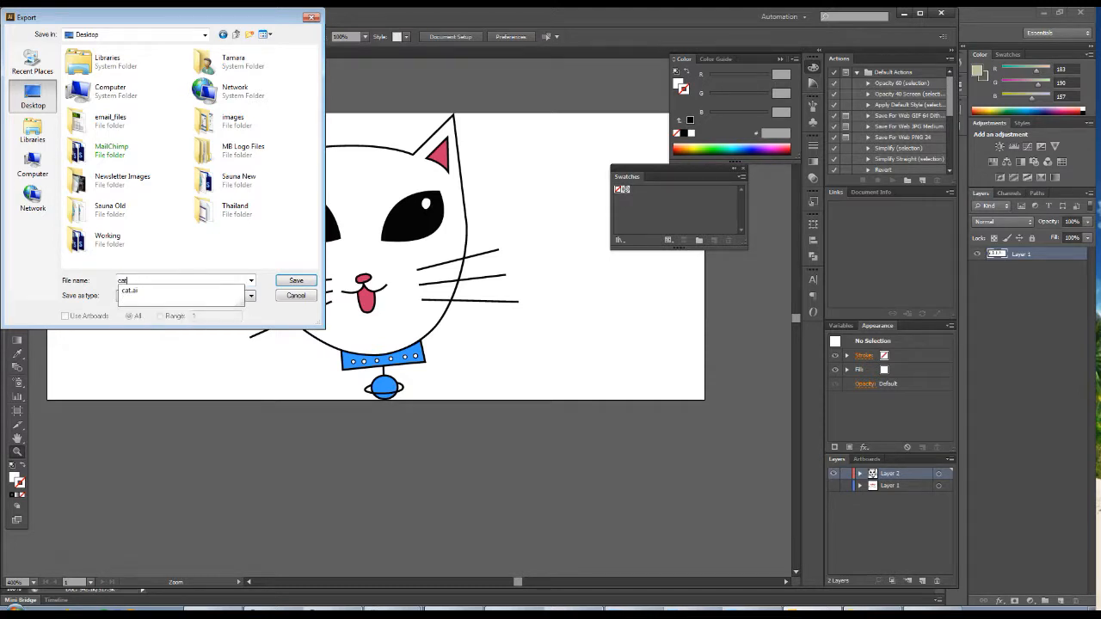
click(185, 296)
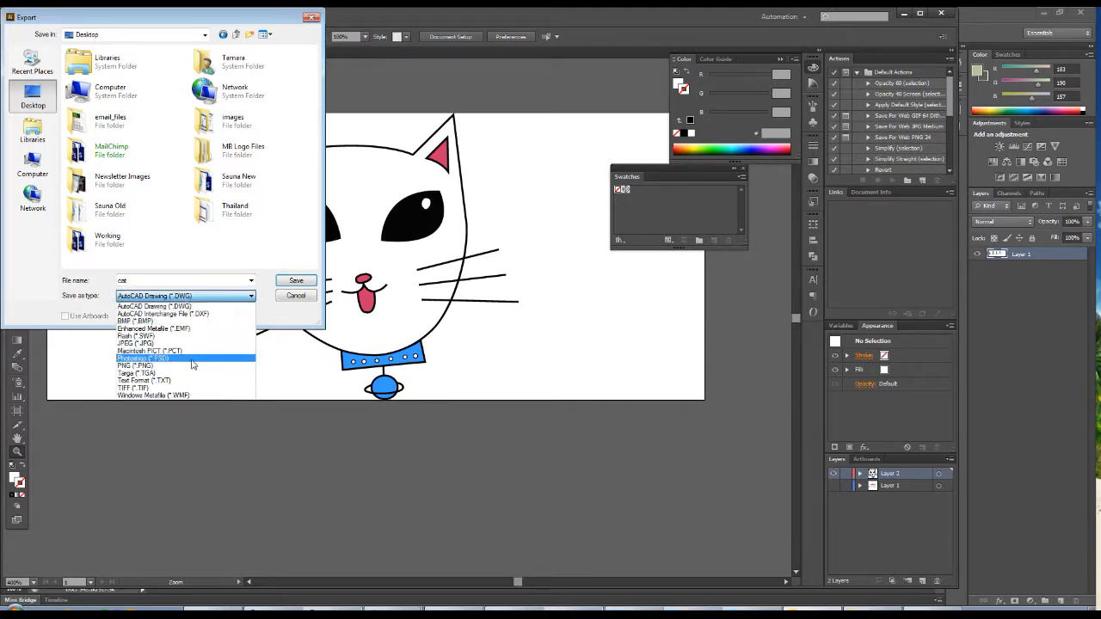
click(170, 366)
click(296, 281)
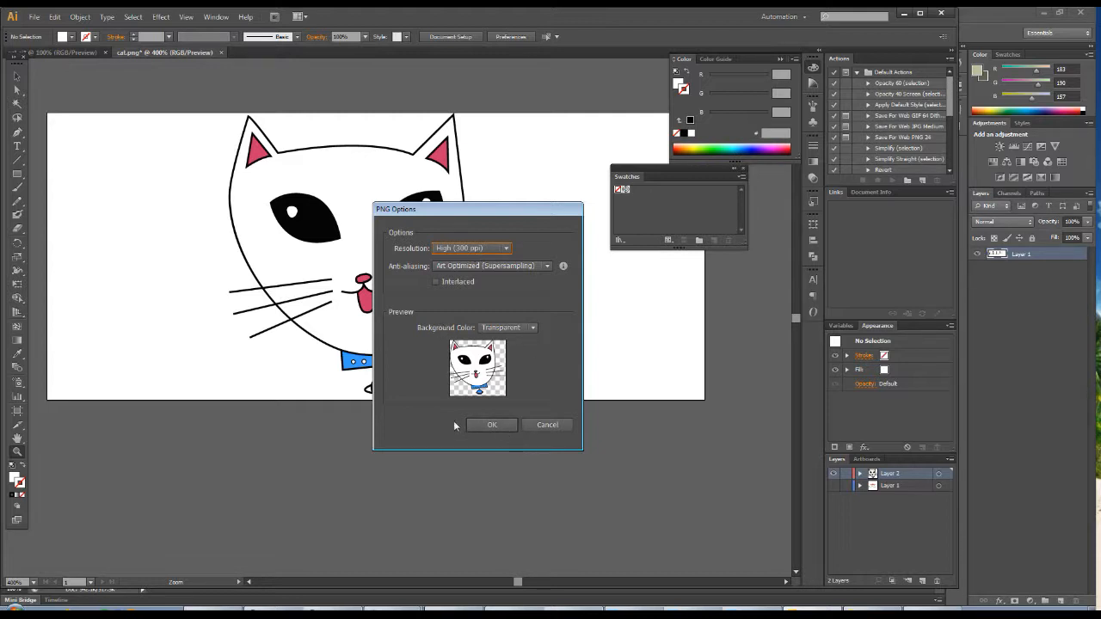
click(490, 426)
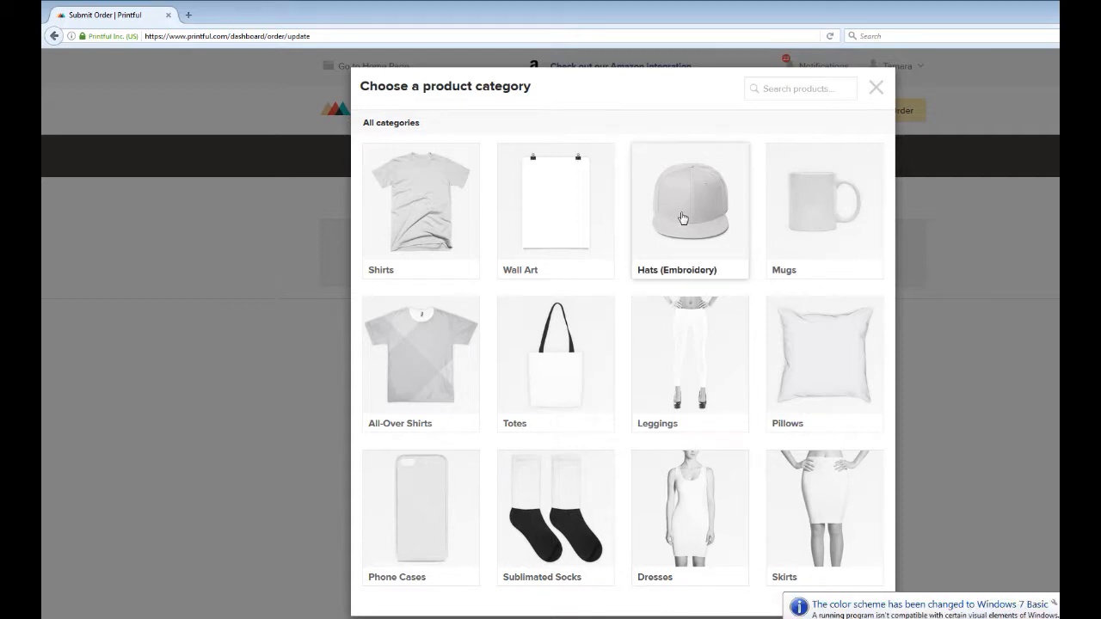
- In the Printful order, choose the embroidered Yupoong 6245CM Unstructured Classic Dad Cap in pink
click(683, 218)
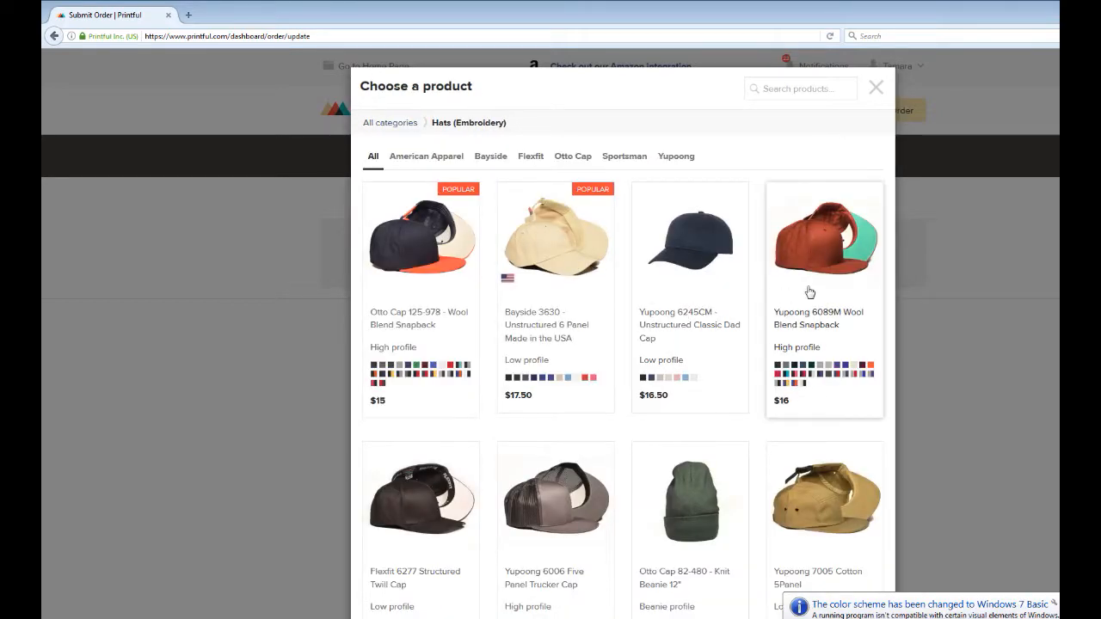
click(688, 255)
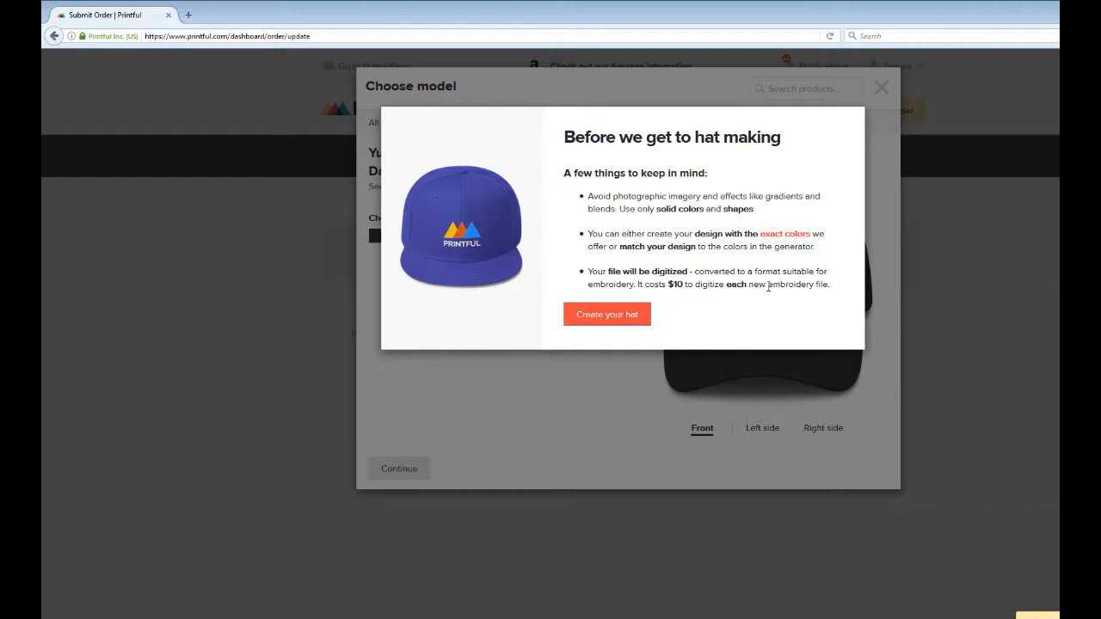
click(627, 315)
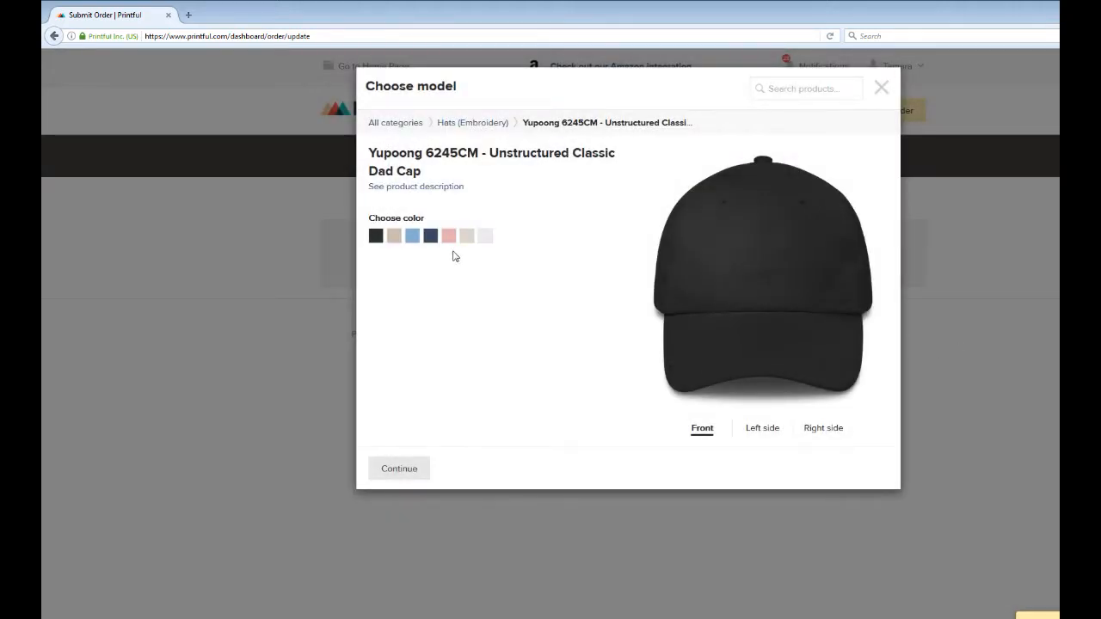
click(448, 236)
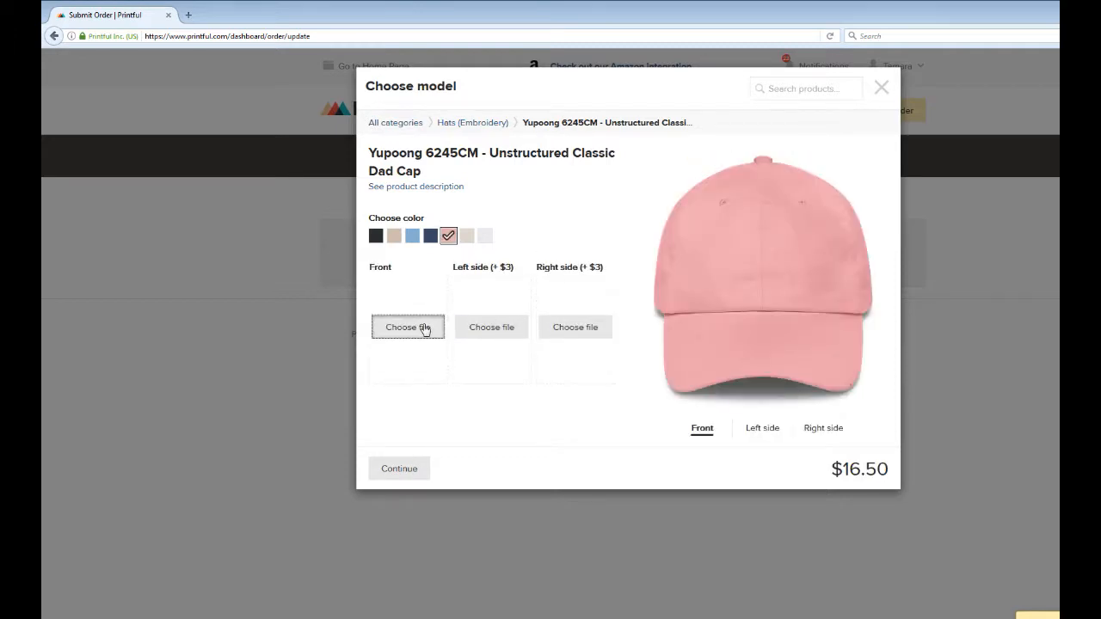
- Upload cat.png from the Desktop to the store's file library and apply it to the cap's front
click(423, 326)
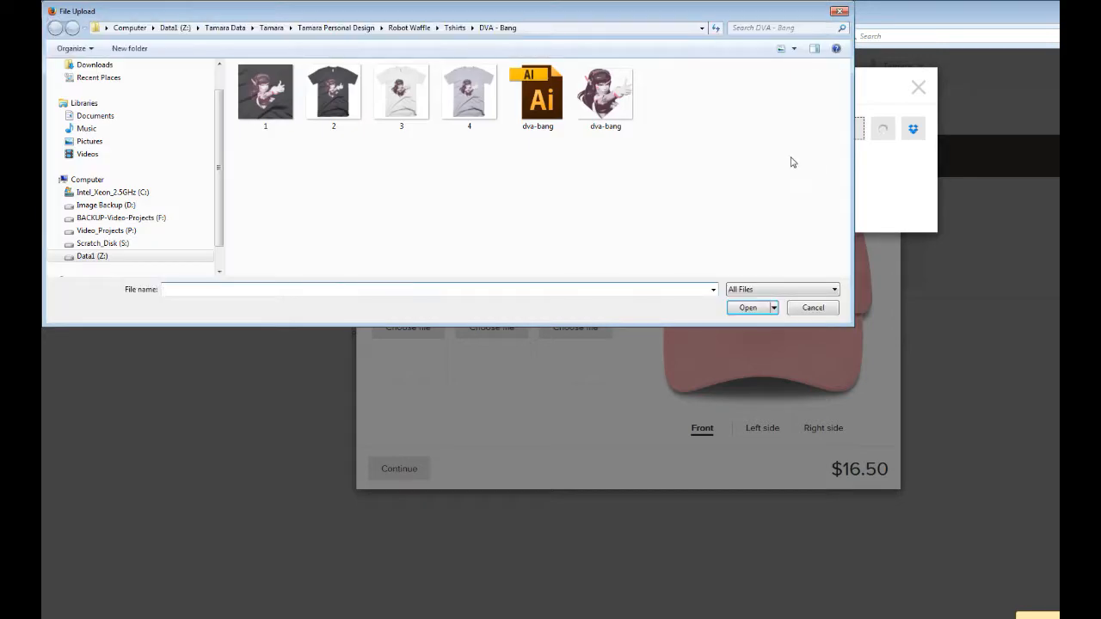
scroll(172, 128, up, 1)
click(194, 83)
drag(847, 103, 854, 173)
double_click(274, 97)
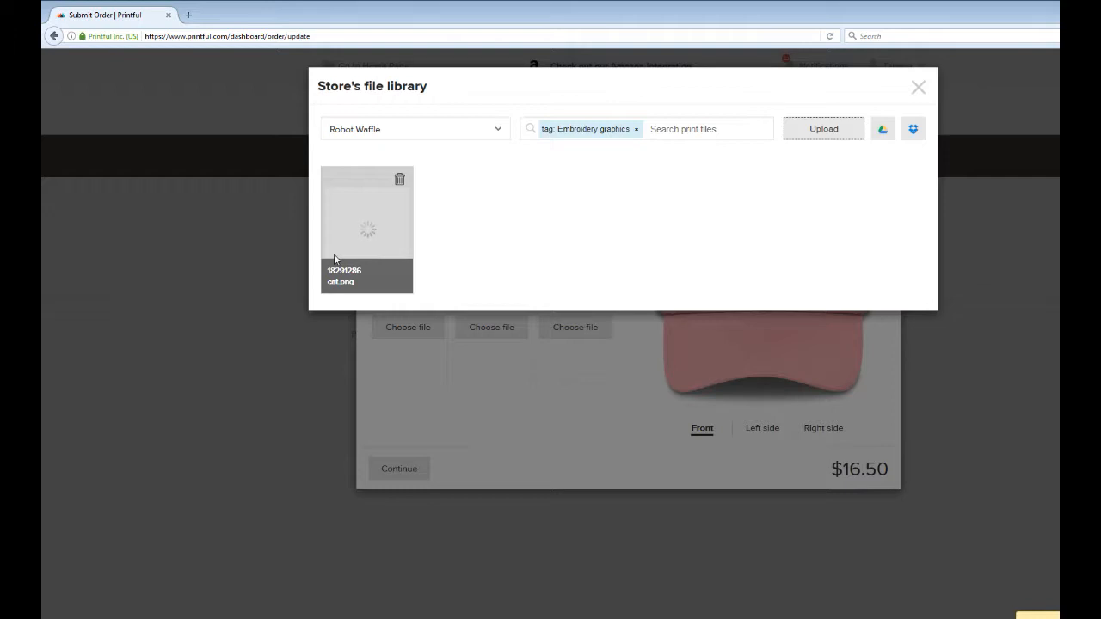
click(365, 215)
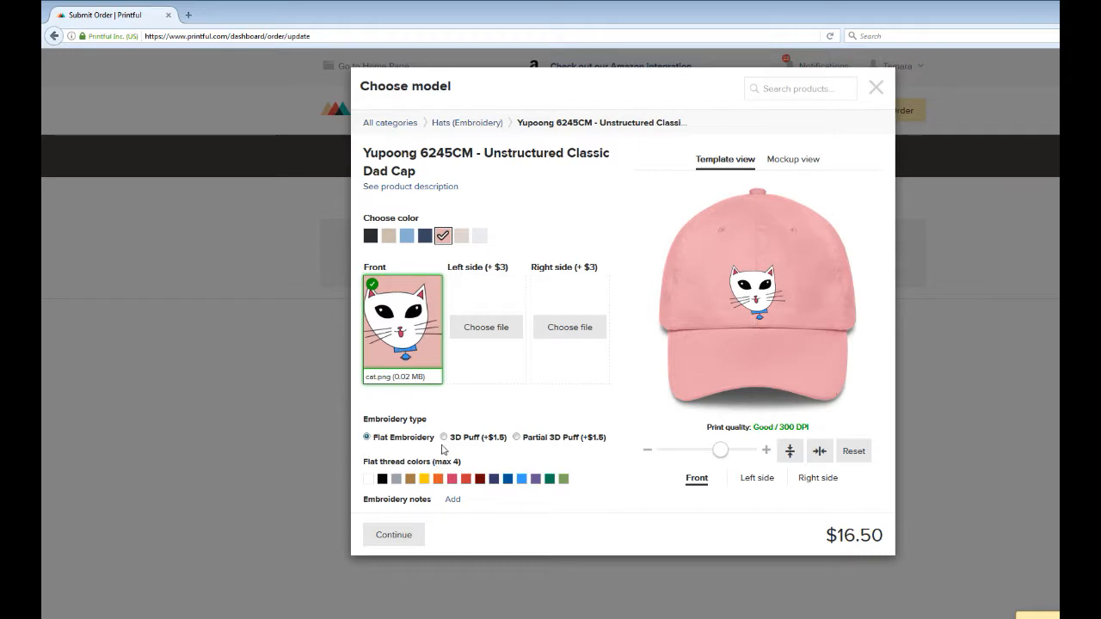
- Select blue, black, white and pink as the flat embroidery thread colors for the cap's front design
click(521, 480)
click(383, 479)
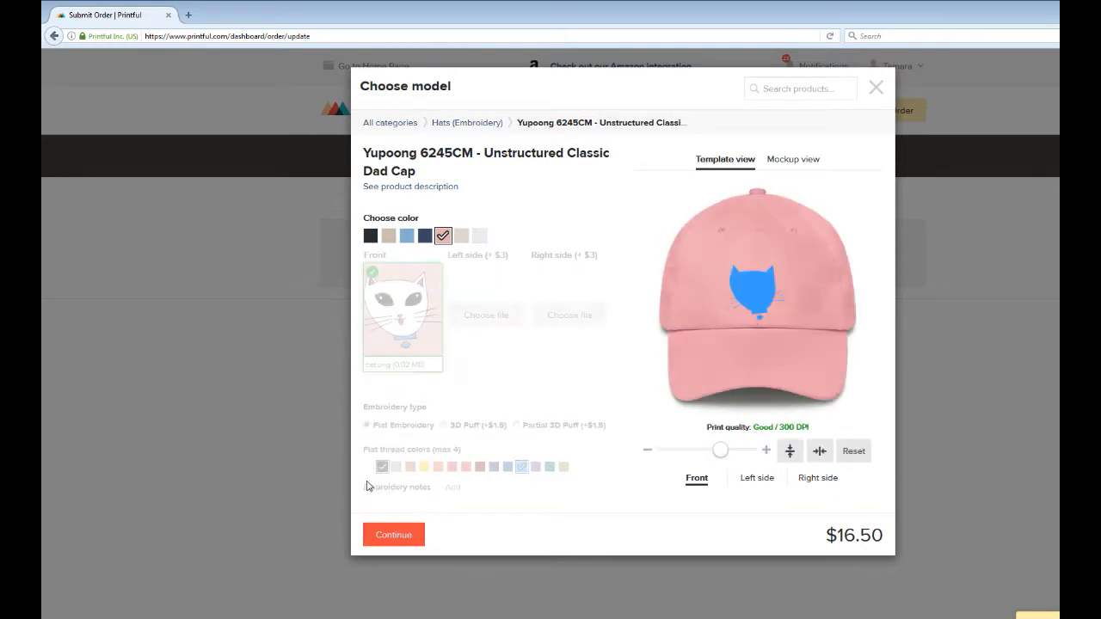
click(369, 479)
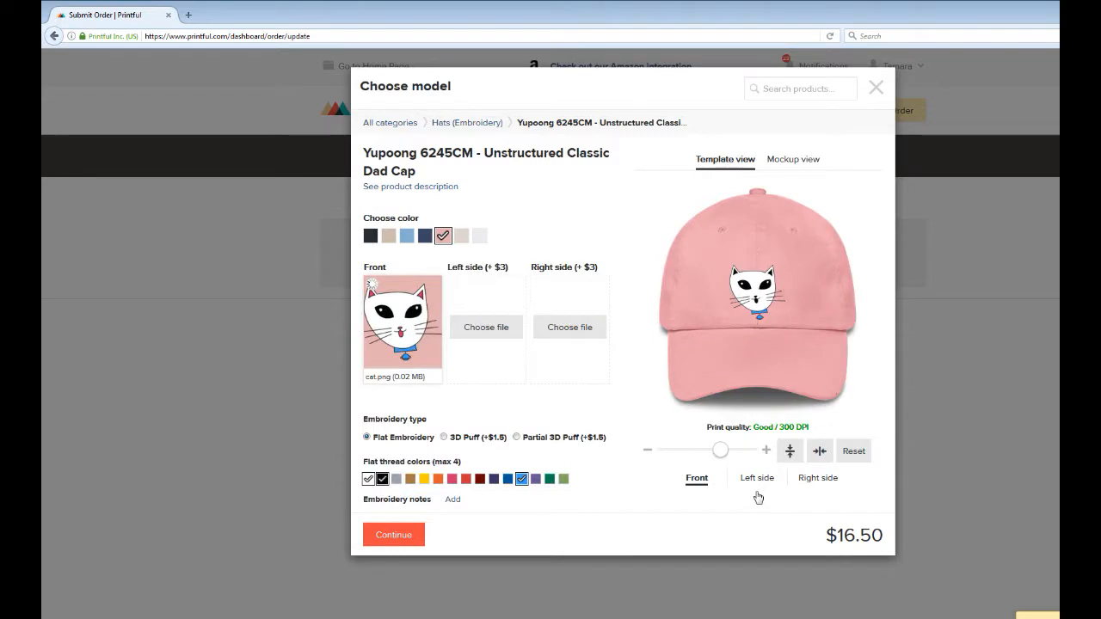
click(452, 479)
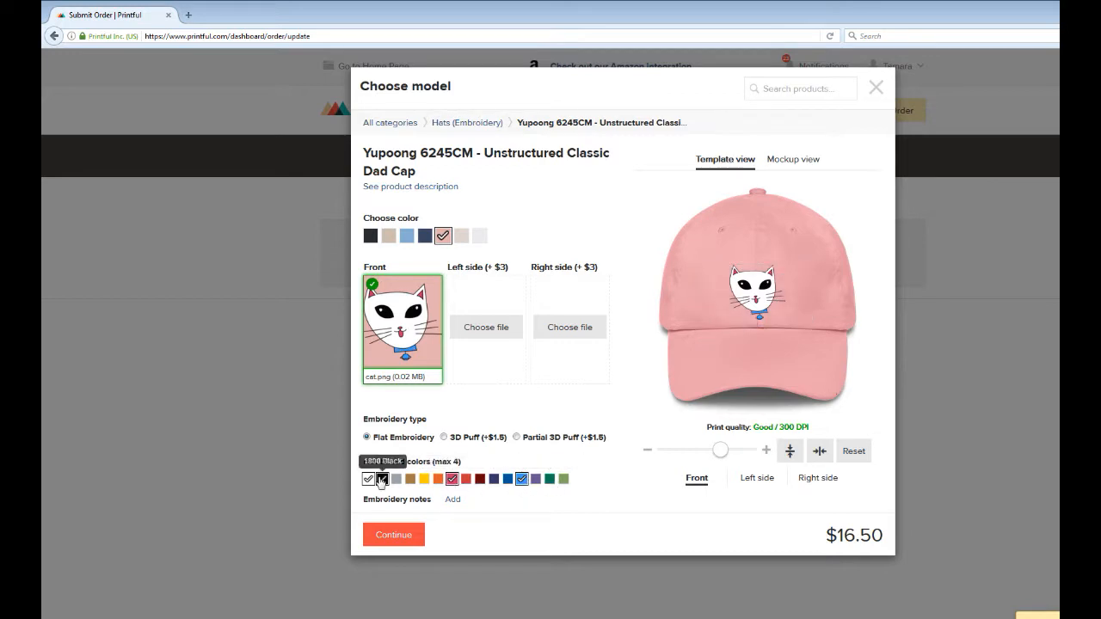
- Scale the cat design down slightly on the cap front, to about 337 DPI, and add the configured cap to the order
mouse_move(791, 313)
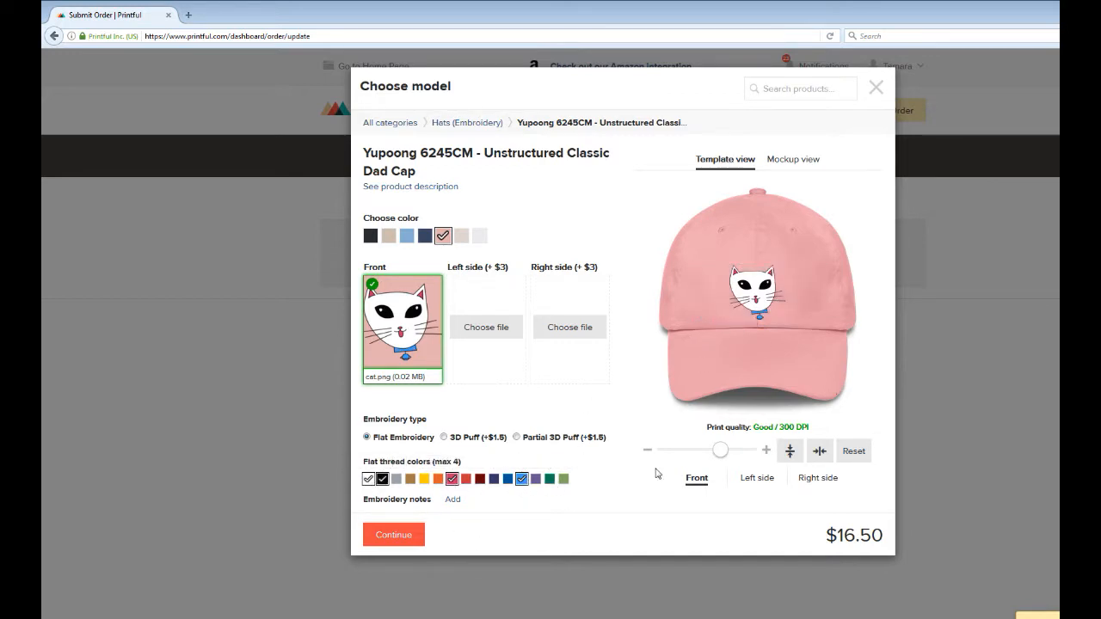
drag(715, 455, 704, 454)
mouse_move(766, 292)
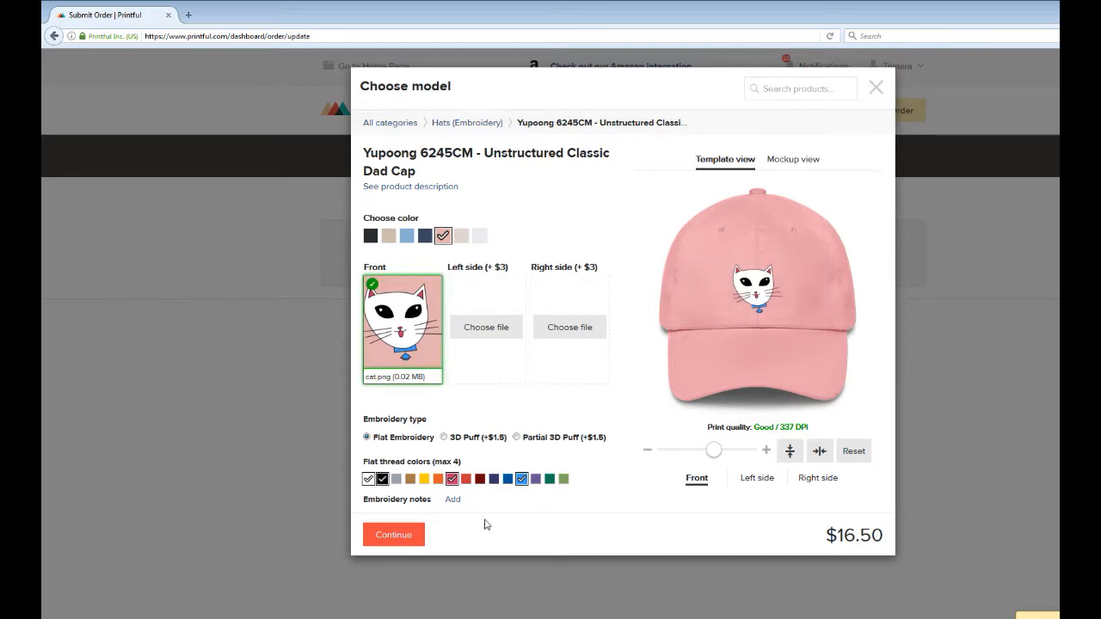
click(394, 536)
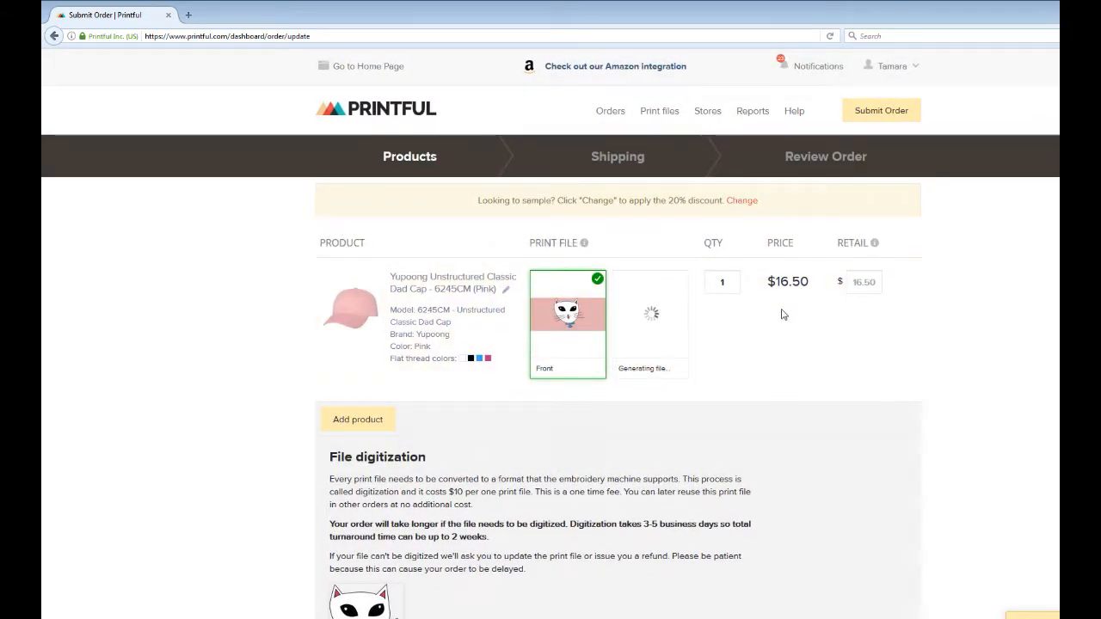
scroll(462, 232, down, 3)
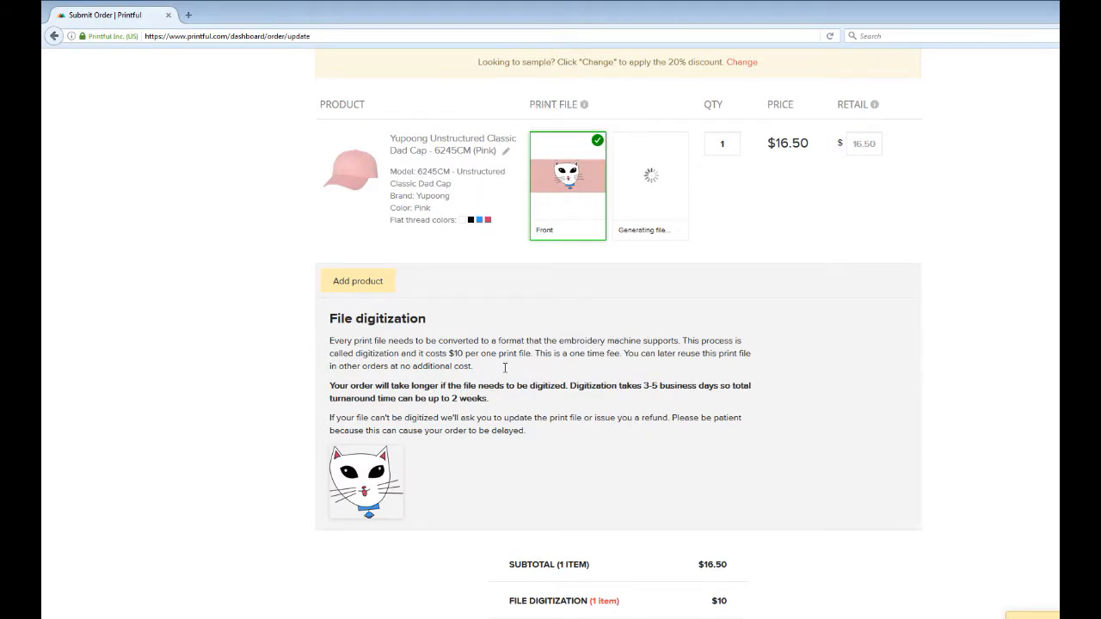
scroll(640, 455, down, 4)
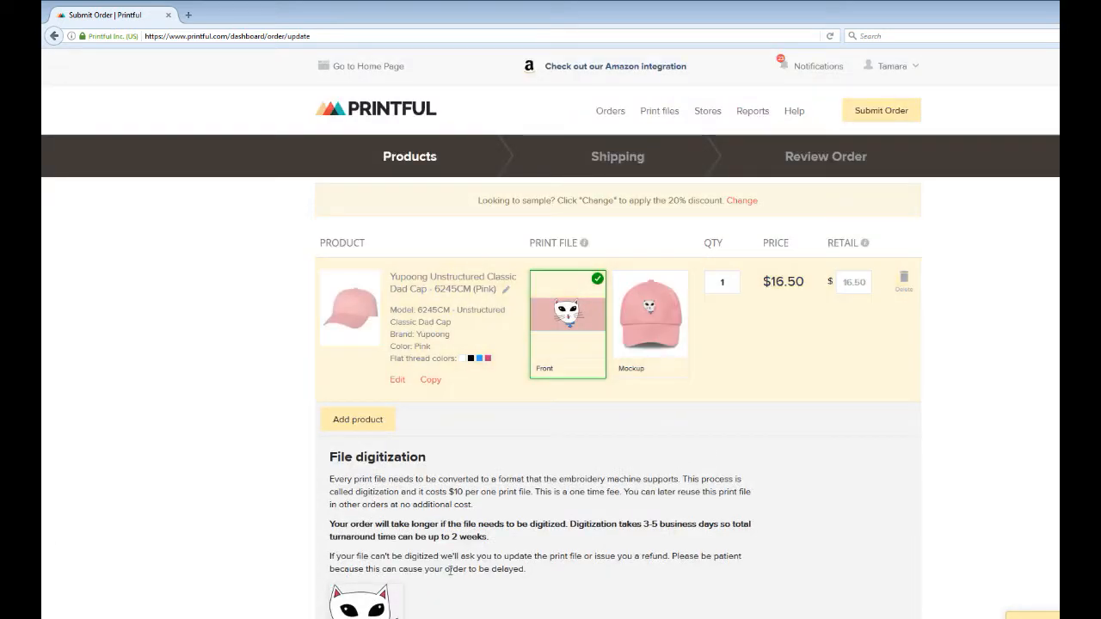
scroll(499, 558, down, 1)
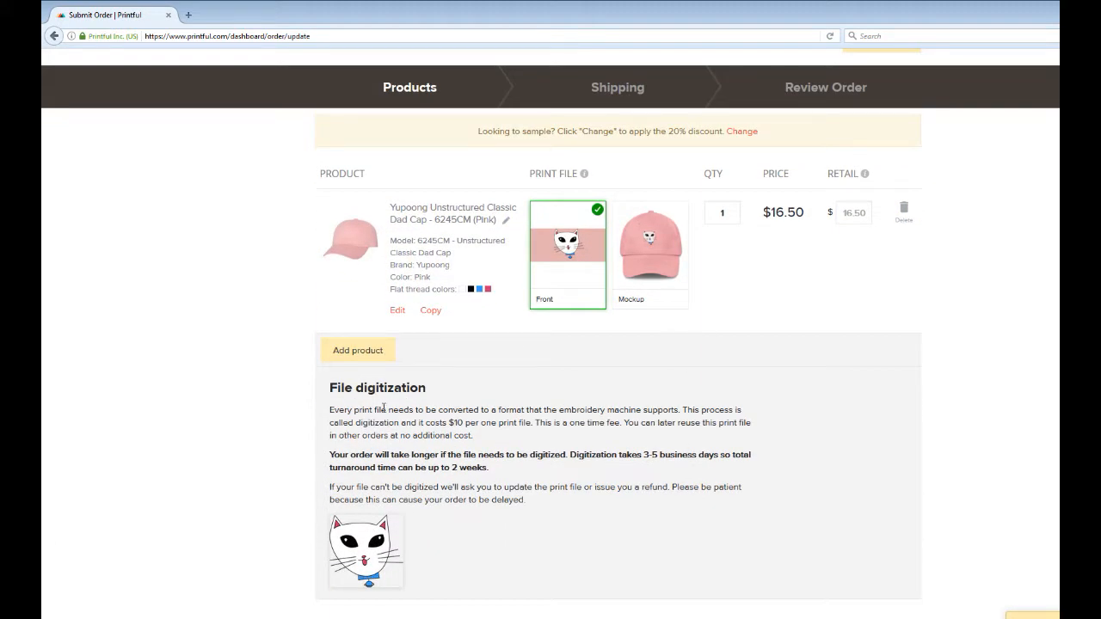